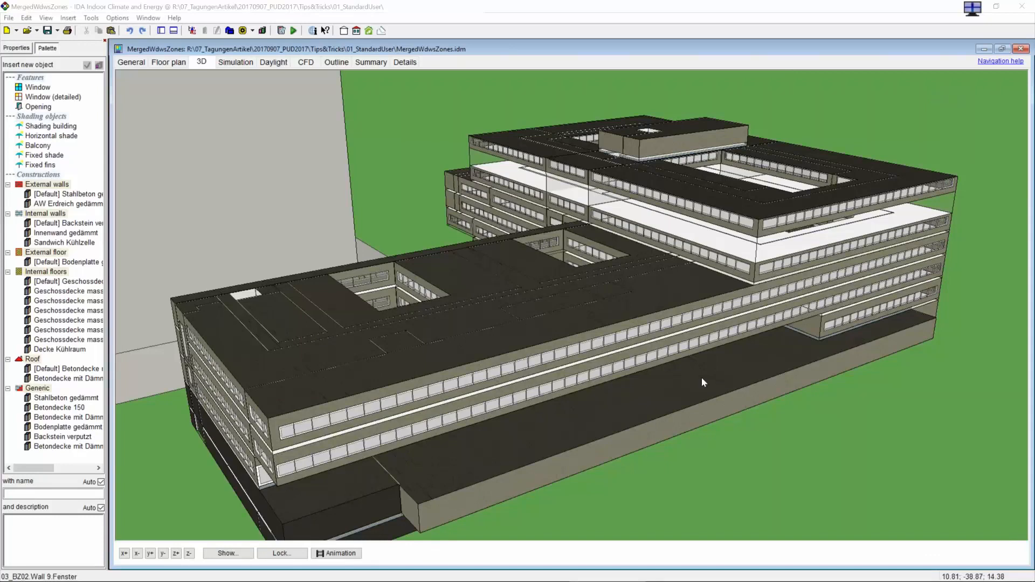
Step: Select the merged window band of wall 12 in zone 01_Verwaltung02, on the long facade's upper office floor
scroll(738, 431, up, 2)
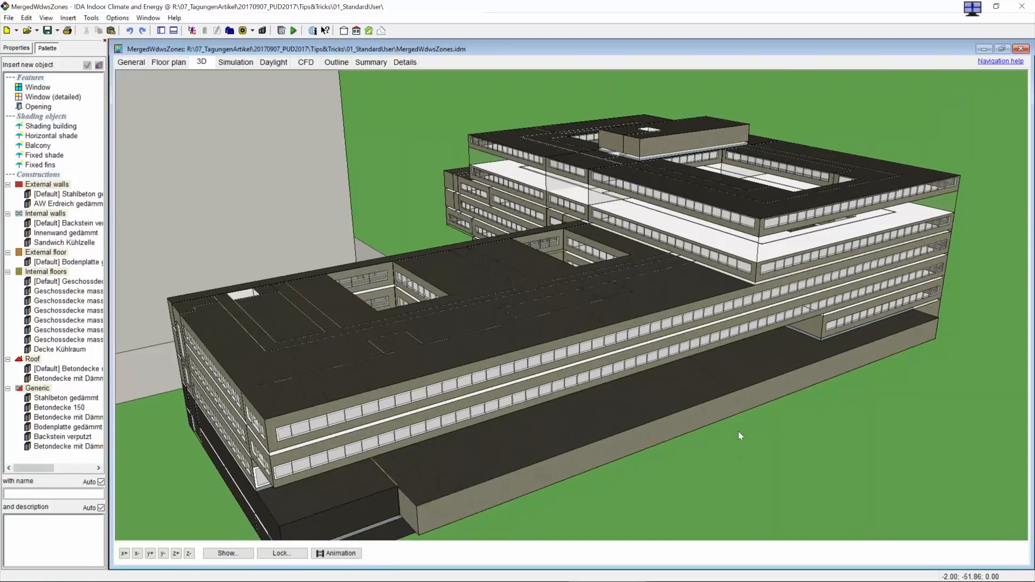
scroll(740, 416, up, 2)
scroll(743, 391, up, 1)
scroll(744, 382, up, 2)
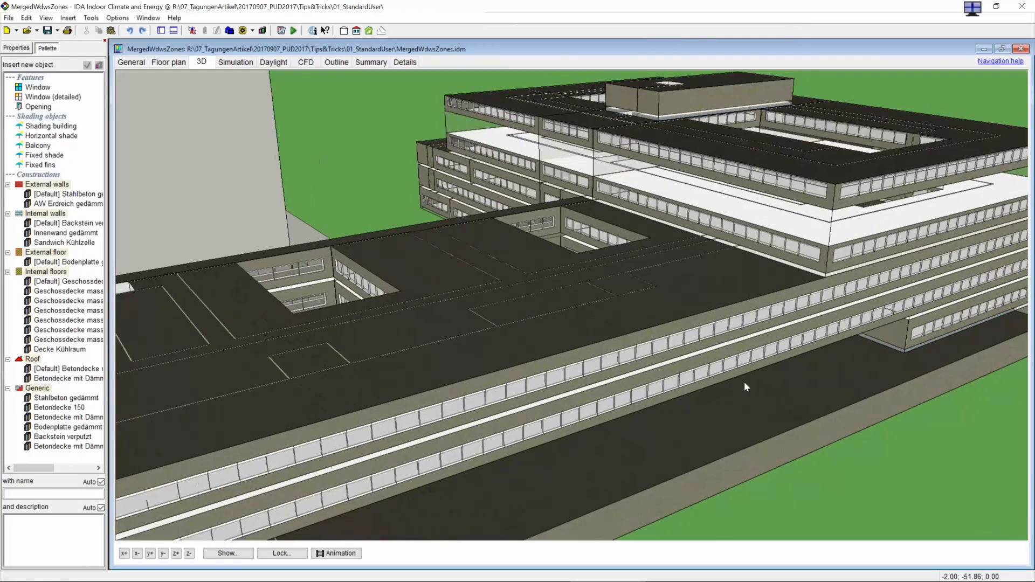
scroll(745, 416, up, 1)
scroll(745, 418, down, 1)
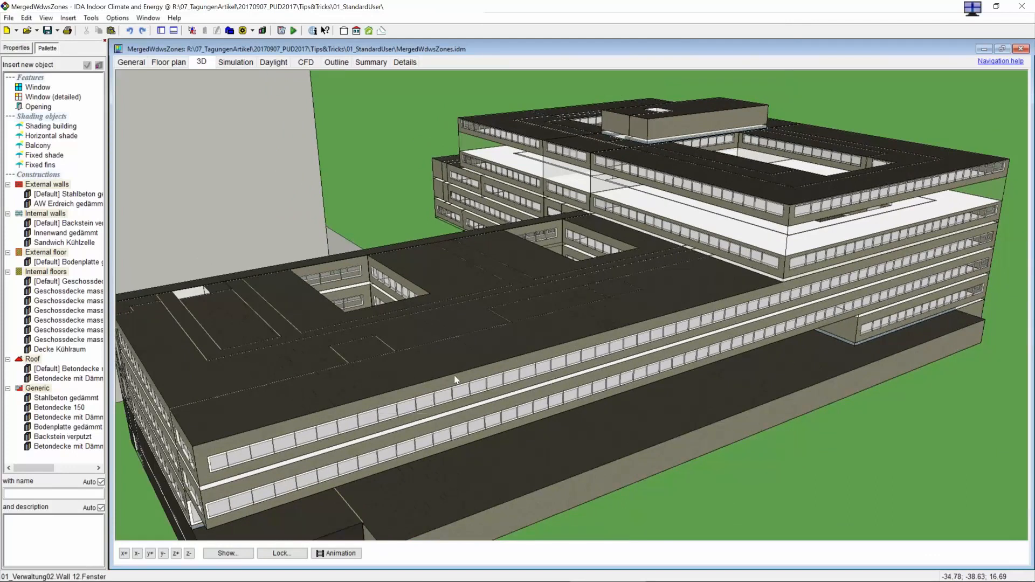
scroll(454, 380, up, 1)
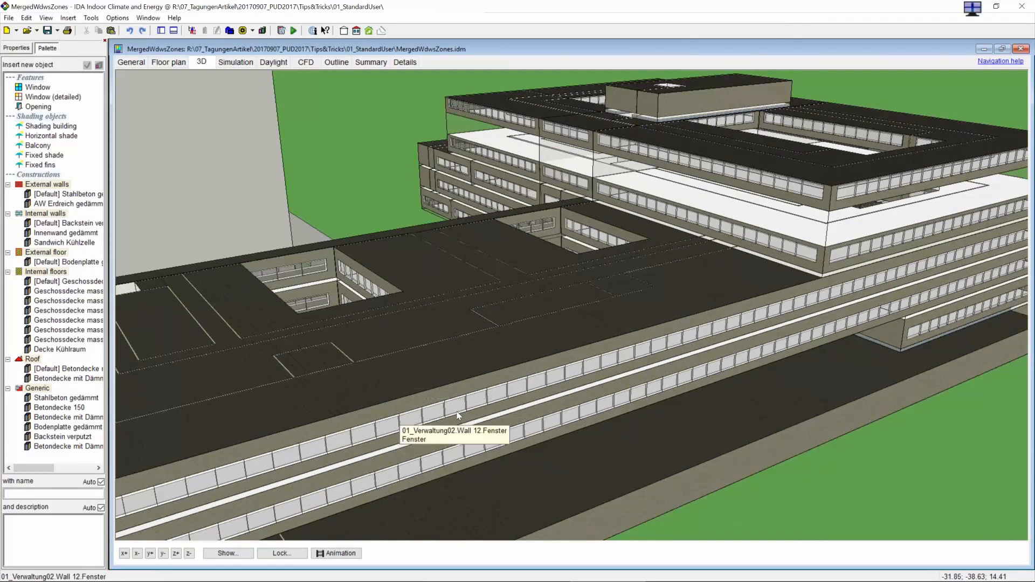
click(458, 416)
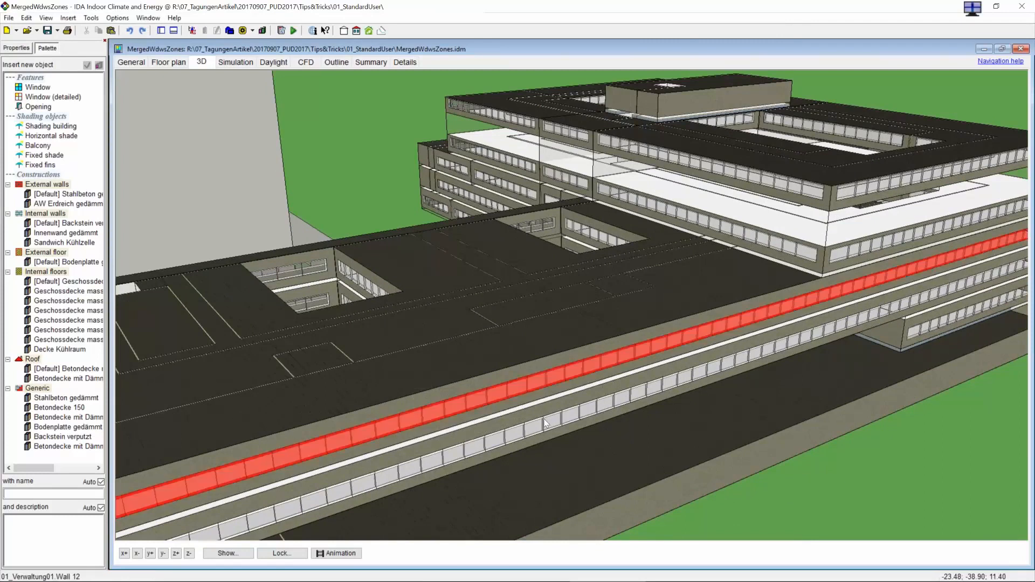
scroll(547, 439, down, 1)
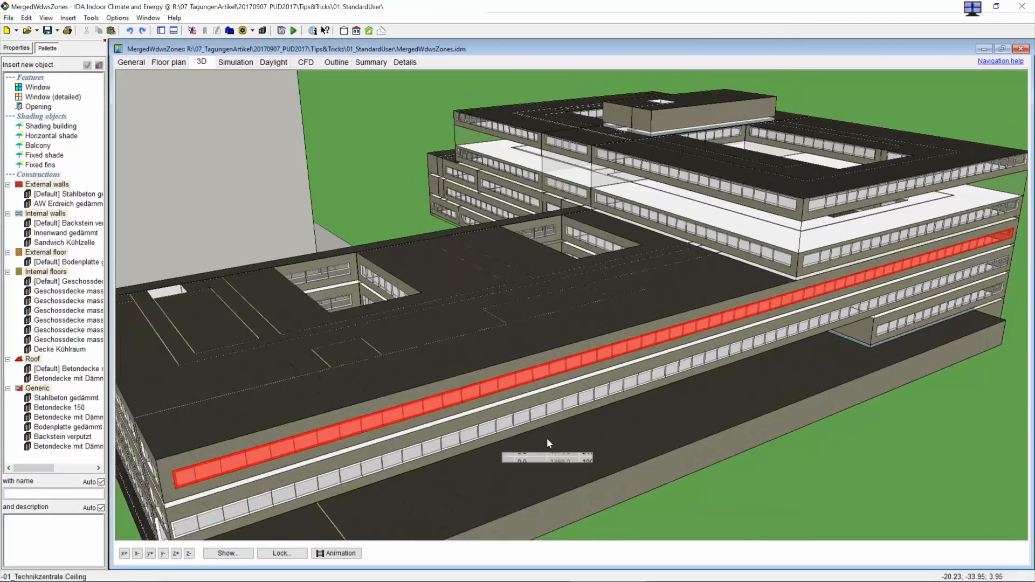
scroll(553, 437, up, 2)
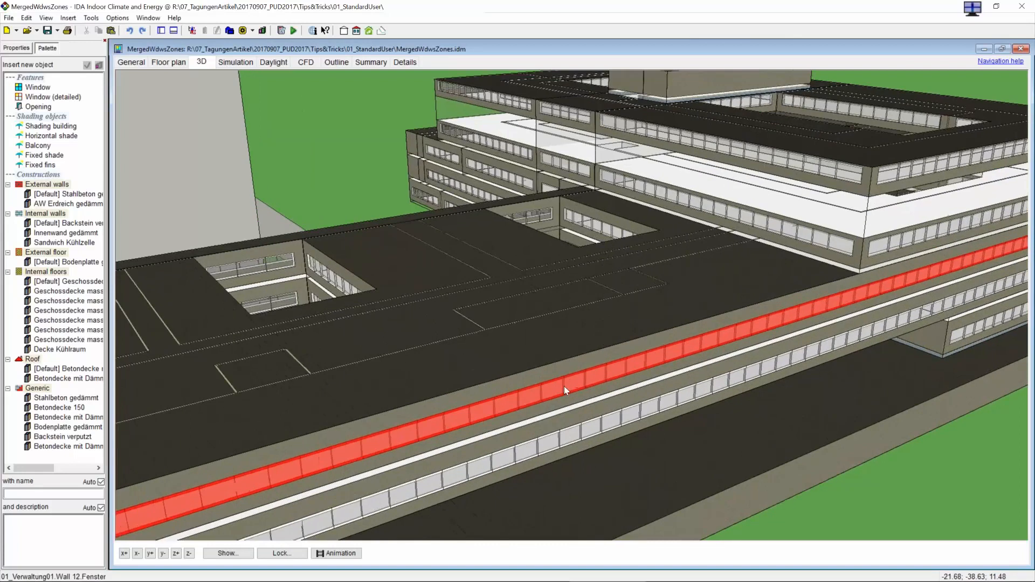
Step: Select the lower floor's window band, and open and close the settings of the upper band's window Fenster in wall 12
click(677, 382)
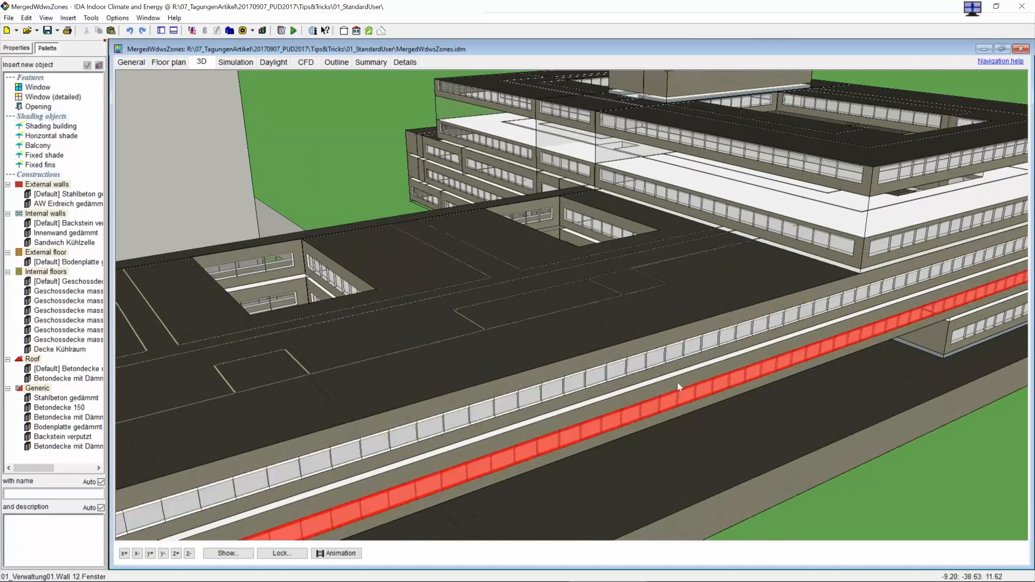
click(646, 362)
double_click(646, 361)
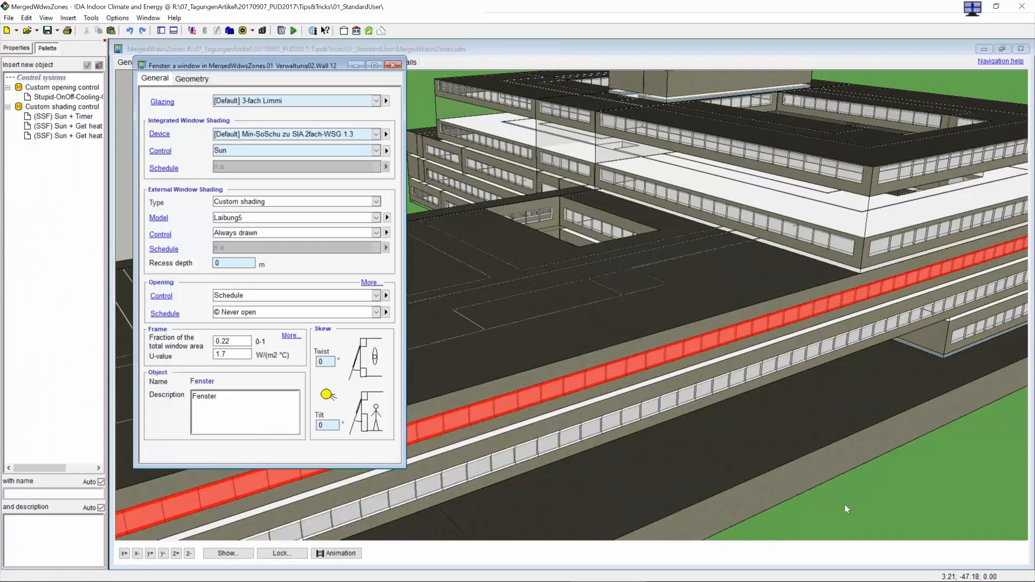
key(Escape)
click(841, 469)
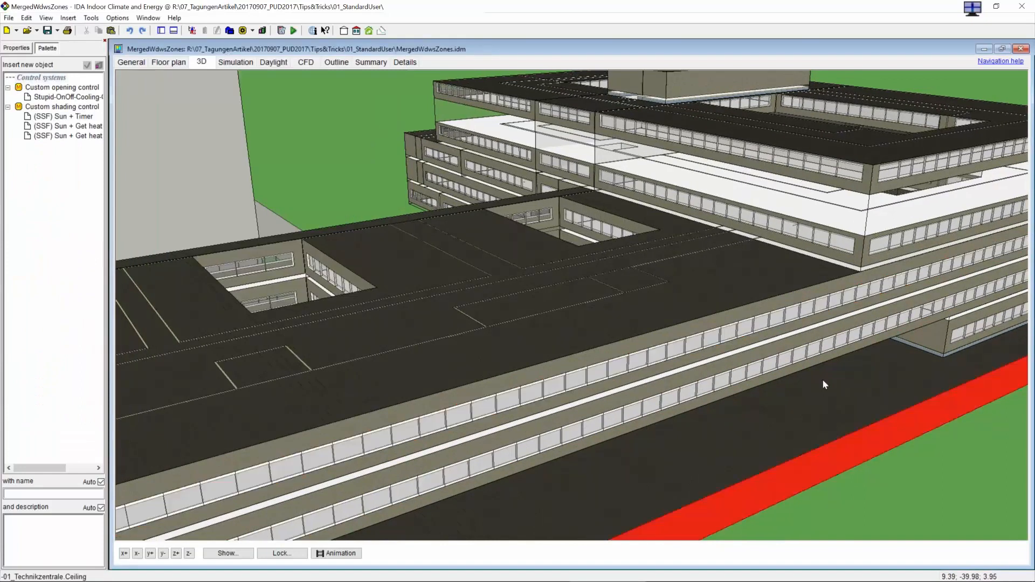
Step: Examine the upper window band up close by selecting the zone behind it and its external shading
right_drag(823, 380, 817, 353)
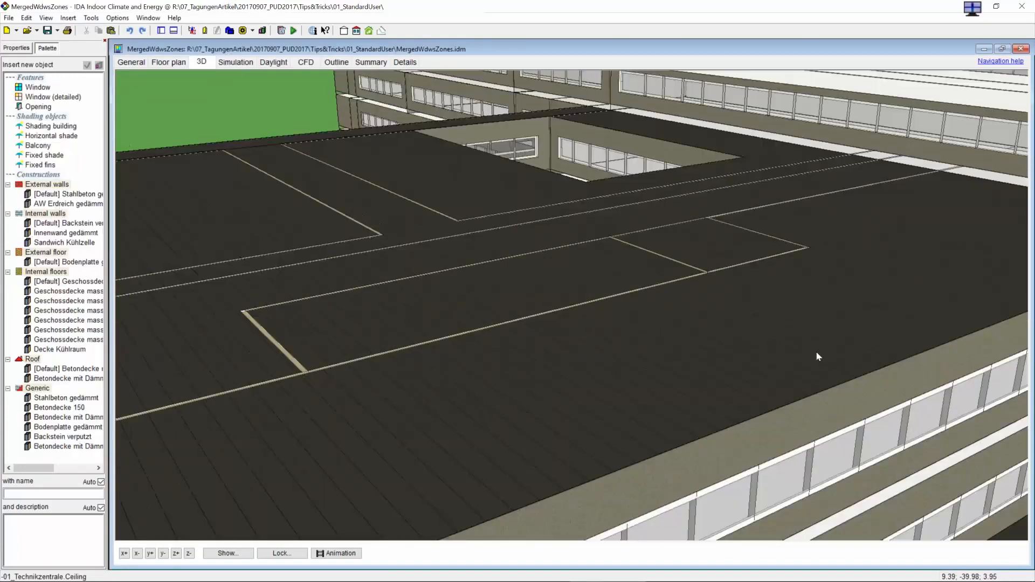
click(809, 460)
click(810, 458)
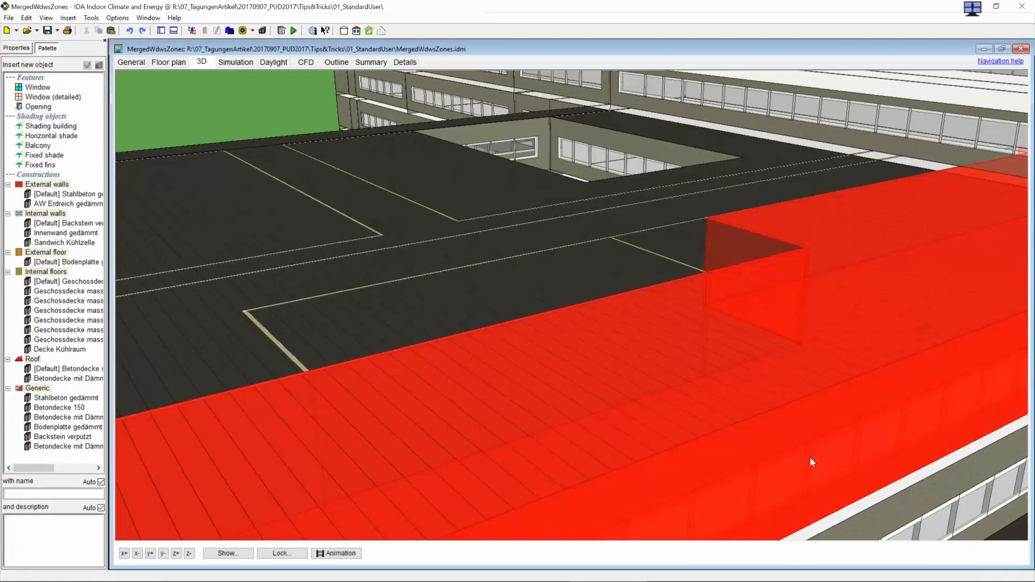
click(326, 126)
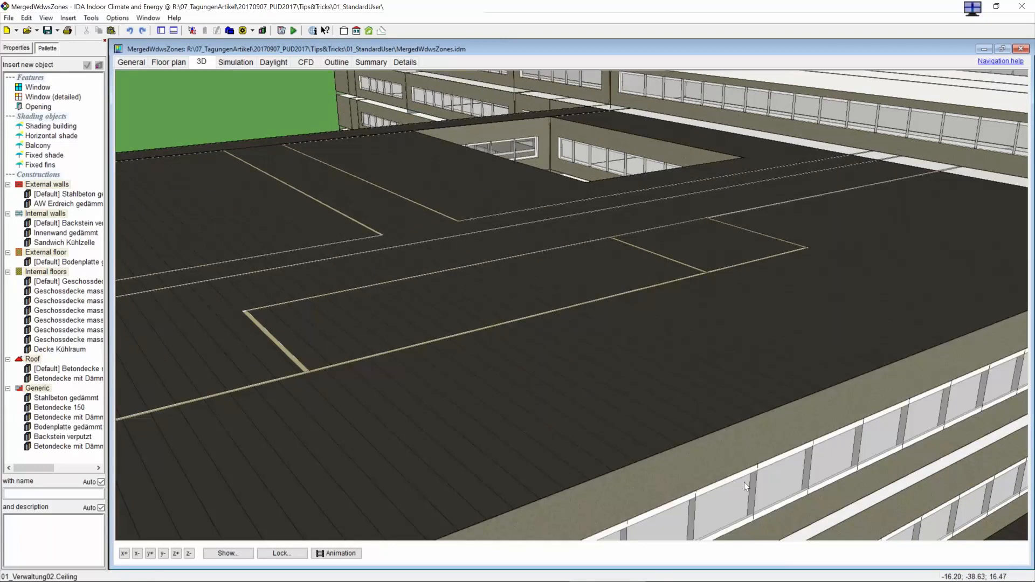
click(810, 466)
click(811, 463)
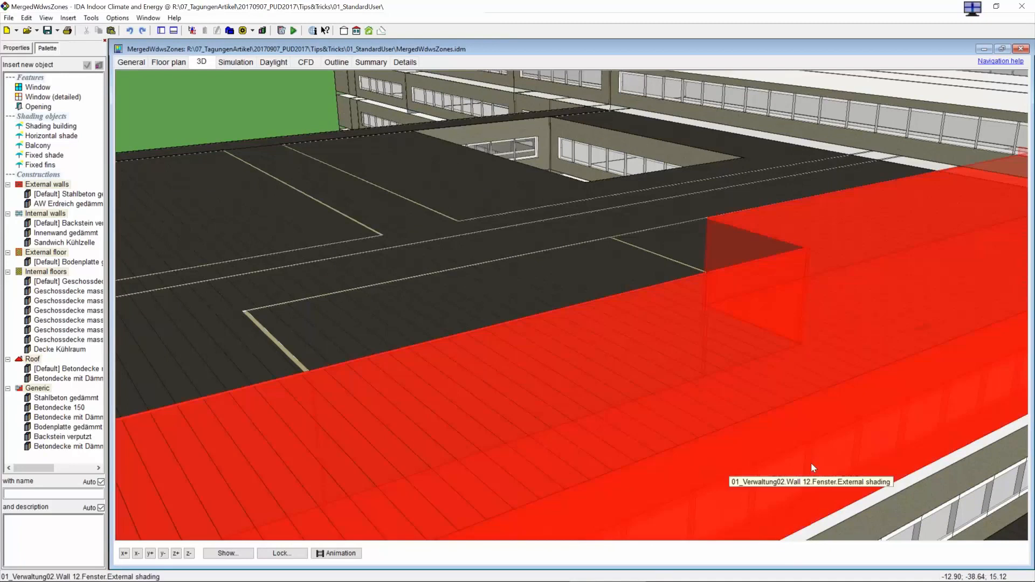
click(264, 111)
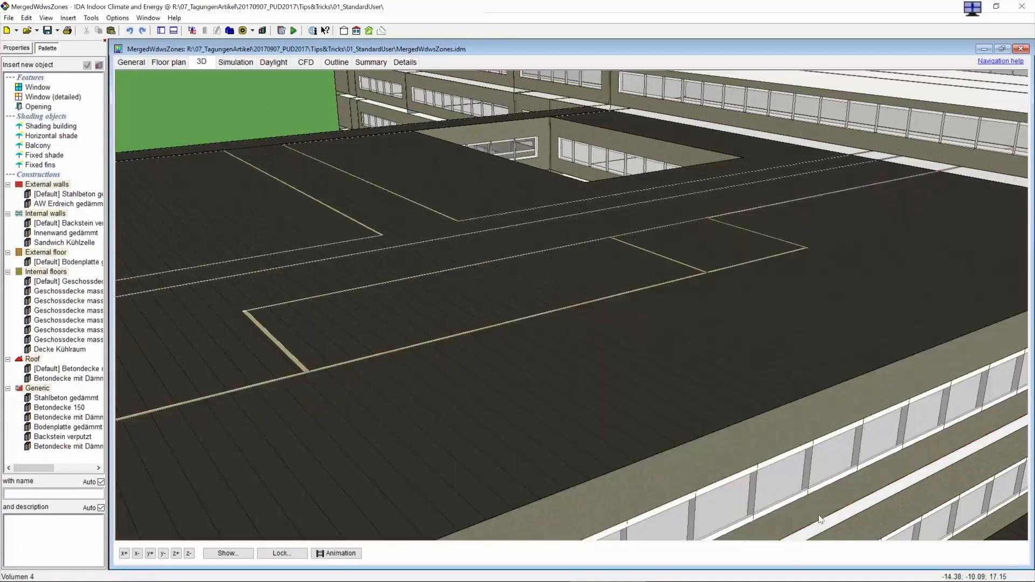
click(812, 468)
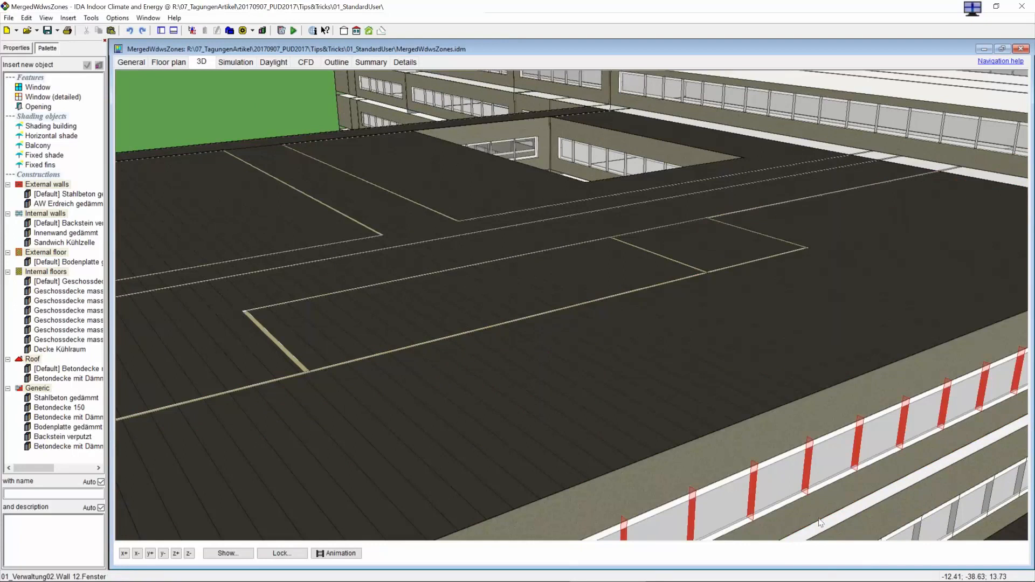
scroll(817, 512, down, 1)
scroll(826, 540, down, 2)
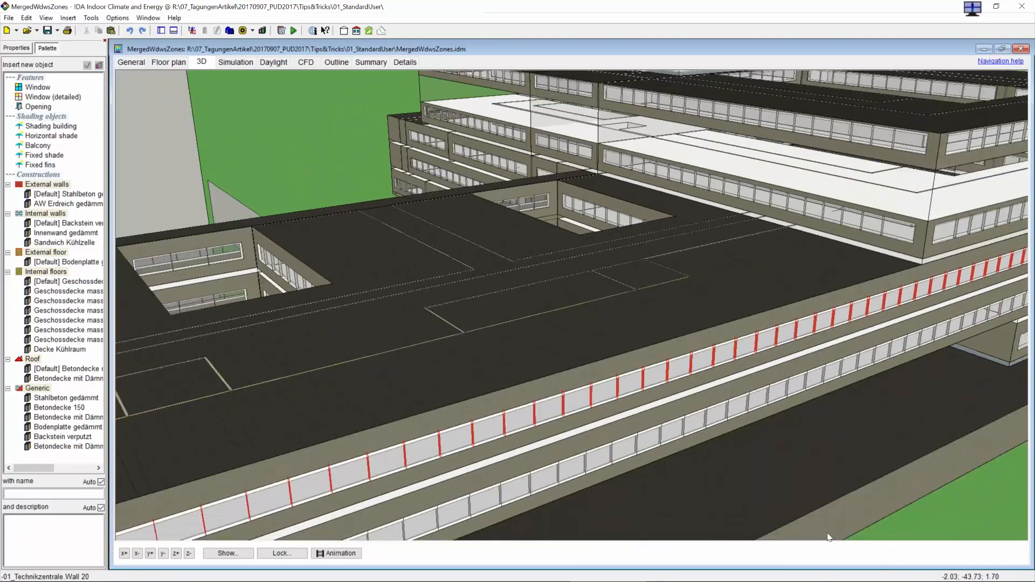
Step: Select wall 12 of zone 01_Verwaltung02 on the long facade and open its properties, closing them again
scroll(829, 537, down, 1)
click(491, 371)
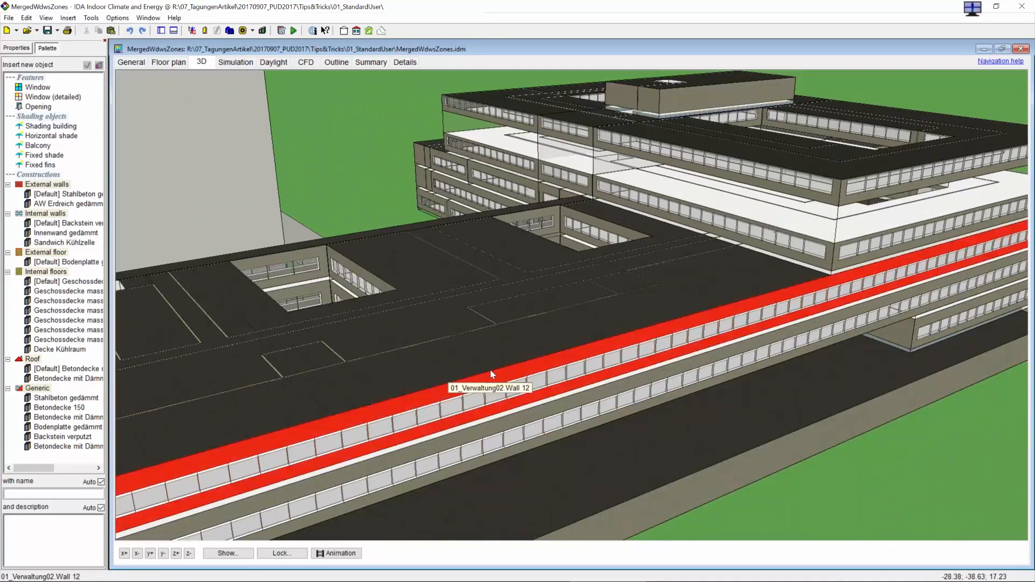
double_click(490, 370)
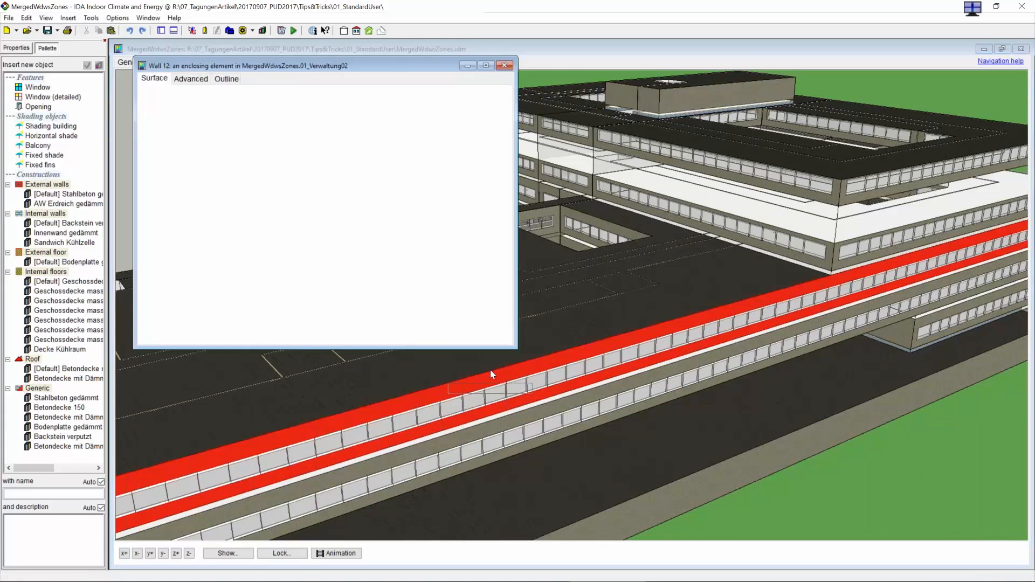
click(505, 67)
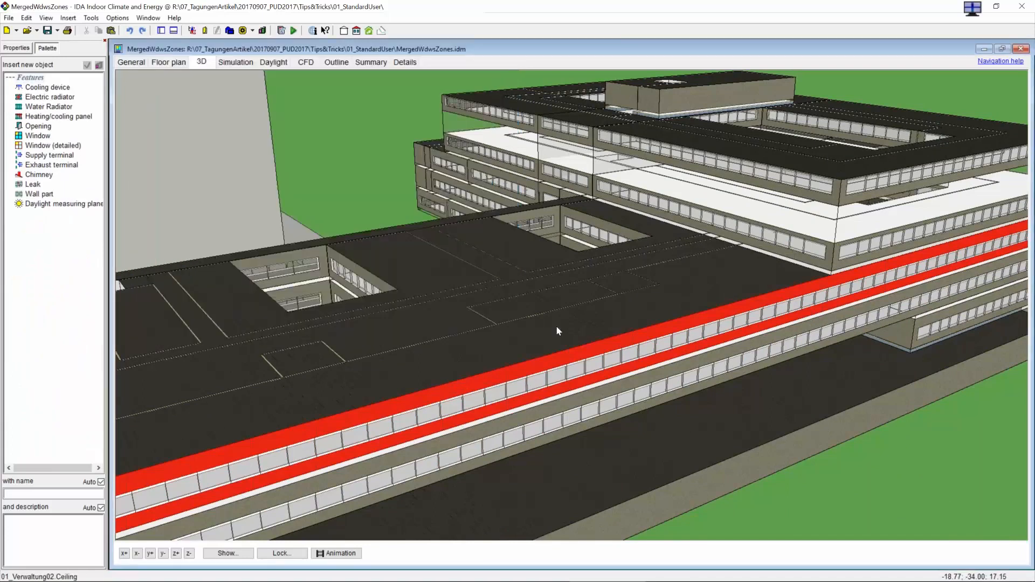
Step: Open and close the properties of the 01_Verwaltung02 ceiling, and select the whole zone in the 3D model
click(558, 334)
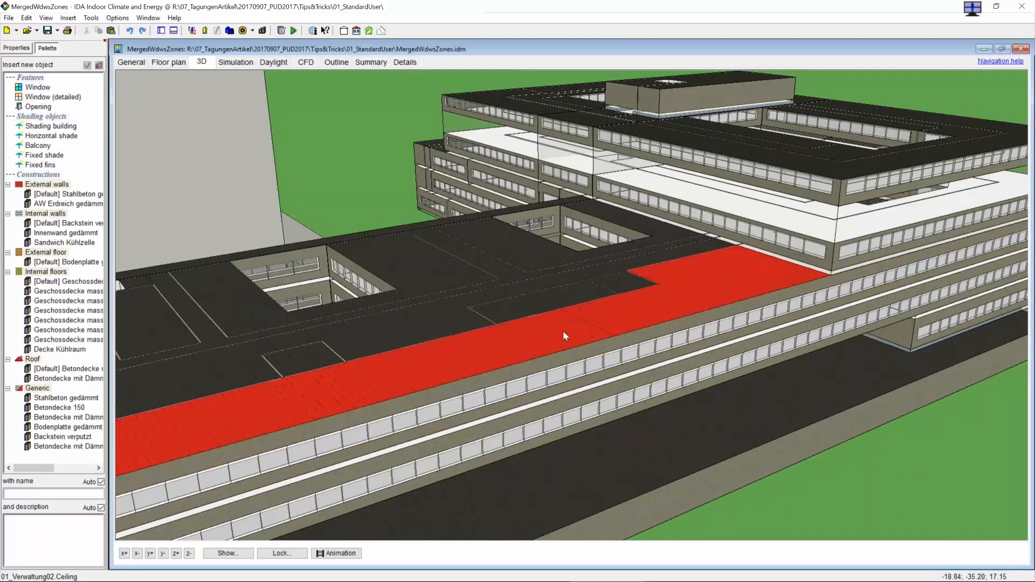
double_click(563, 331)
click(507, 67)
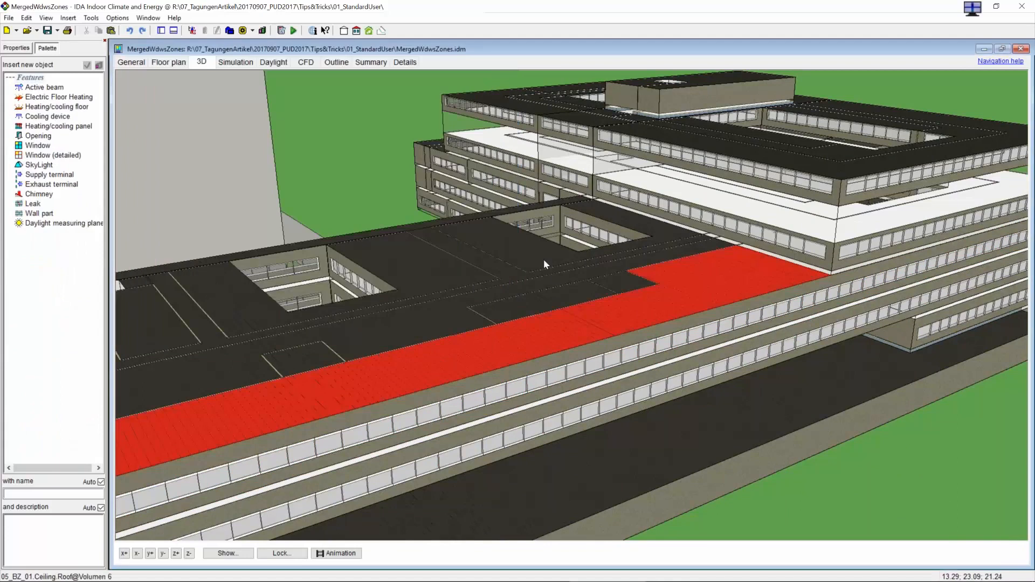
click(531, 335)
right_drag(530, 339, 524, 407)
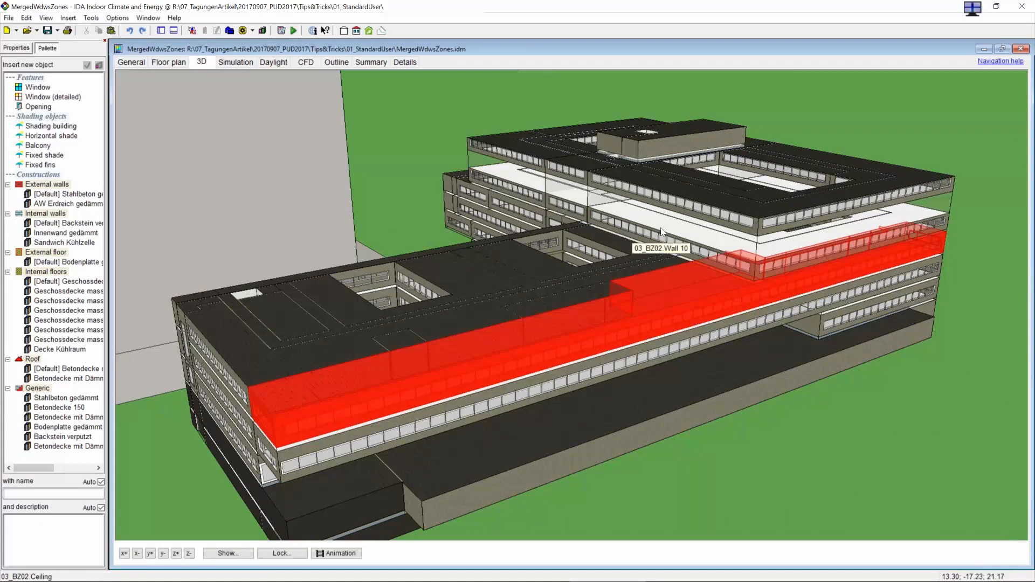
Step: Switch to the ZoneMultiplier model and inspect its stacked floors from the opposite side in 3D
click(149, 17)
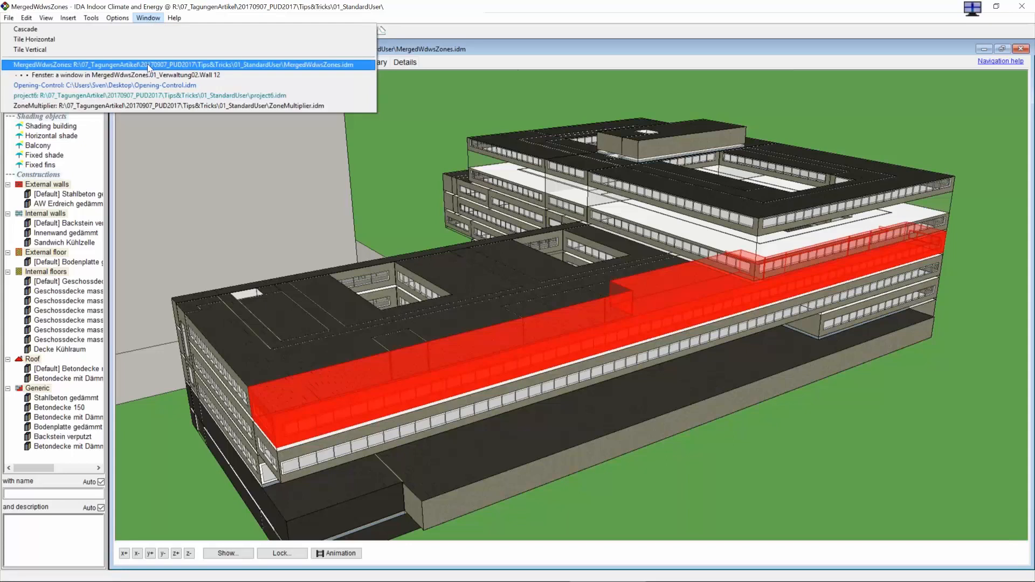
click(131, 106)
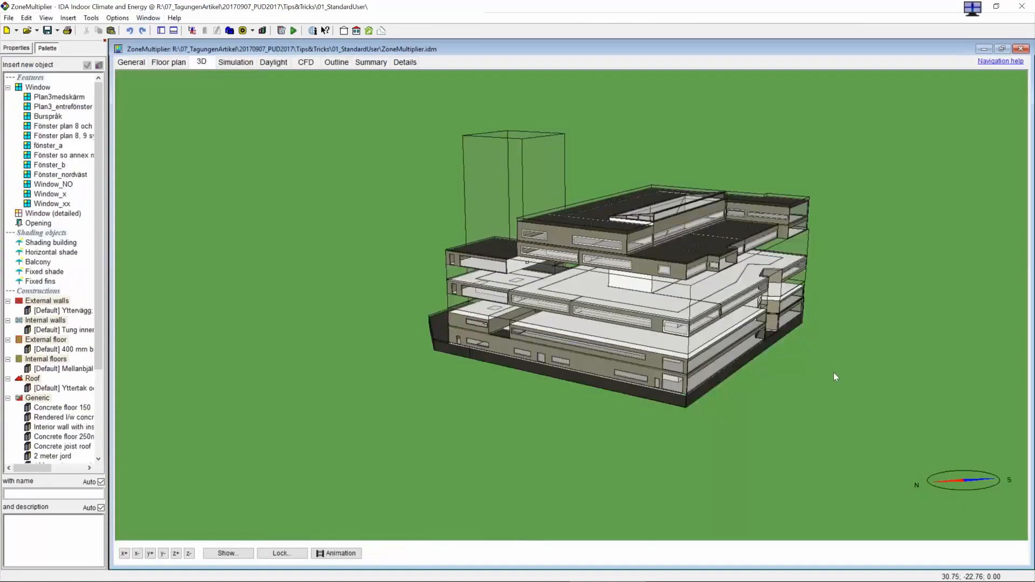
drag(834, 377, 302, 302)
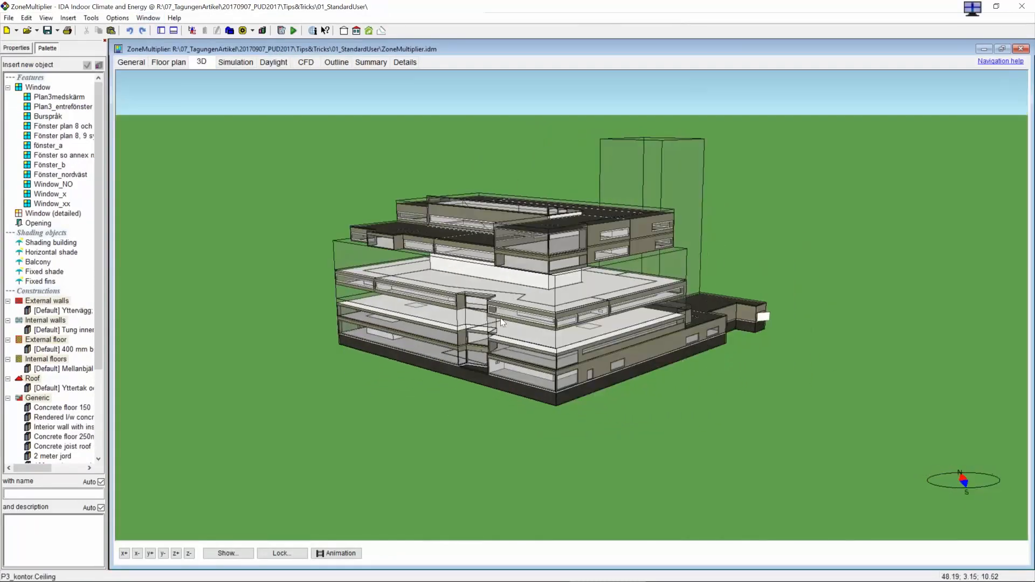
Step: Review the zone multipliers in the zone totals table, and return to the 3D model
click(160, 63)
click(131, 62)
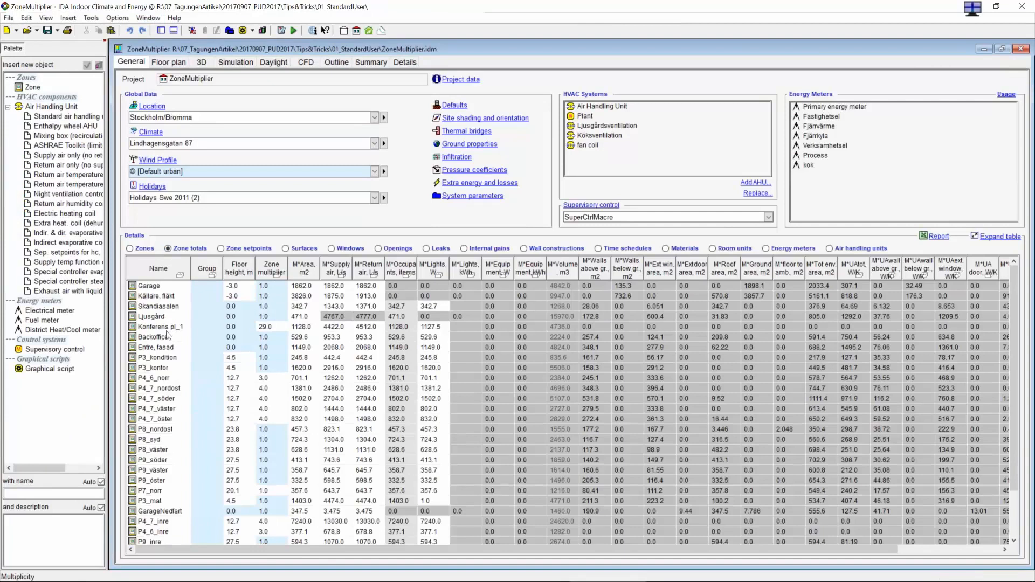
mouse_move(272, 332)
mouse_move(280, 276)
click(202, 62)
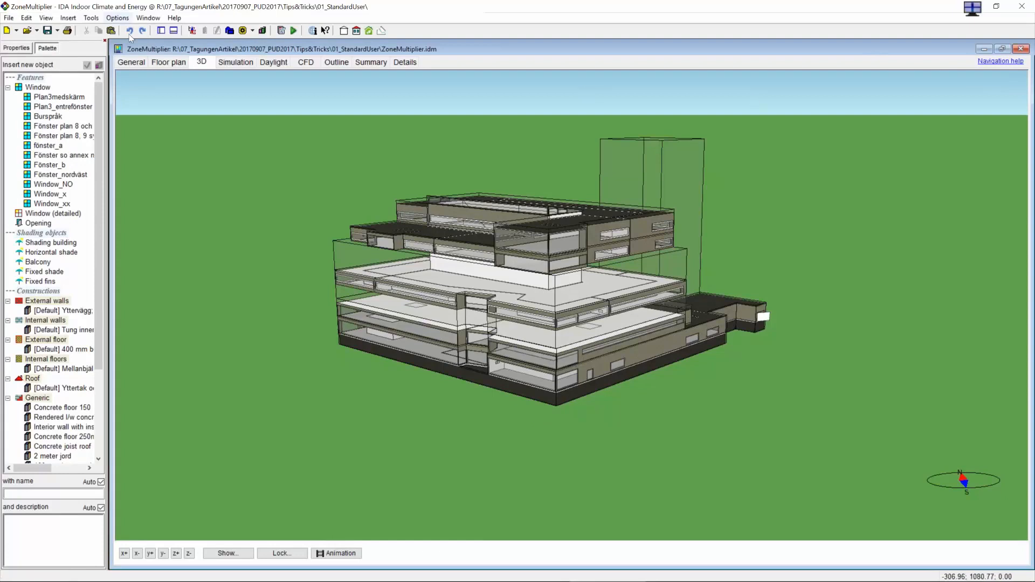
Step: Create a new building with a starter zone and delete that zone from the floor plan
click(357, 31)
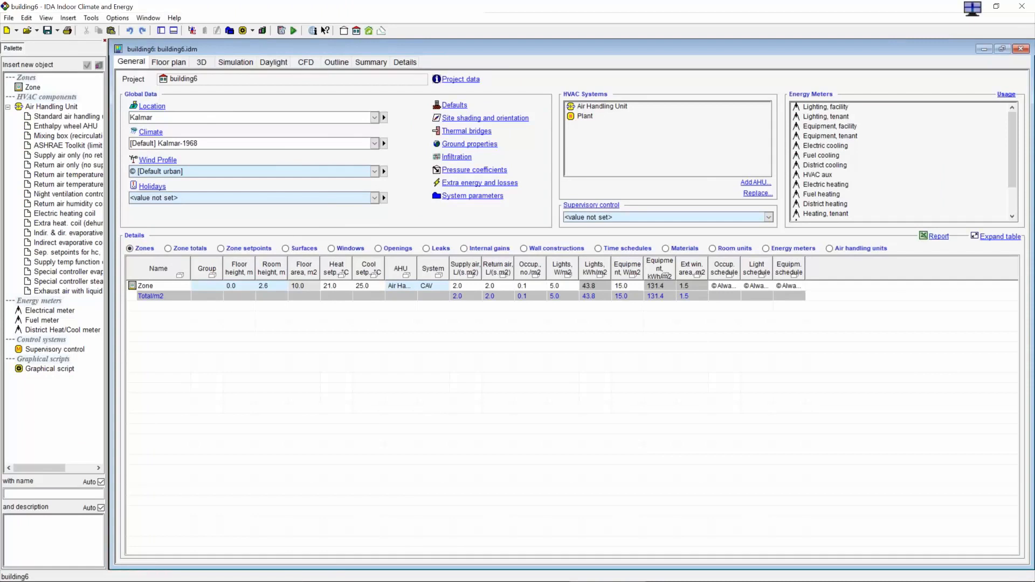
click(177, 64)
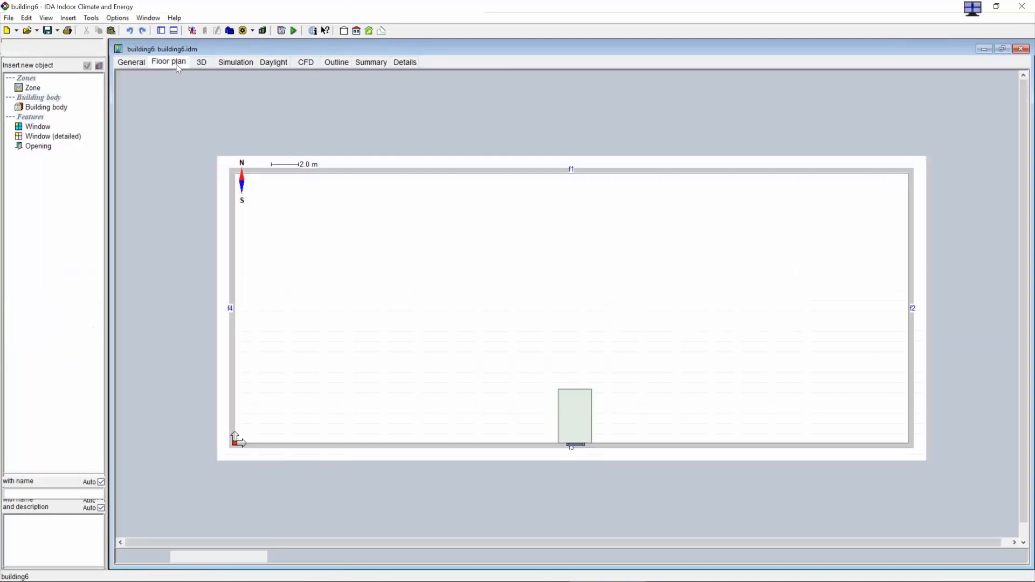
click(573, 417)
key(Delete)
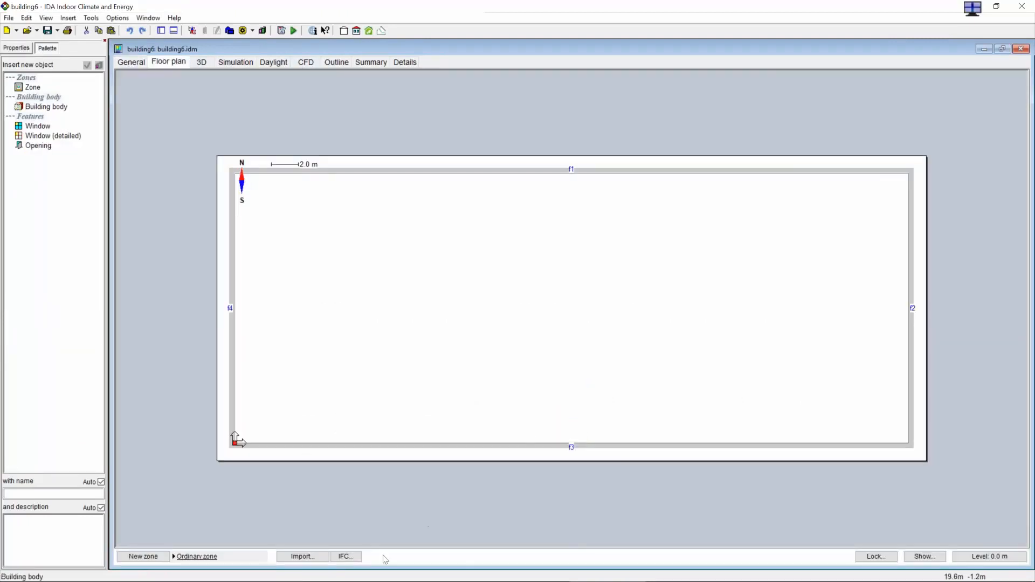
Step: Import the IFC file SmallOffice_d_IFC2x3.ifc into the floor plan, accepting the import preferences as set
click(347, 557)
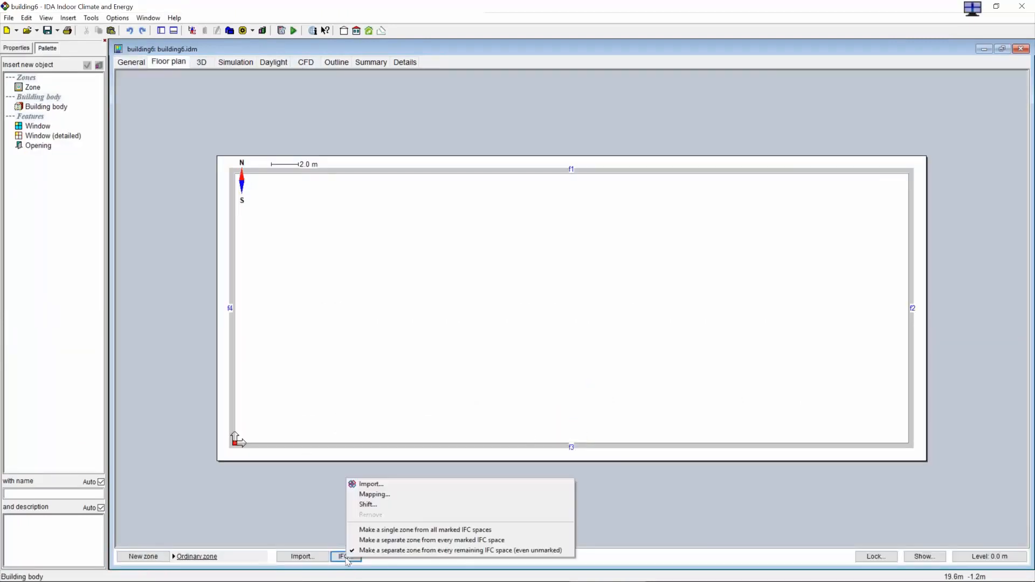
click(372, 484)
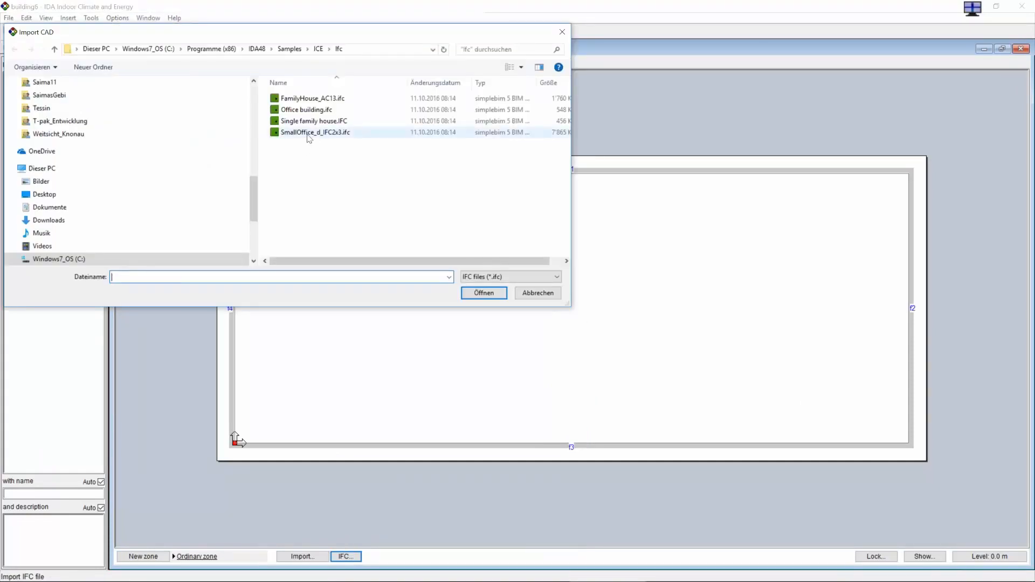
double_click(309, 134)
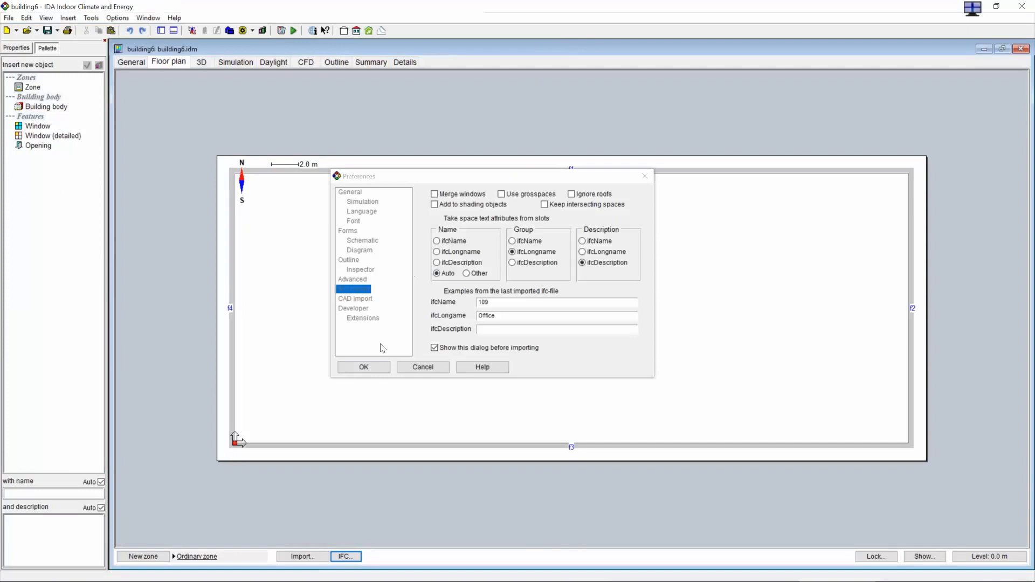
click(364, 367)
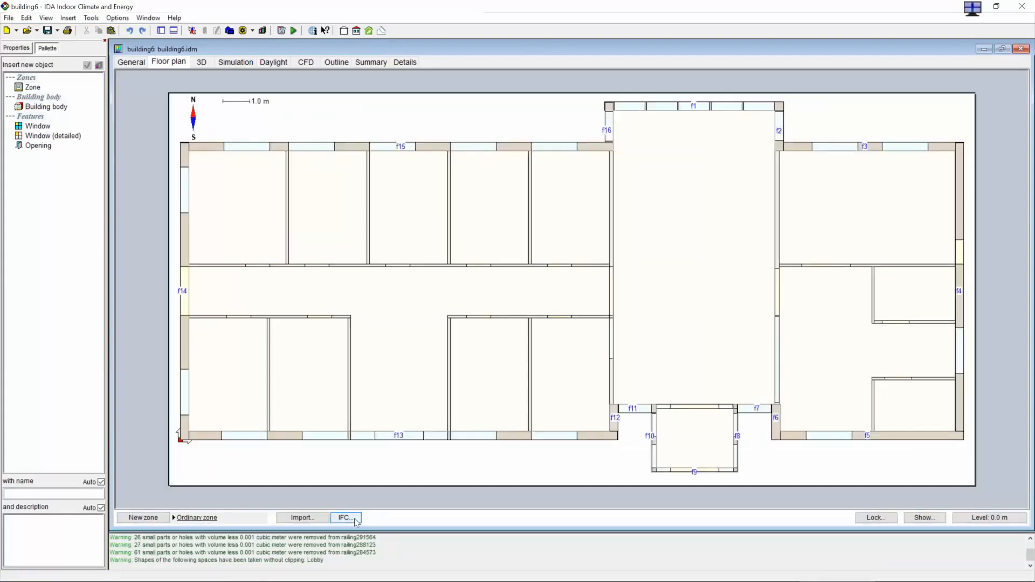
Step: Make a separate zone from every remaining IFC space, even unmarked ones, and show the building in 3D
click(348, 519)
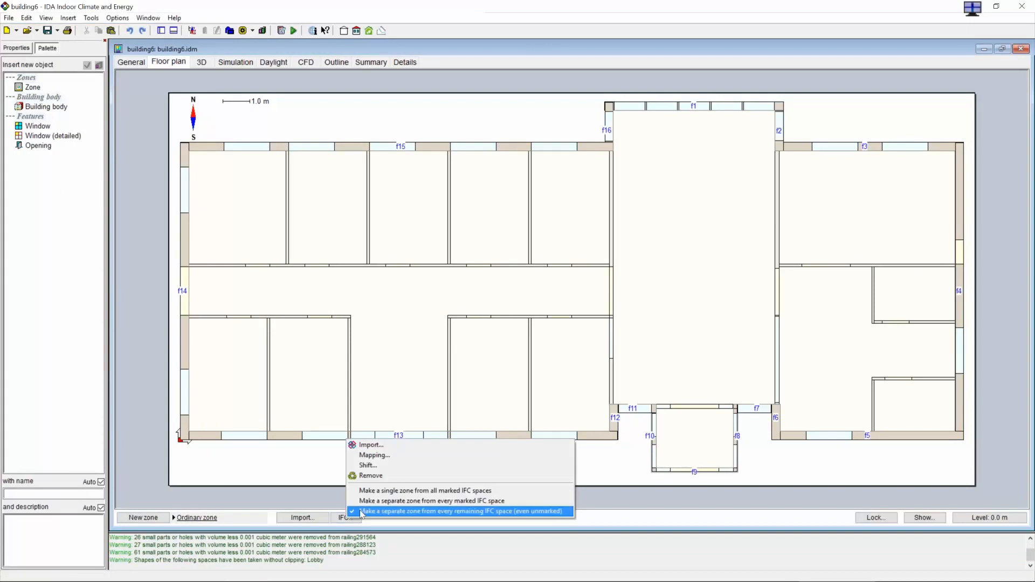
click(392, 514)
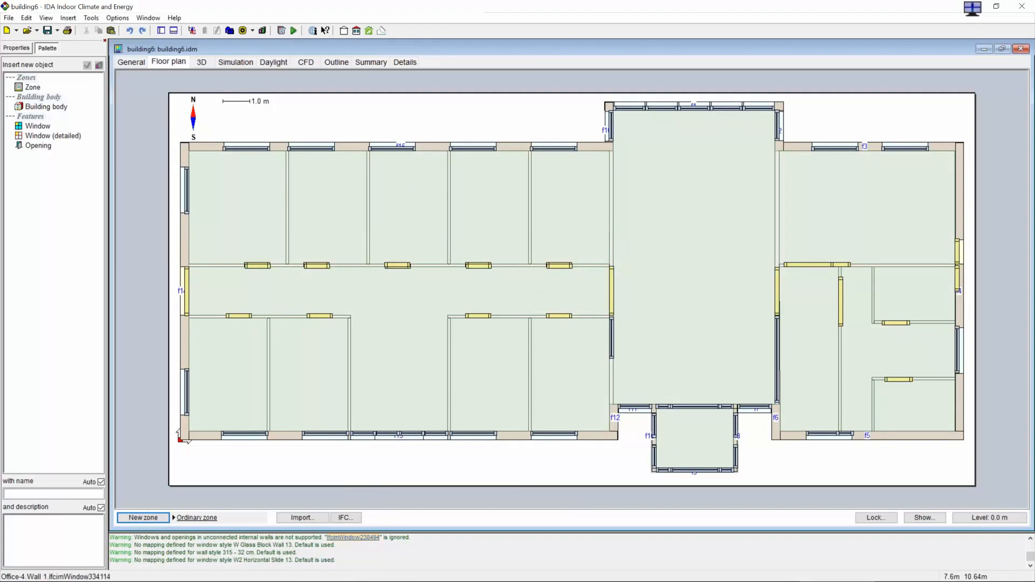
click(202, 63)
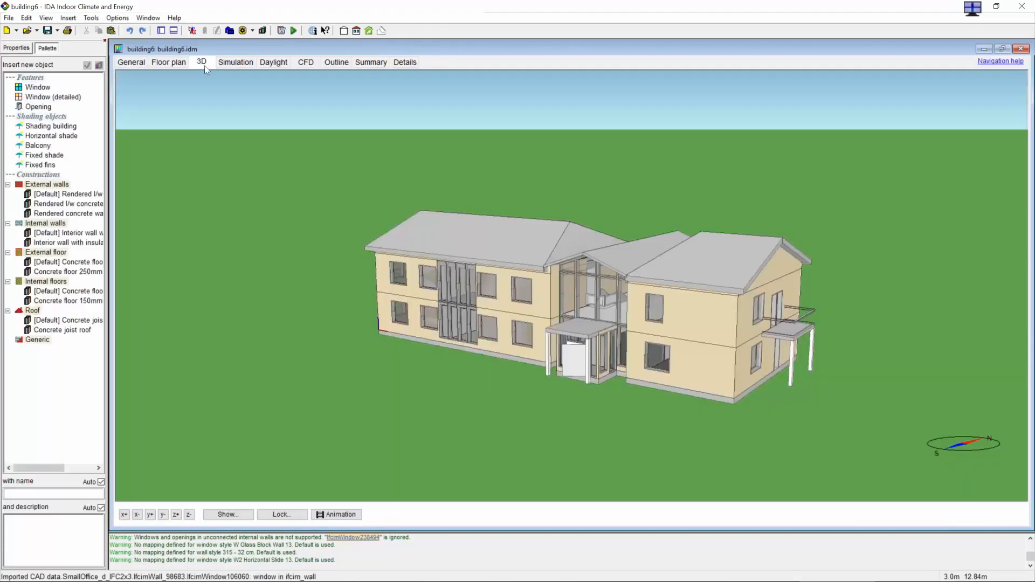
Step: Hide the IFC model with the visual filter and inspect the generated zones from several sides in 3D
click(244, 517)
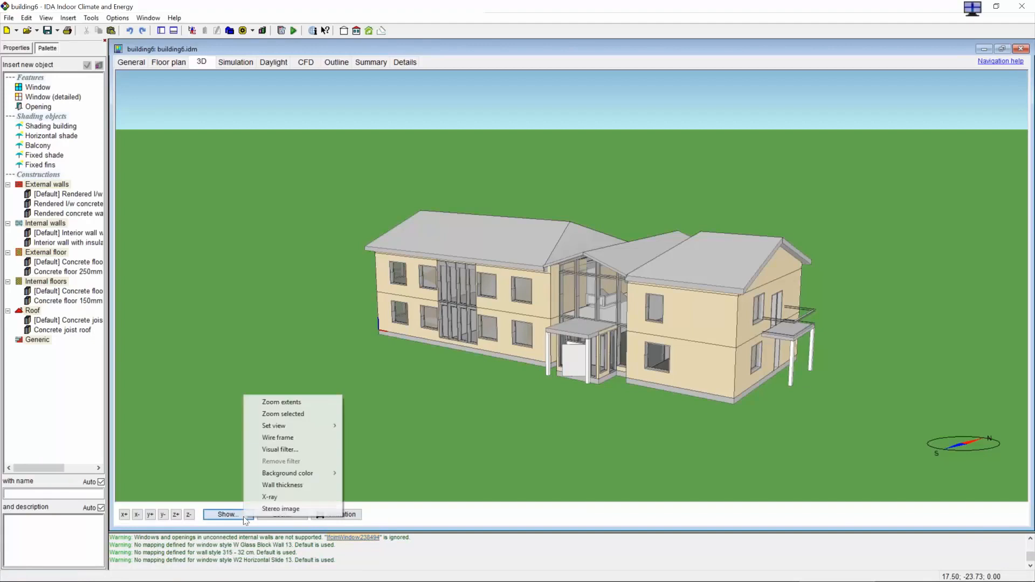
click(291, 450)
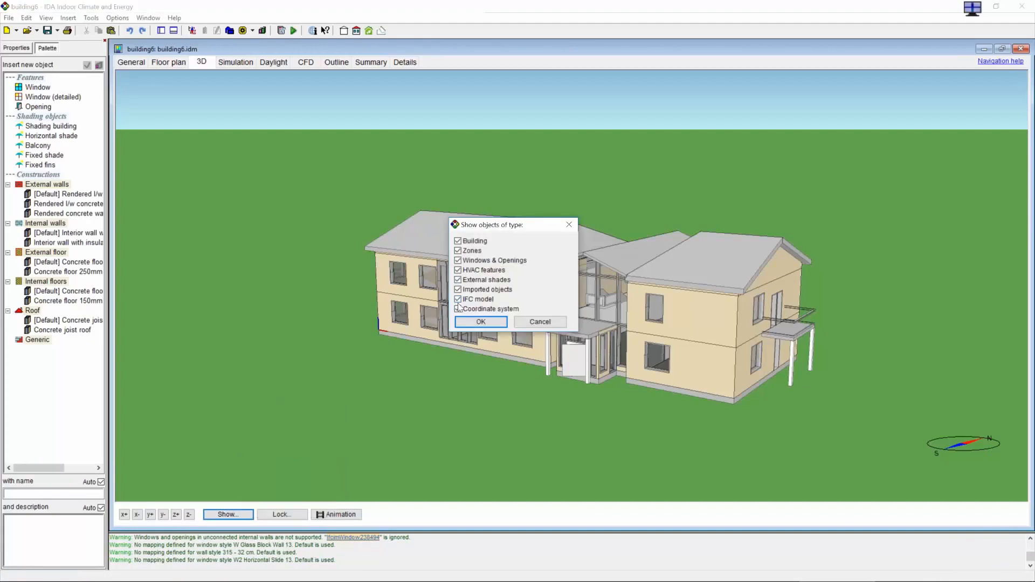
click(479, 323)
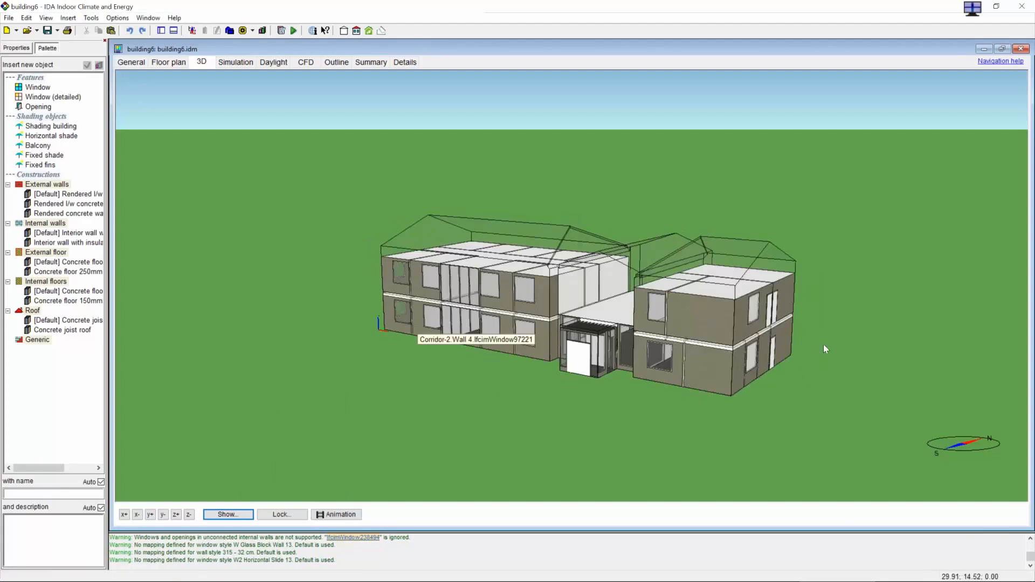
drag(762, 399, 742, 423)
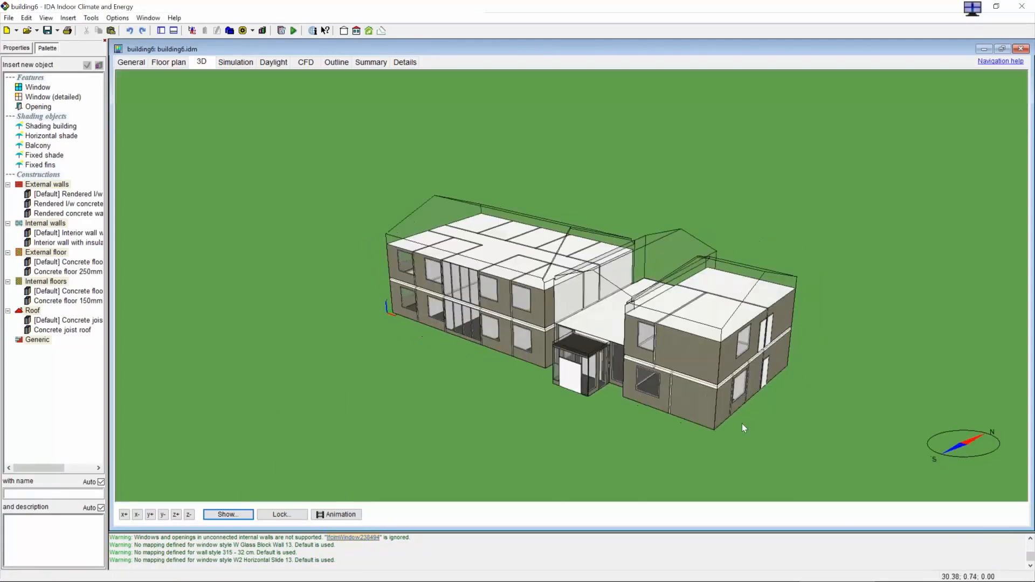
scroll(758, 412, up, 3)
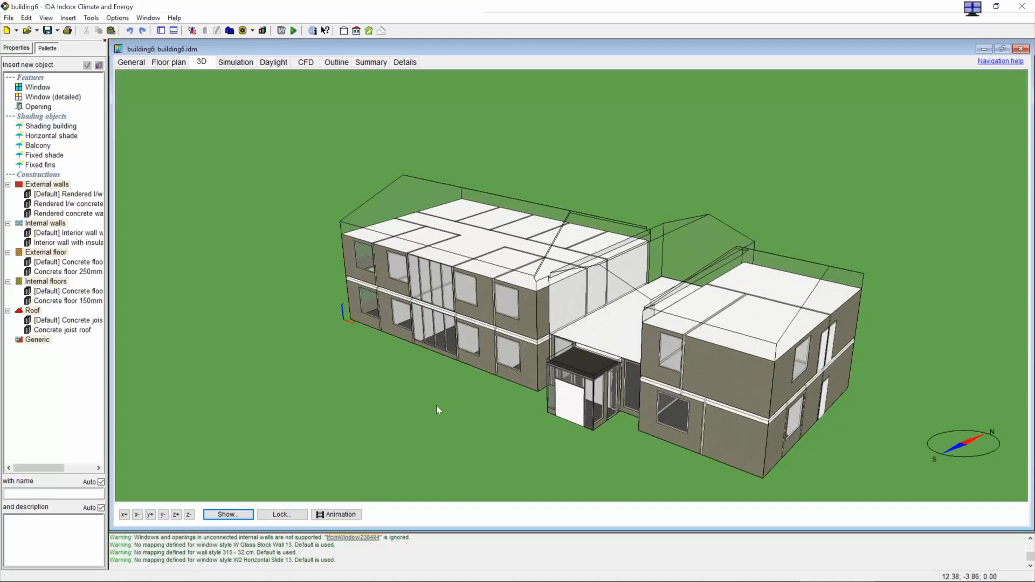
drag(444, 410, 744, 410)
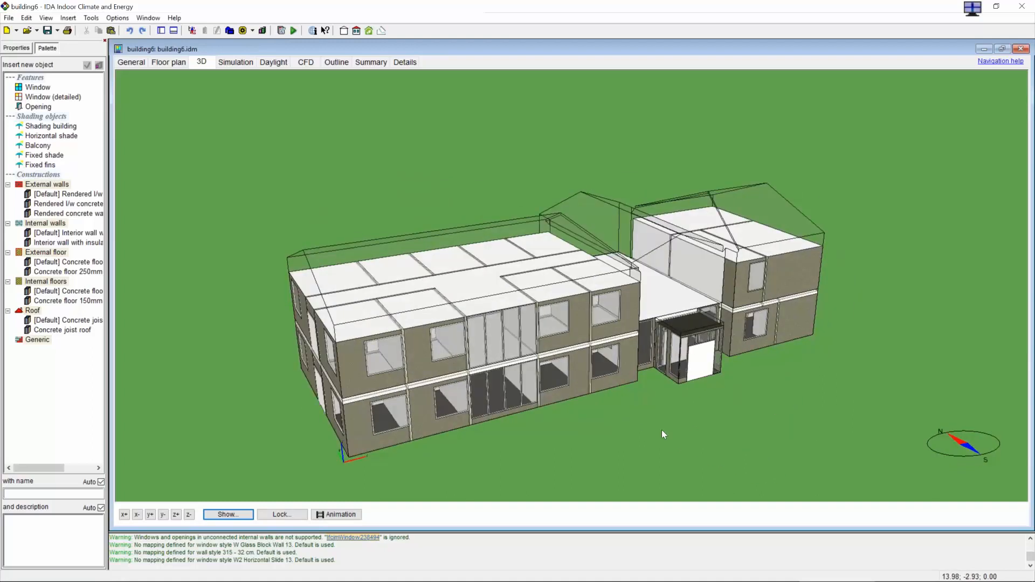
drag(672, 437, 716, 428)
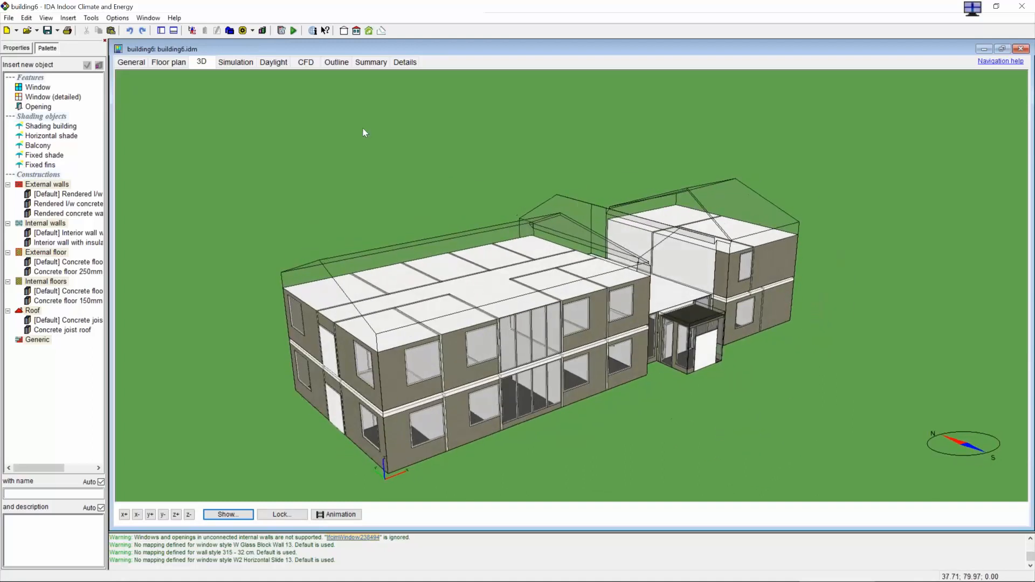
Step: Run the energy simulation for building6
click(295, 31)
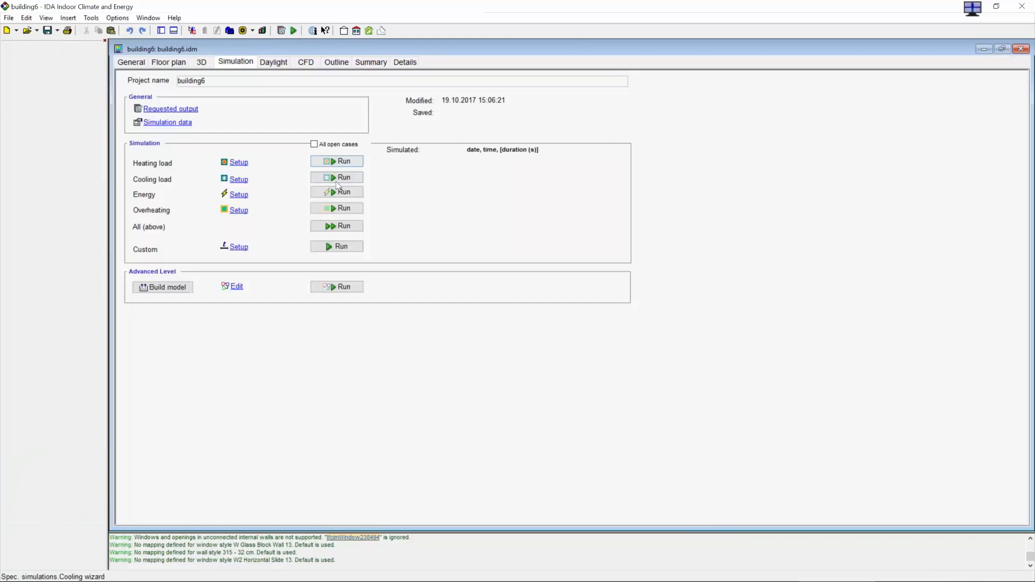
click(334, 193)
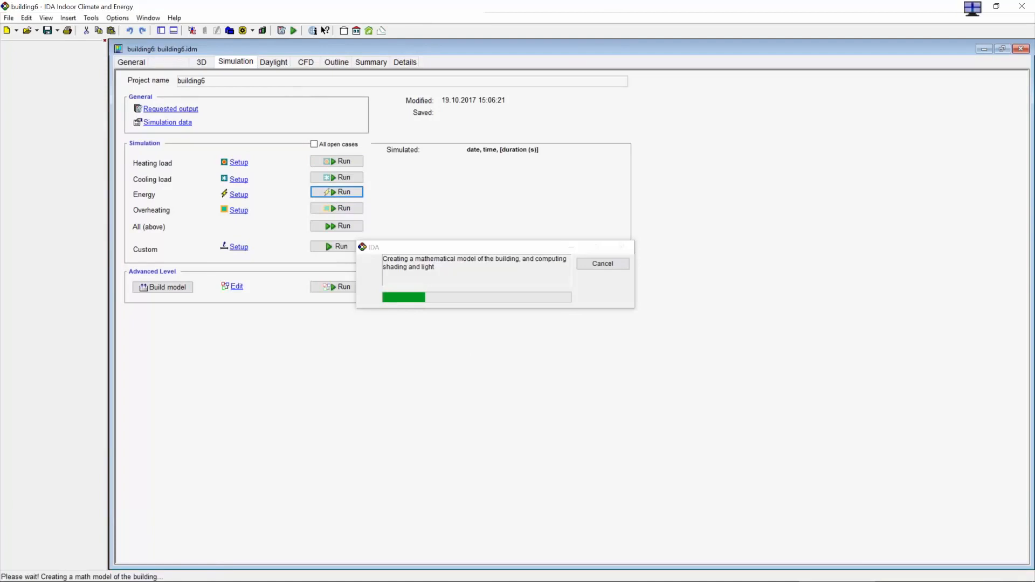
Step: Start an additional IDA ICE session while the simulation runs, and place its window beside the first one
click(997, 6)
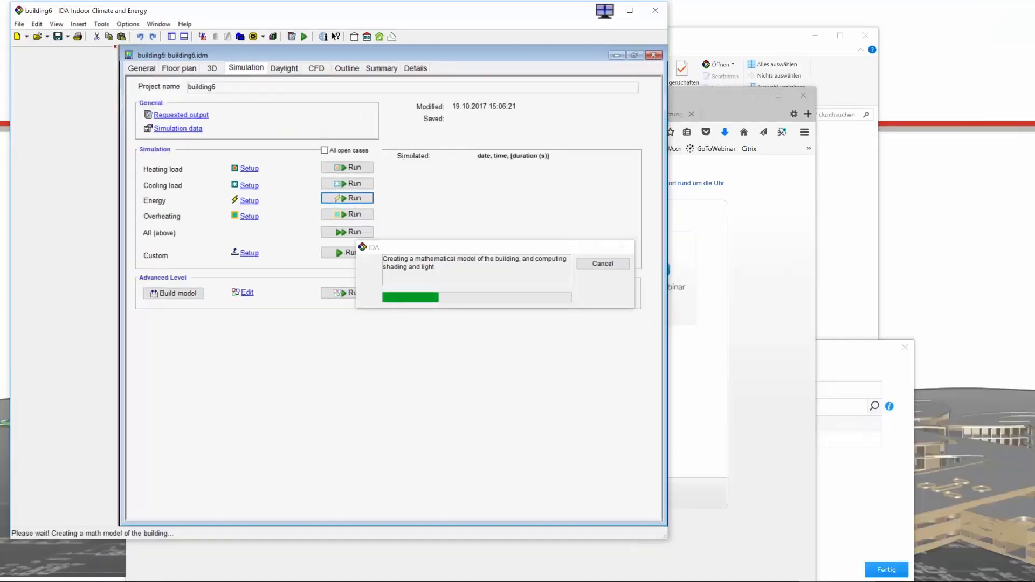
click(18, 24)
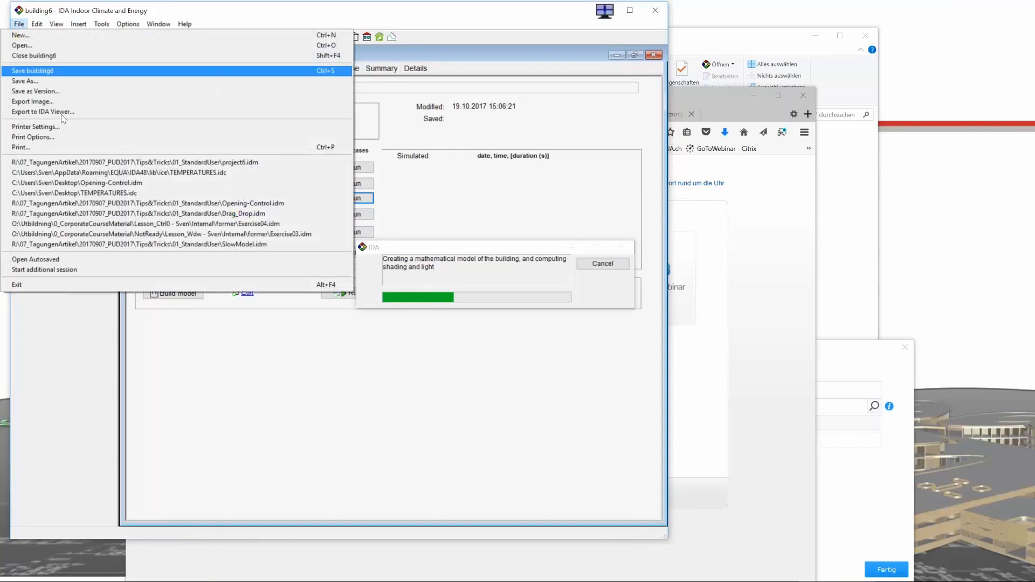
click(65, 270)
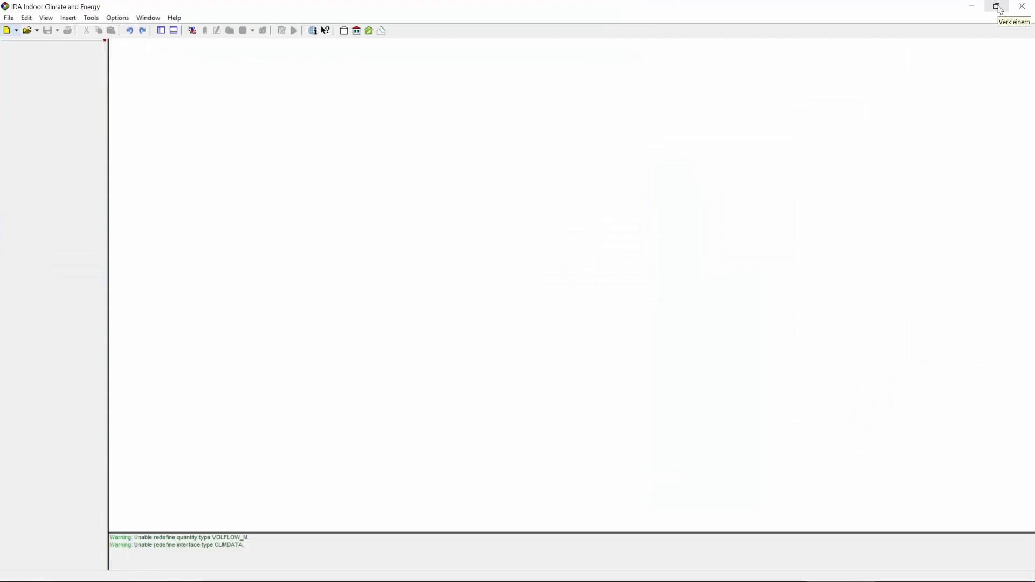
click(997, 6)
drag(566, 40, 775, 8)
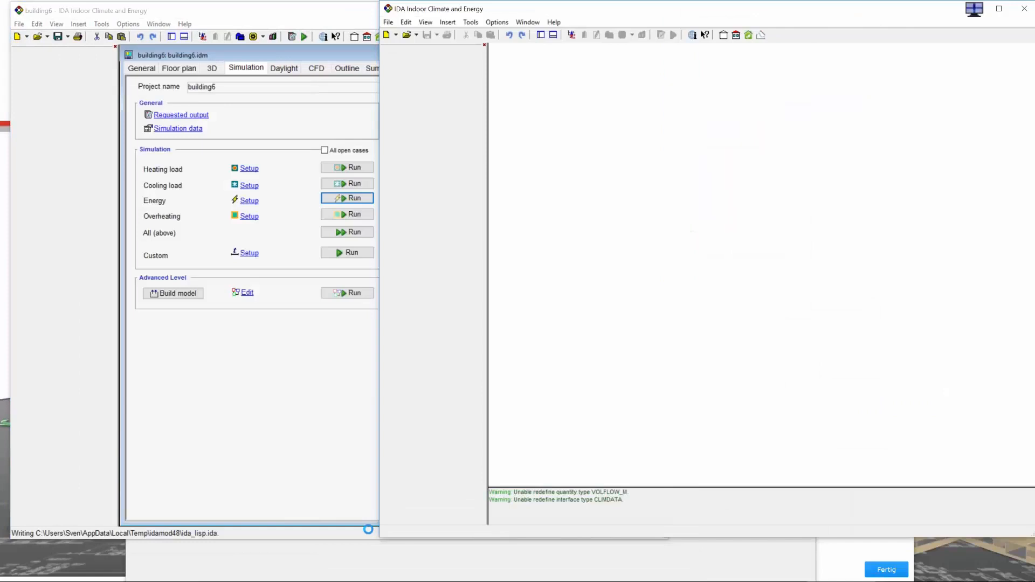
drag(380, 537, 536, 578)
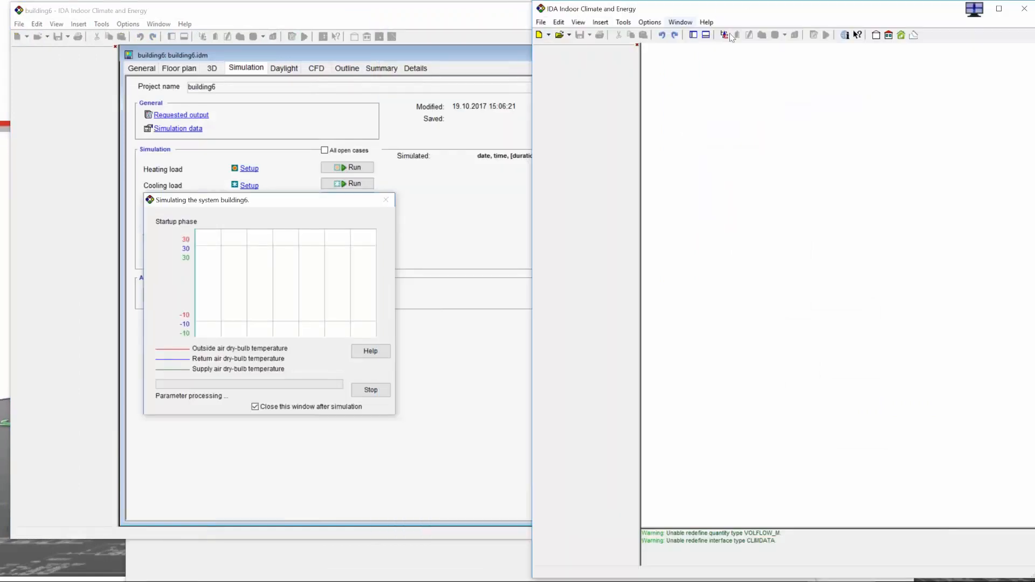
Step: Create a new building in the additional session and delete its starter zone from the floor plan
click(888, 36)
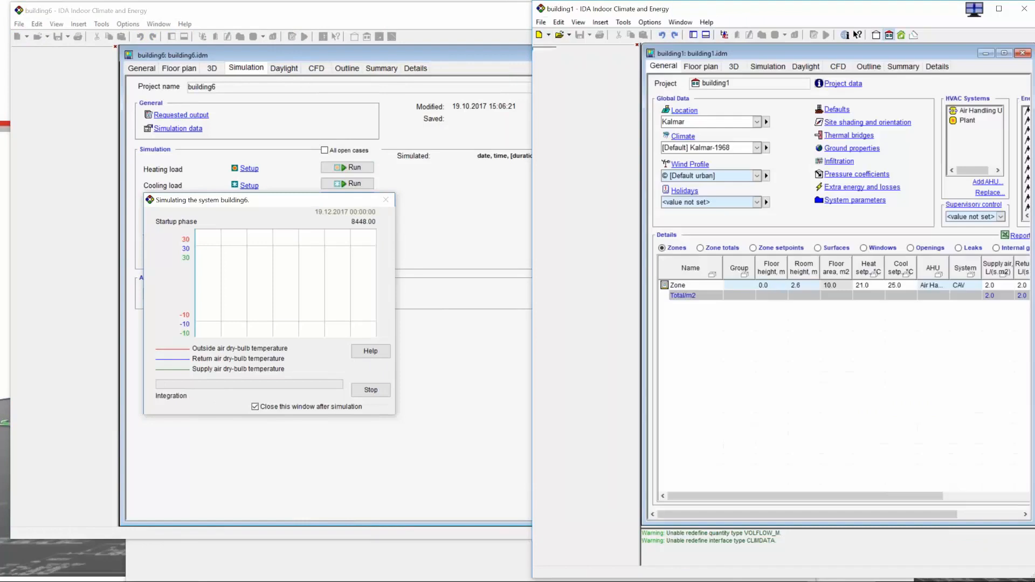
click(710, 68)
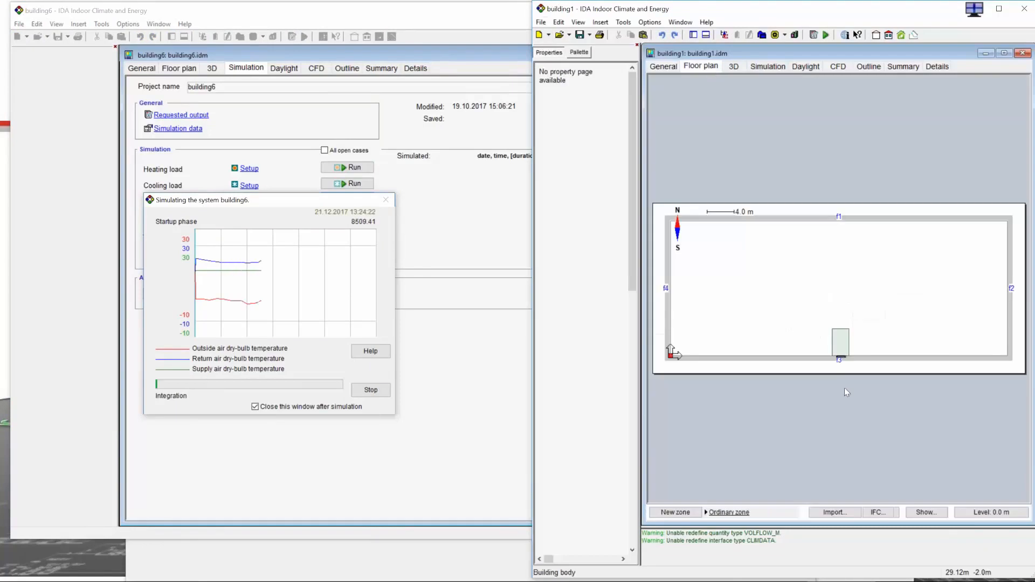
click(841, 343)
key(Delete)
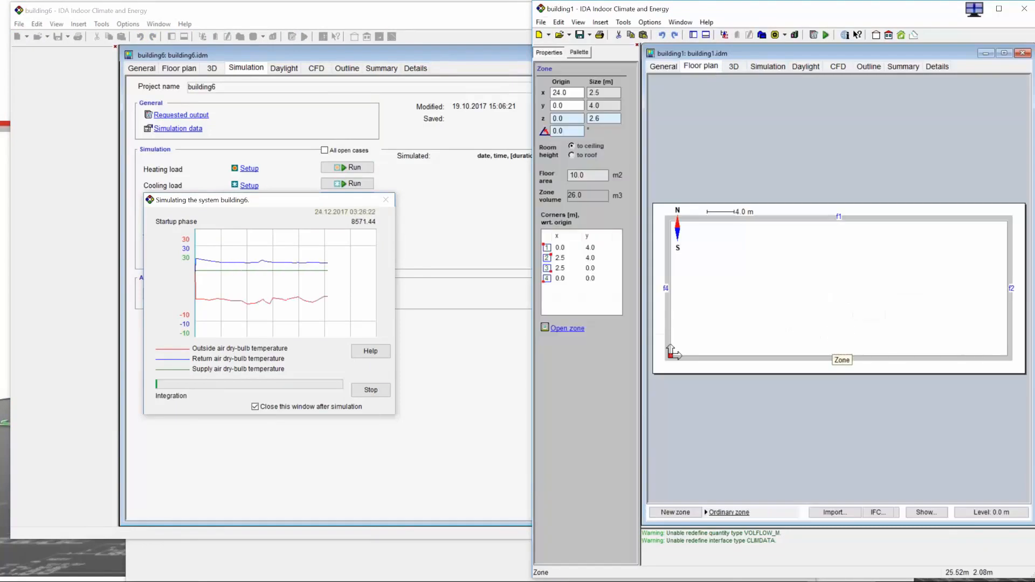
Step: Import SmallOffice_d_IFC2x3.ifc into the empty floor plan with Merge windows enabled in the import preferences
click(837, 513)
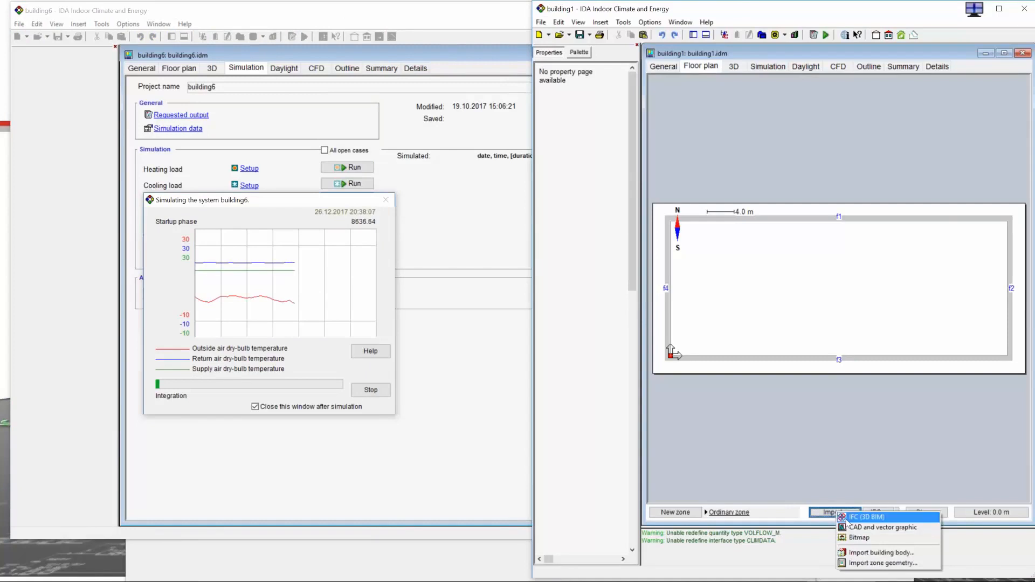
click(852, 522)
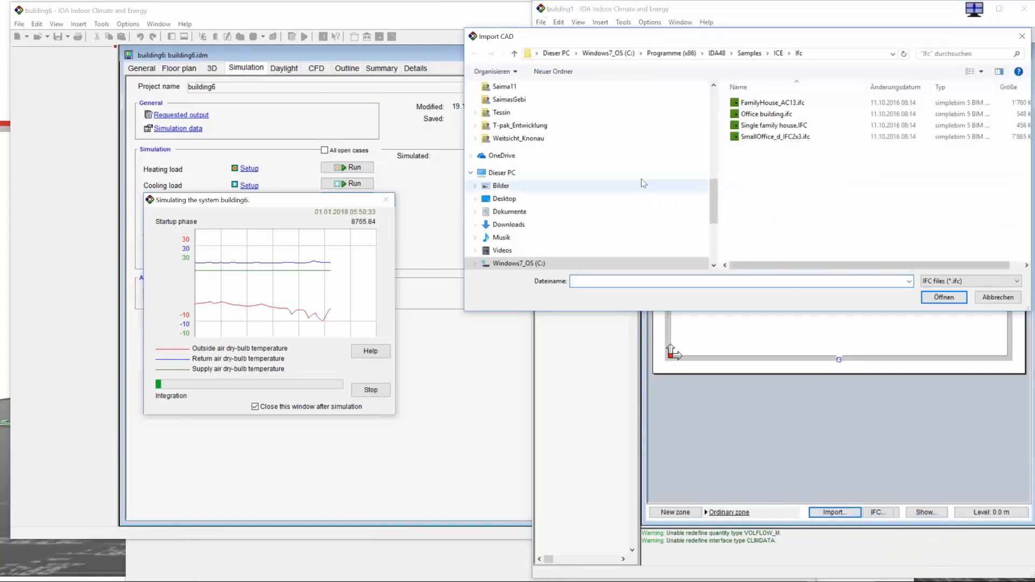
double_click(774, 139)
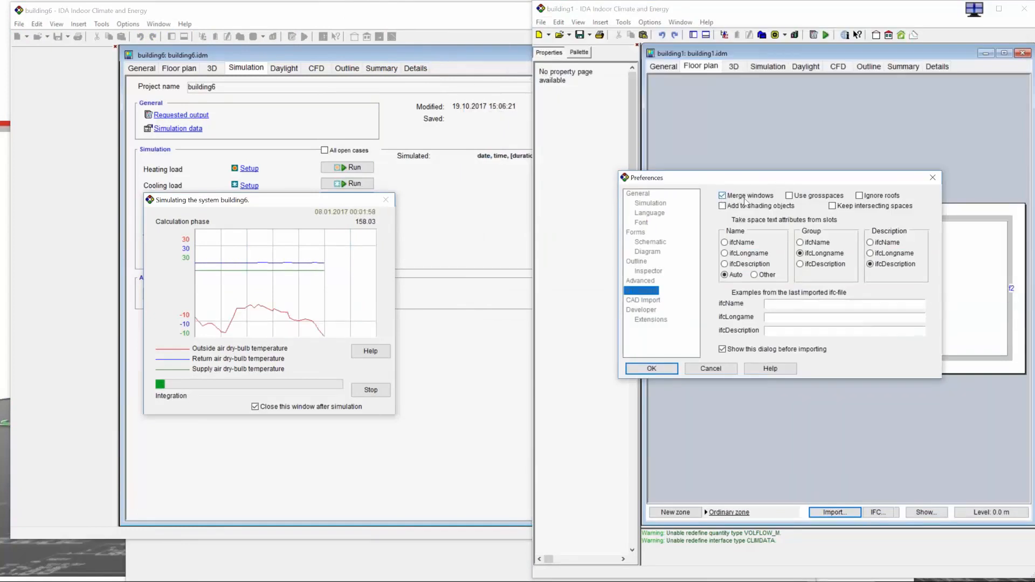
click(652, 369)
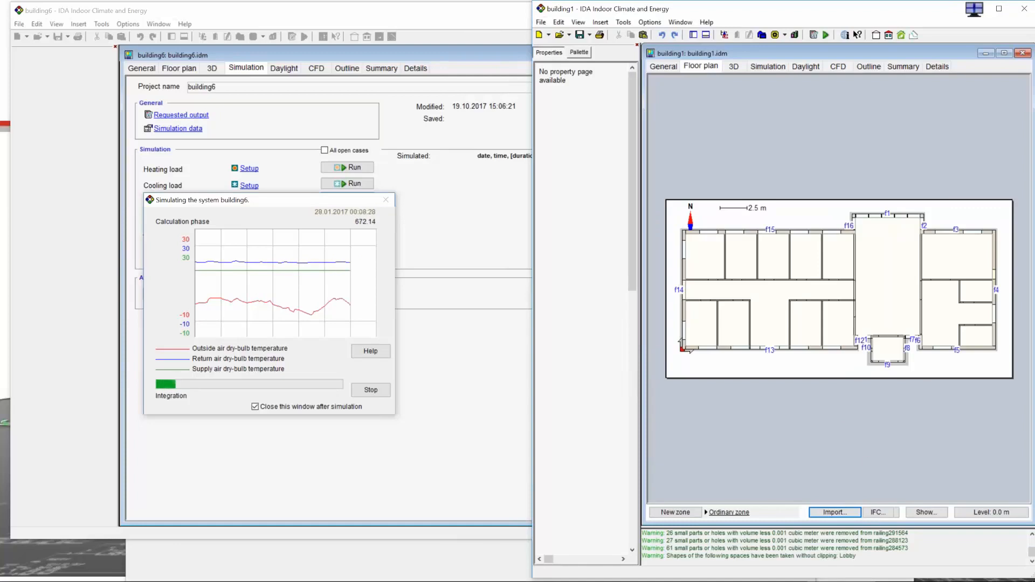
Step: Choose to make a single zone from all marked IFC spaces, and create one from the five northern offices
click(879, 513)
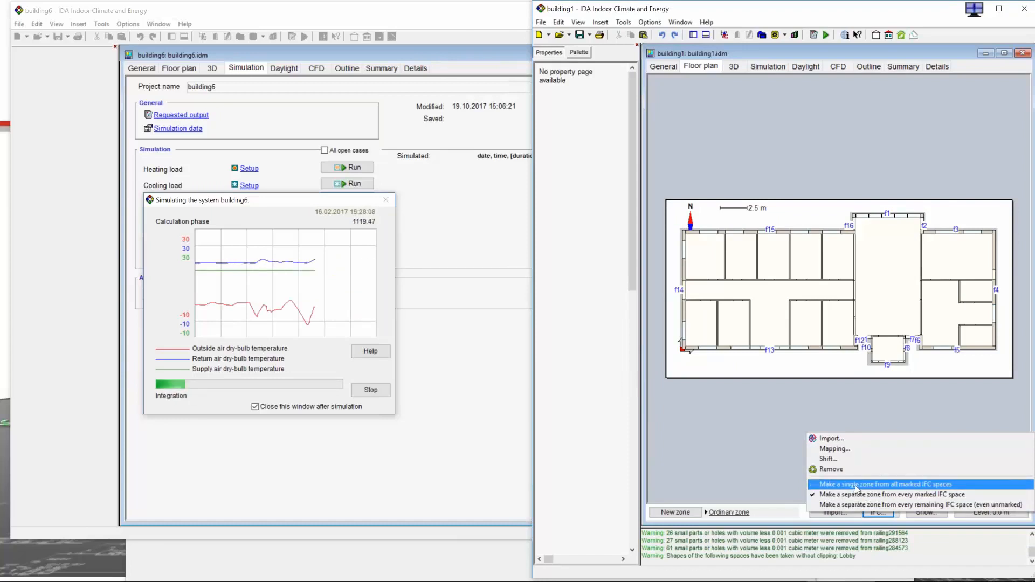
click(855, 485)
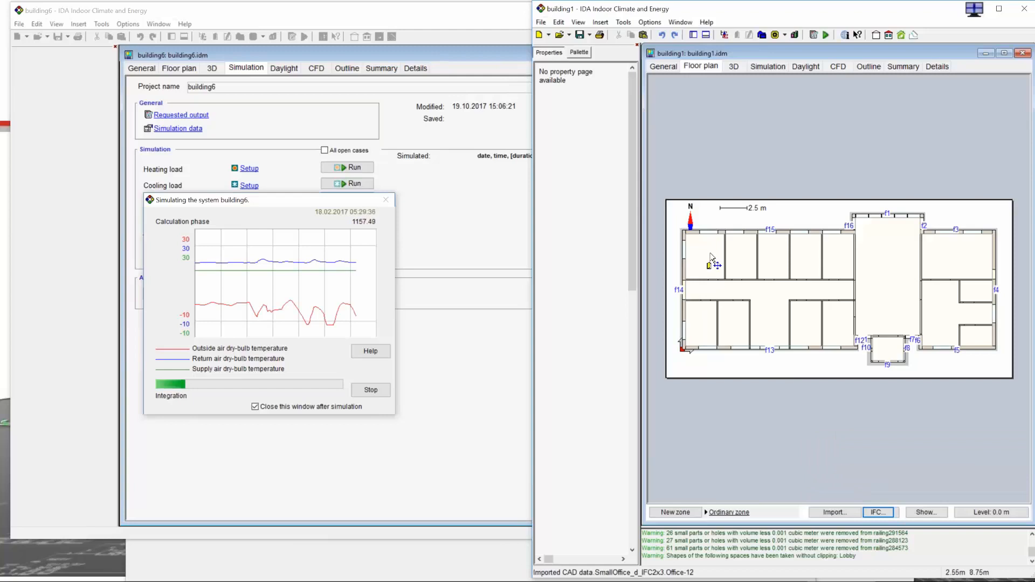
drag(710, 253, 857, 275)
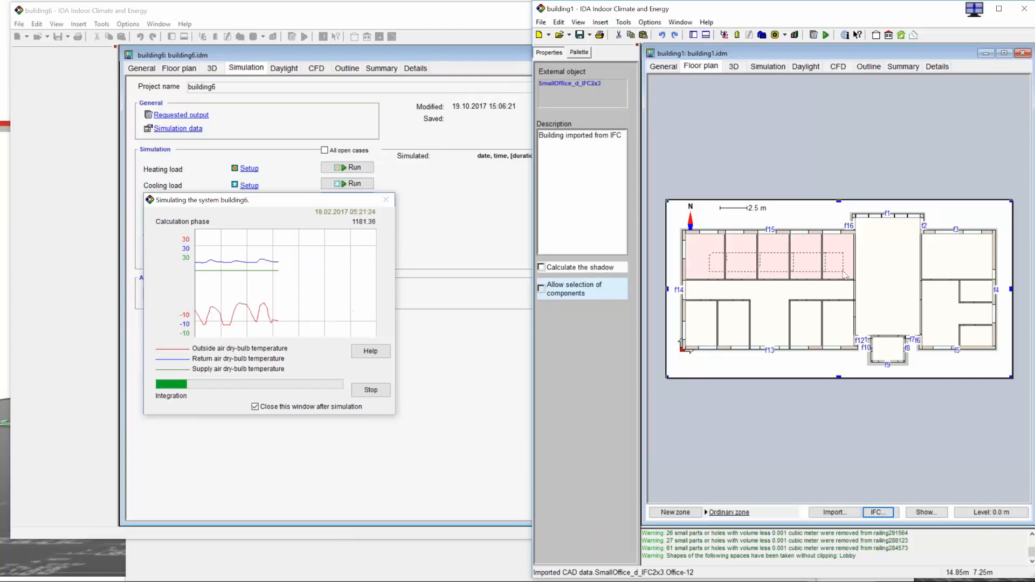
click(693, 513)
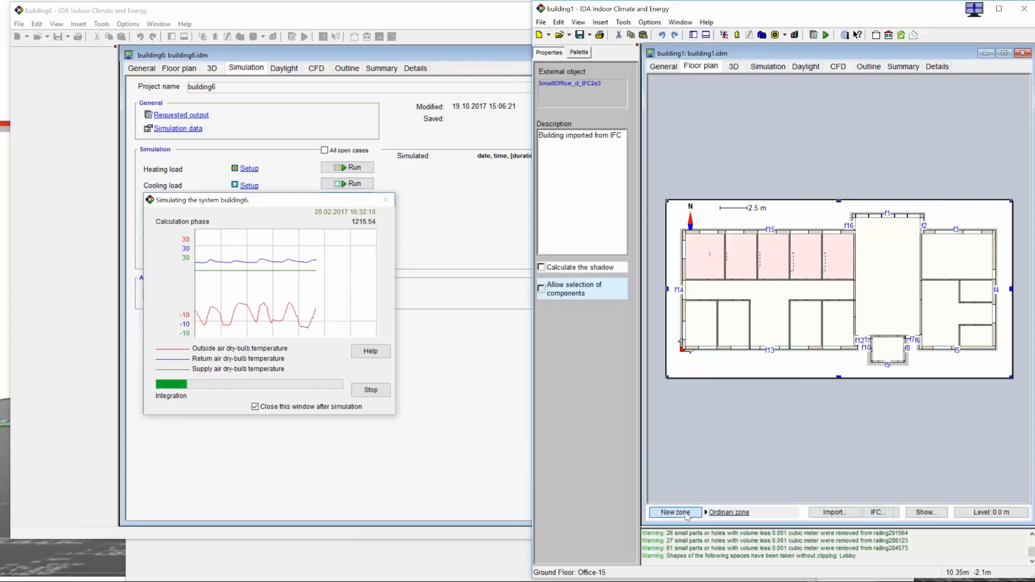
Step: Create one combined zone from the two southwestern offices and another from the two offices southeast of the corridor
drag(724, 328, 729, 331)
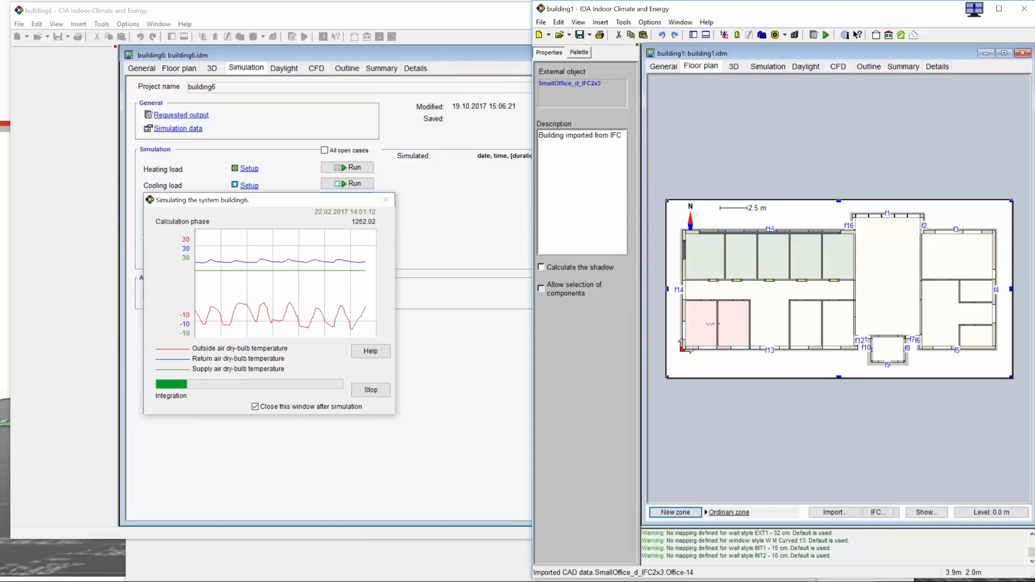
click(691, 512)
drag(811, 314, 834, 324)
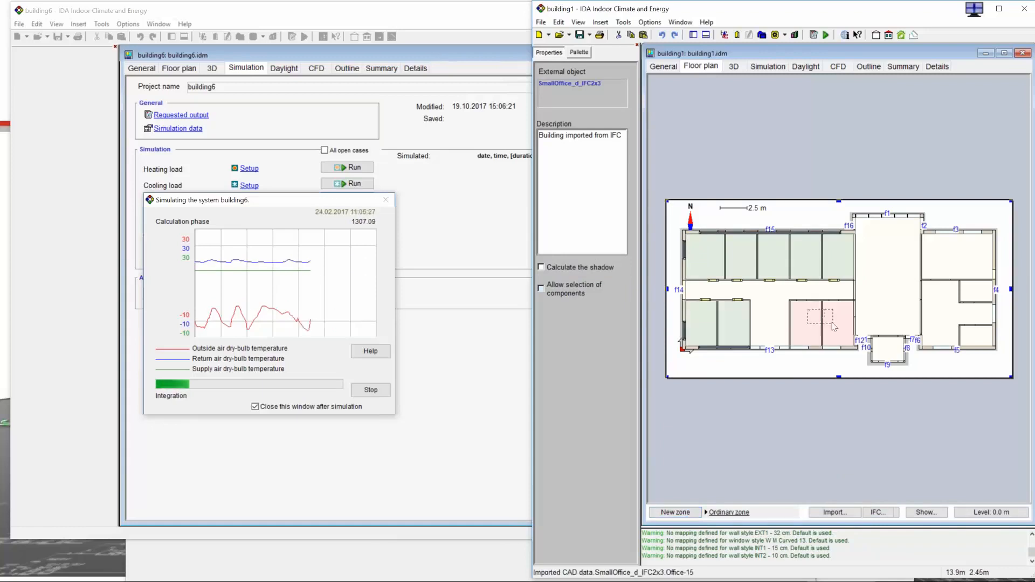
click(676, 512)
Step: Create a zone from the corridor and one combined zone from all the rooms in the east wing
click(777, 320)
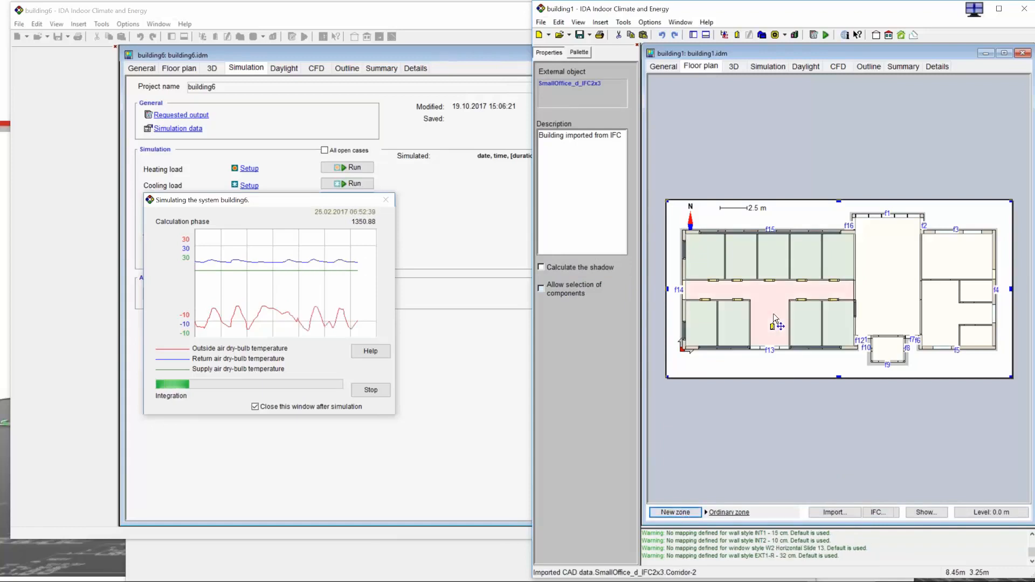
click(676, 513)
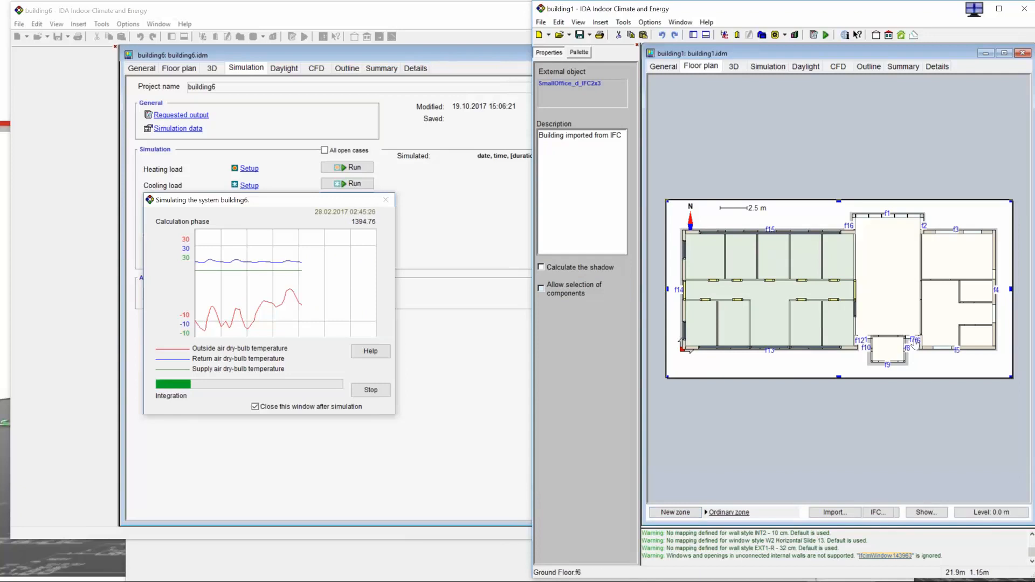
click(967, 323)
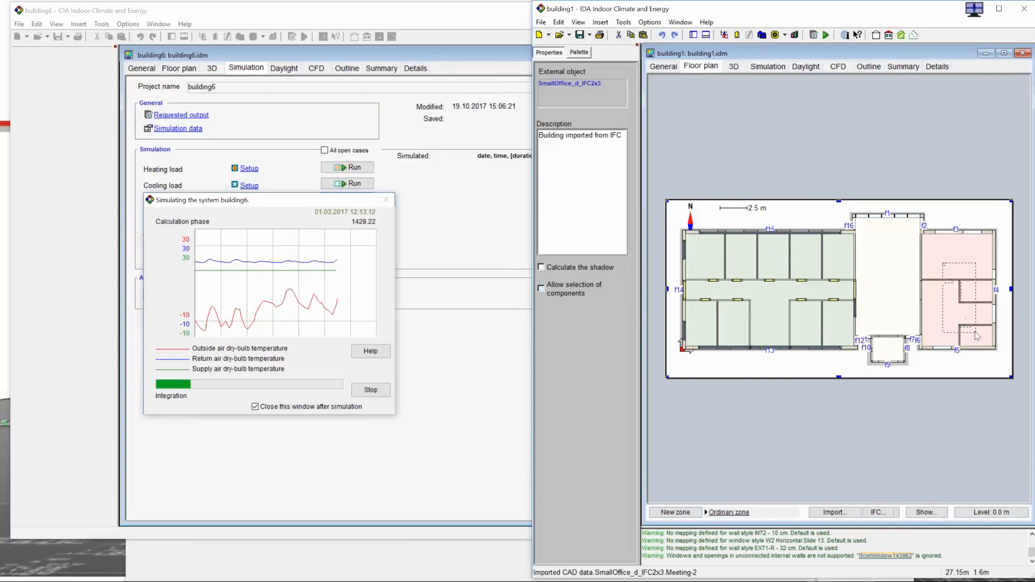
click(675, 512)
Step: Create a zone from the central lobby space
click(893, 313)
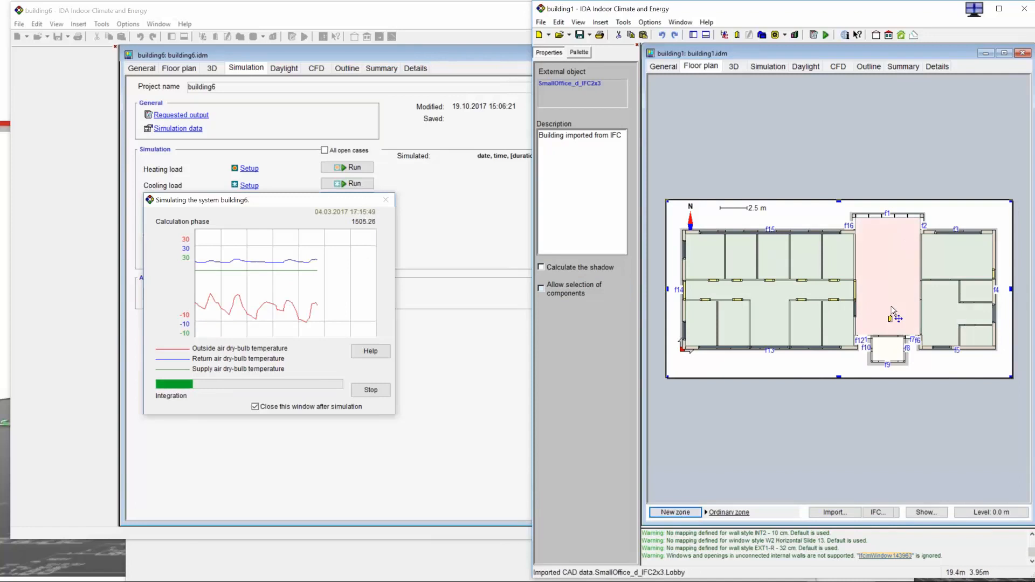
click(669, 514)
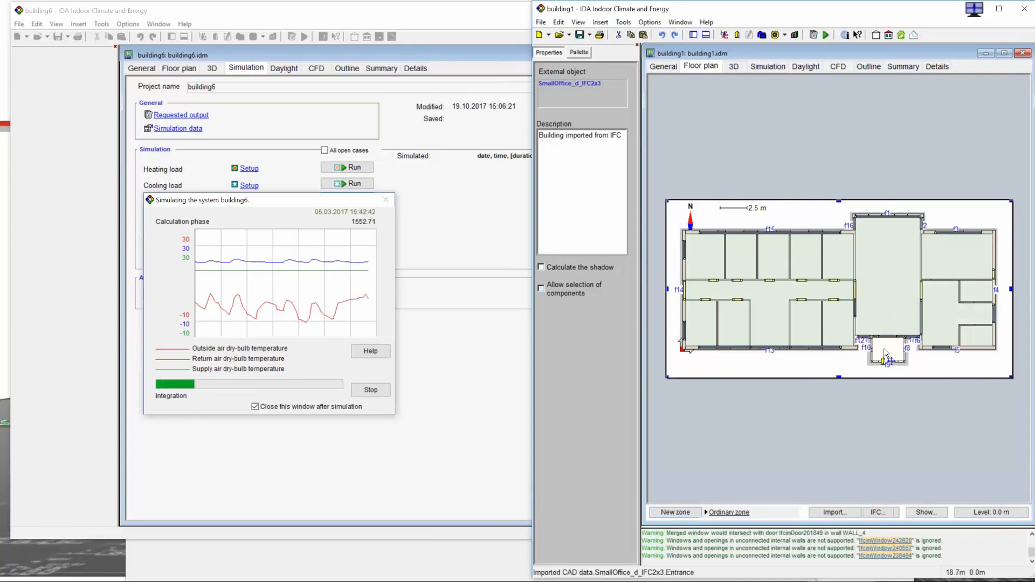
Step: Create a zone from the entrance space, and raise the 3D section cut so the floor plan moves up to the 3.0 m level
click(673, 514)
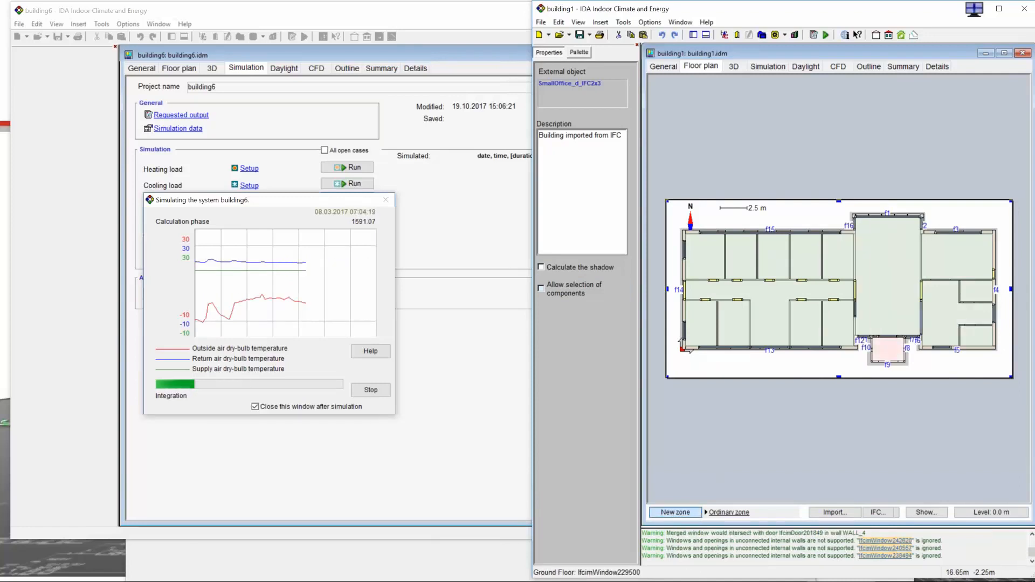
click(735, 66)
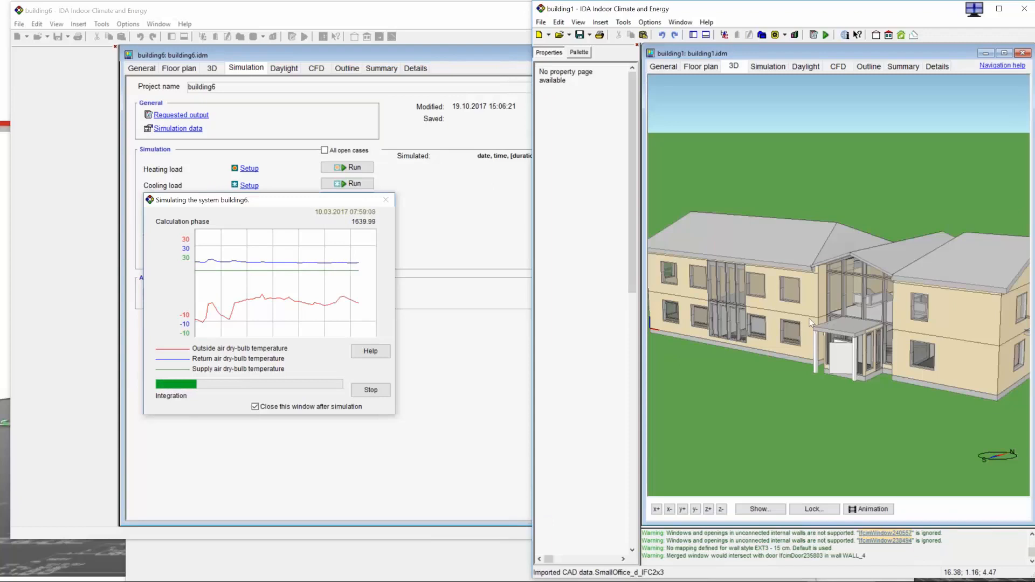
key(z)
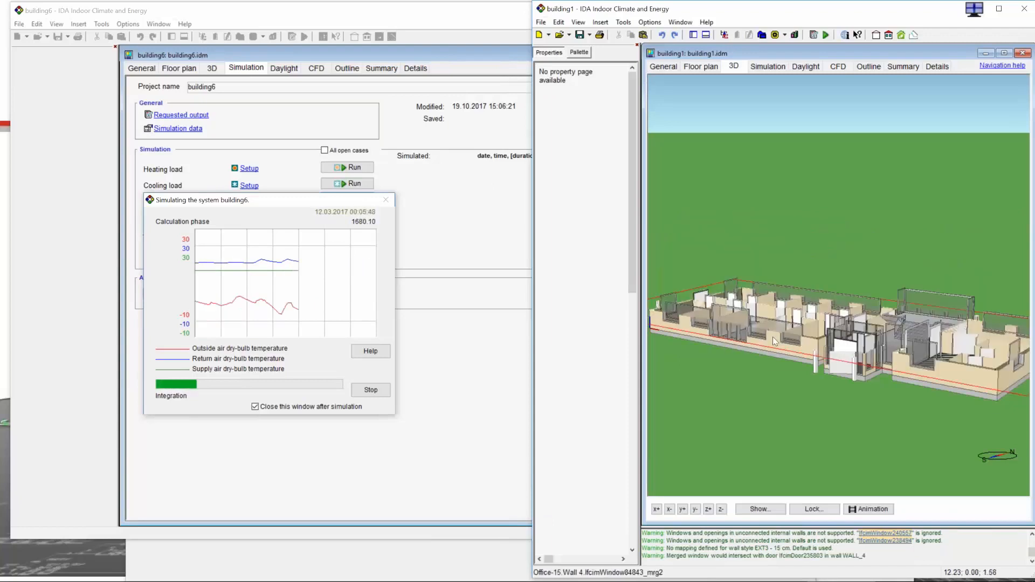
key(shift+z)
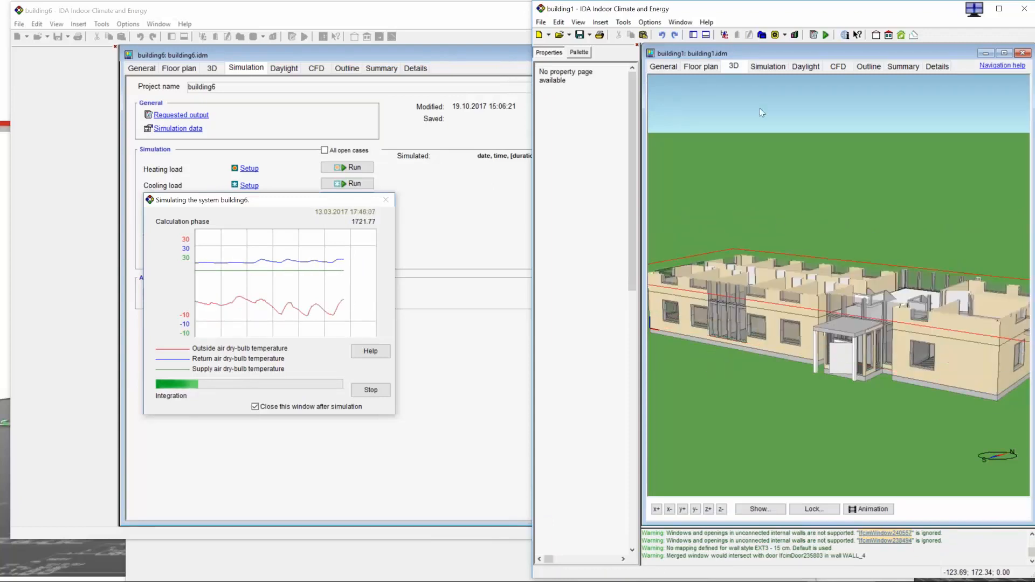
click(704, 67)
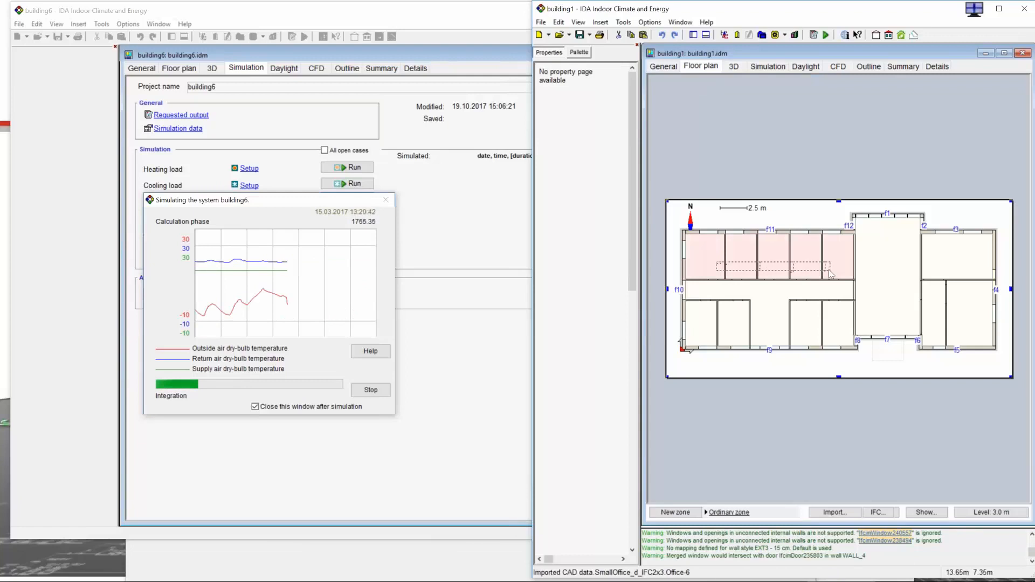
Step: Create three combined upper-floor zones: the five northern offices, the two southwestern offices, and the two offices southeast of the corridor
click(689, 512)
drag(708, 330, 723, 333)
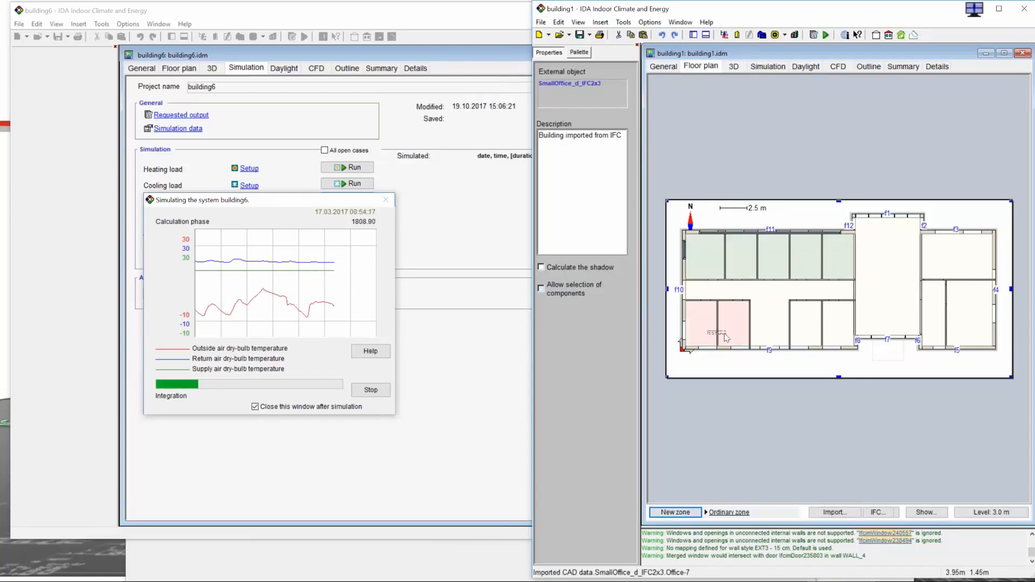
click(659, 514)
drag(810, 327, 833, 328)
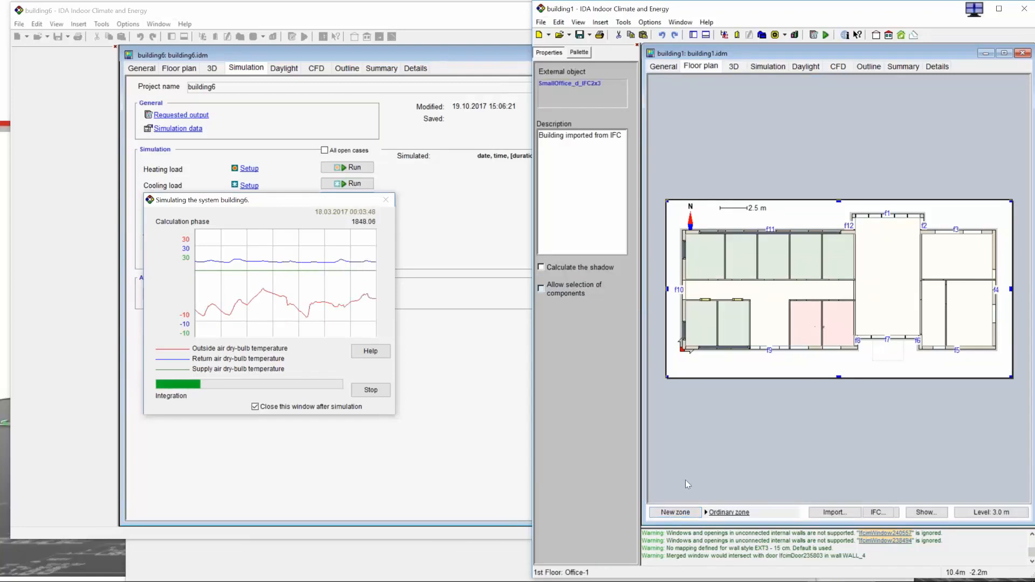
click(676, 513)
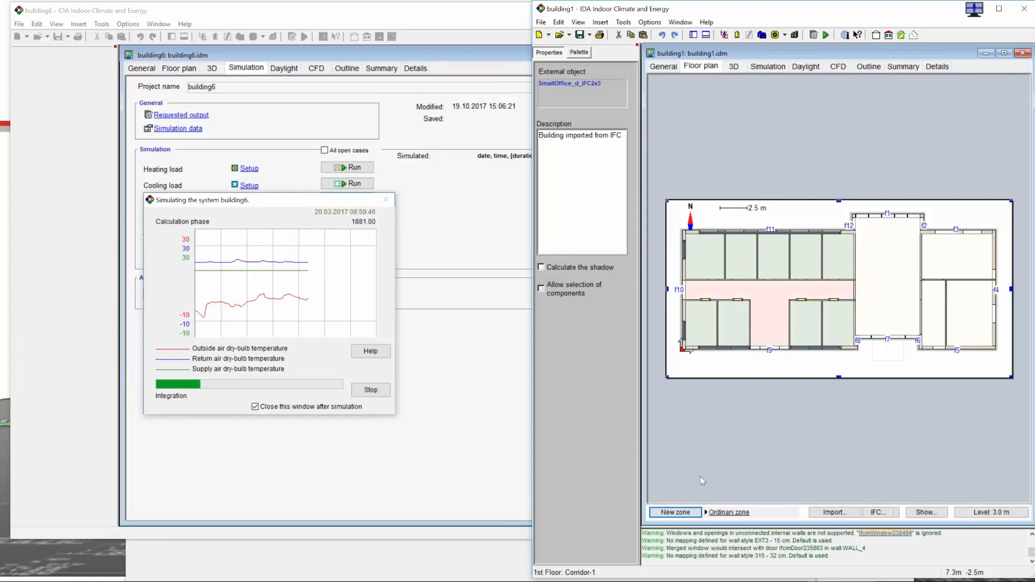
Step: Create a zone from the upper-floor corridor and one combined zone from the three rooms in the east wing
click(676, 512)
drag(942, 265, 948, 294)
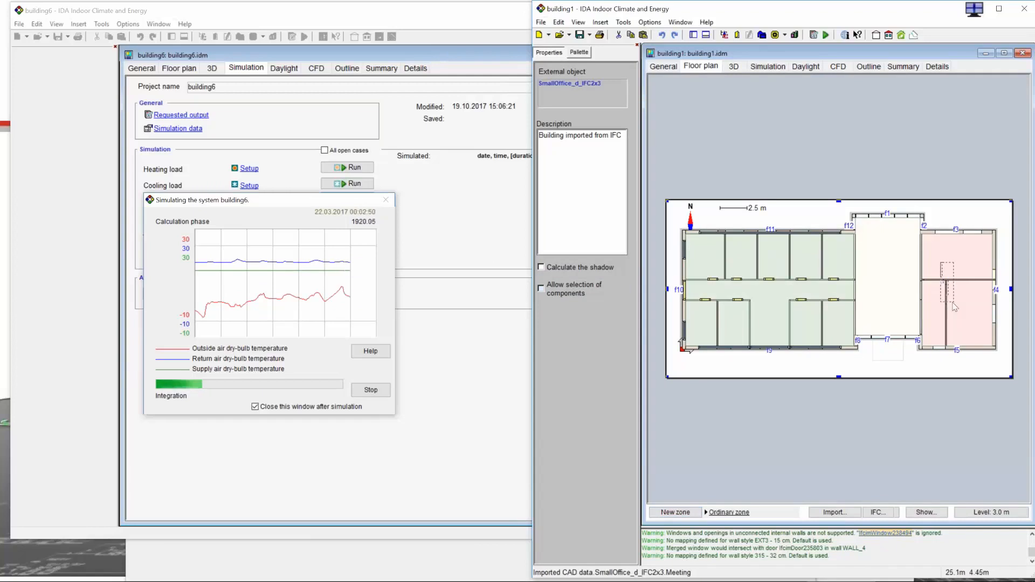
click(676, 512)
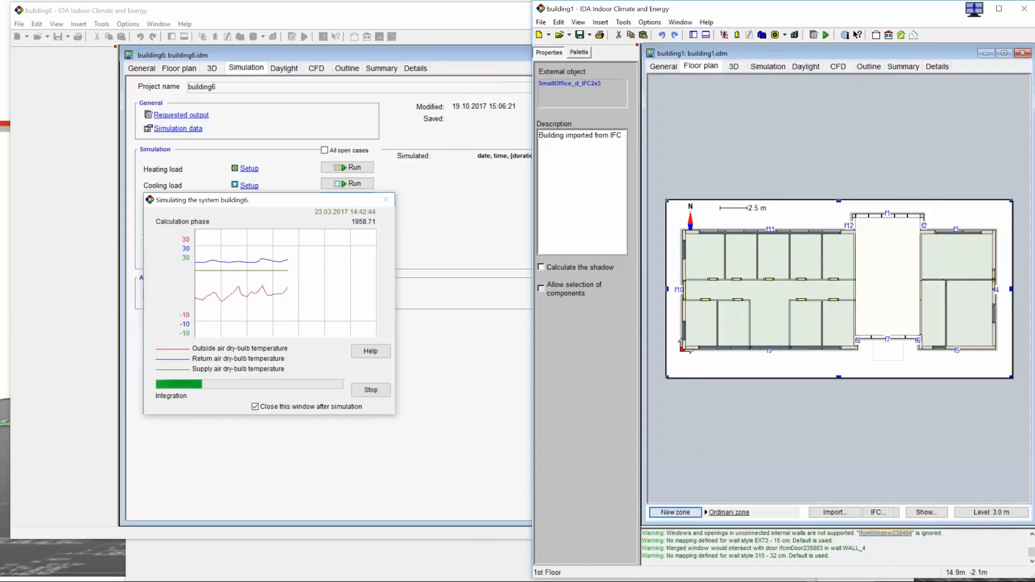
Step: Hide the IFC model in the 3D view with the visual filter and inspect the created zones from the southwest
click(736, 68)
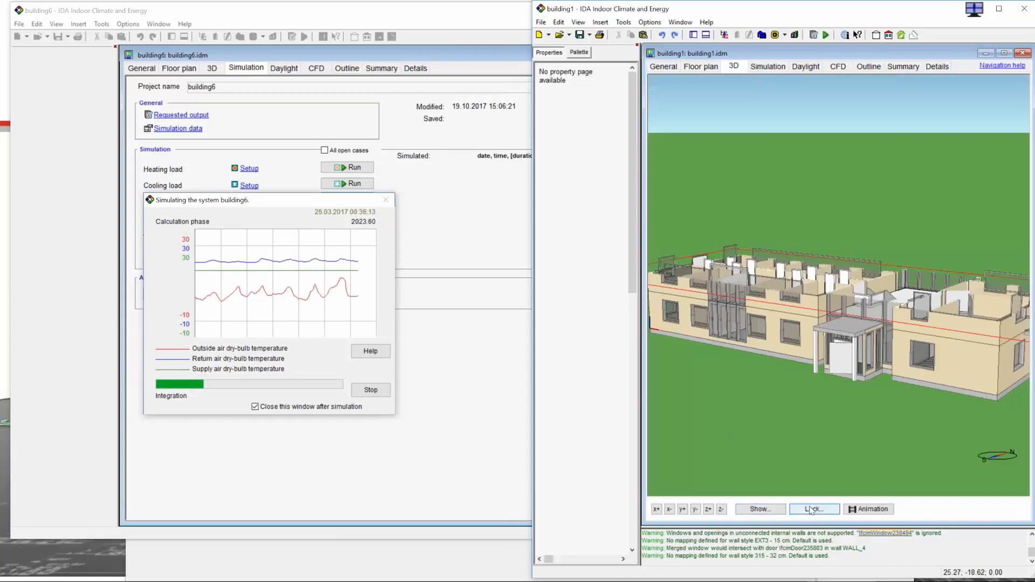
click(776, 510)
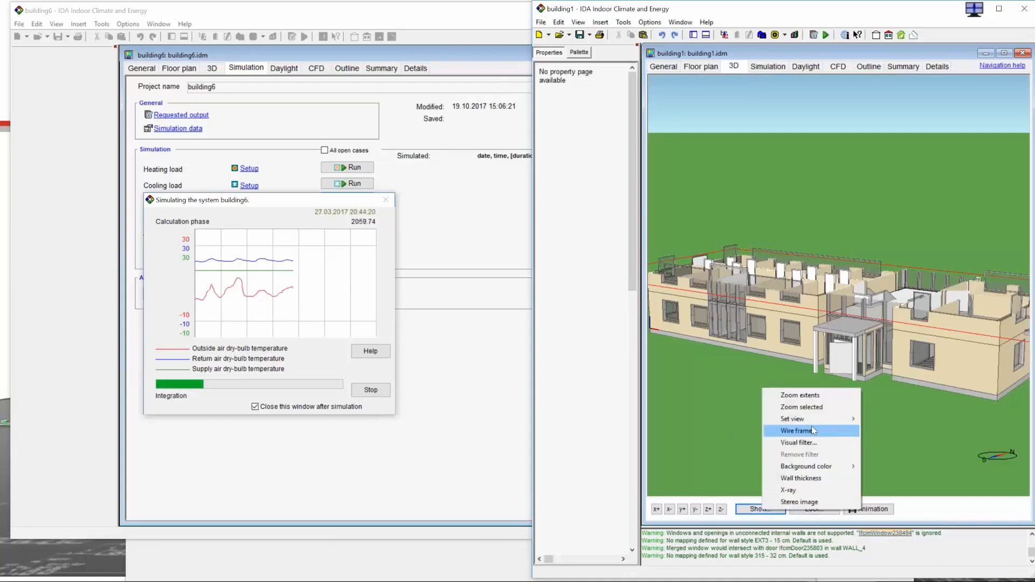
click(812, 443)
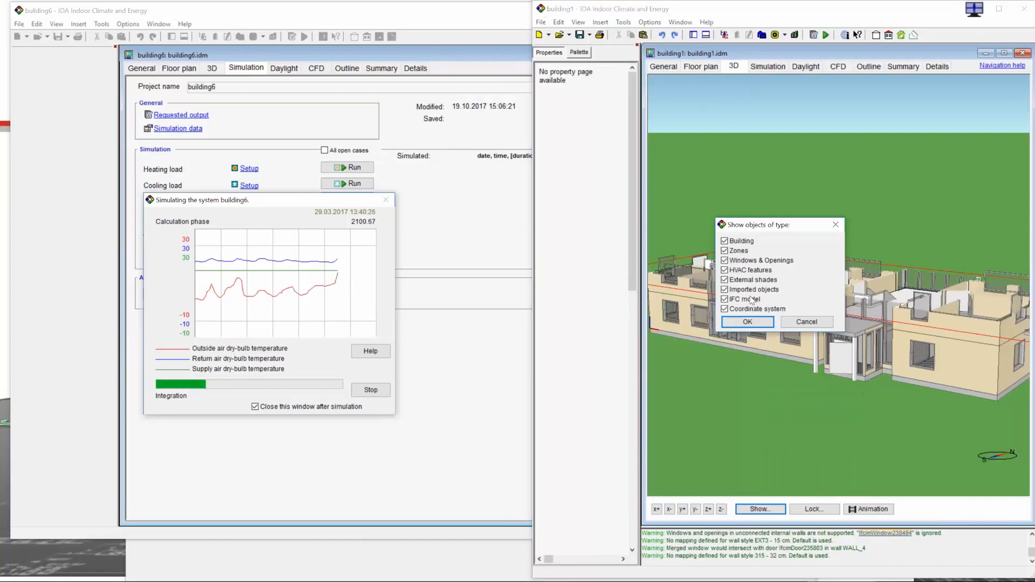
click(736, 301)
click(748, 322)
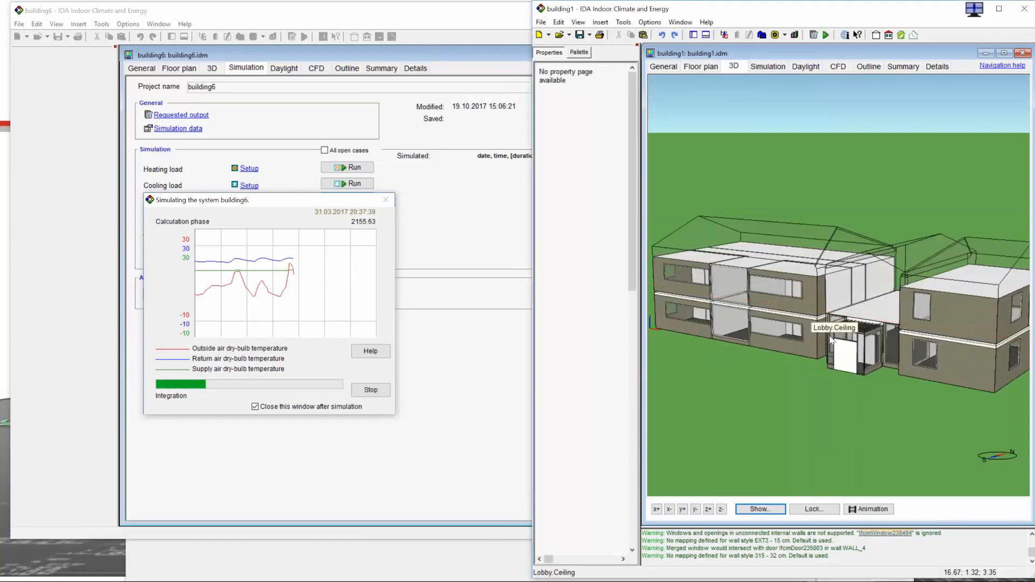
scroll(781, 370, down, 2)
drag(782, 369, 918, 401)
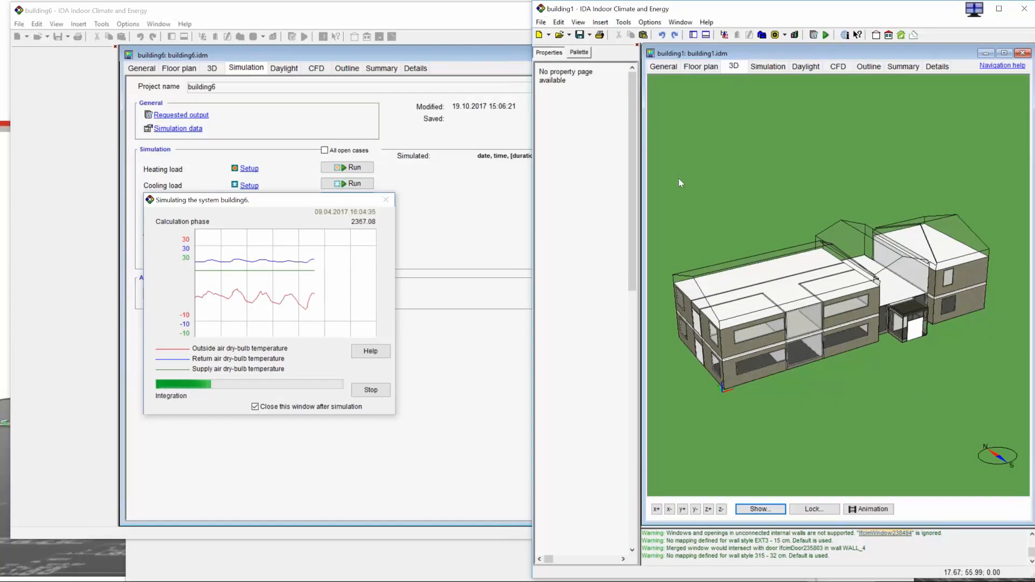
Step: Review the advanced simulation data, including time-split parallelization, and run the energy simulation for building1
click(826, 34)
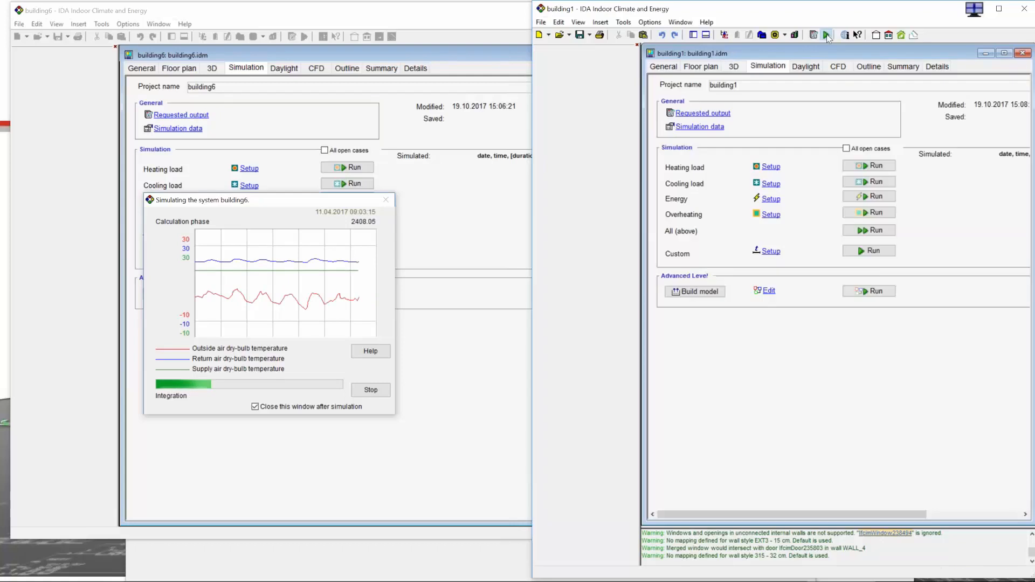
click(713, 128)
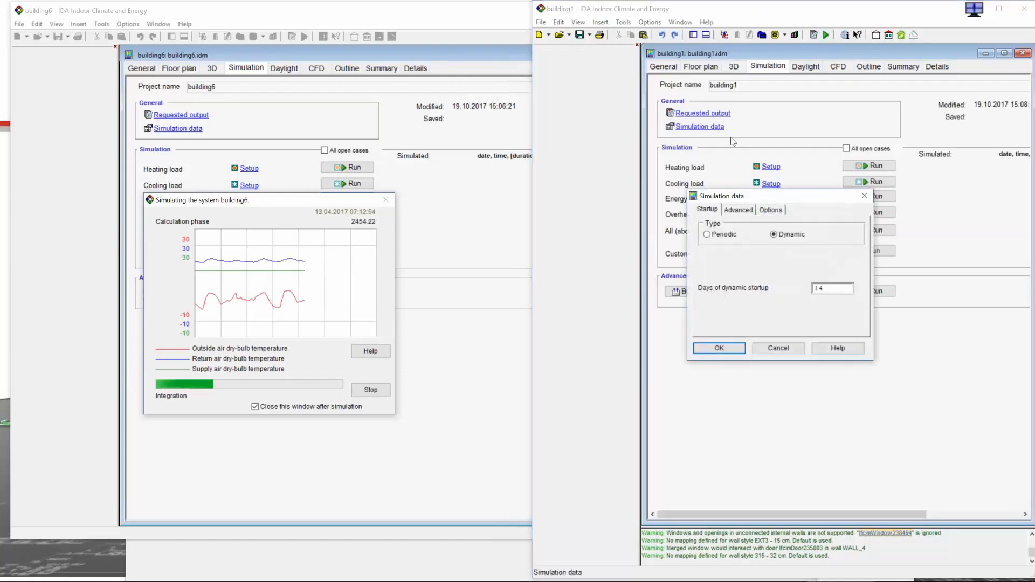
click(739, 211)
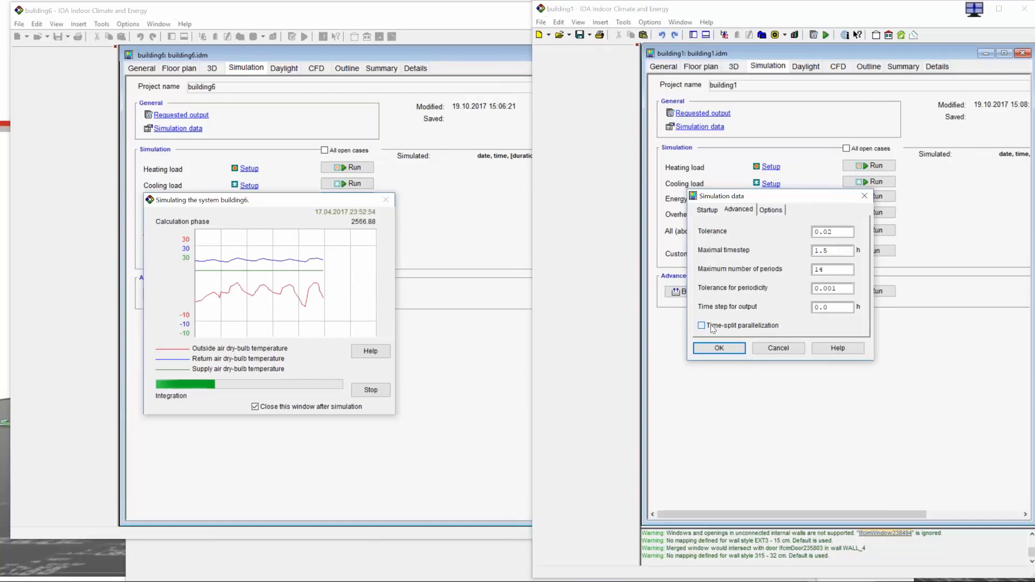
click(719, 348)
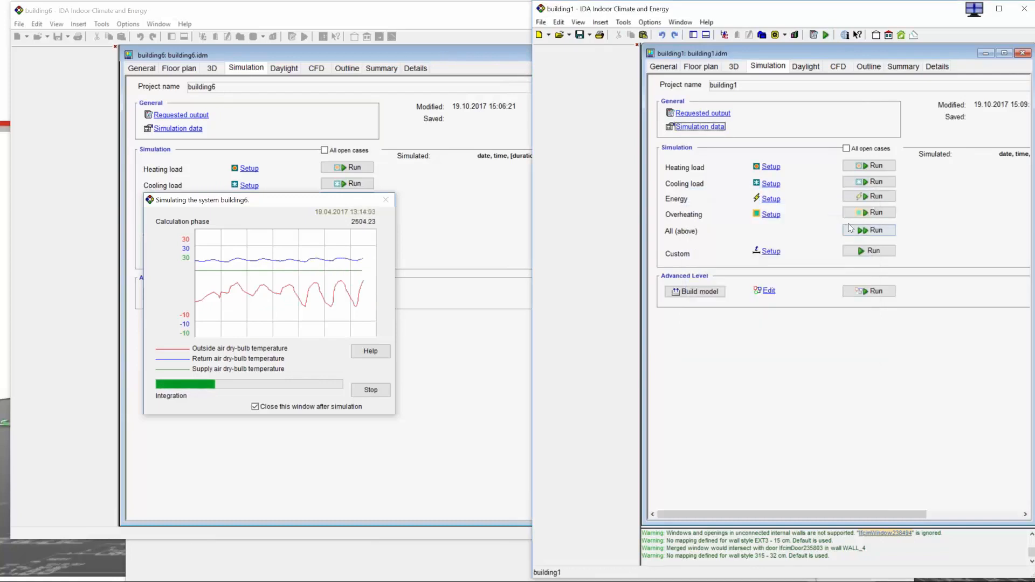
click(870, 196)
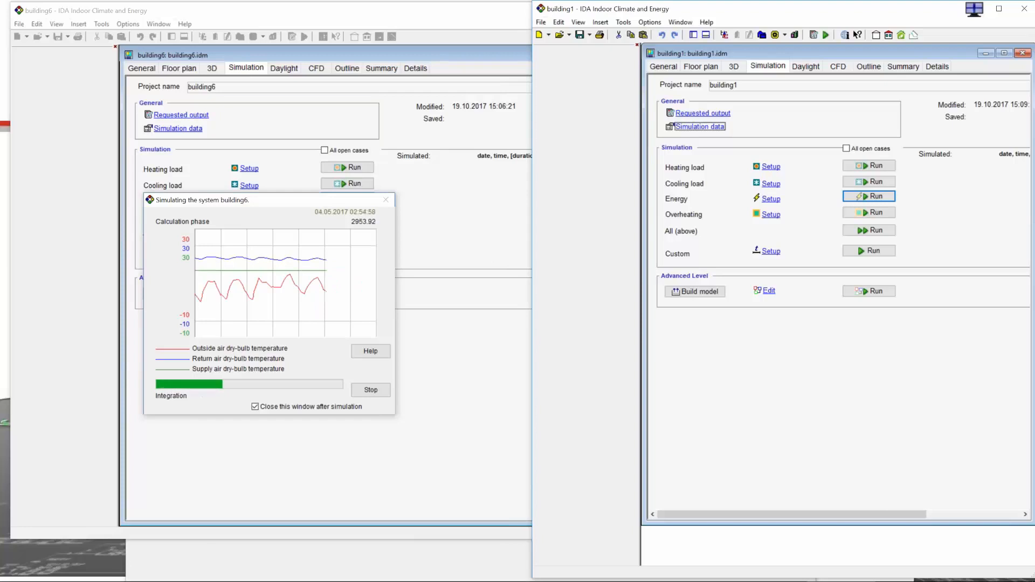
key(Return)
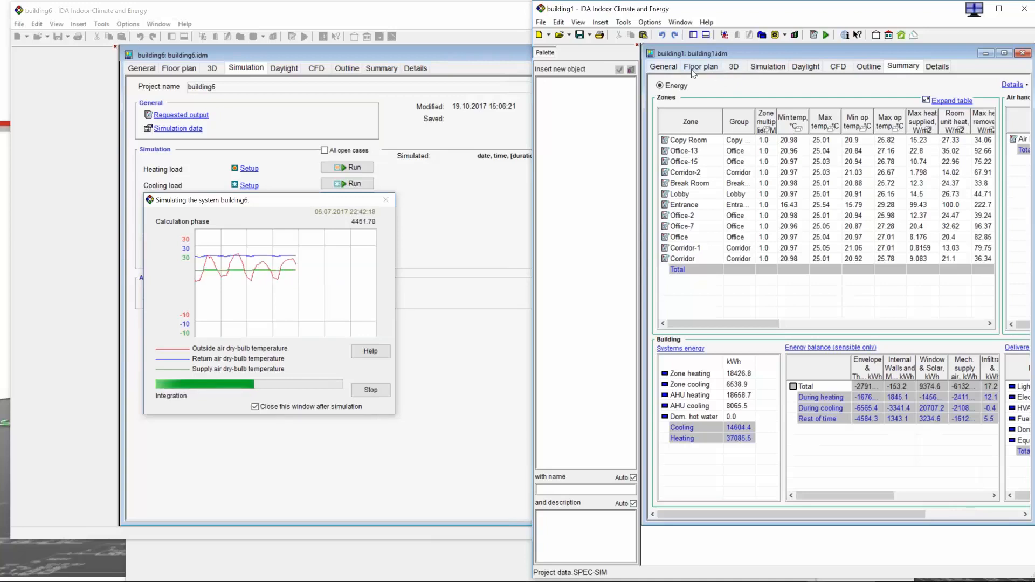
Step: Open the upper-floor corridor zone from the floor plan and enlarge its window to full screen
click(701, 67)
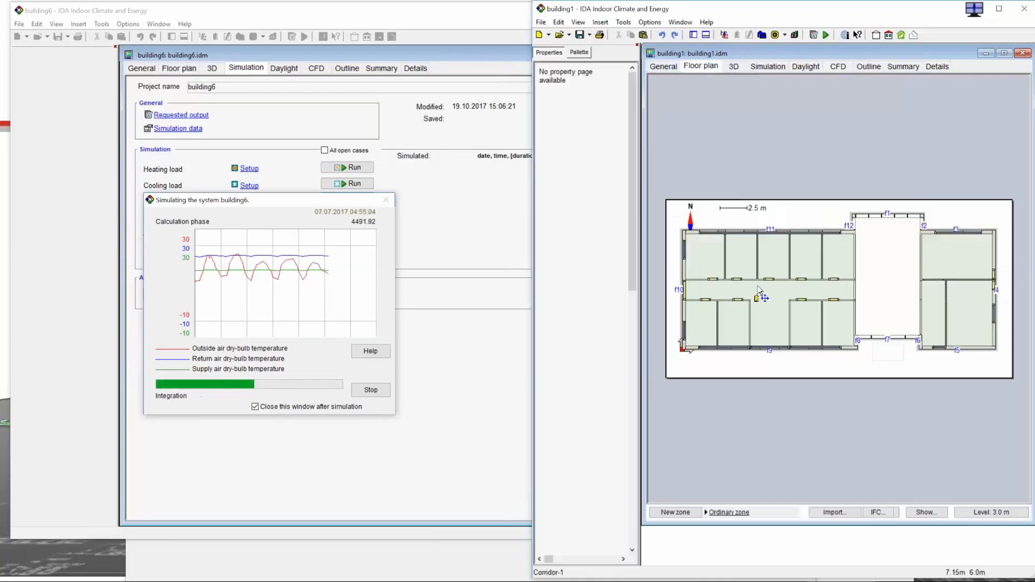
double_click(768, 299)
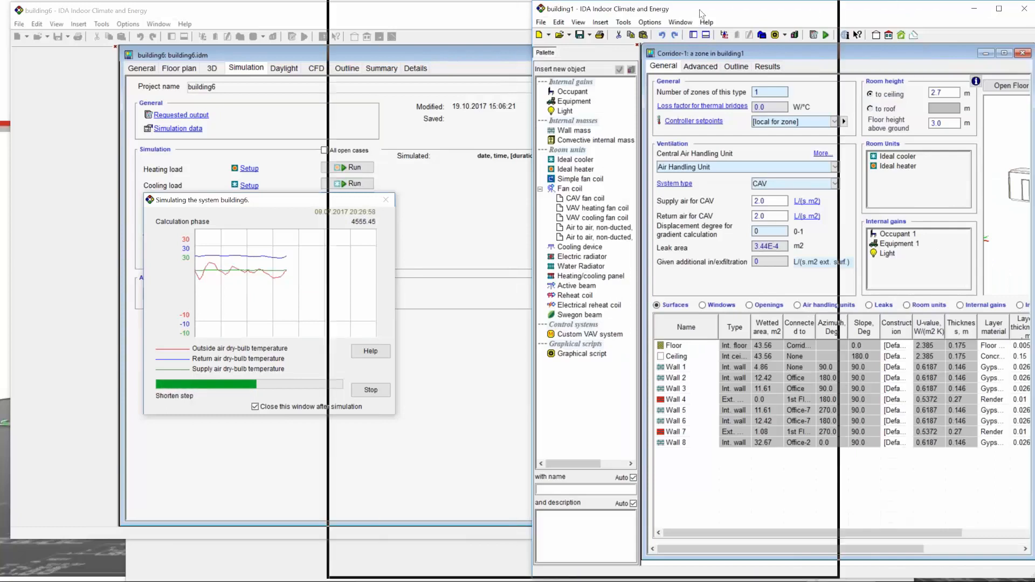
drag(700, 10, 702, 11)
click(795, 8)
click(472, 49)
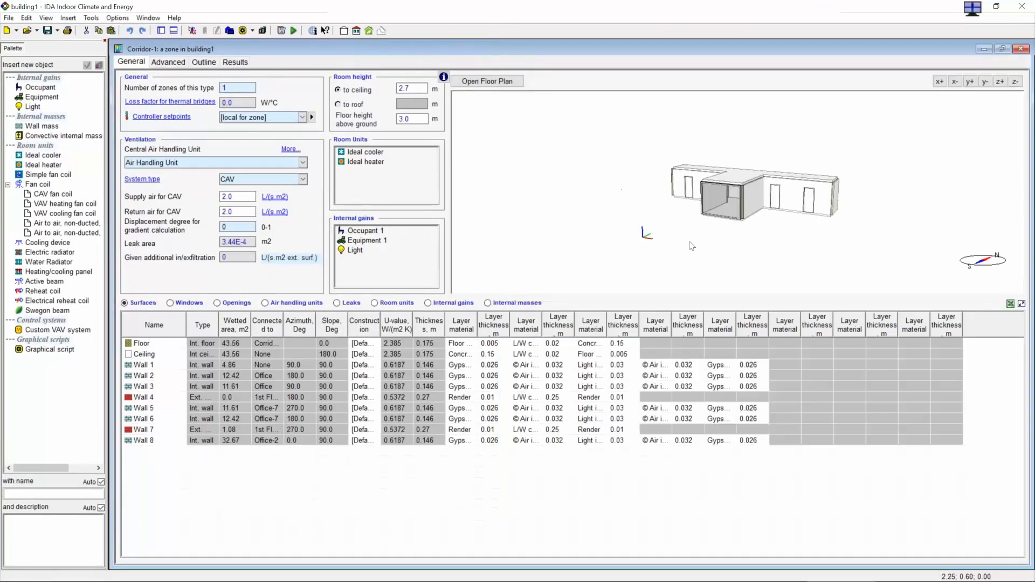
Step: Open the corridor's ceiling surface and place three heating/cooling panels in its southern part below the light
double_click(144, 353)
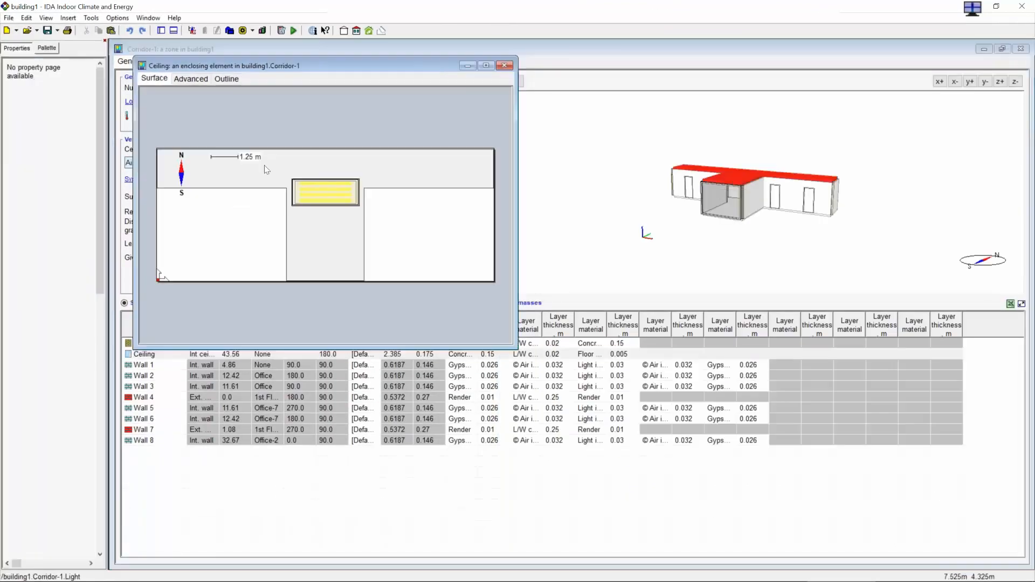
click(47, 48)
click(34, 128)
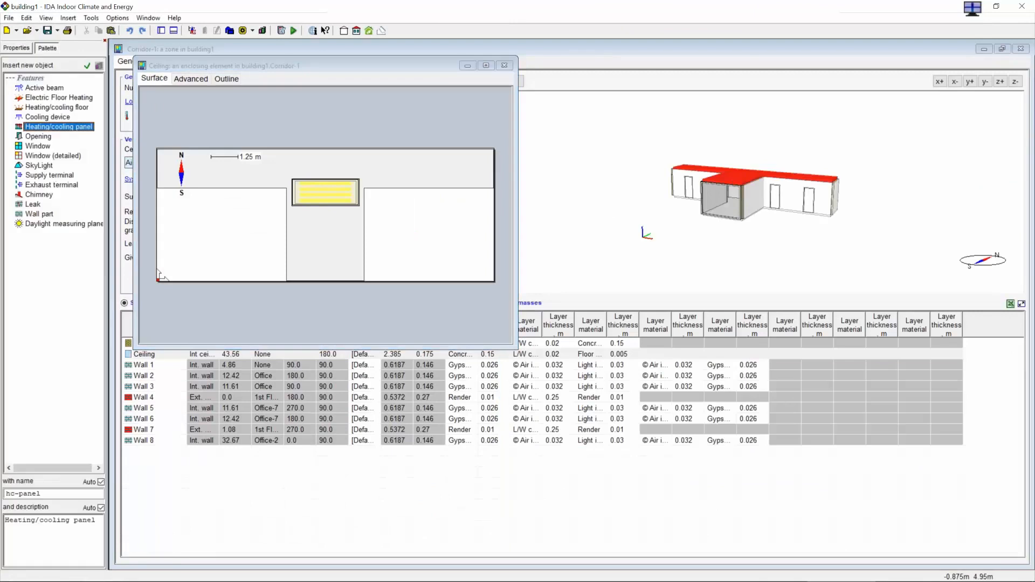
click(305, 249)
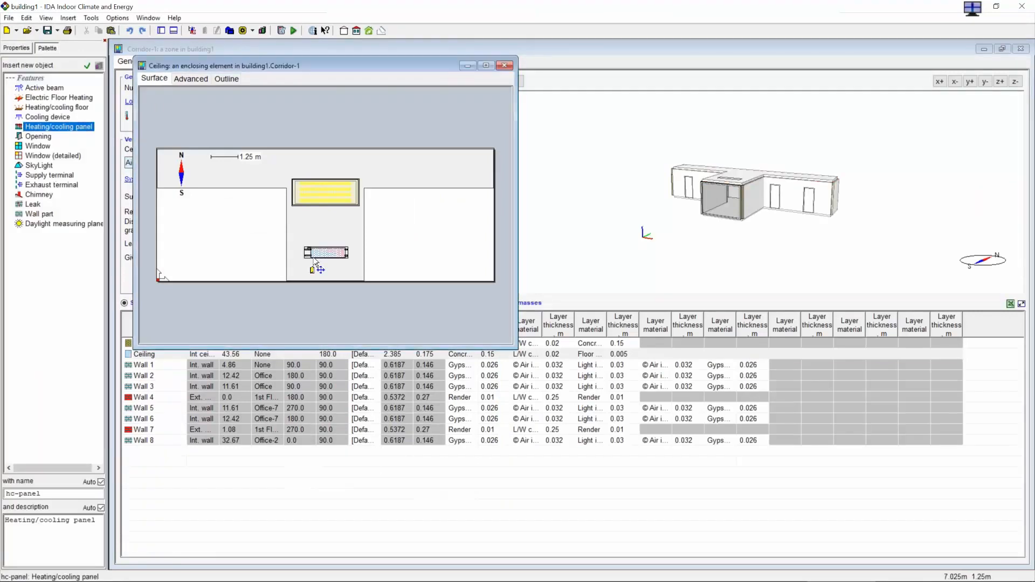
click(59, 128)
click(312, 224)
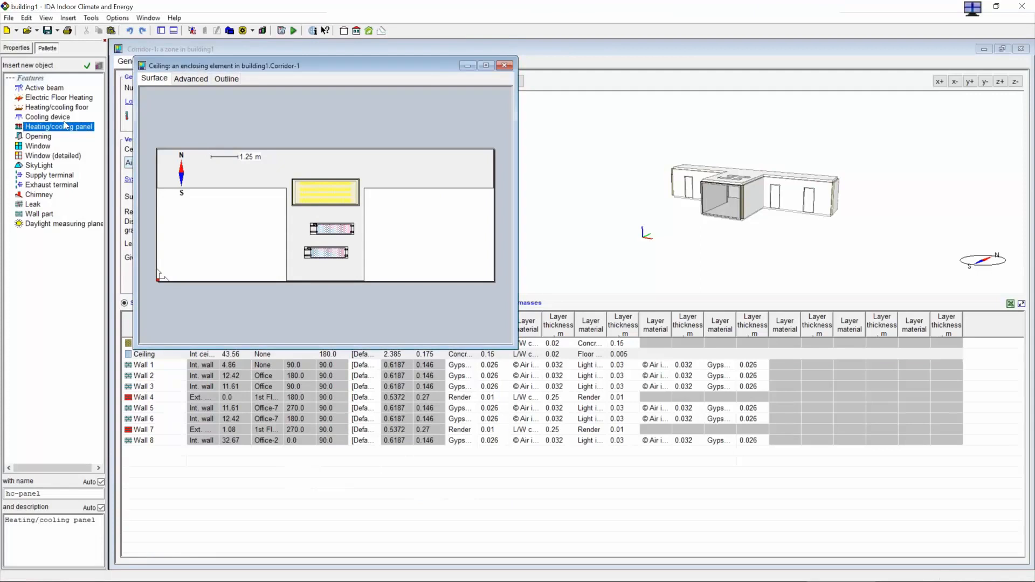
click(307, 206)
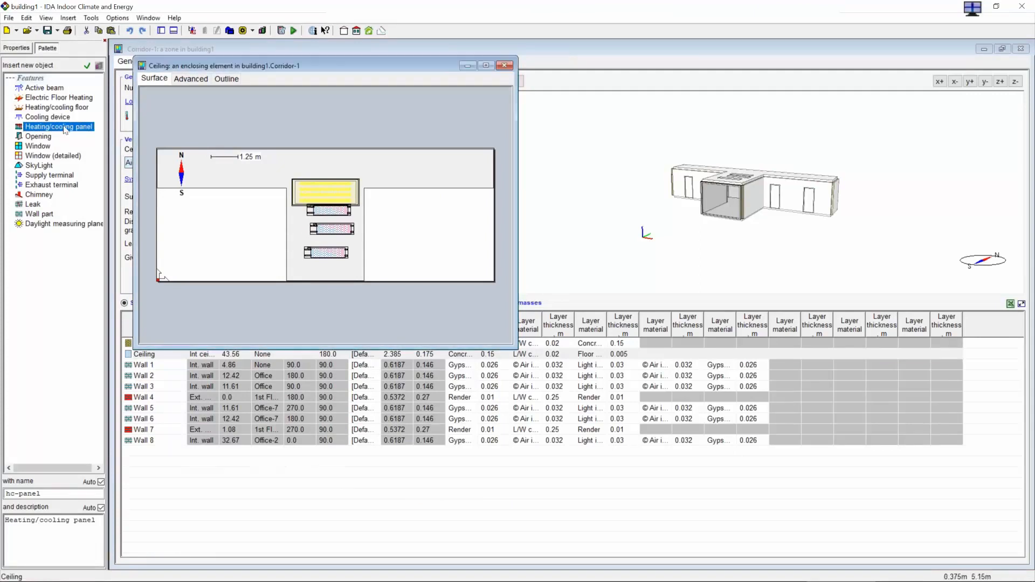
Step: Place four heating/cooling panels along the ceiling's northern strip, and show the properties of the easternmost one
click(38, 132)
click(185, 167)
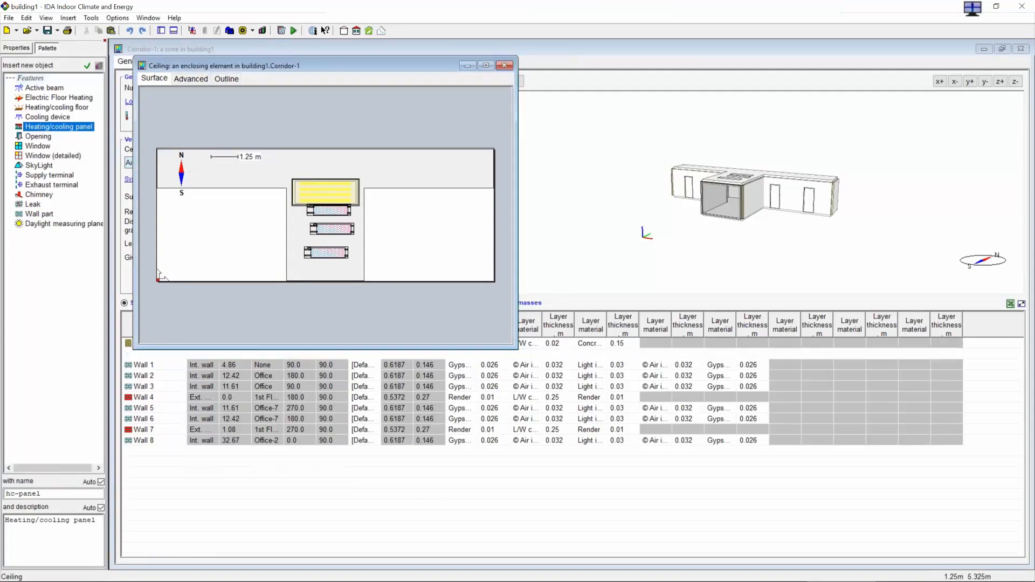
click(253, 170)
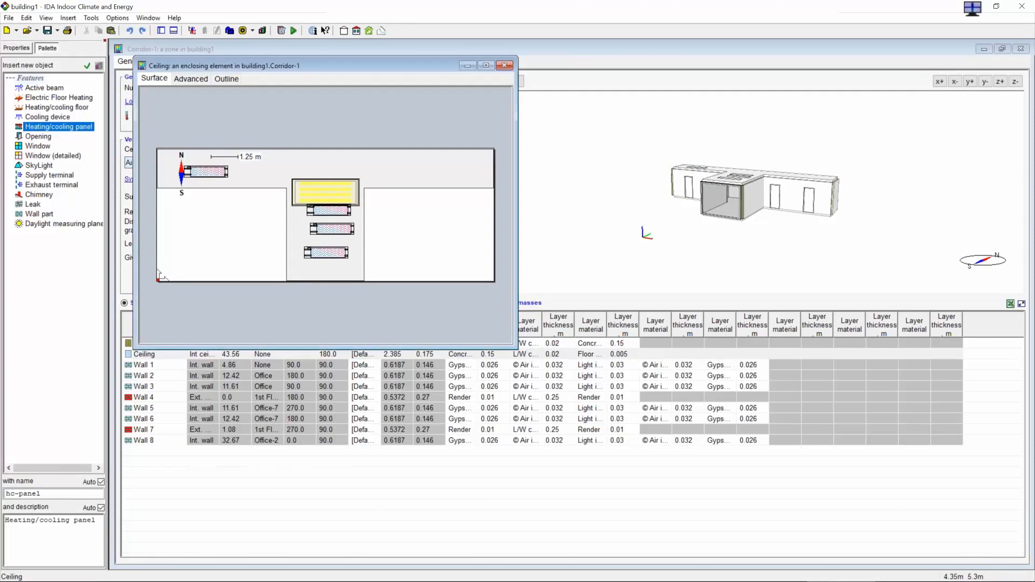
click(80, 131)
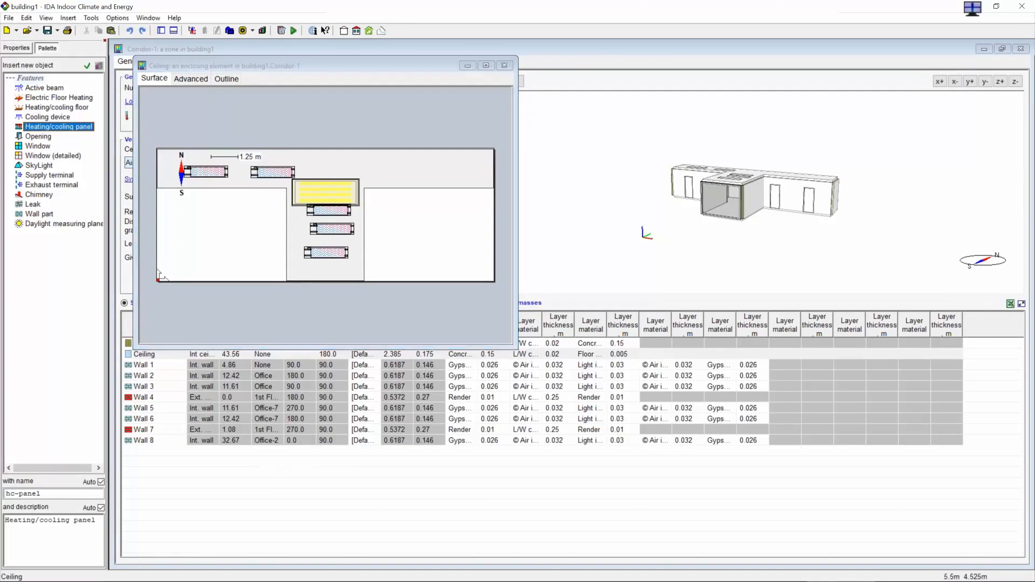
click(329, 166)
click(74, 128)
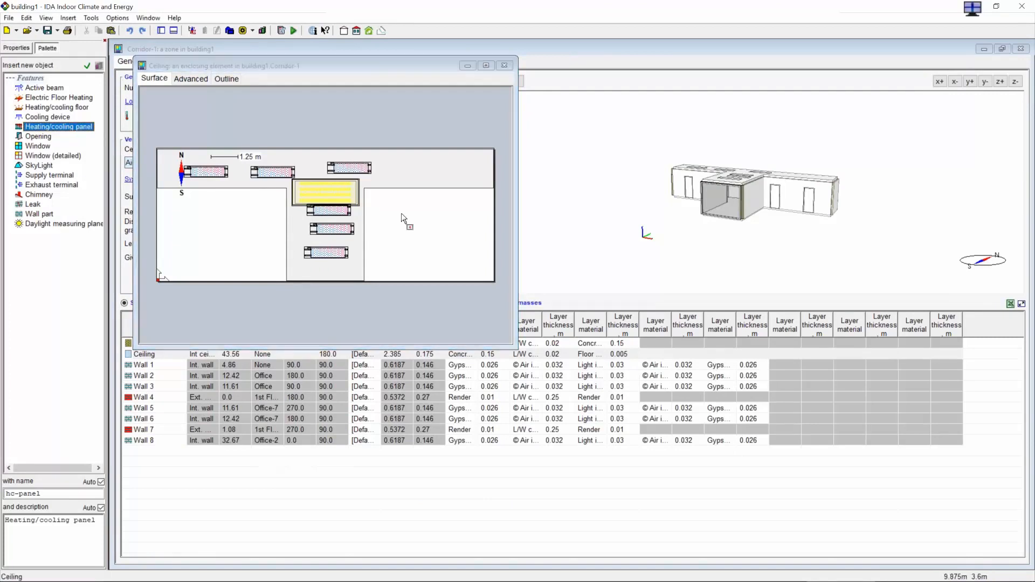
click(402, 164)
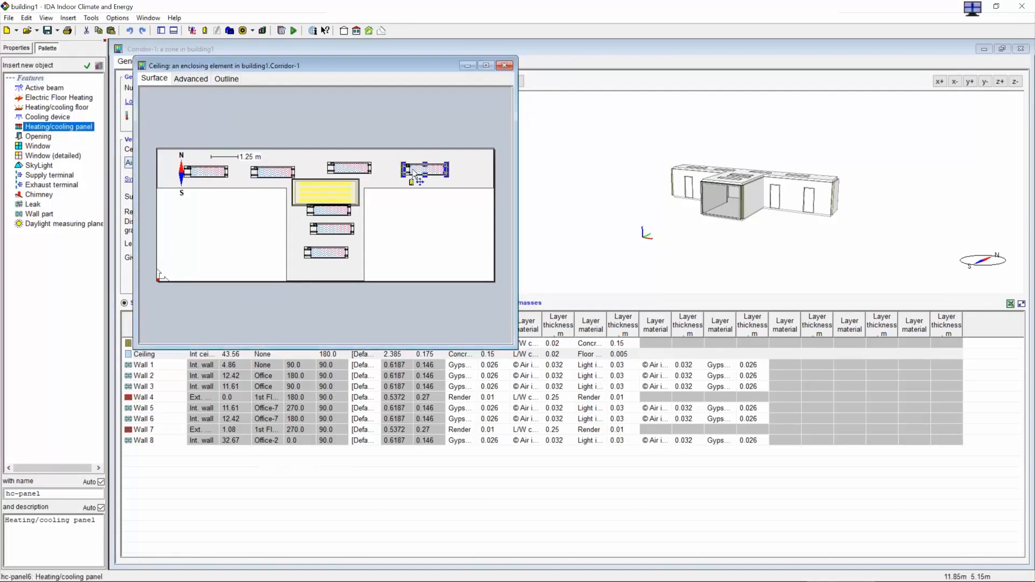
click(28, 48)
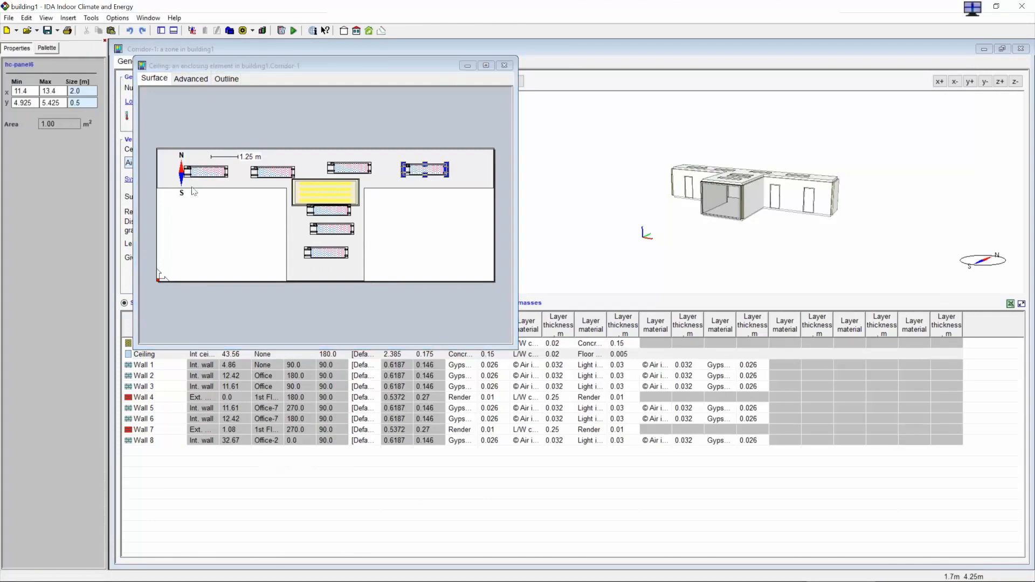
Step: Delete the four heating/cooling panels along the ceiling's northern strip and the two southern panels nearest the light
click(202, 172)
key(Delete)
key(Delete)
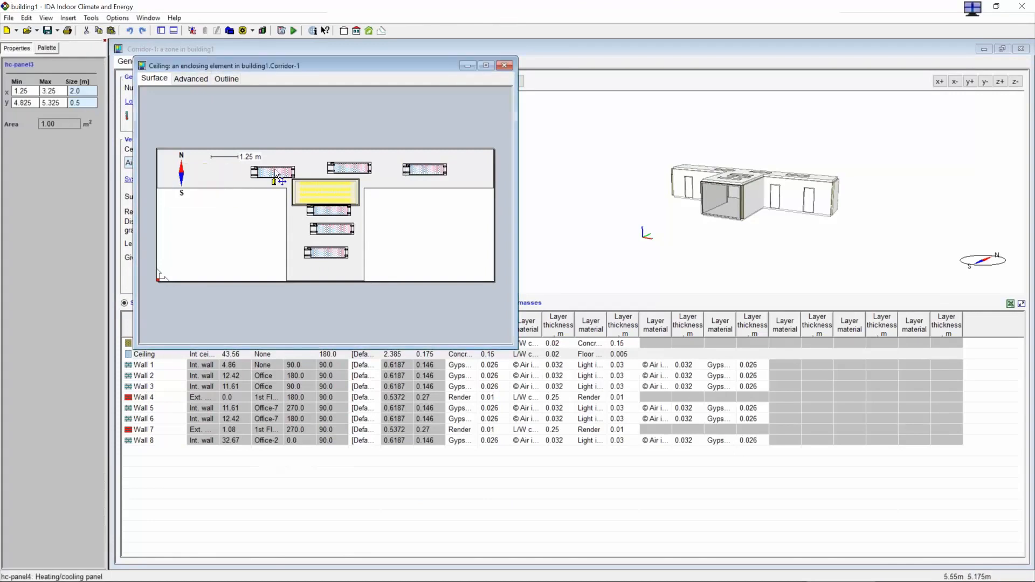
key(Delete)
click(417, 167)
key(Delete)
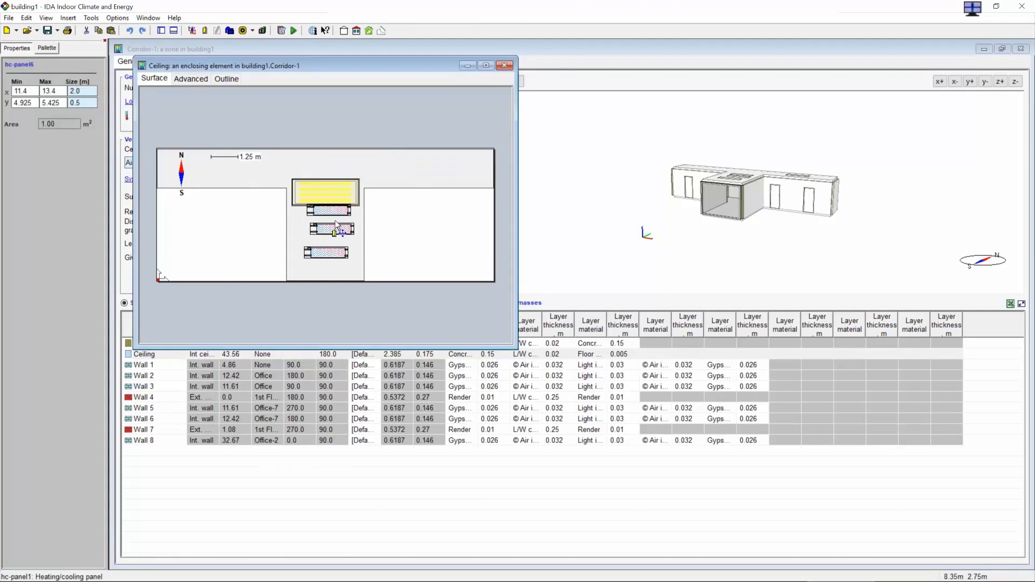
click(339, 210)
key(Delete)
click(339, 231)
key(Delete)
Step: Enlarge the remaining ceiling panel across the corridor junction around the light and set its size to 7 by 2 m
click(326, 254)
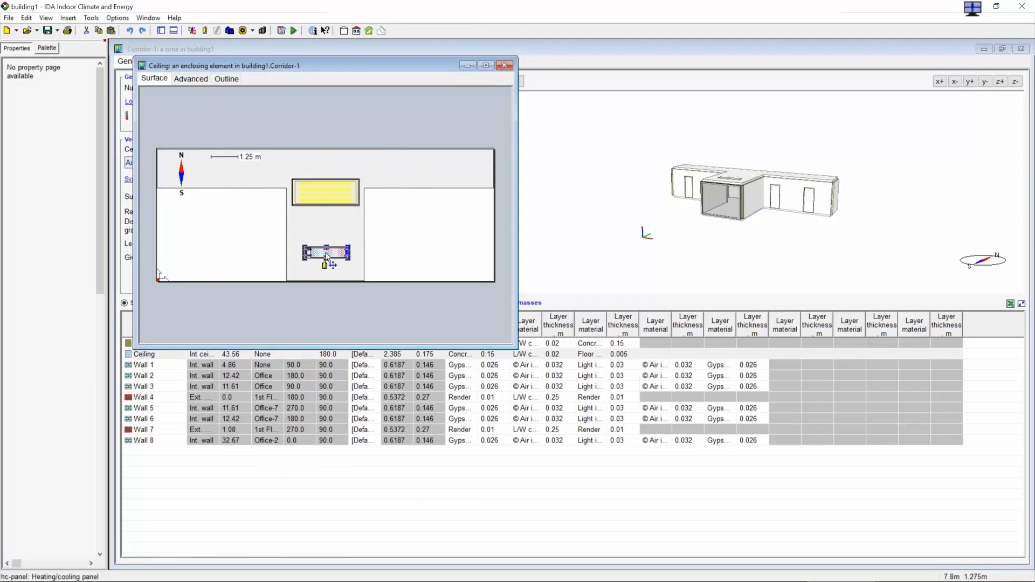
drag(327, 254, 404, 217)
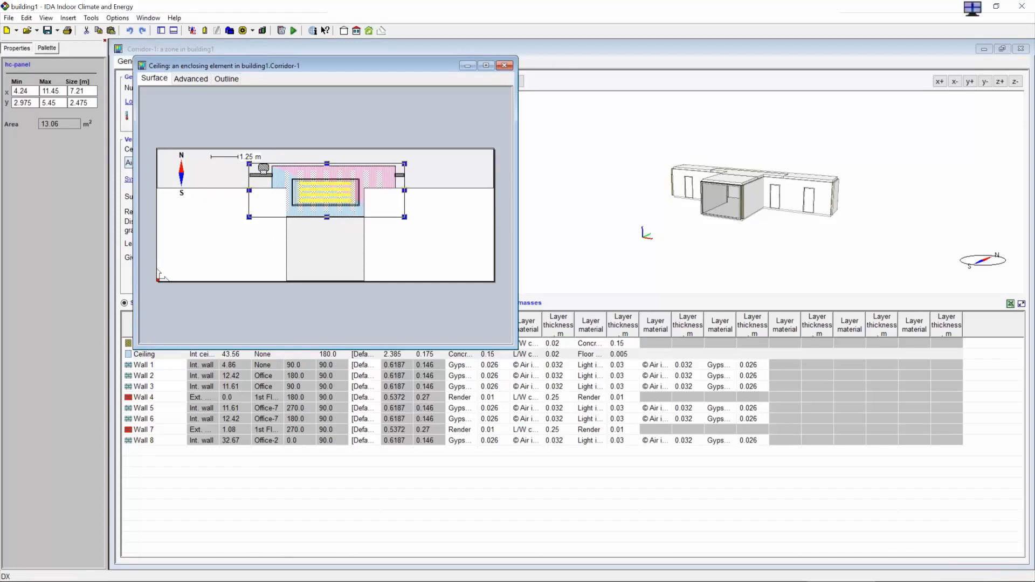
drag(91, 89, 59, 101)
click(86, 102)
click(78, 103)
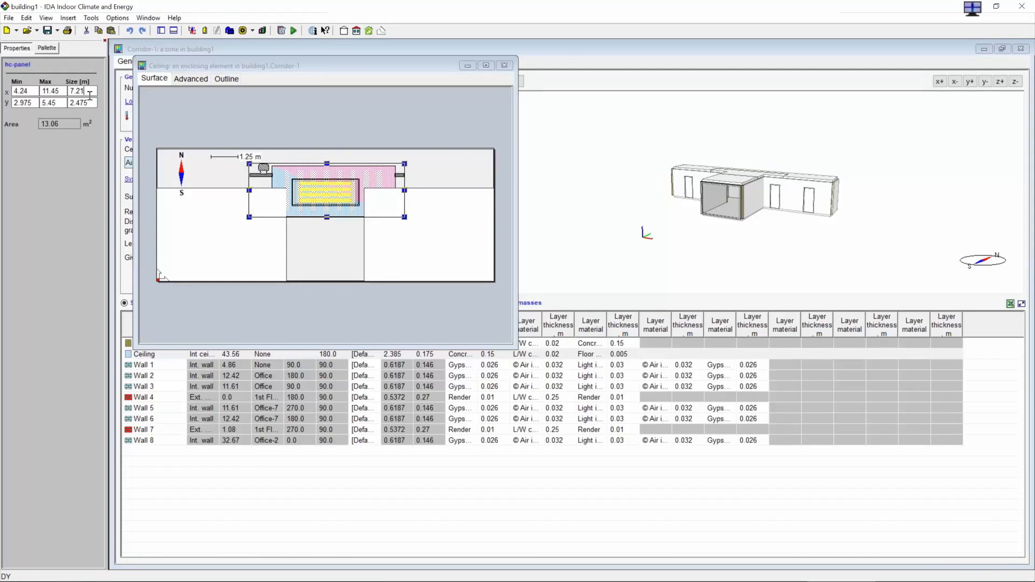
drag(90, 92, 65, 92)
text(7)
key(Tab)
text(2)
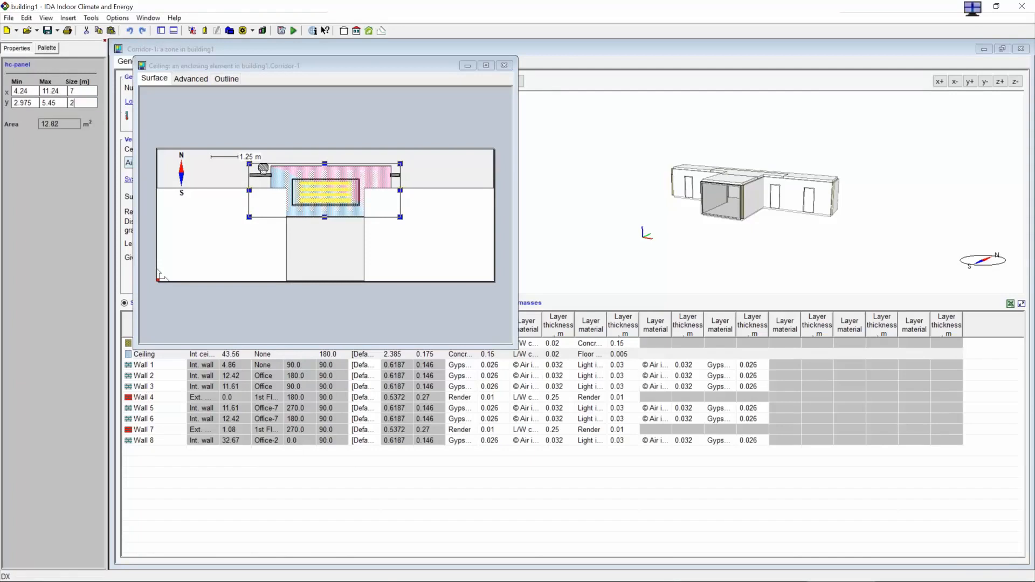
key(Tab)
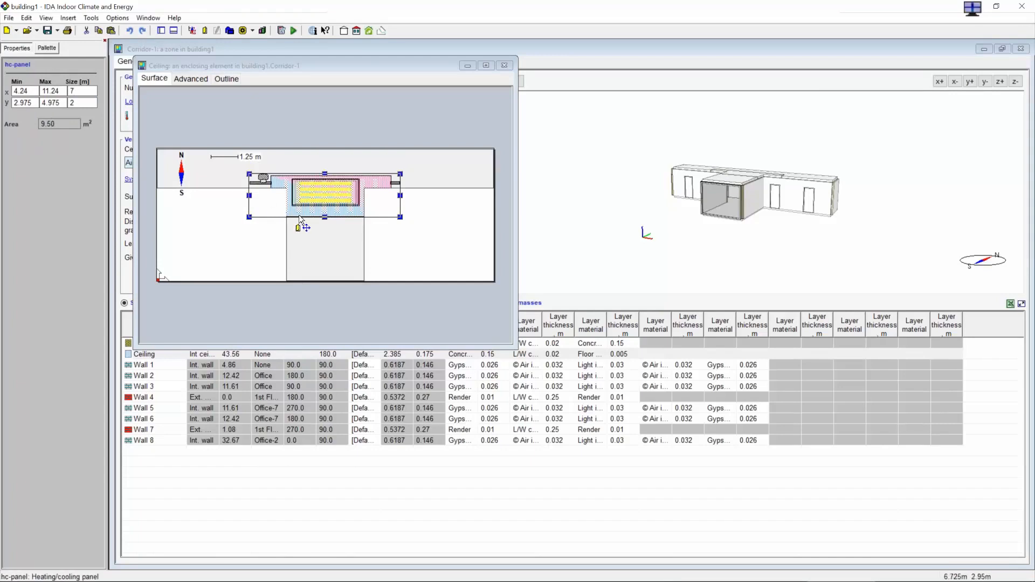
Step: Extend the panel to 2.15 m in y, shift it slightly south to a minimum y of 2.9, and delete it
click(324, 174)
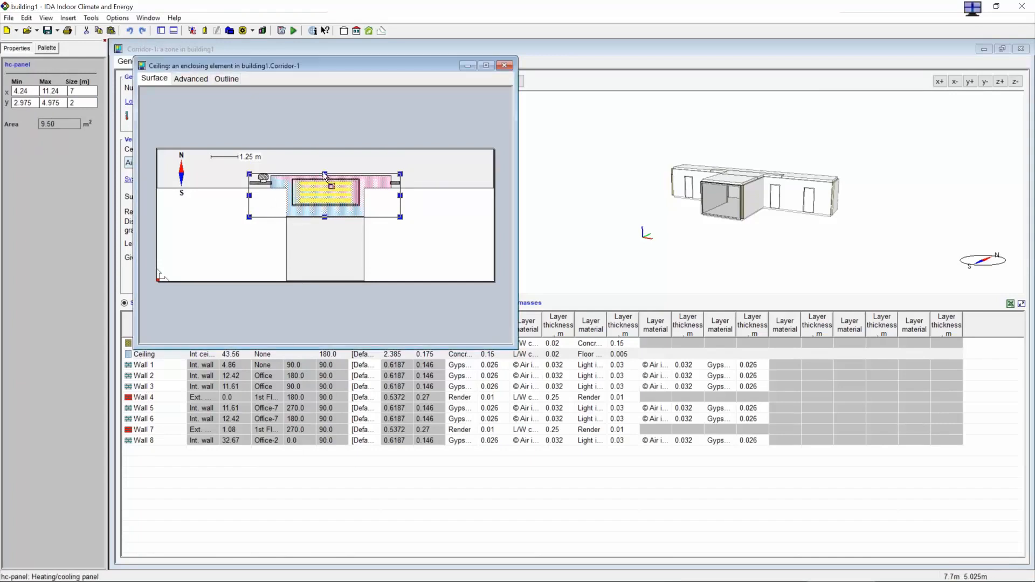
drag(325, 175, 325, 170)
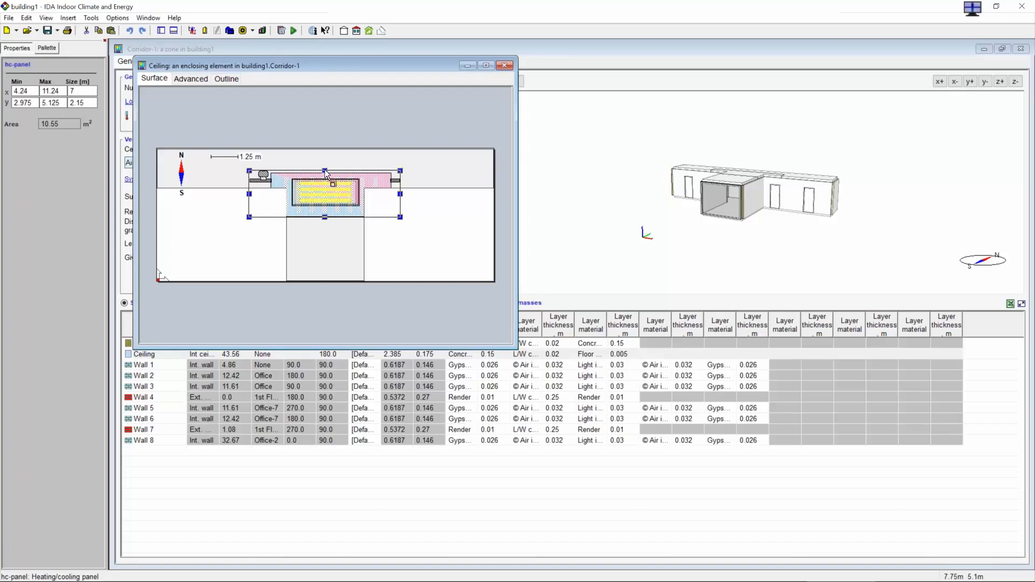
click(328, 206)
click(330, 214)
drag(330, 211, 330, 213)
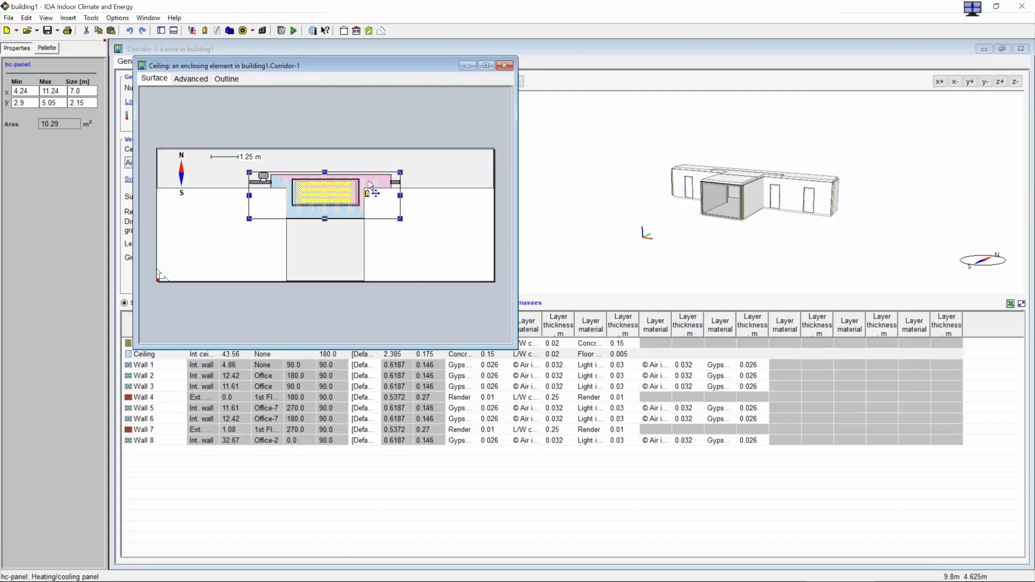
key(Delete)
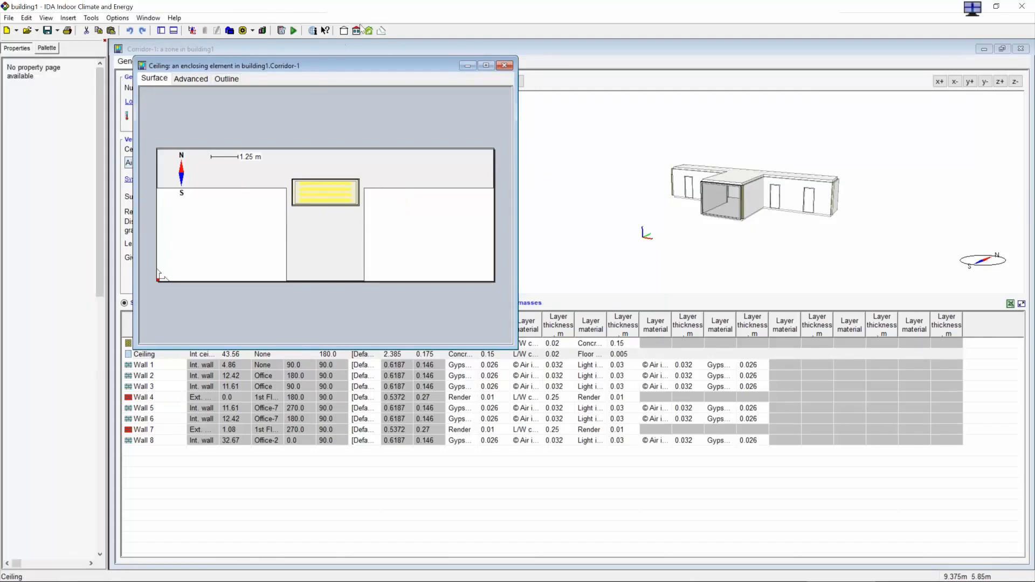
Step: Create a new building and add a second zone of about 8.64 by 4 m just north of the default zone
click(357, 30)
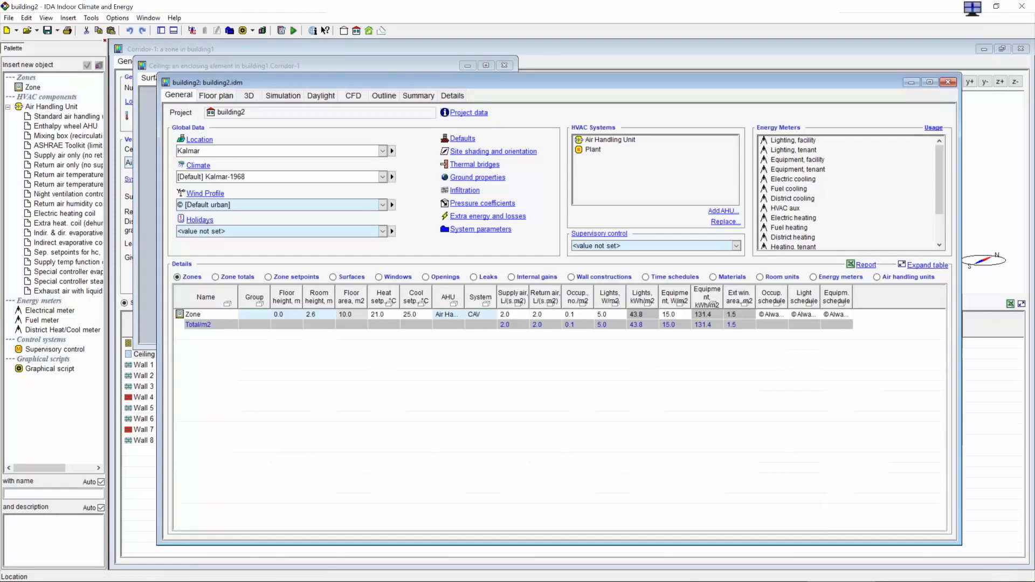
click(227, 97)
click(557, 438)
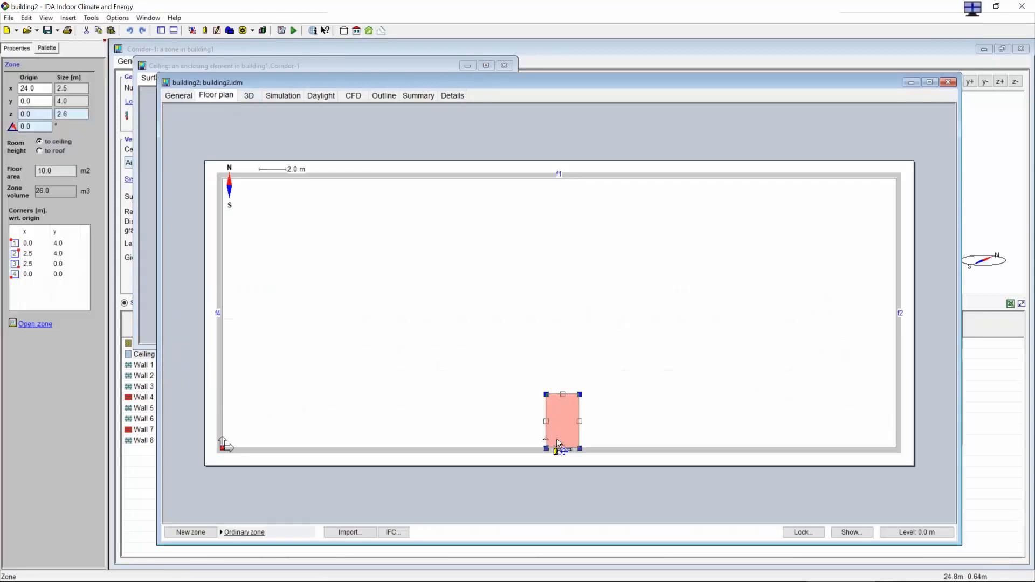
drag(575, 439, 621, 365)
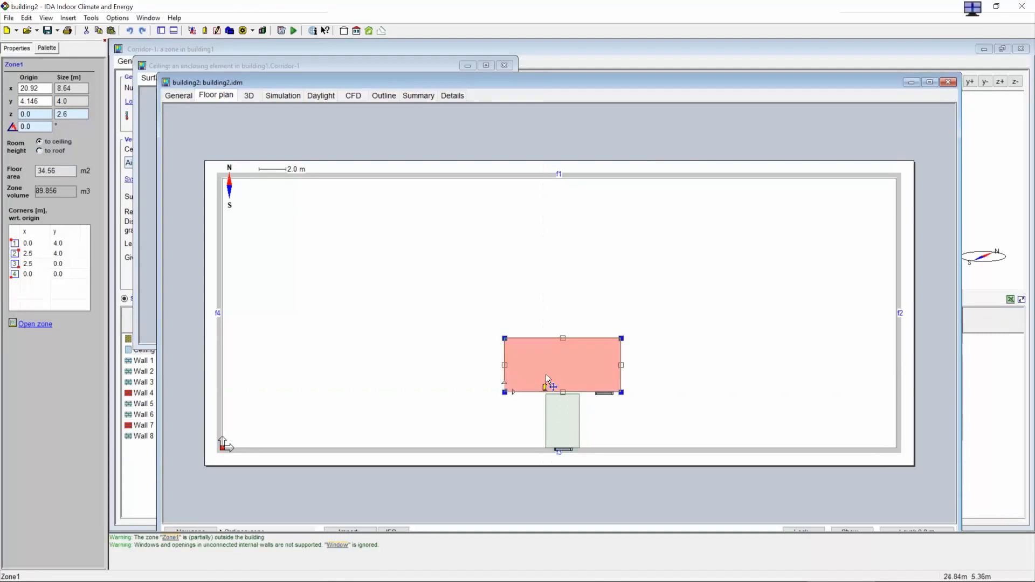
Step: Set the new zone's height to 6 m and show the building in 3D
click(82, 113)
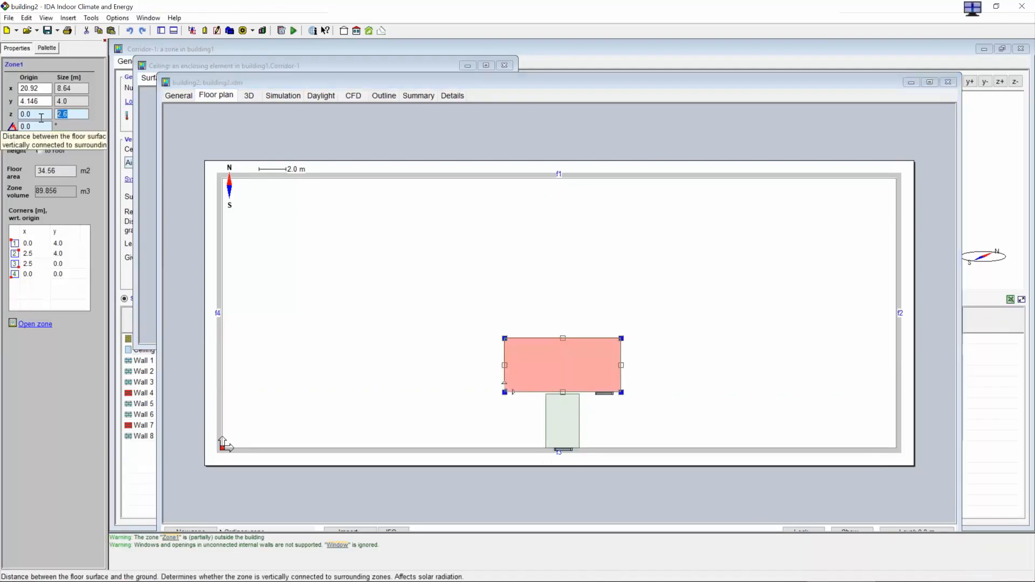
click(249, 96)
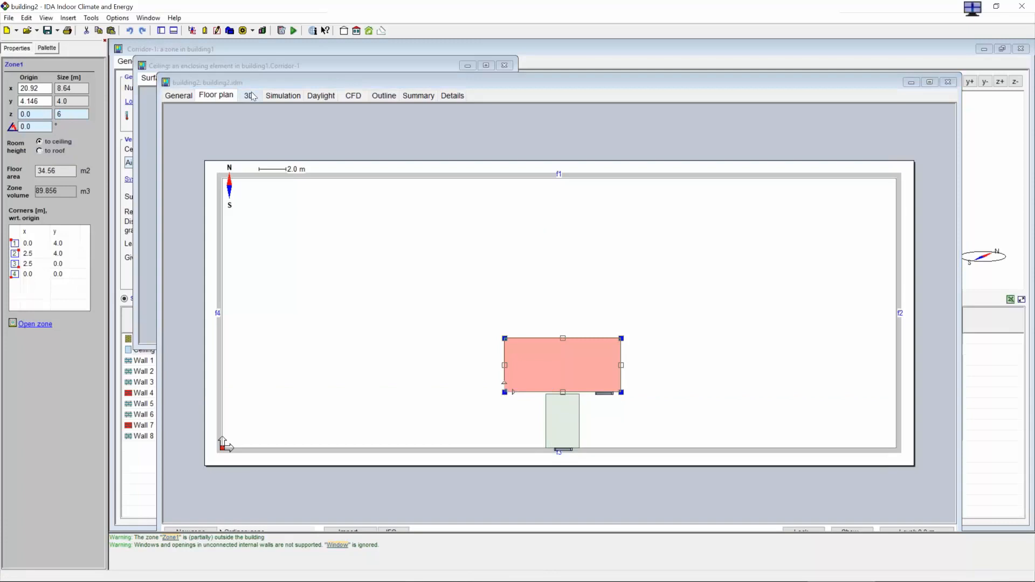
mouse_move(542, 407)
mouse_down()
mouse_move(530, 416)
mouse_move(535, 407)
mouse_up()
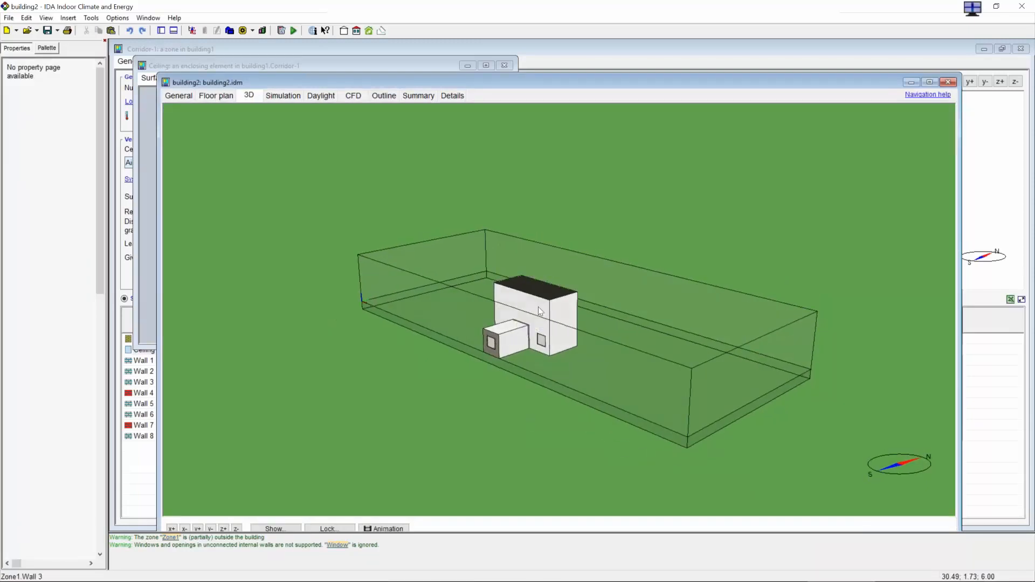
Step: Delete the window from the taller zone's wall facing the small zone
double_click(539, 311)
click(266, 300)
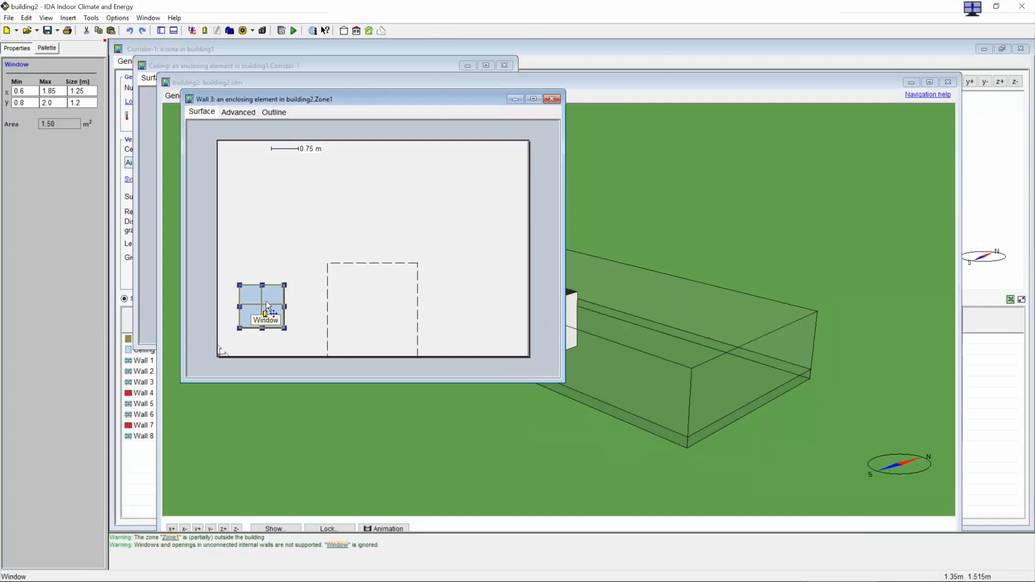
key(Delete)
click(551, 99)
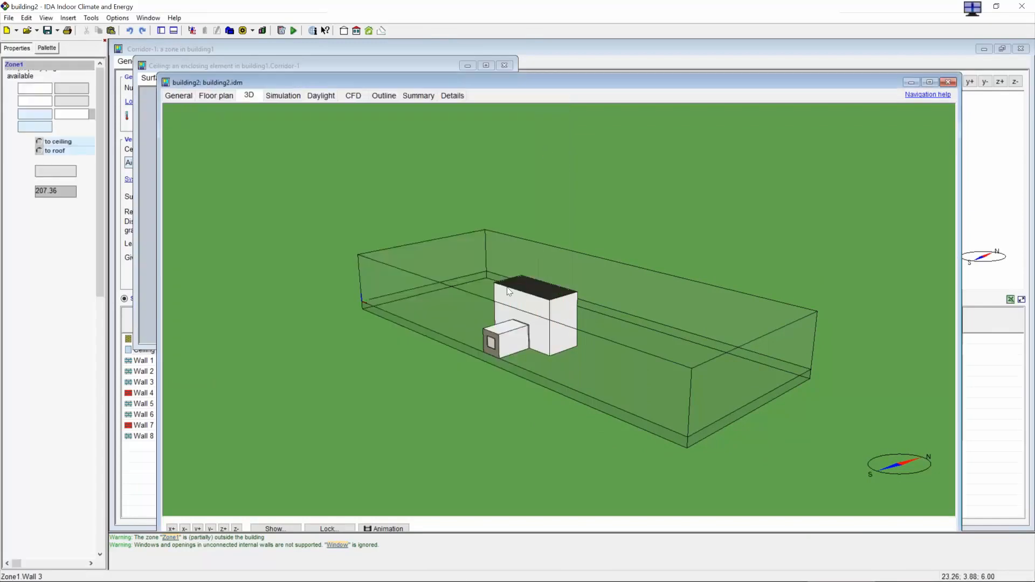
Step: Add an opening to the small zone's wall adjoining the taller zone, stretched over the full 2.5 by 2.6 m surface
double_click(514, 338)
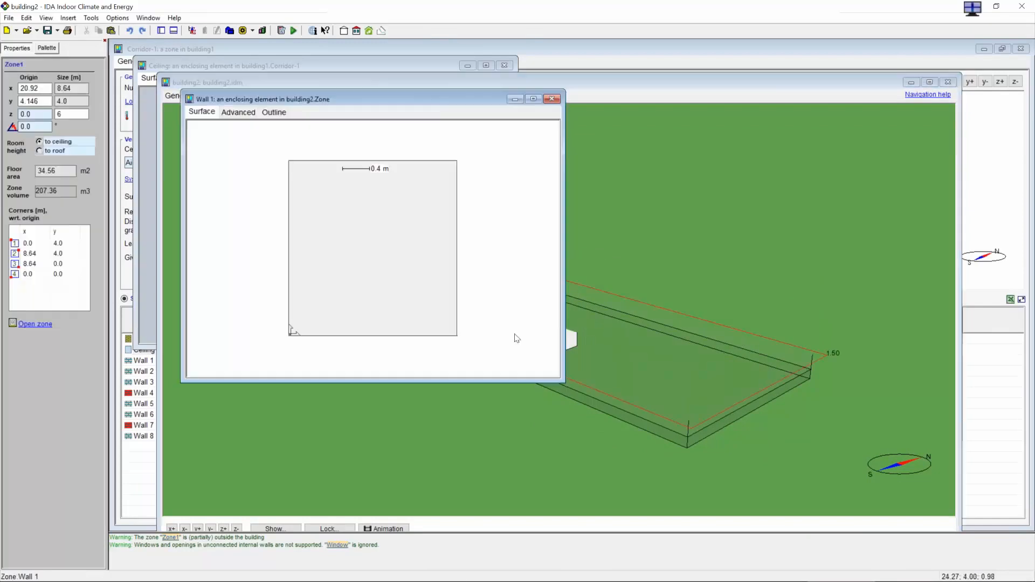
click(46, 48)
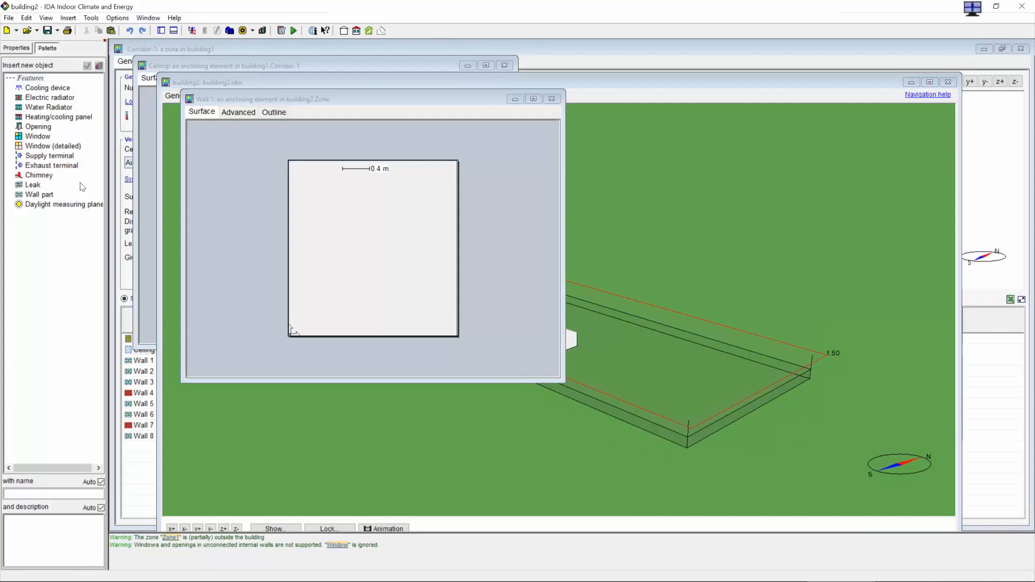
click(37, 129)
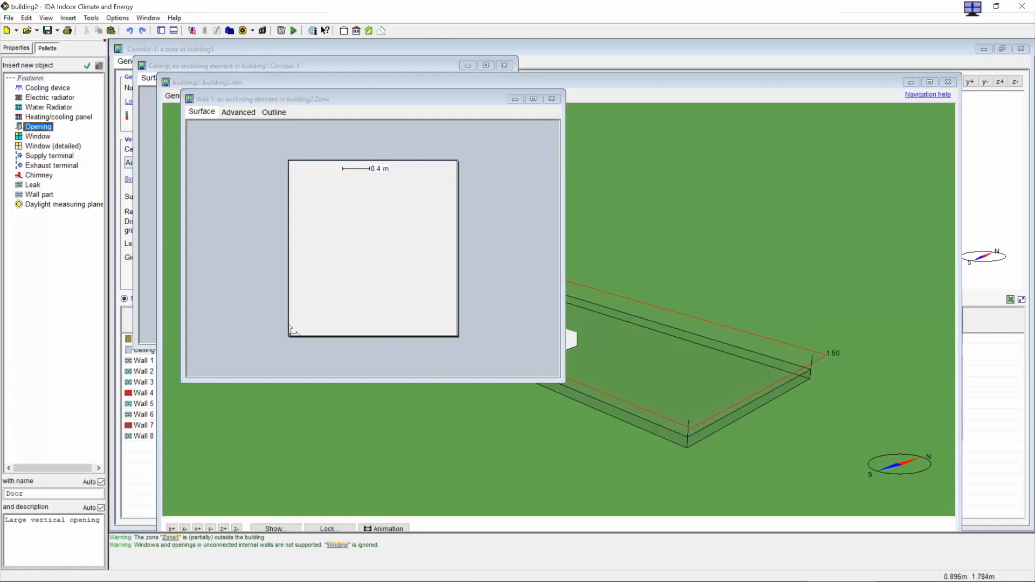
click(349, 218)
drag(309, 184, 310, 183)
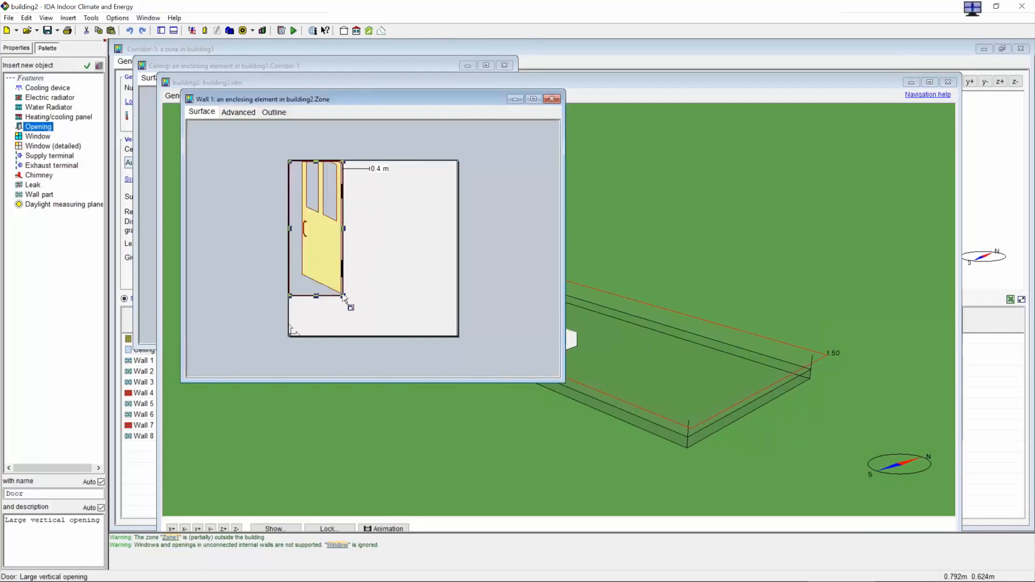
drag(345, 296, 477, 354)
Step: Set the new opening's construction to Opening without door and close the wall's window
double_click(367, 278)
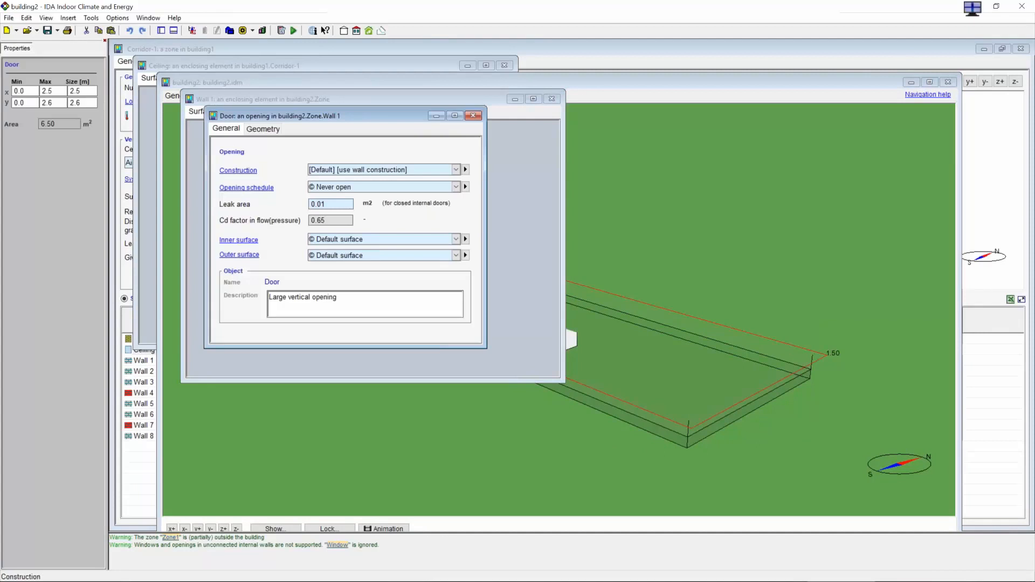
click(346, 170)
click(386, 195)
click(473, 115)
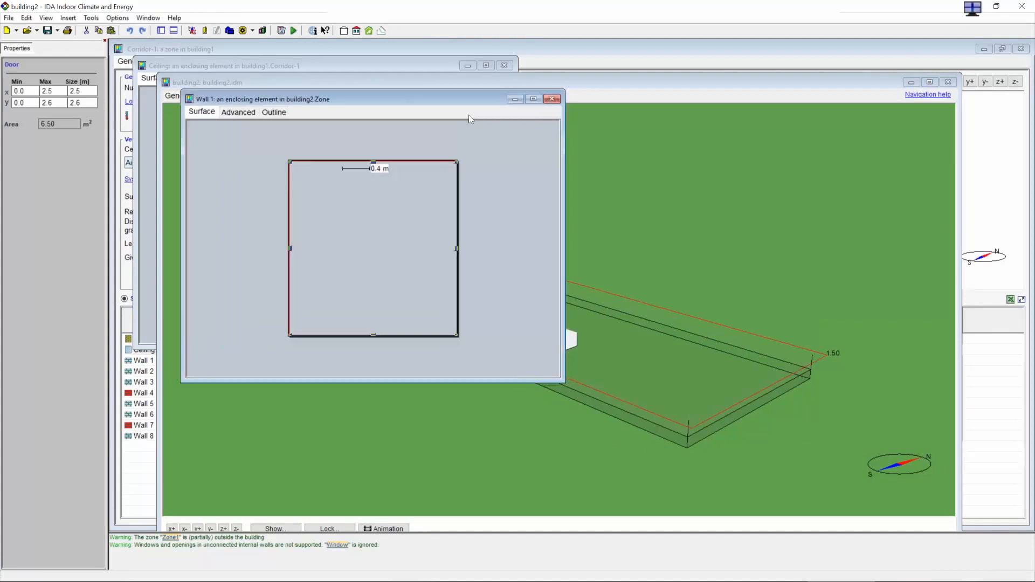
click(552, 99)
Step: Inspect the opening between the two zones in the cut 3D model and review its construction settings
mouse_move(587, 263)
mouse_down()
mouse_move(557, 309)
mouse_move(409, 356)
mouse_move(636, 329)
mouse_up()
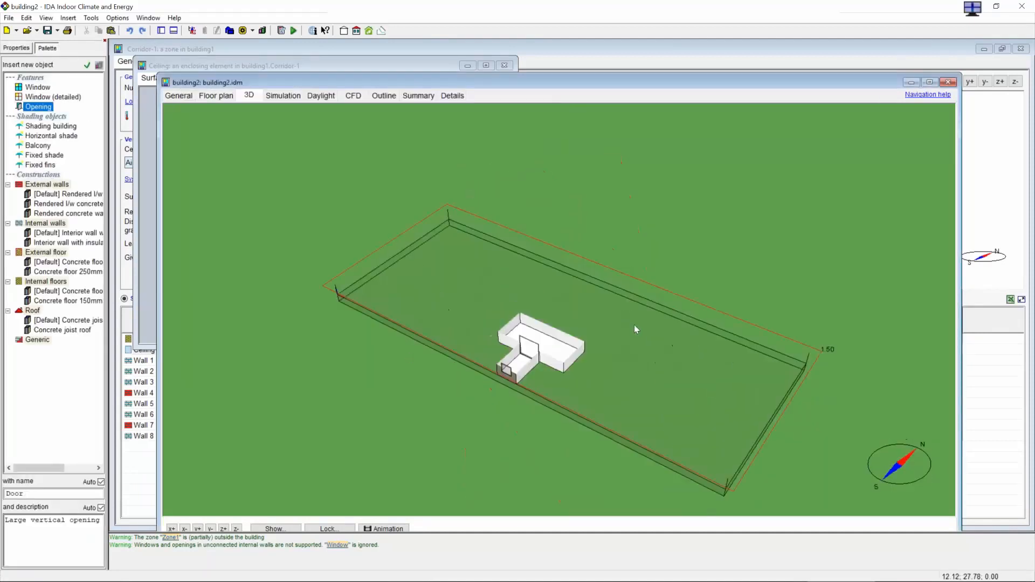
double_click(523, 342)
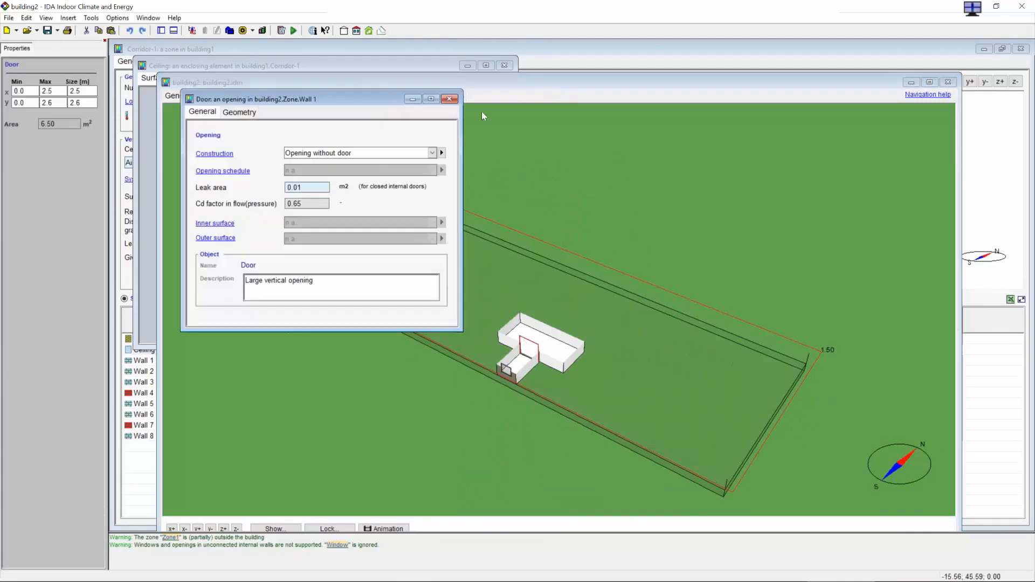
click(450, 99)
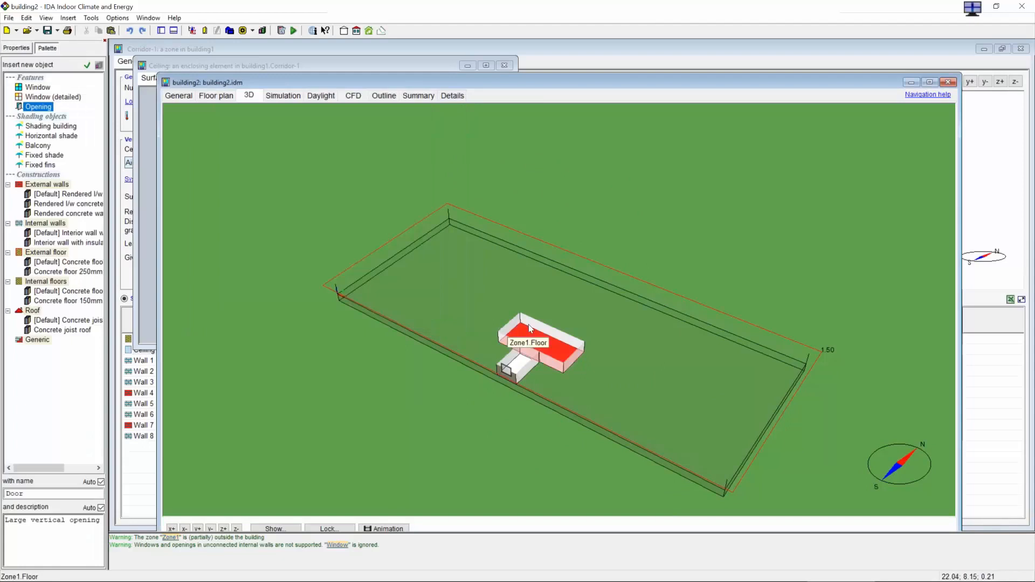
Step: Merge the two selected zones into one and remove the horizontal section cut from the 3D model
right_click(510, 357)
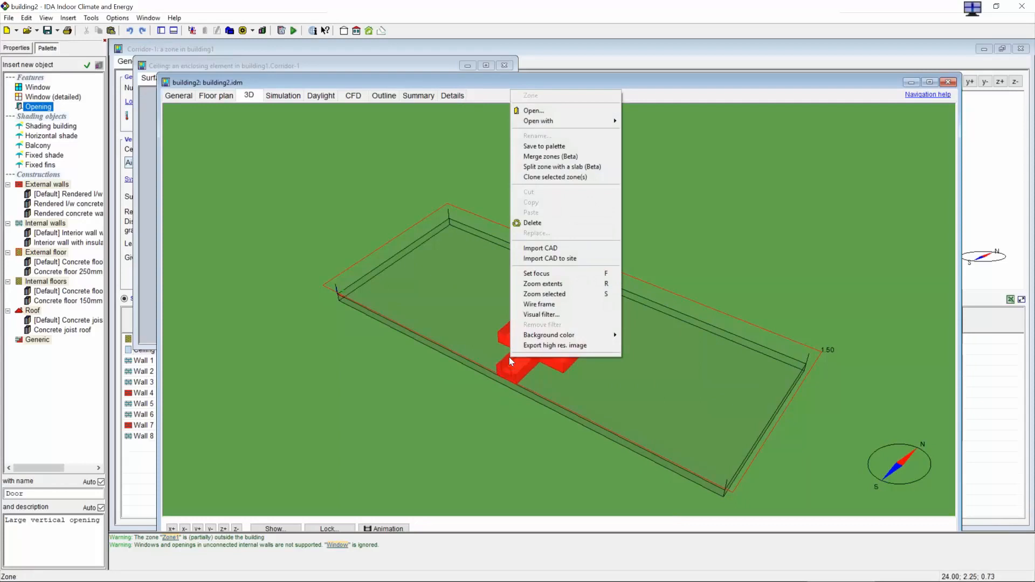
click(554, 167)
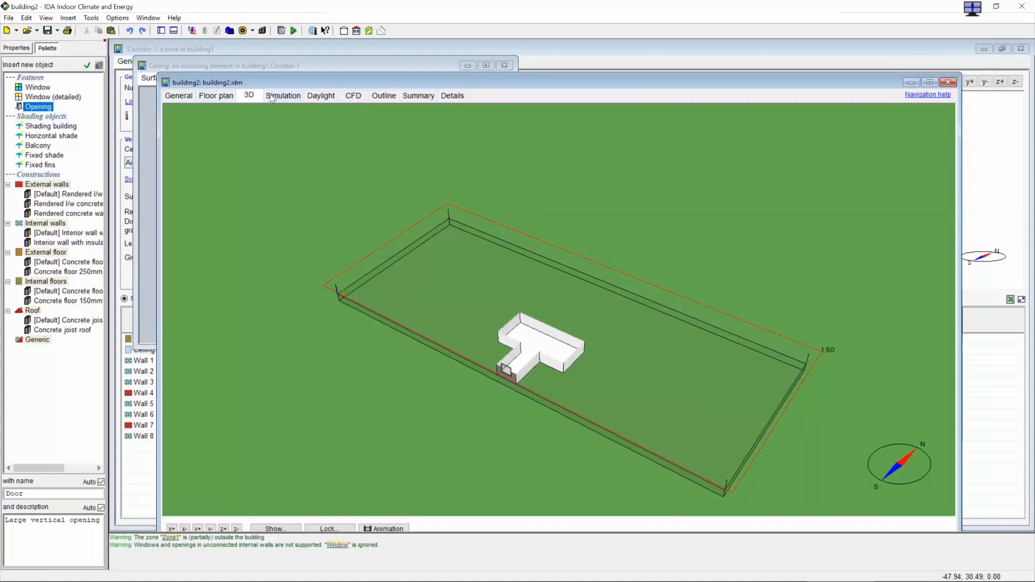
key(Escape)
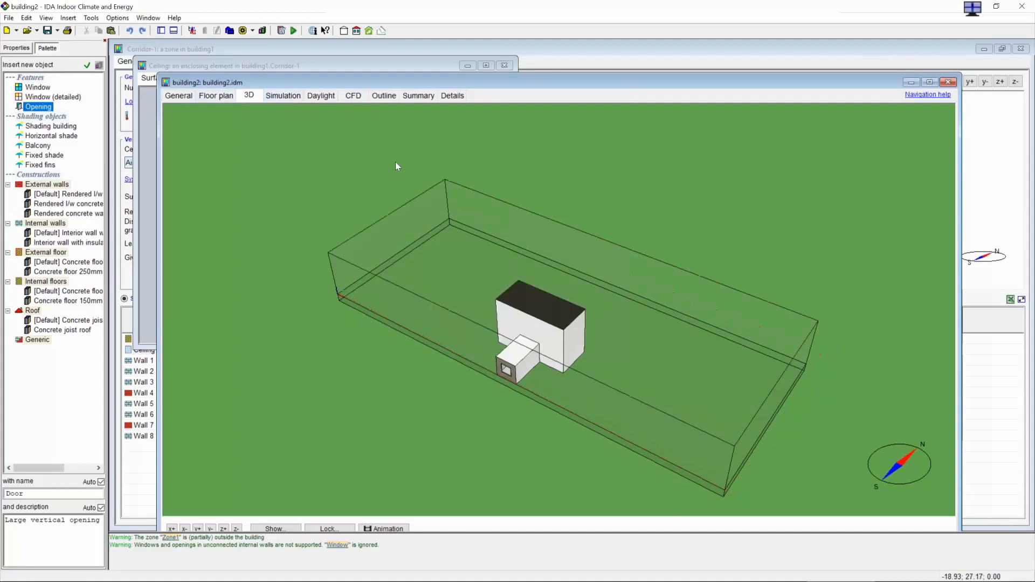
Step: Cut the 3D model with a vertical section across the X axis and inspect the interior of the merged zone
drag(405, 247, 379, 247)
key(x)
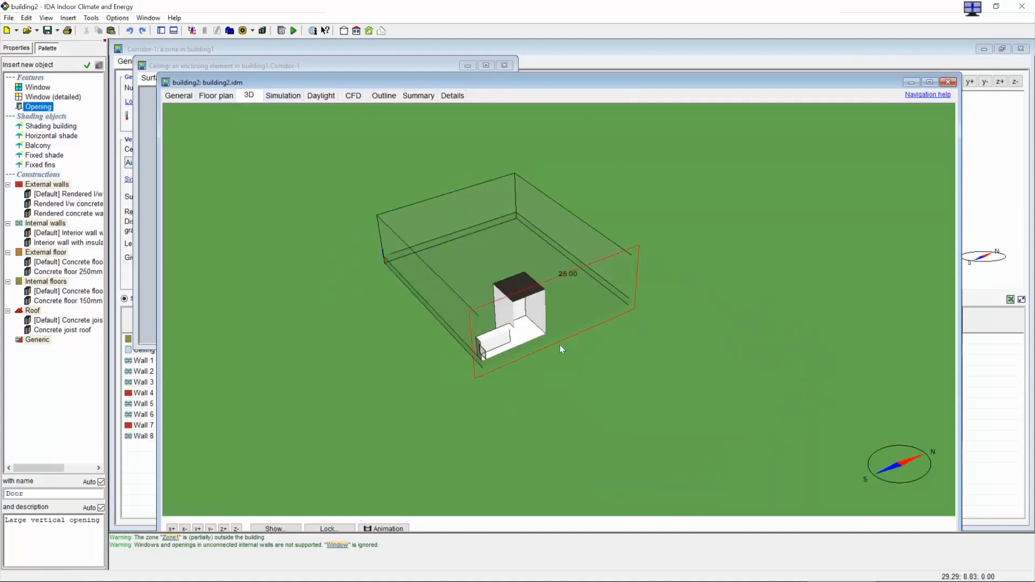
drag(559, 346, 300, 313)
drag(603, 356, 542, 413)
right_drag(541, 408, 555, 233)
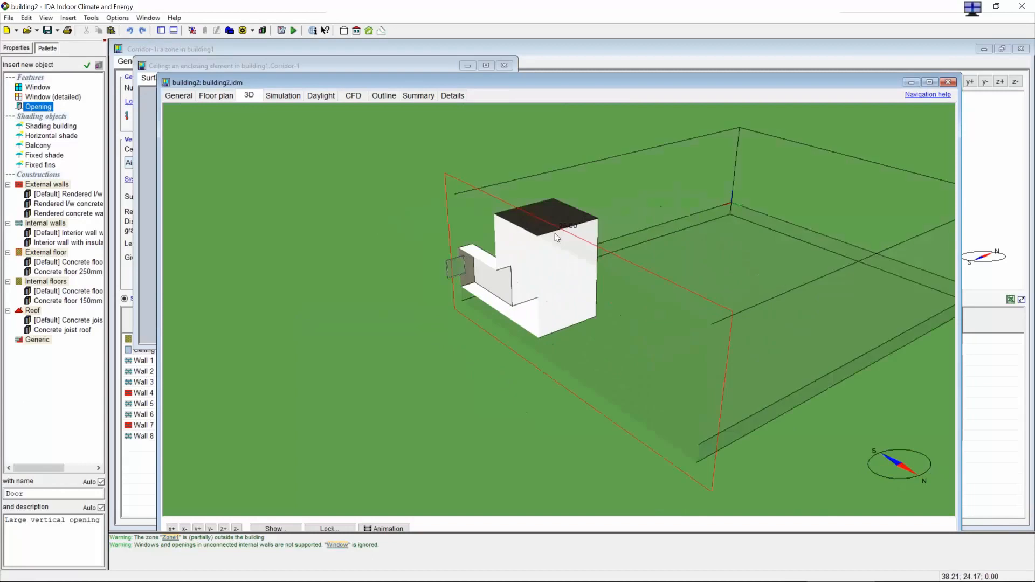
drag(556, 238, 731, 386)
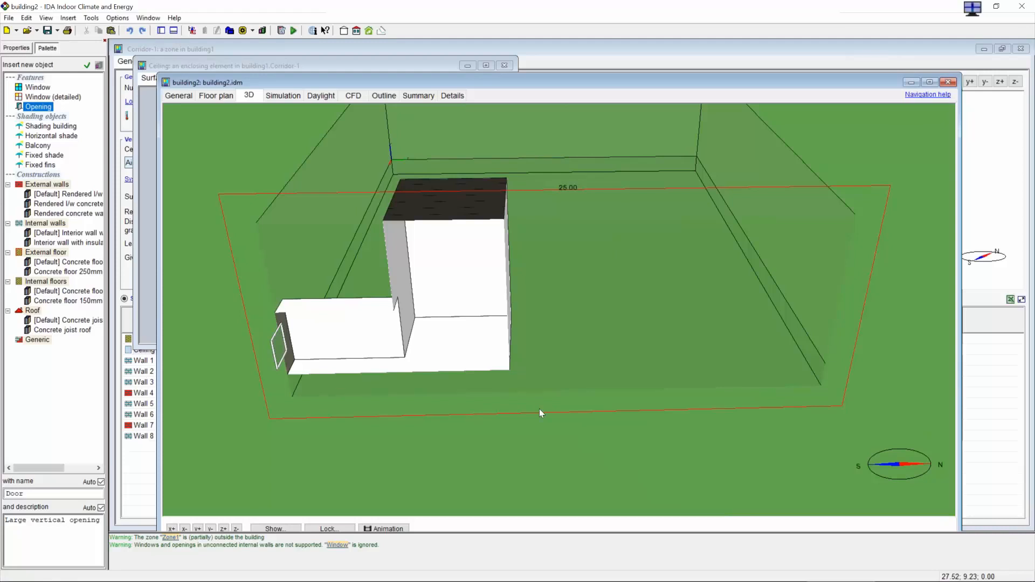
Step: Close building2.idm, discarding its changes, and check the progress of the building6 simulation in the other session
click(949, 82)
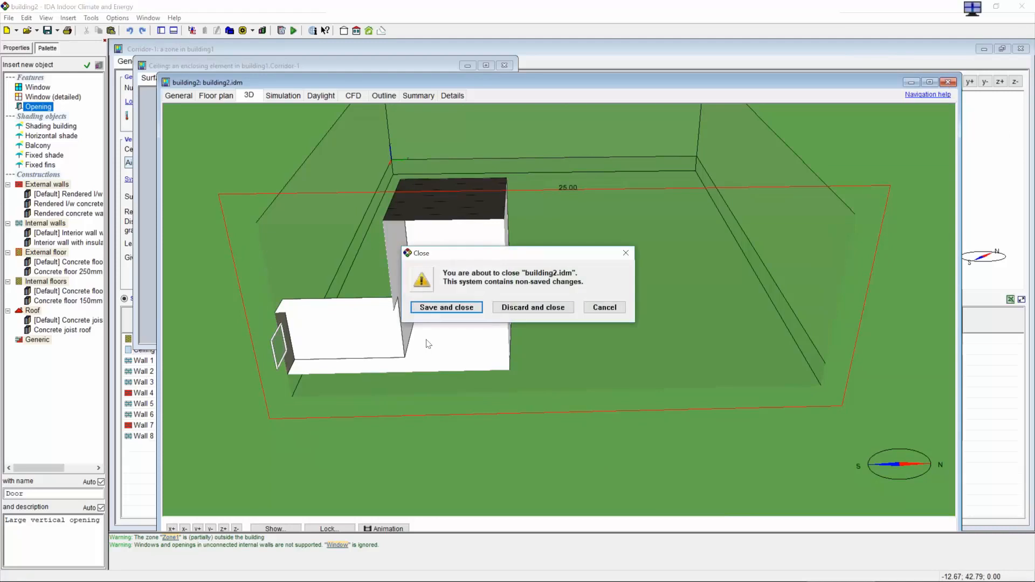
click(533, 307)
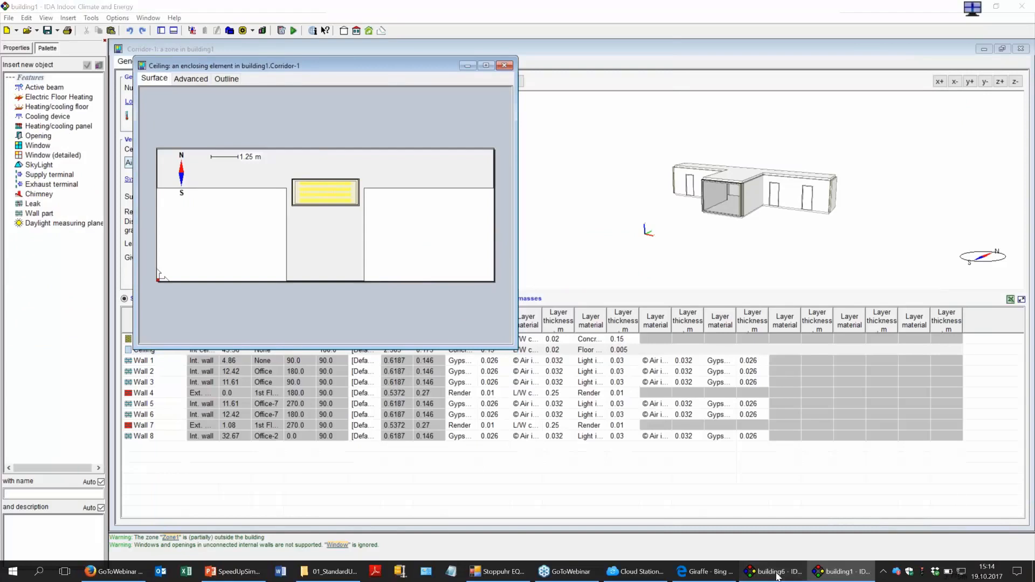
click(777, 574)
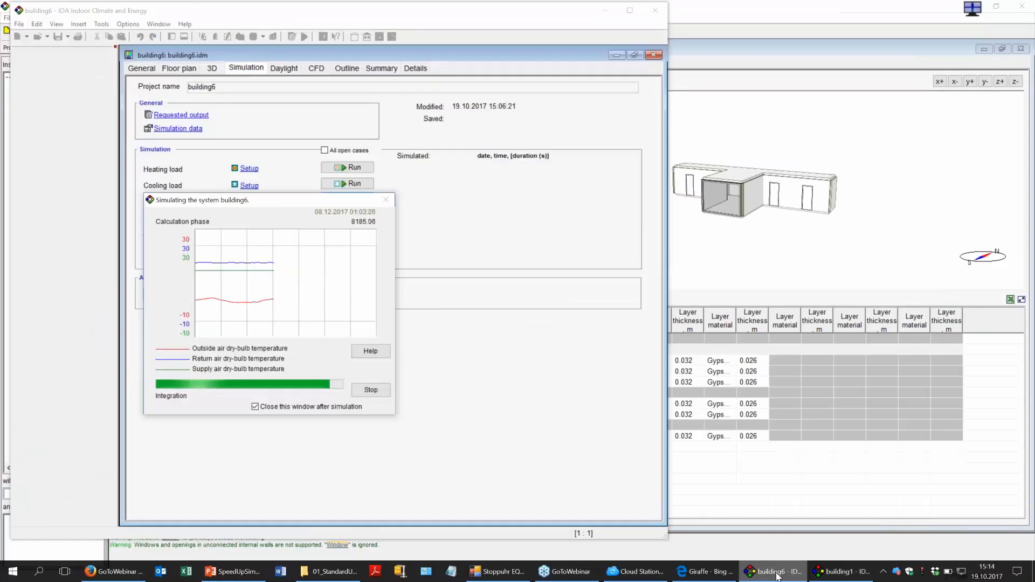
click(842, 571)
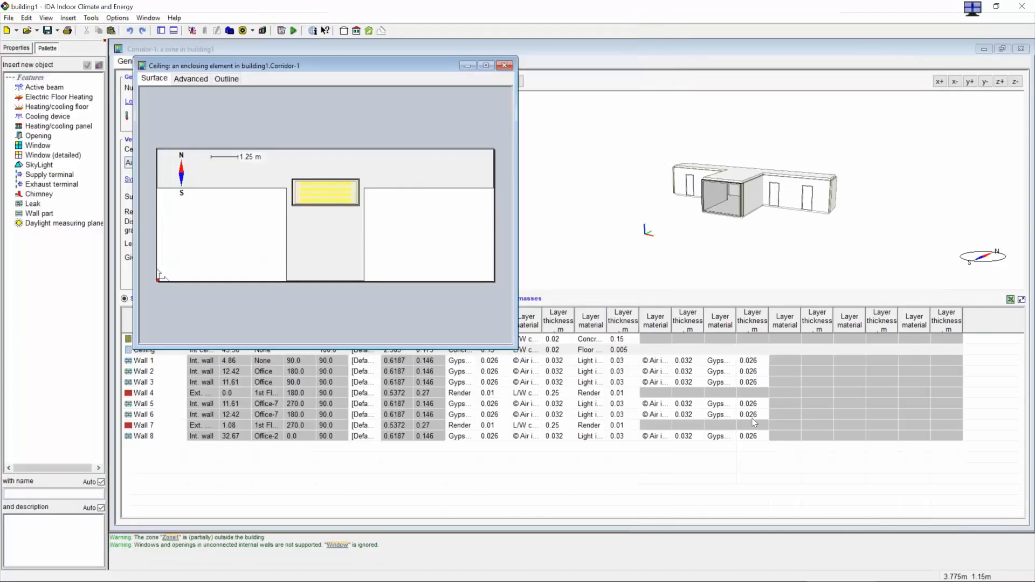
Step: Close the corridor's ceiling form and open the recent model Opening-Control.idm from the 01_StandardUser folder
click(505, 65)
click(151, 19)
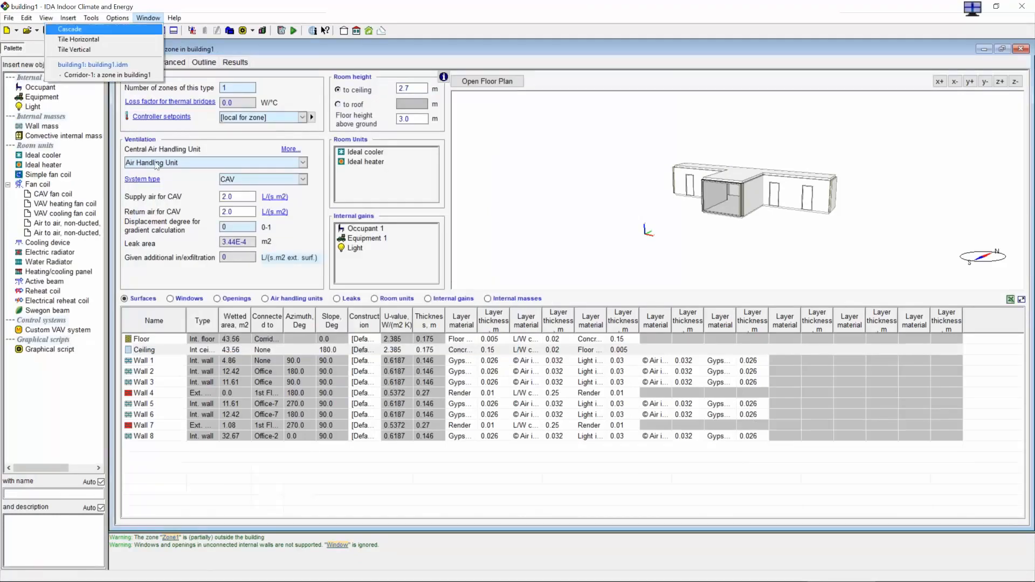
click(8, 18)
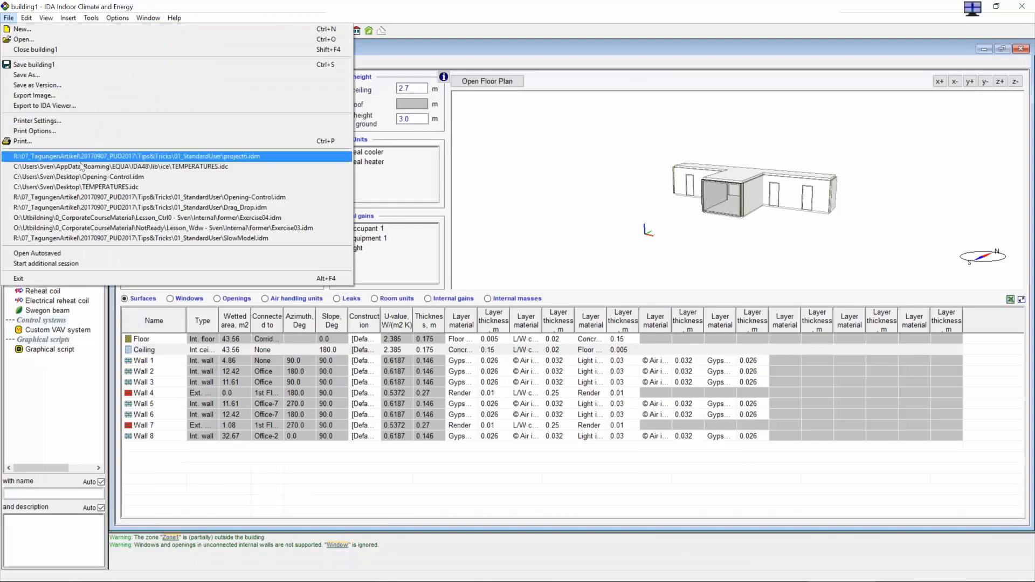
click(89, 195)
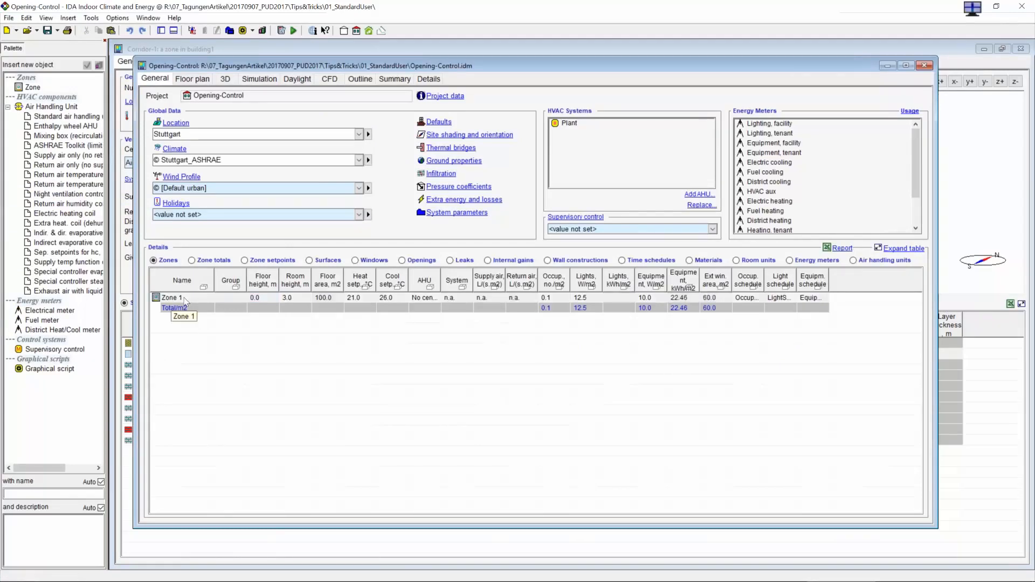
Step: Examine the opening control macro of the window in Zone 1's Wall 3, including its thermostat schematic
double_click(171, 298)
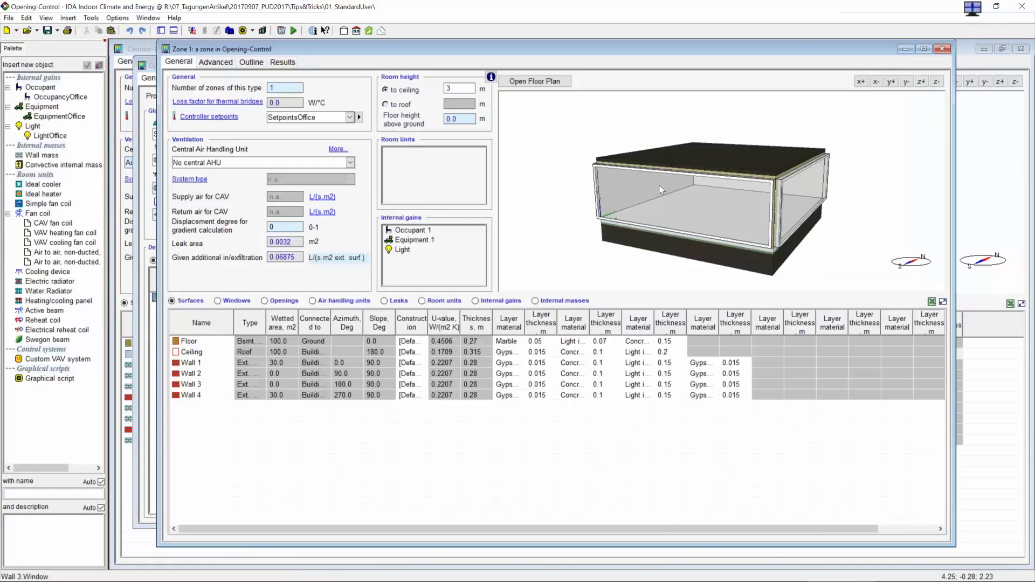
double_click(661, 190)
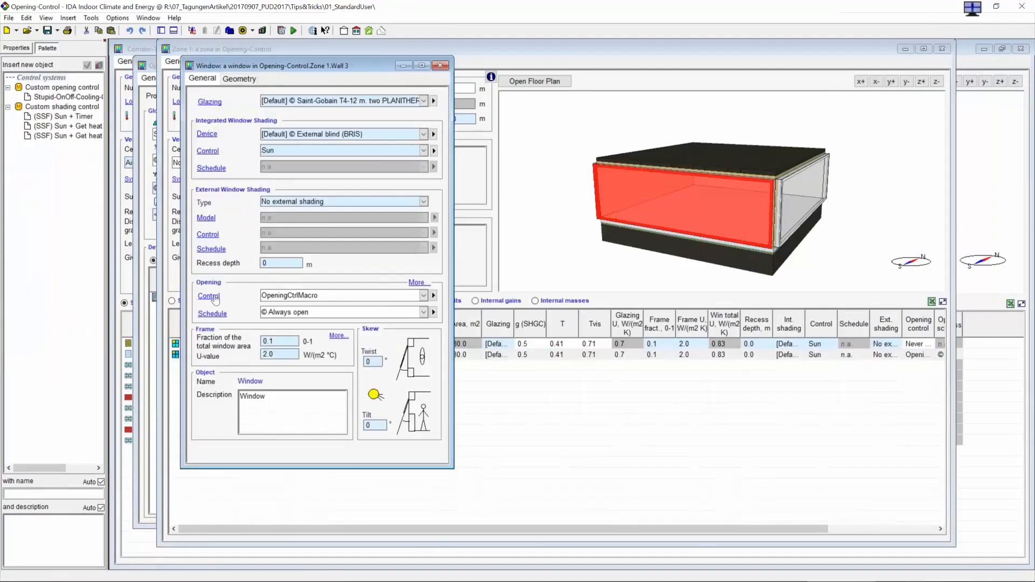
click(209, 296)
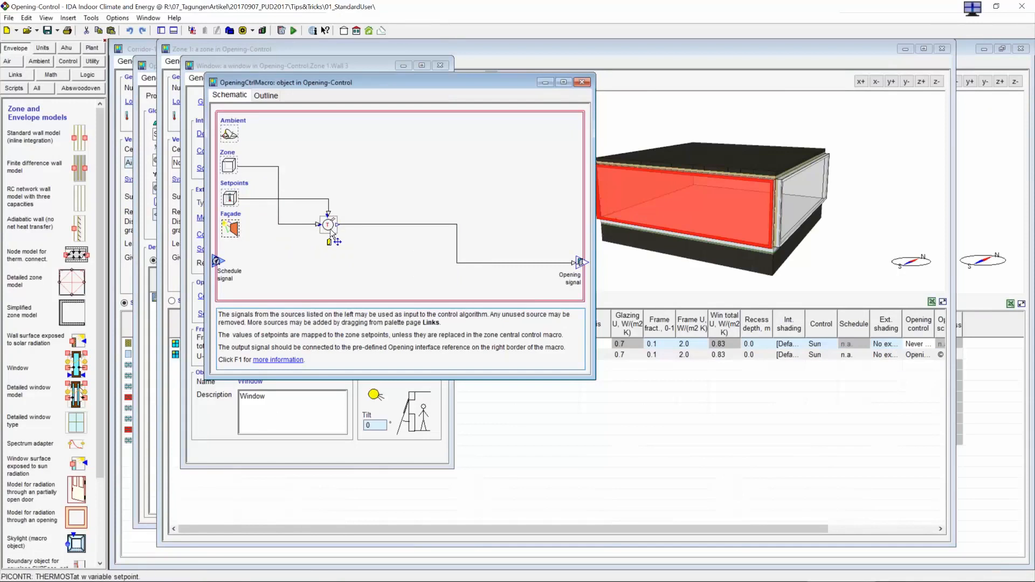
click(582, 82)
click(440, 66)
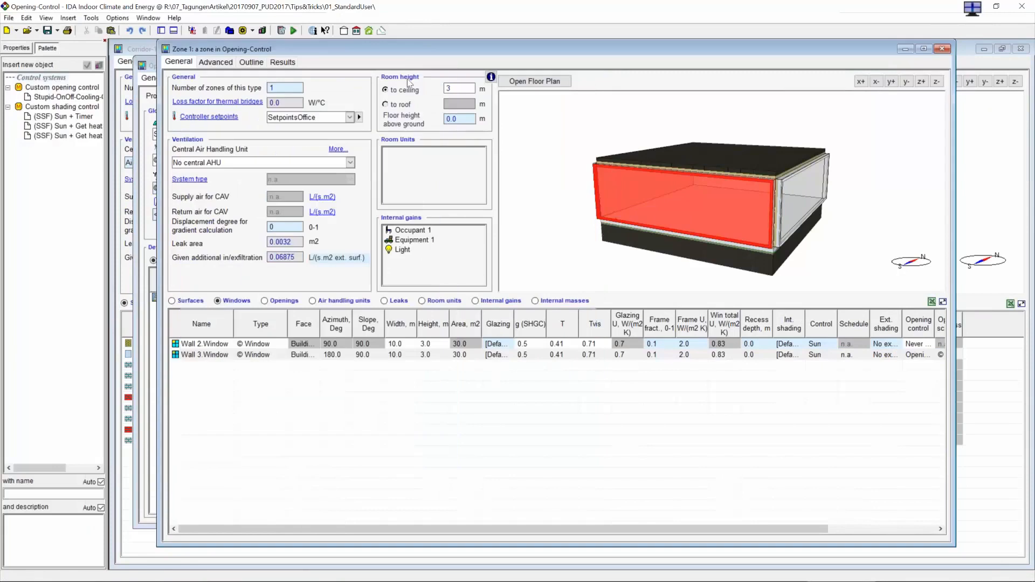
Step: Run the custom simulation of Opening-Control with the thermostat control and view Zone 1's Main temperatures diagram
click(294, 31)
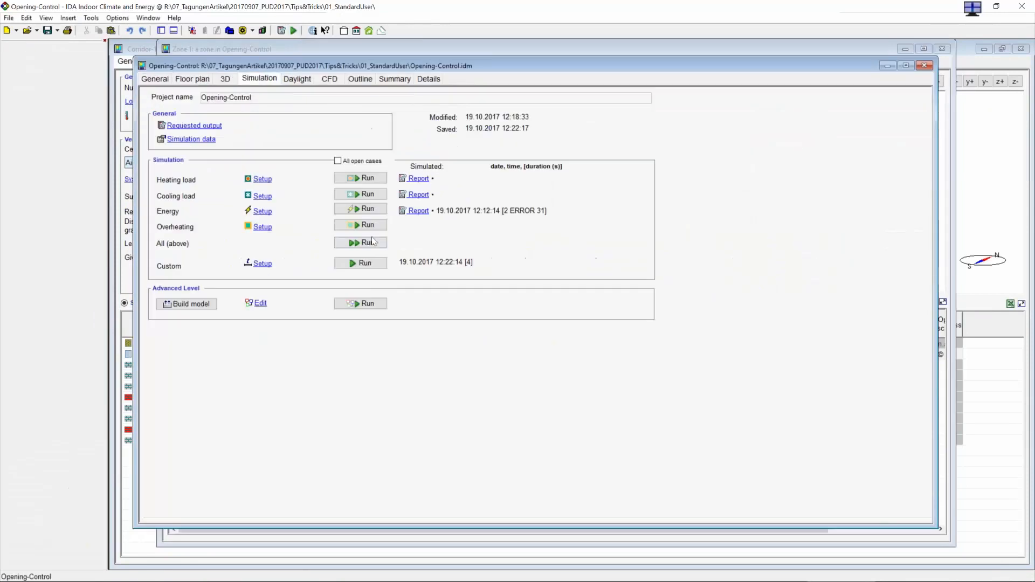
click(361, 264)
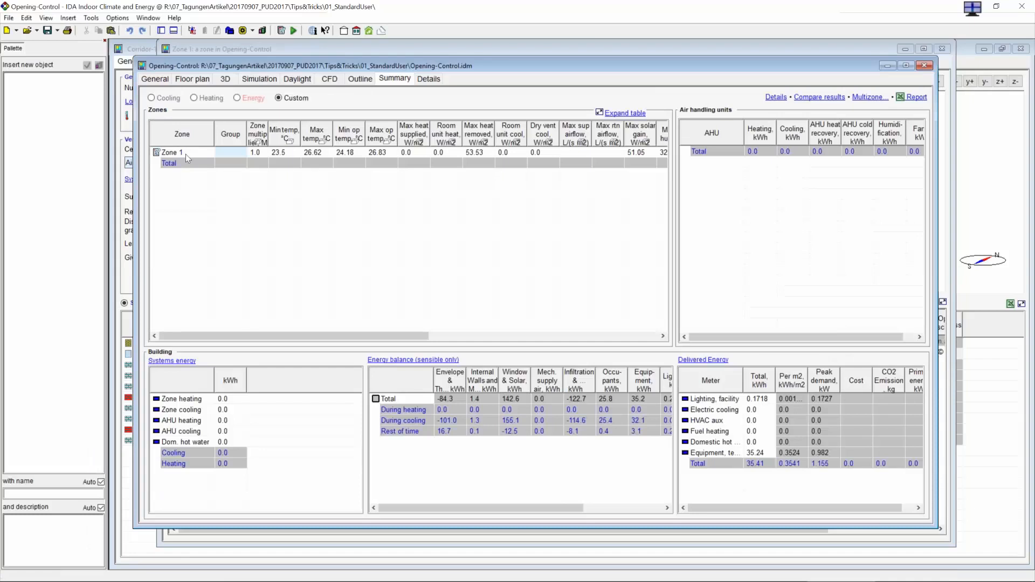
double_click(178, 153)
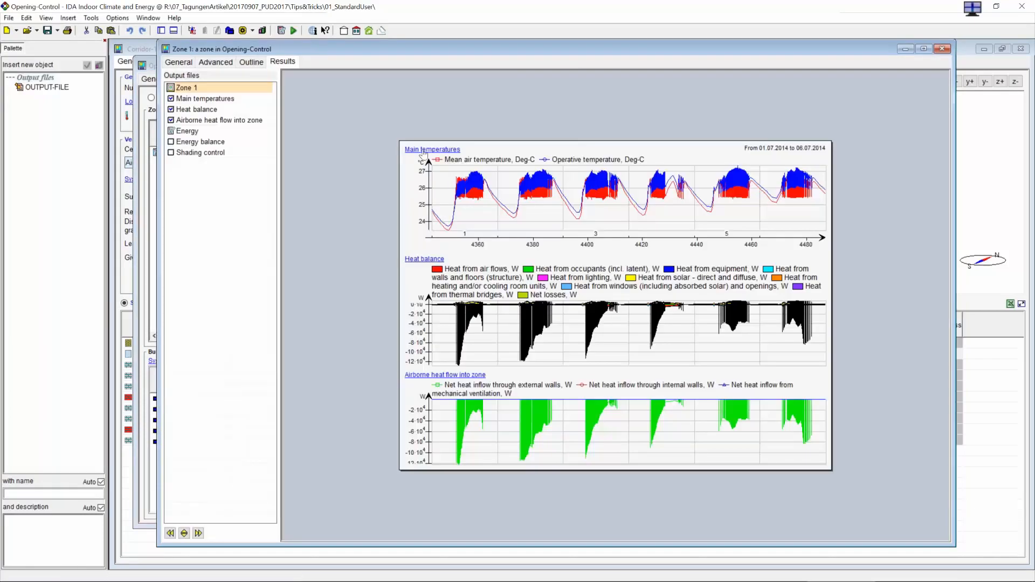
click(424, 150)
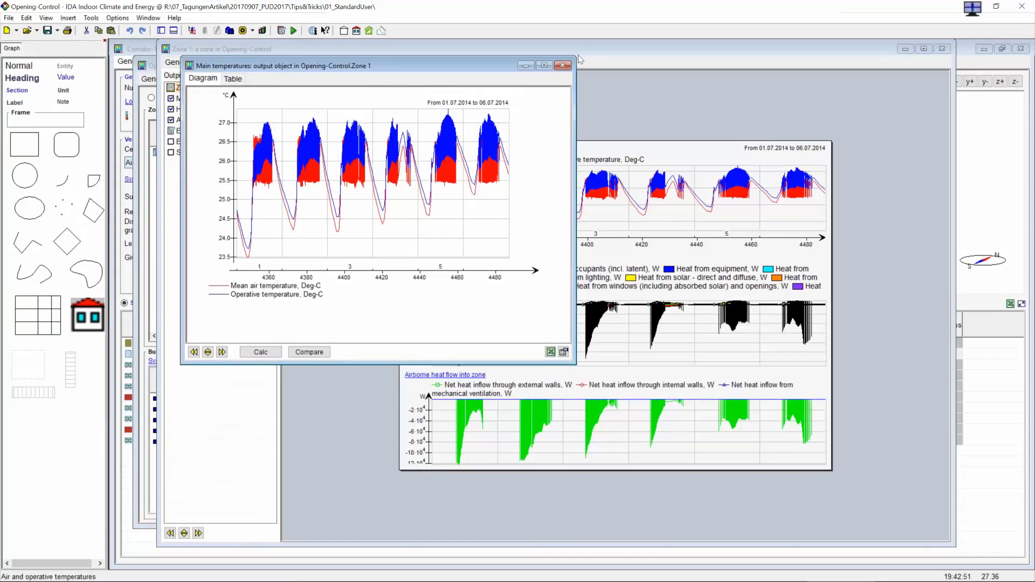
click(563, 65)
Step: Replace the thermostat in the Wall 3 window's opening control macro with a new PICONTR object
click(177, 62)
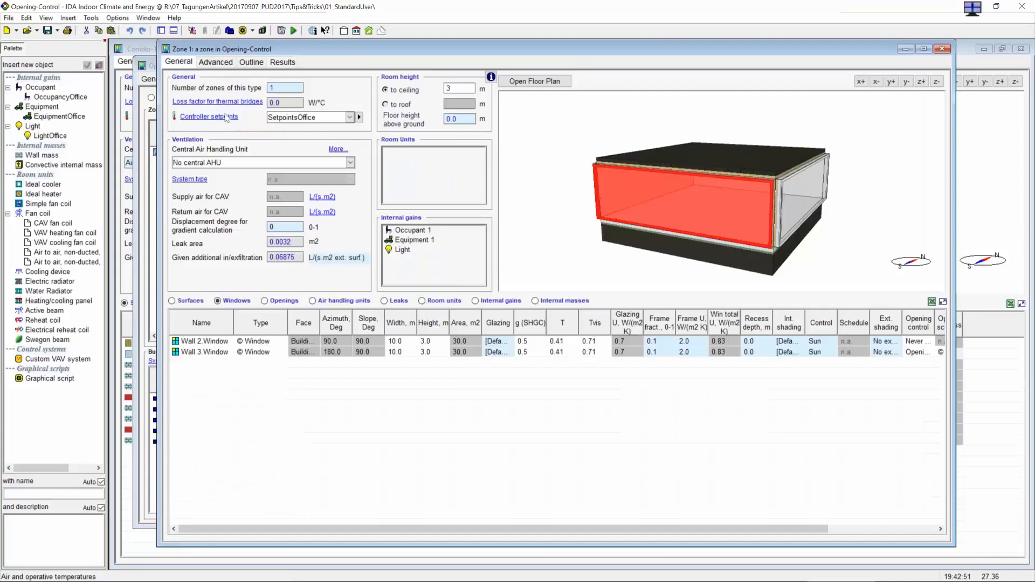
click(638, 210)
double_click(639, 211)
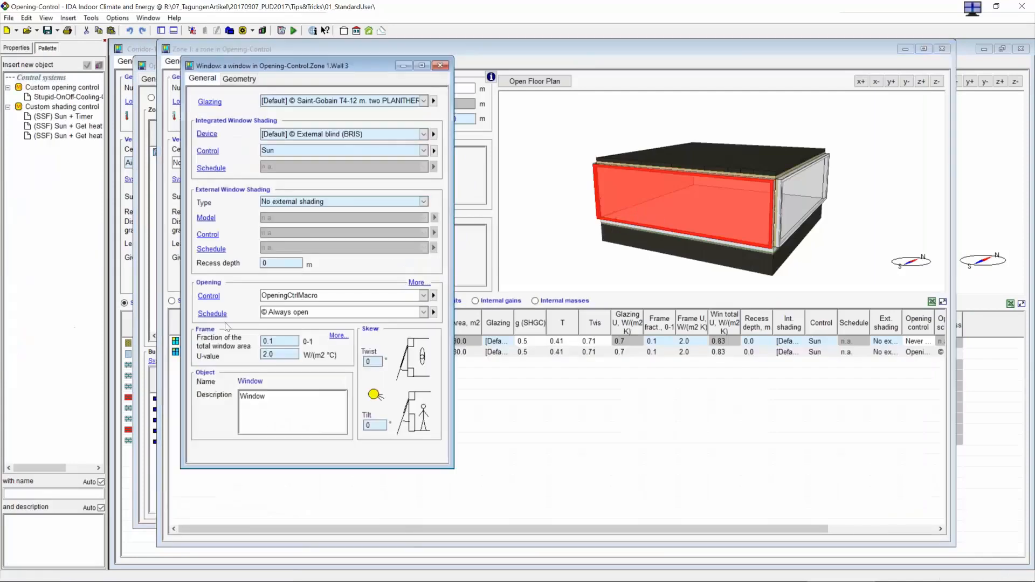
click(205, 299)
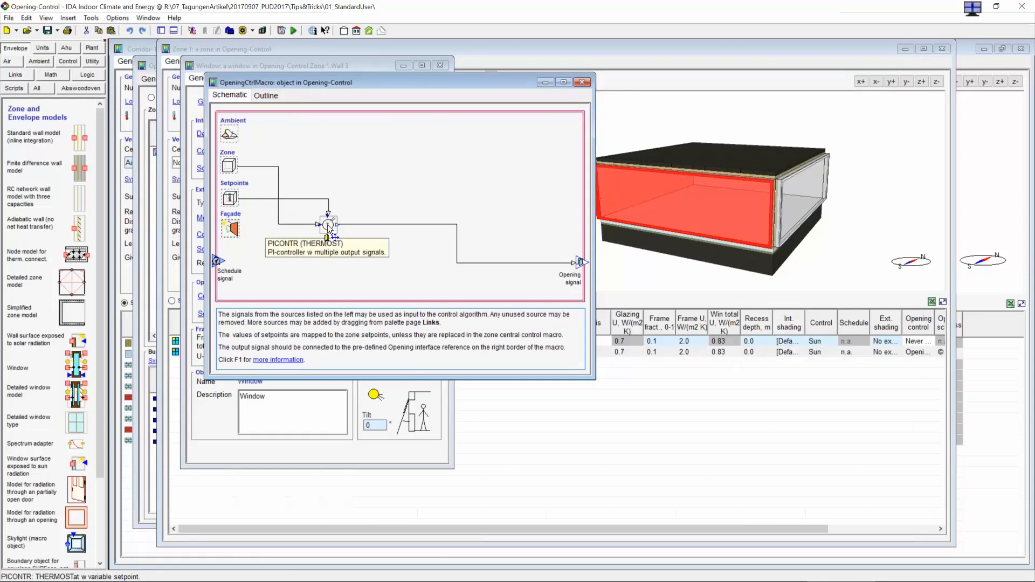
right_click(329, 226)
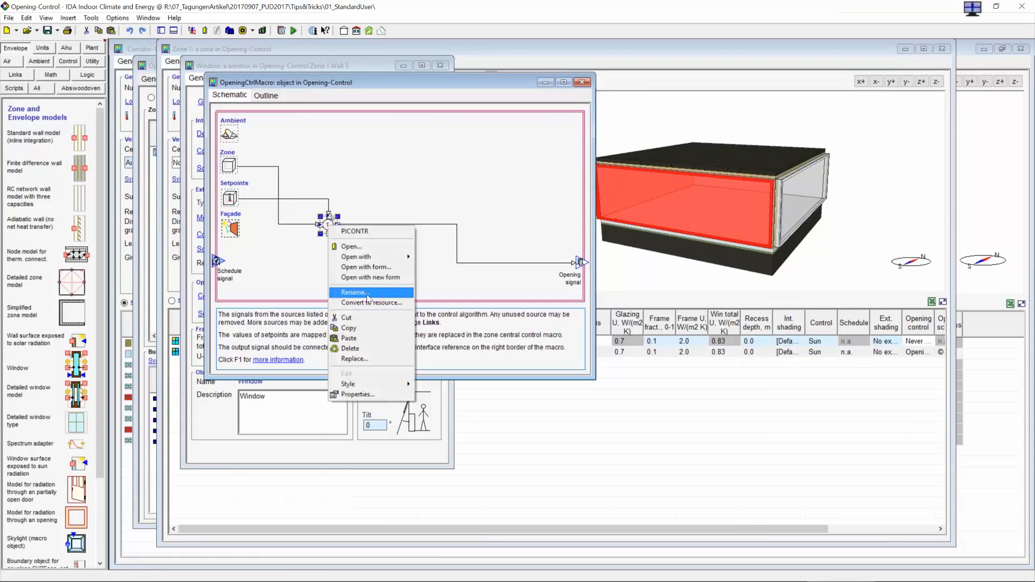
click(355, 359)
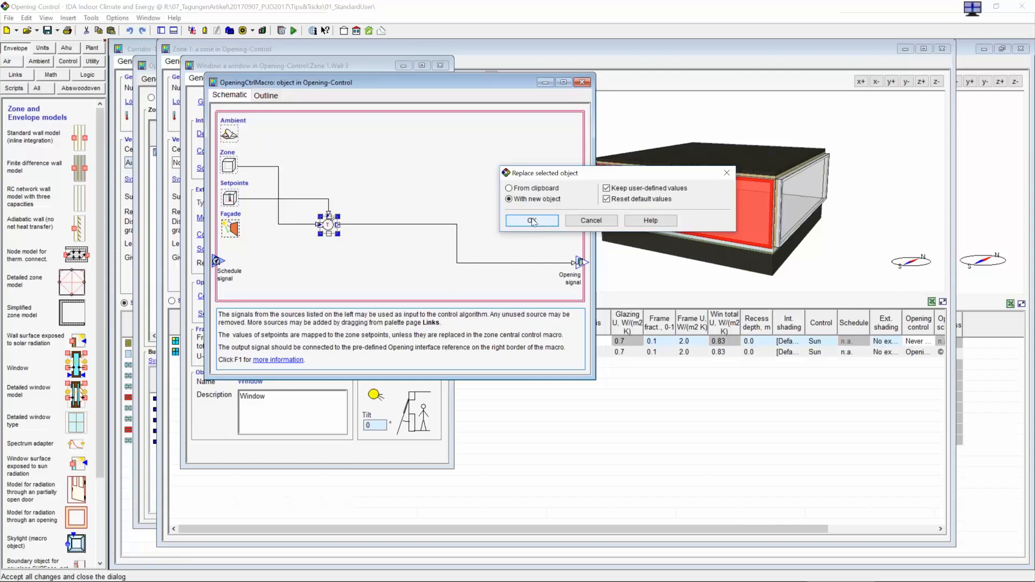
click(533, 221)
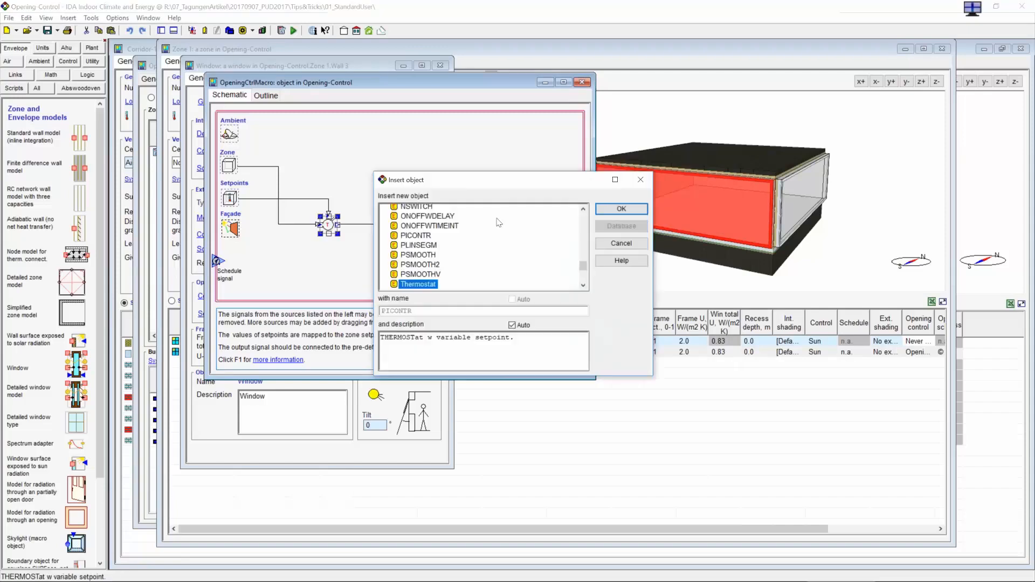
click(426, 236)
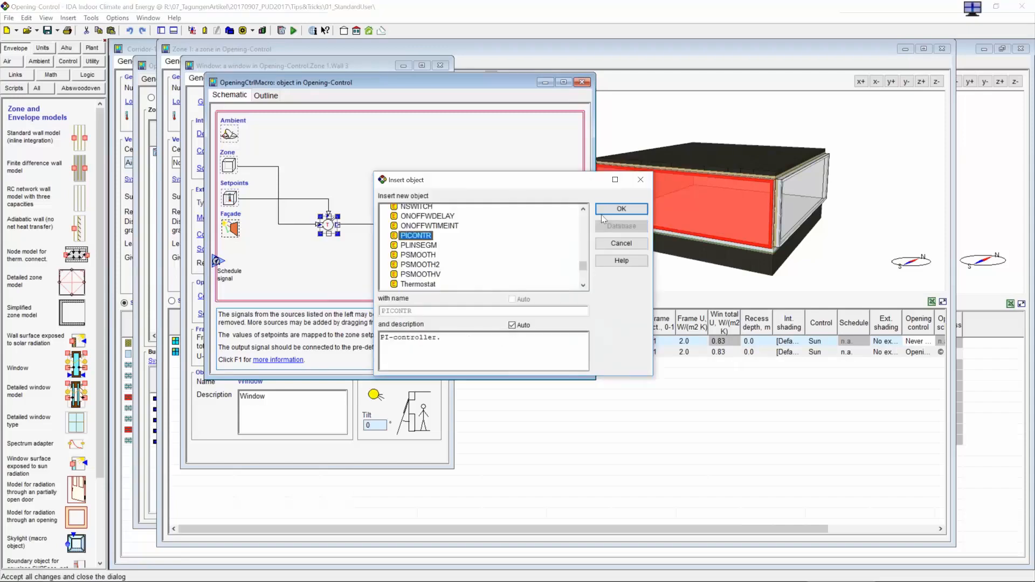
click(620, 209)
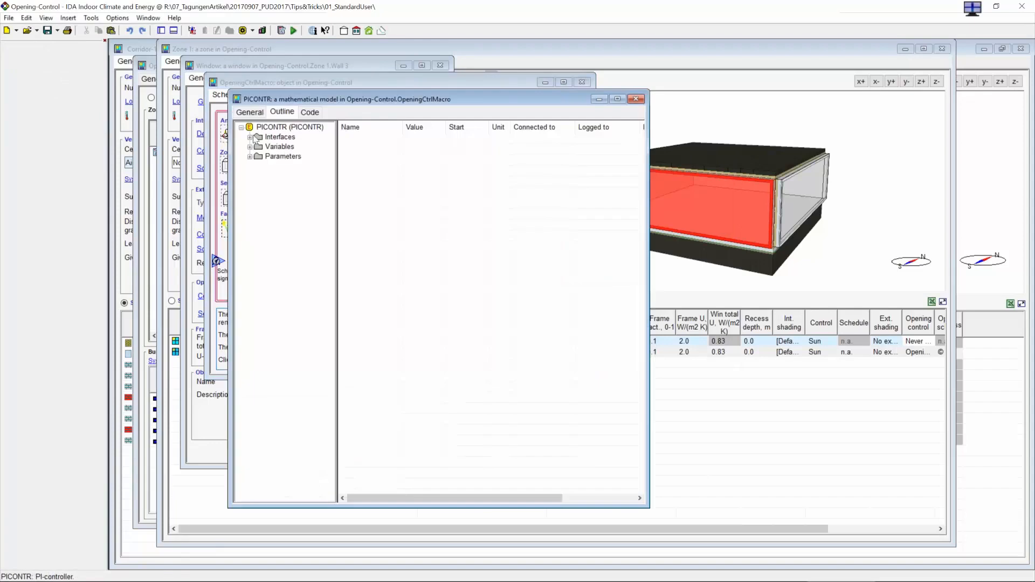
Step: Set the PI controller's MODE parameter to 1 and close its form
click(286, 157)
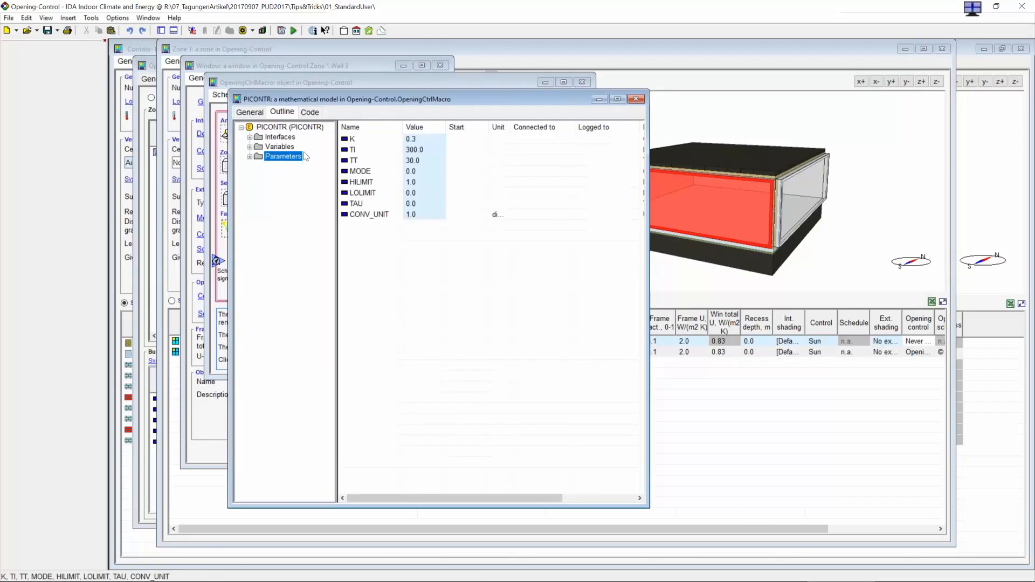
click(418, 173)
click(472, 234)
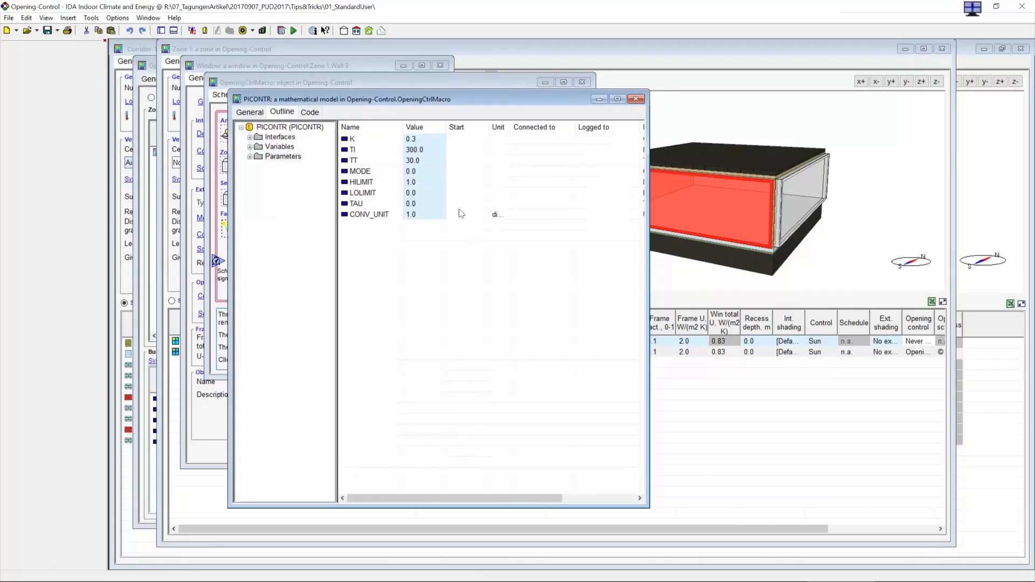
click(423, 172)
text(1)
click(444, 228)
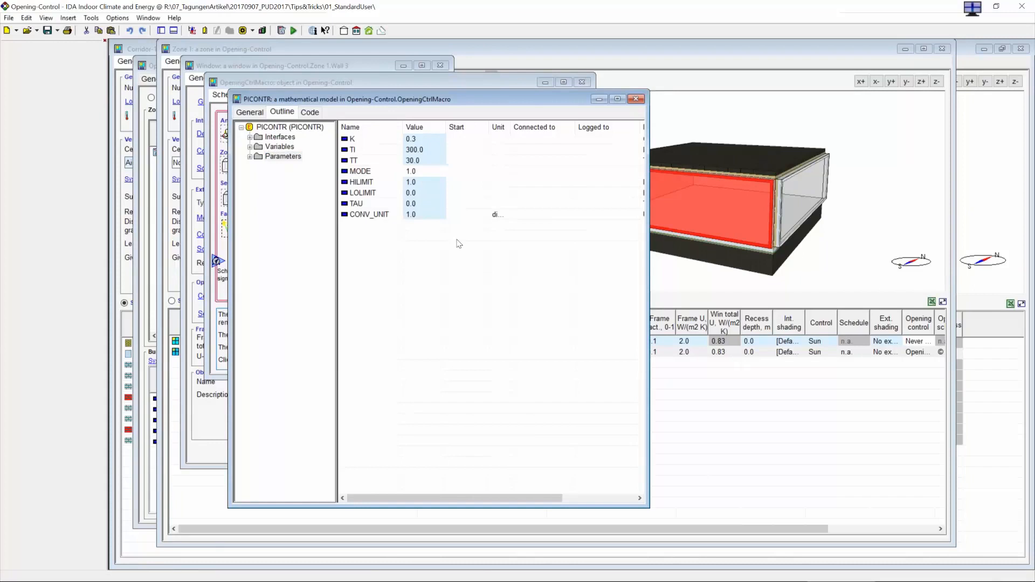
click(636, 99)
Step: Rerun the custom simulation with the PI controller and review Zone 1's temperature and heat balance results
click(293, 31)
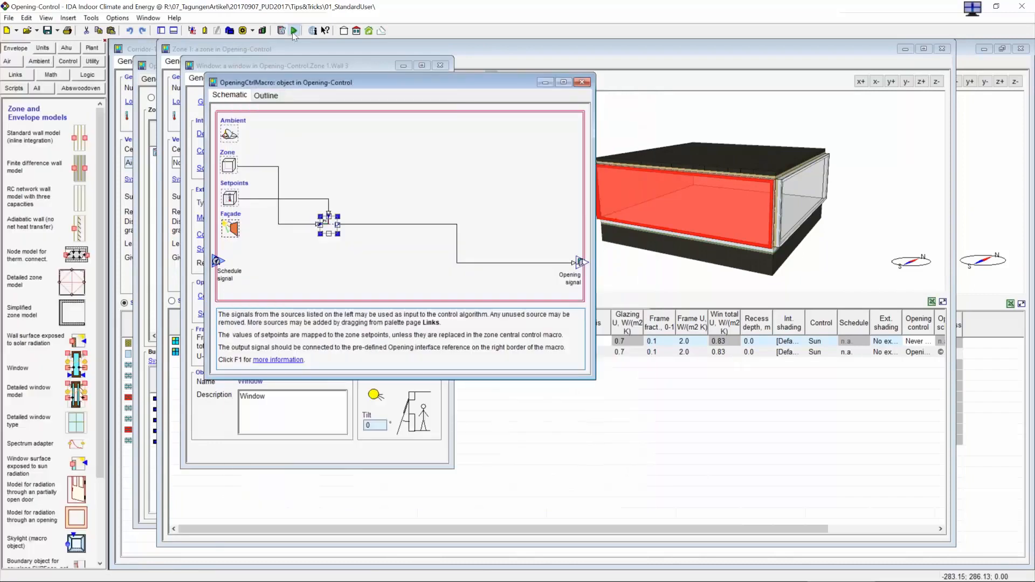
click(362, 264)
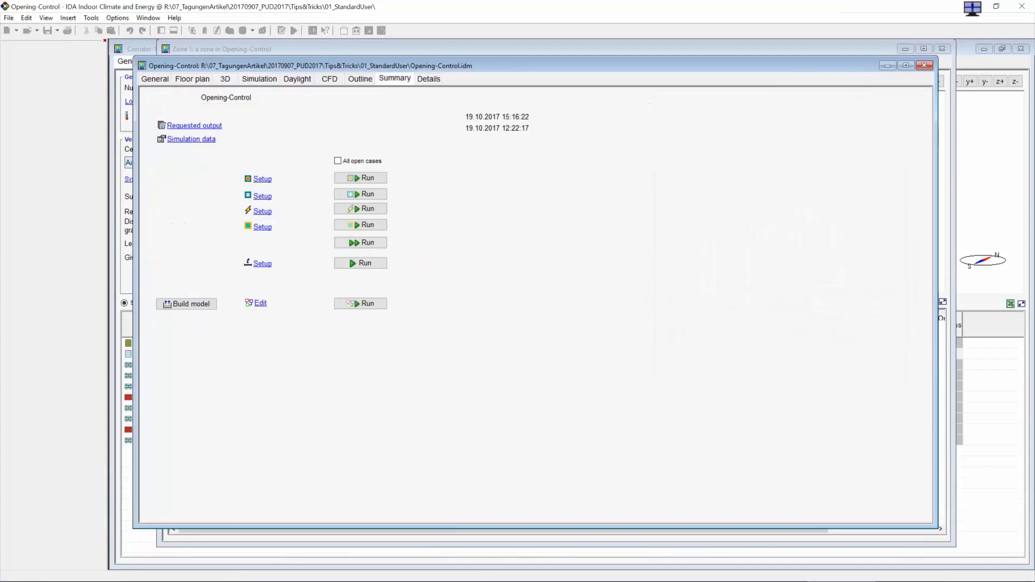
double_click(177, 155)
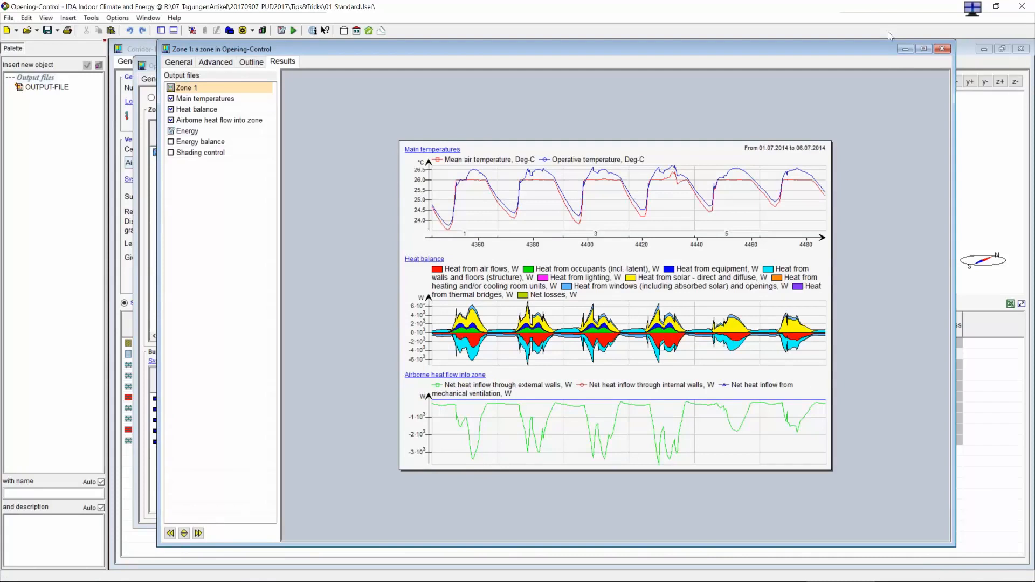
click(905, 49)
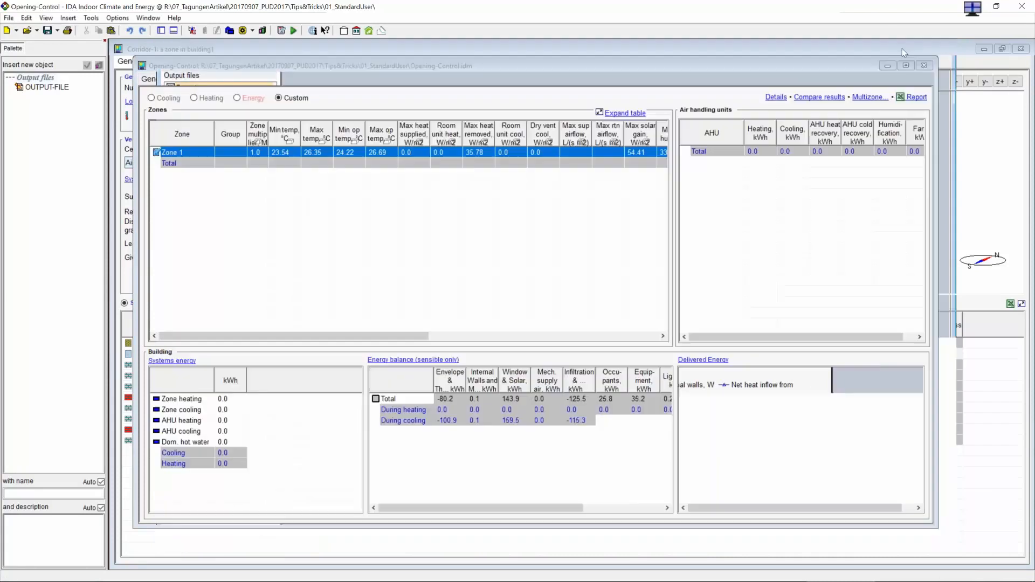
click(148, 17)
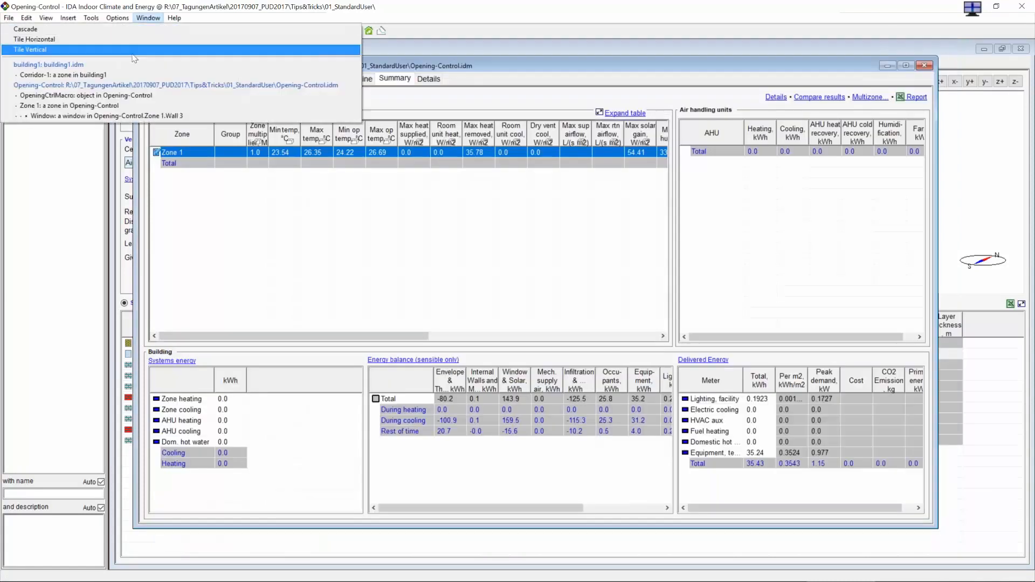
mouse_move(502, 572)
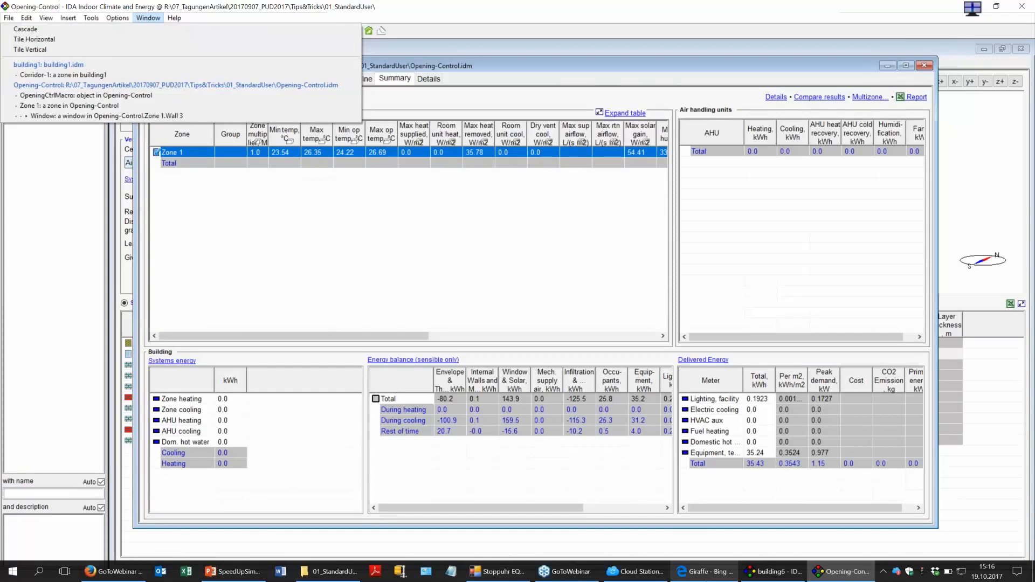
Step: Switch to the building6 model and examine the monthly used-energy chart in its Systems Energy report
click(753, 576)
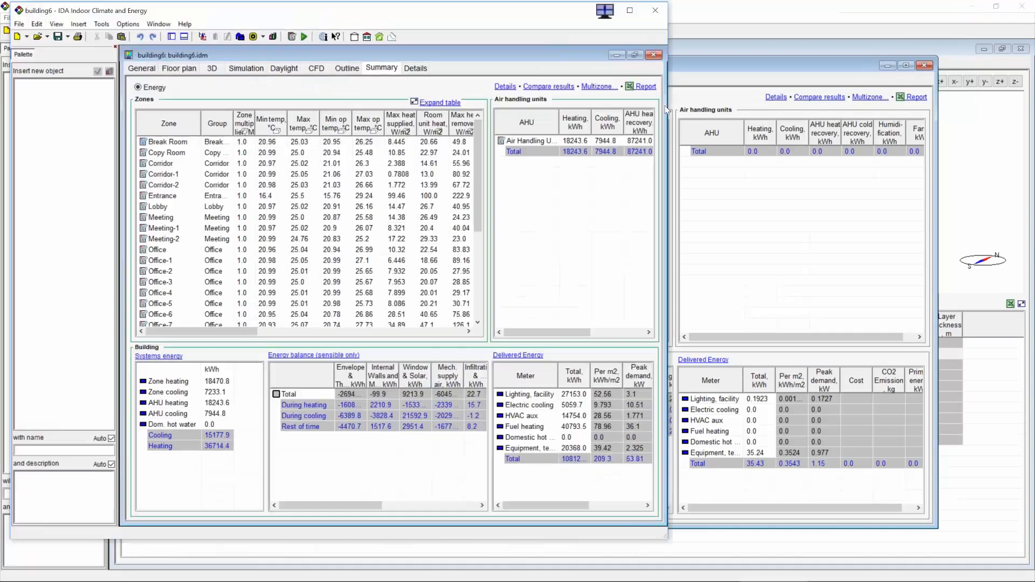
click(167, 356)
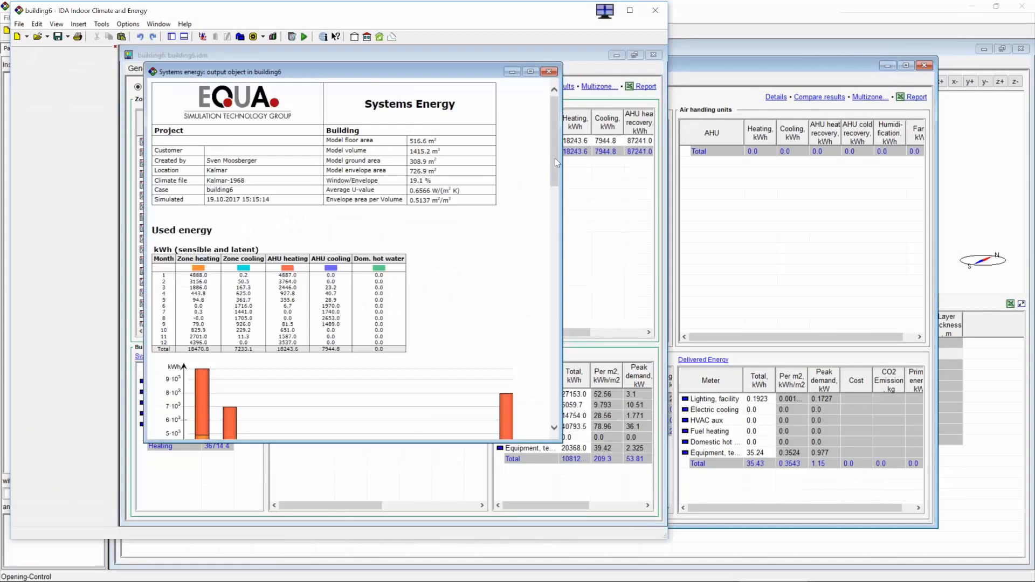
drag(555, 158, 551, 204)
Step: Return to the Opening-Control model and close it, discarding the unsaved changes
click(746, 68)
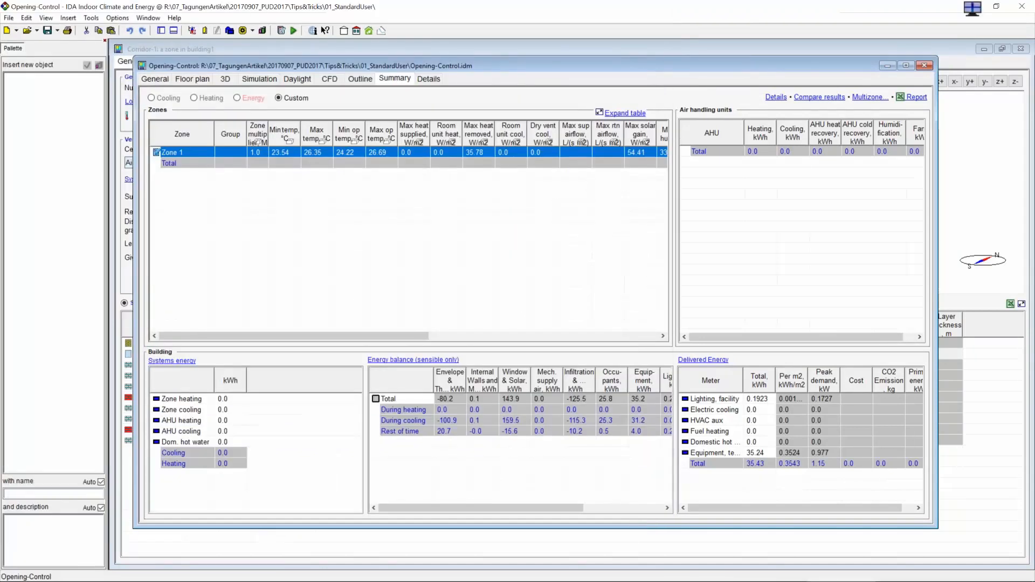
click(925, 65)
click(532, 307)
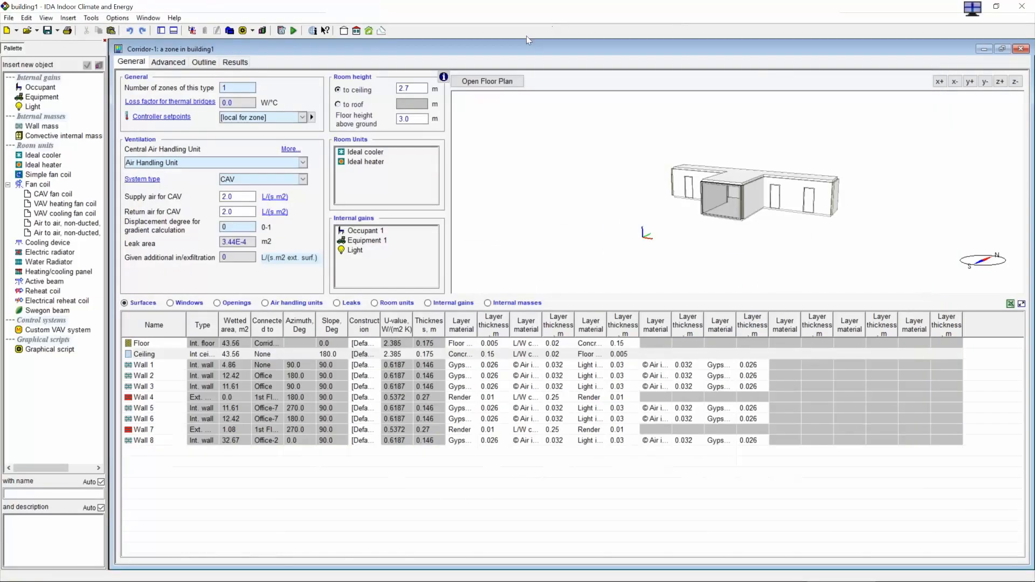
Step: Show the Summary results of building1 and restore its session window down beside the building6 window
click(148, 18)
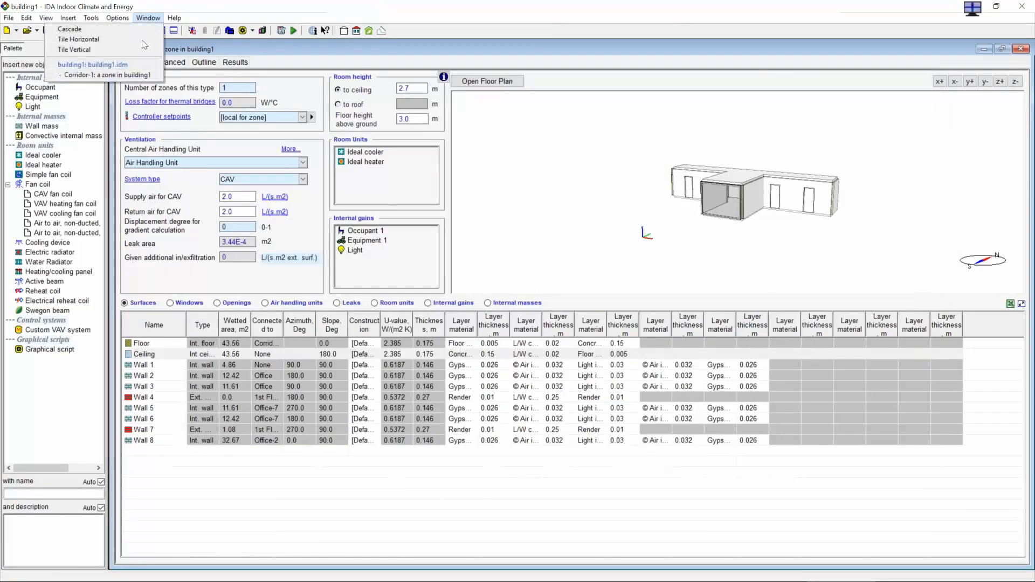
click(124, 65)
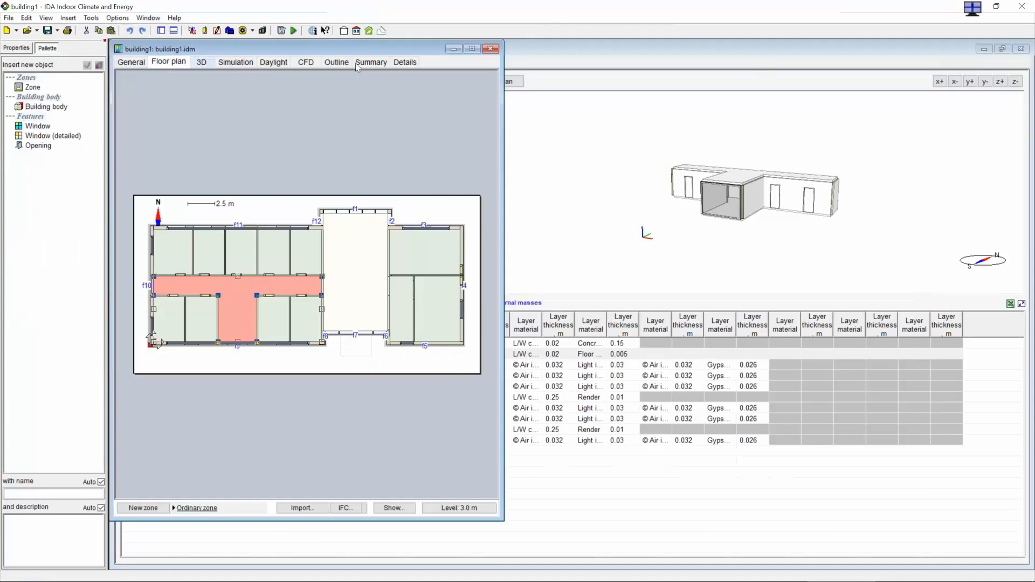
click(382, 64)
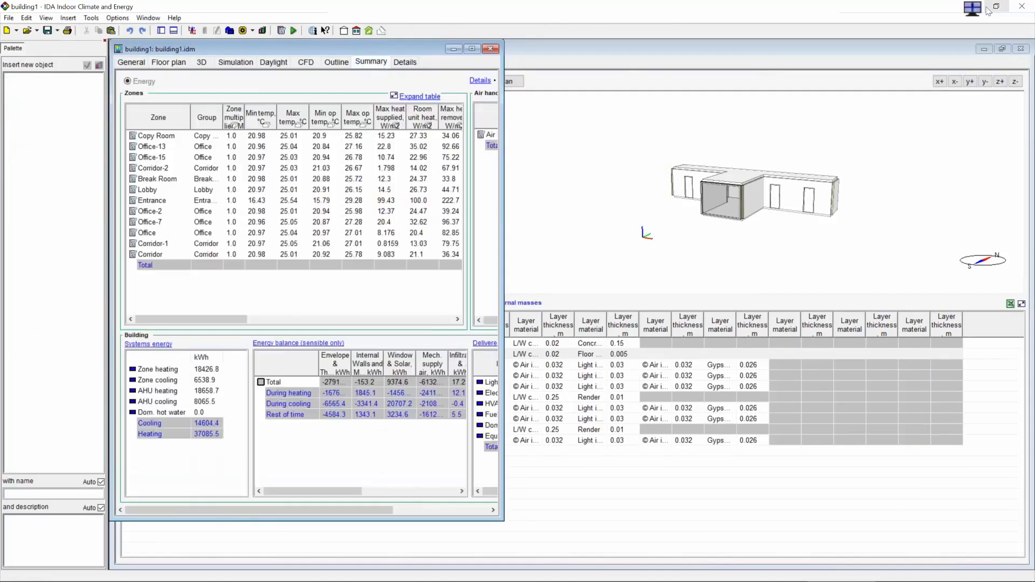
click(998, 7)
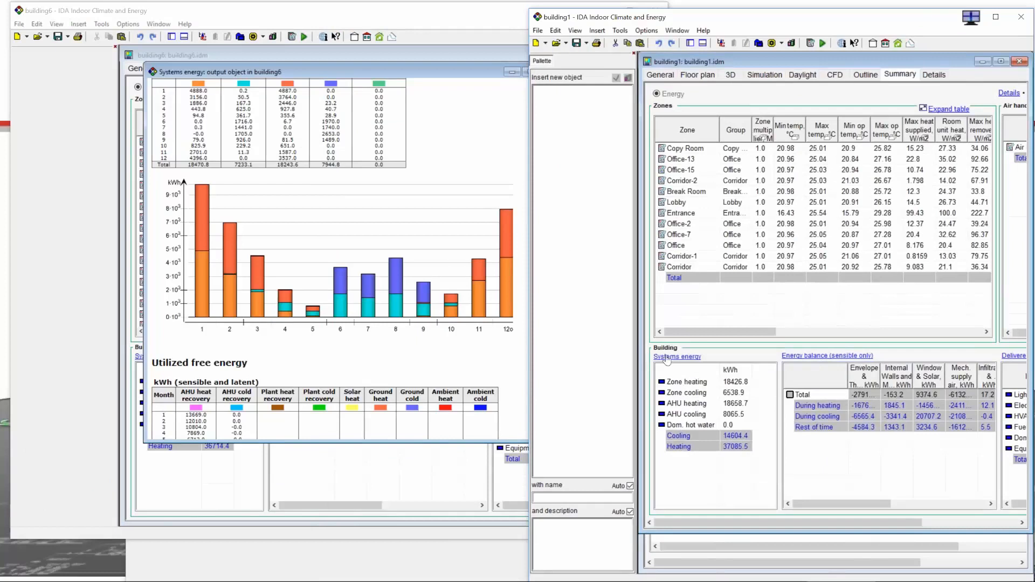
Step: Enlarge building1's Systems Energy report and compare its monthly used-energy chart with the one of building6
click(662, 358)
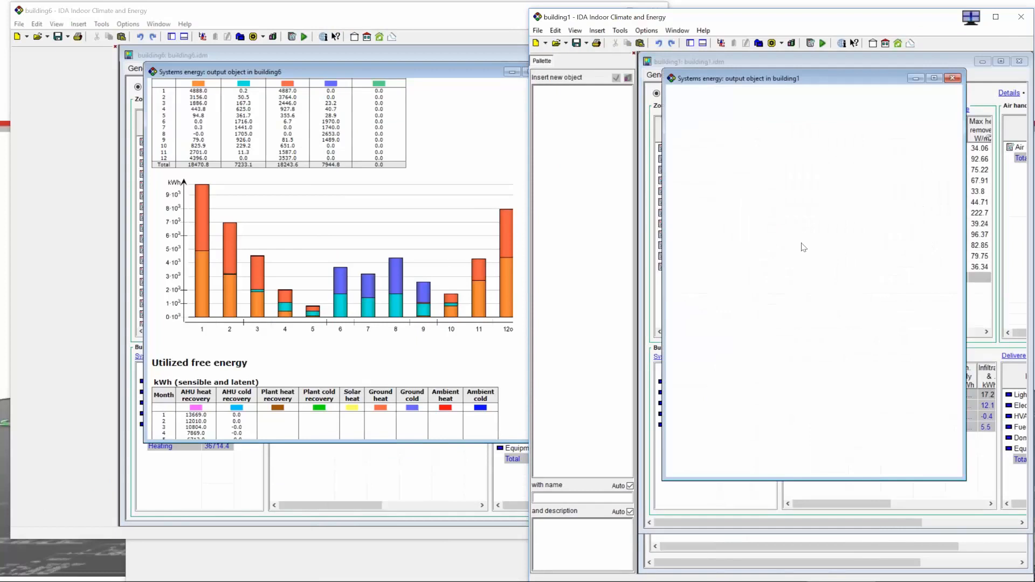
click(934, 80)
scroll(897, 267, down, 3)
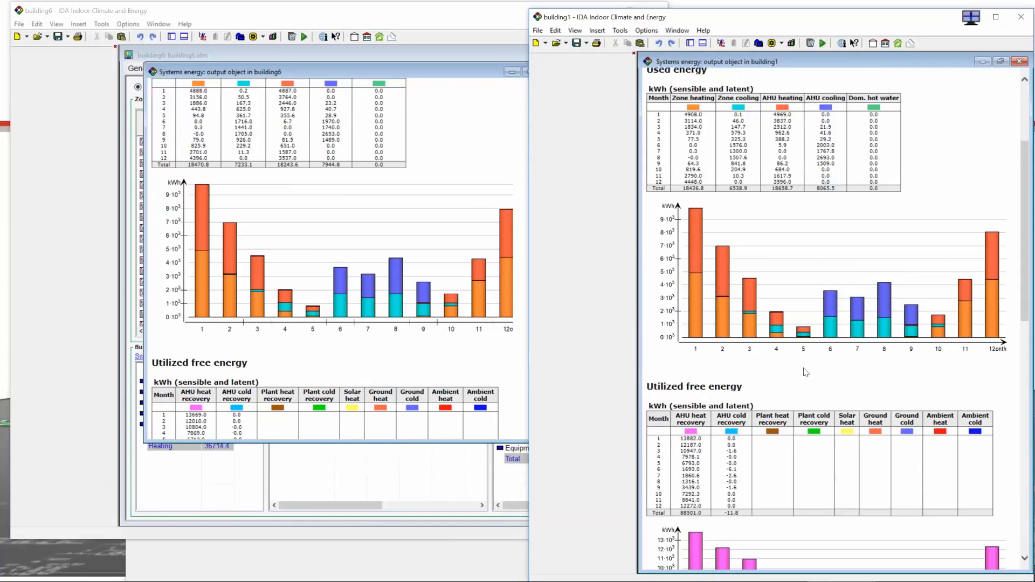
Step: Open the Delivered Energy reports of building6 and building1 and compare their monthly purchased/sold energy charts
click(496, 51)
click(526, 356)
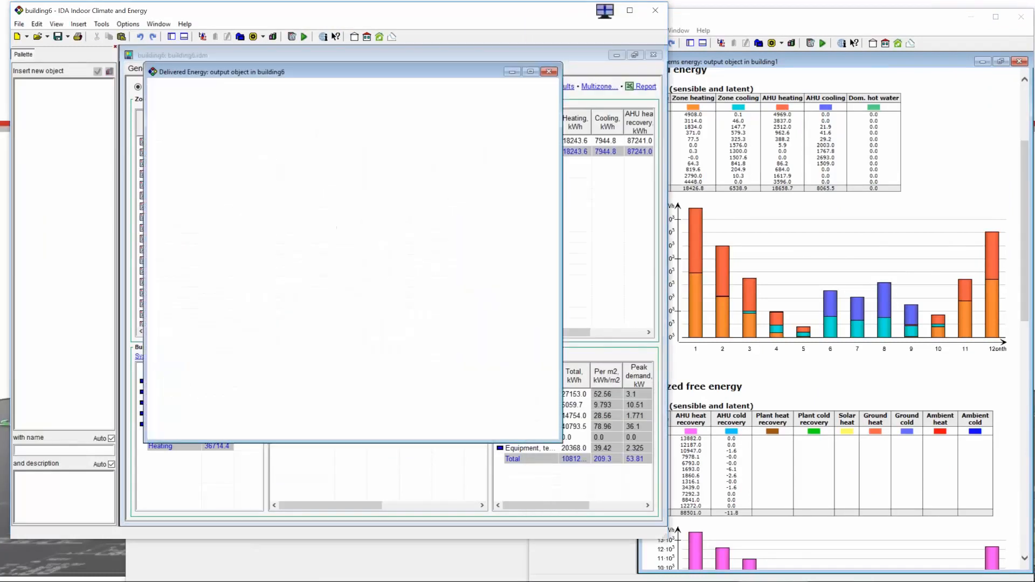
click(983, 62)
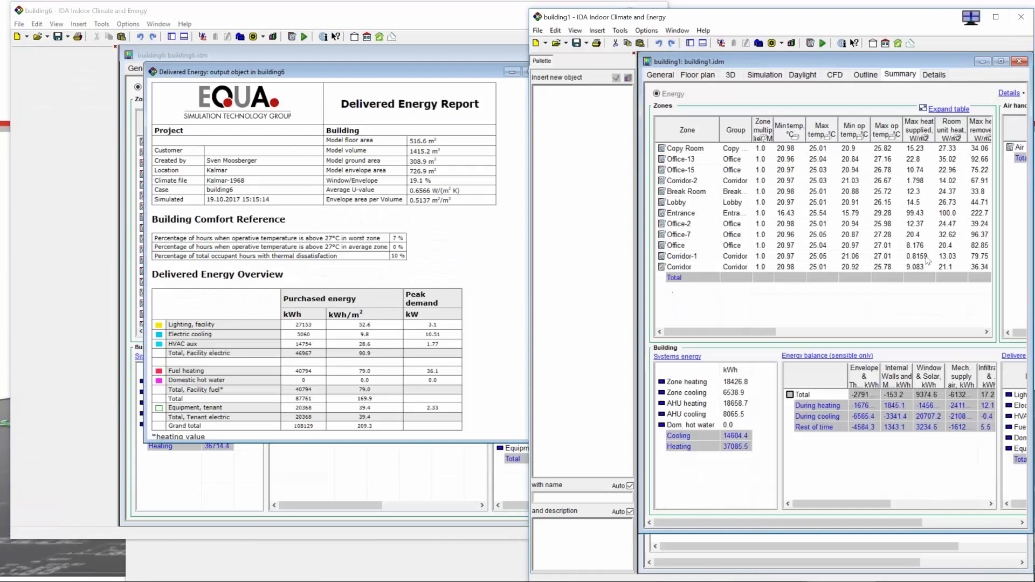
click(1014, 357)
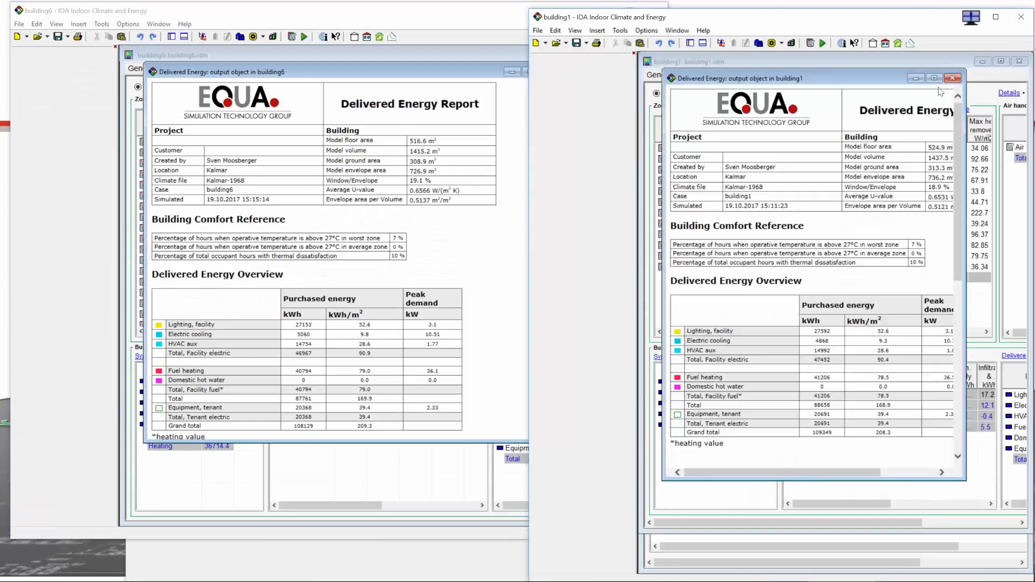
click(935, 80)
scroll(810, 348, down, 5)
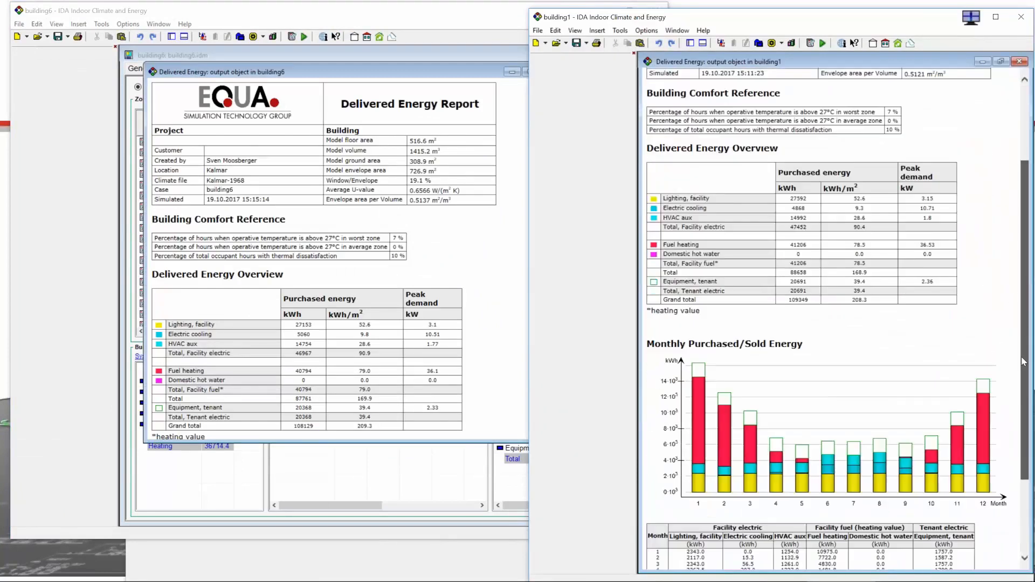
click(494, 224)
drag(555, 163, 562, 270)
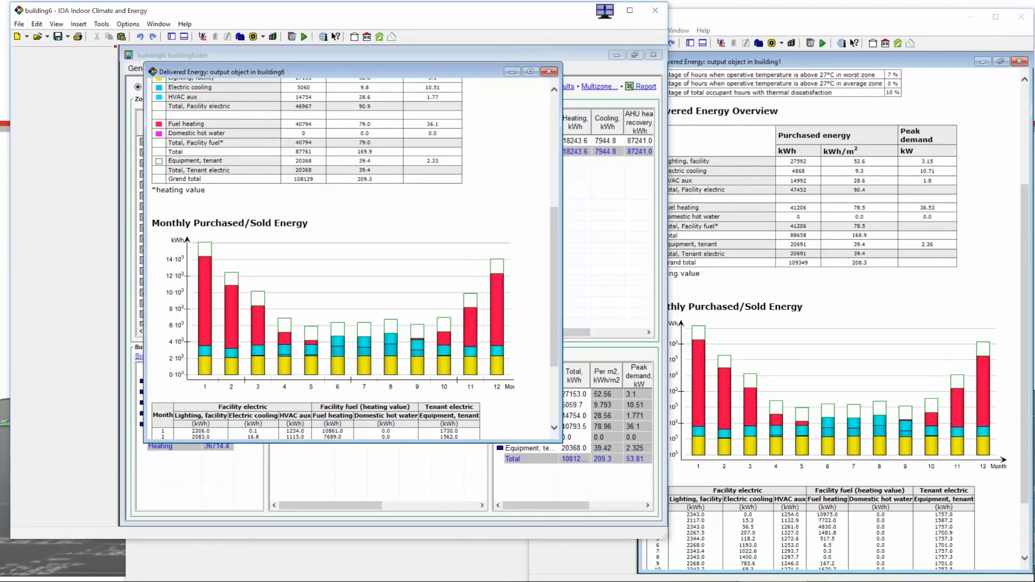
Step: Put away both Delivered Energy reports and visualize the room unit heat of building6's zones in 3D
click(512, 71)
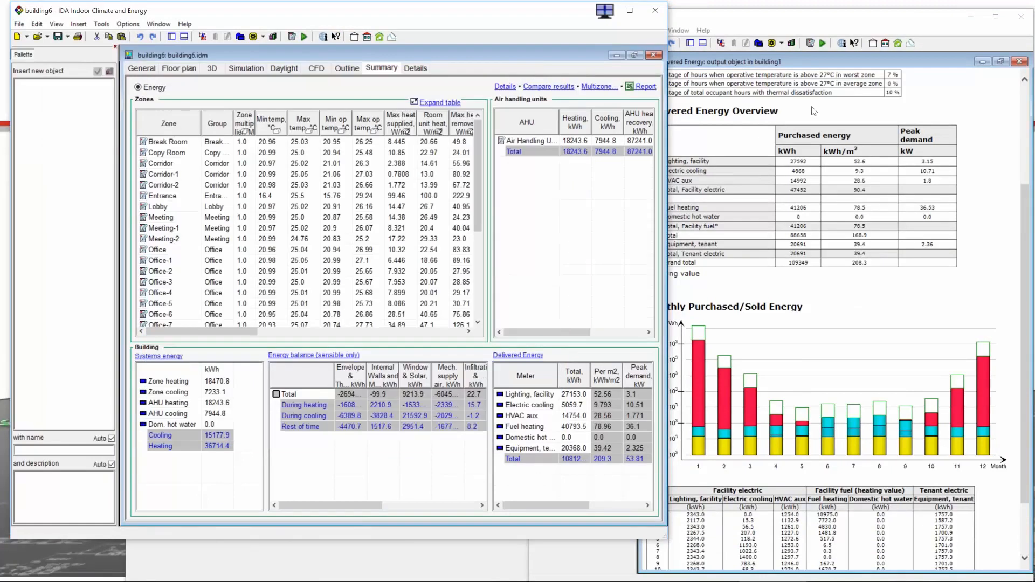
click(983, 62)
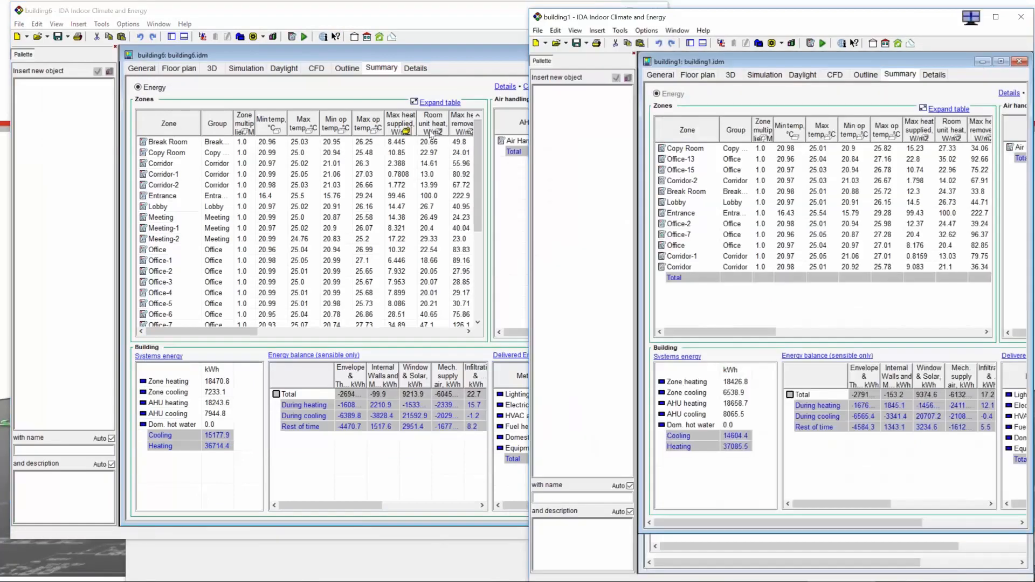
click(438, 131)
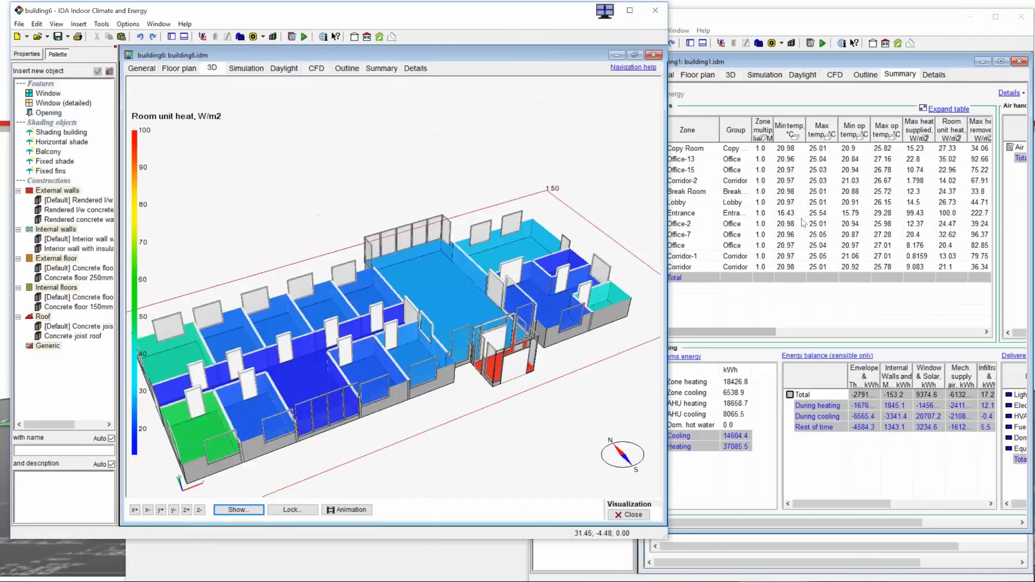
Step: Visualize building1's room unit heat in 3D, cut open and oriented to compare its zones with building6
click(828, 98)
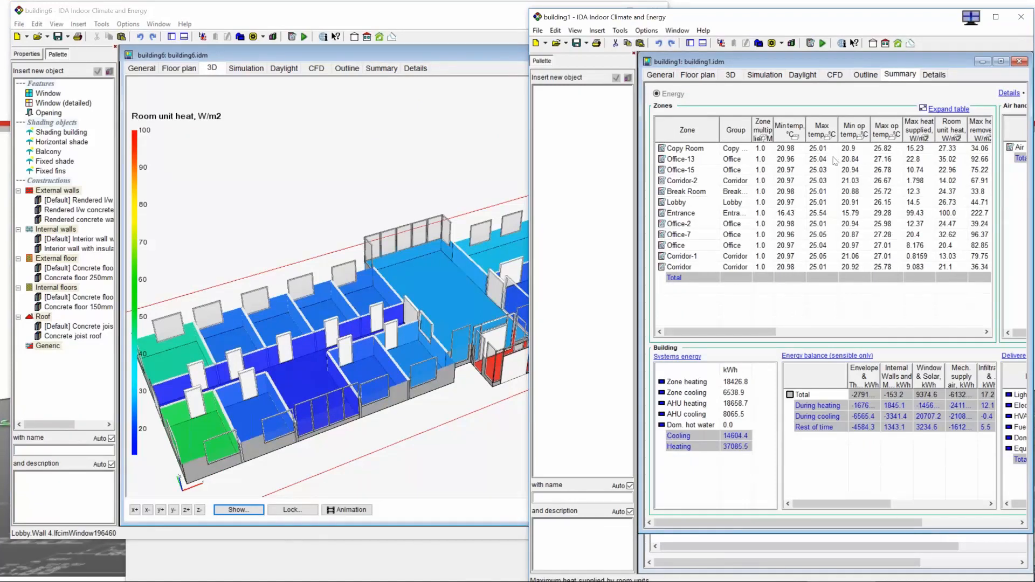
click(958, 139)
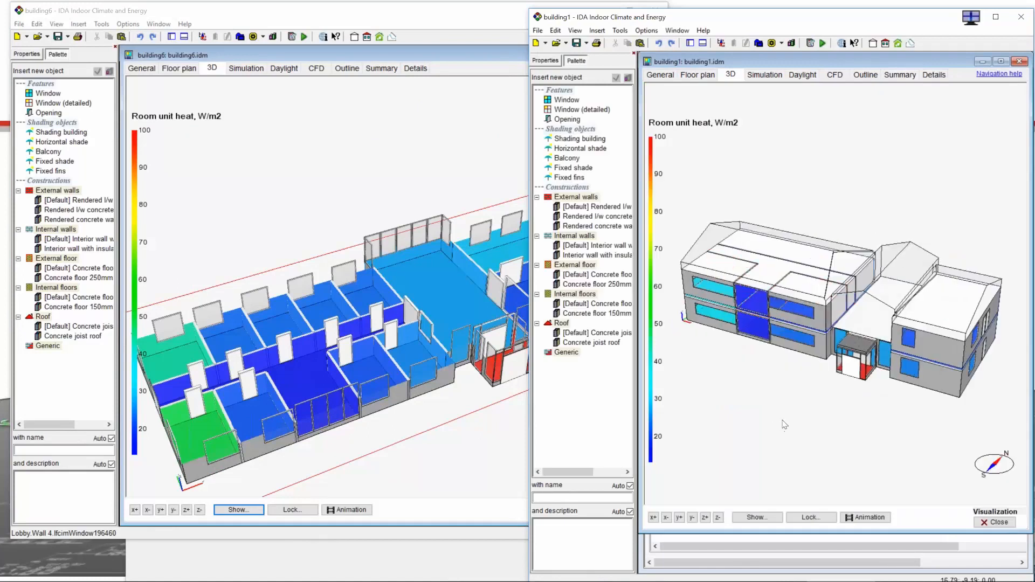
drag(763, 378, 815, 418)
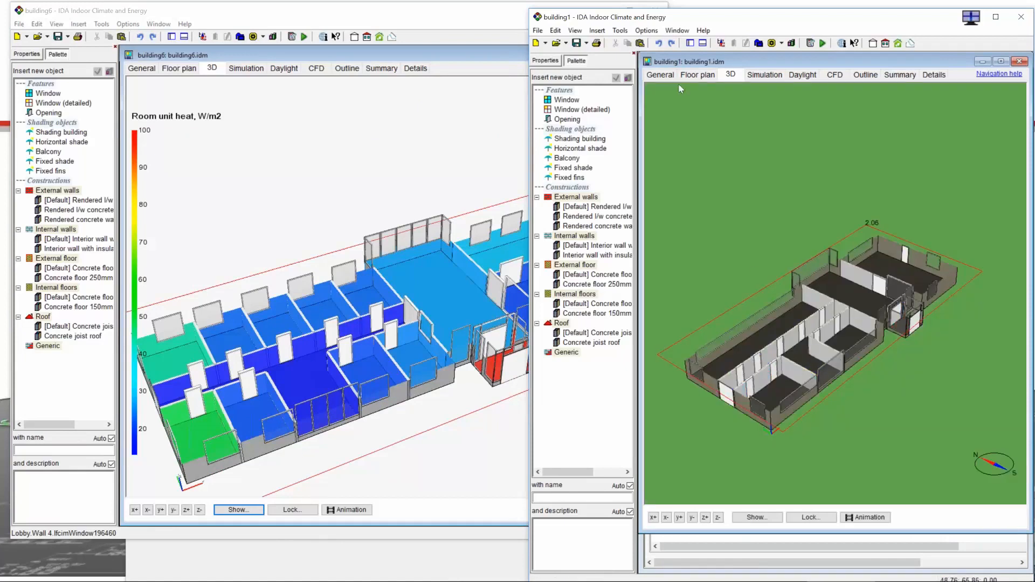
click(941, 78)
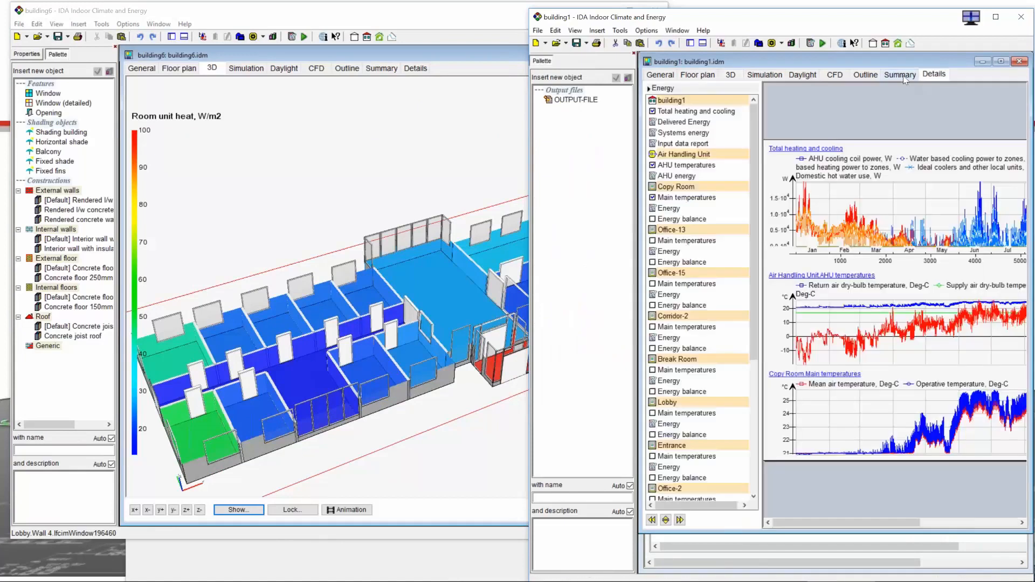
click(903, 76)
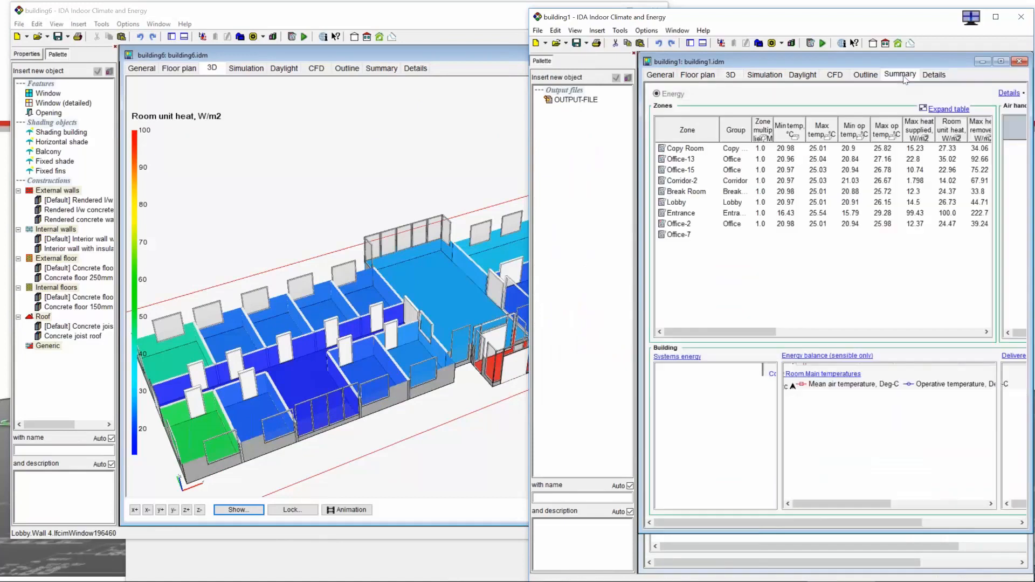
click(955, 134)
drag(960, 409, 892, 407)
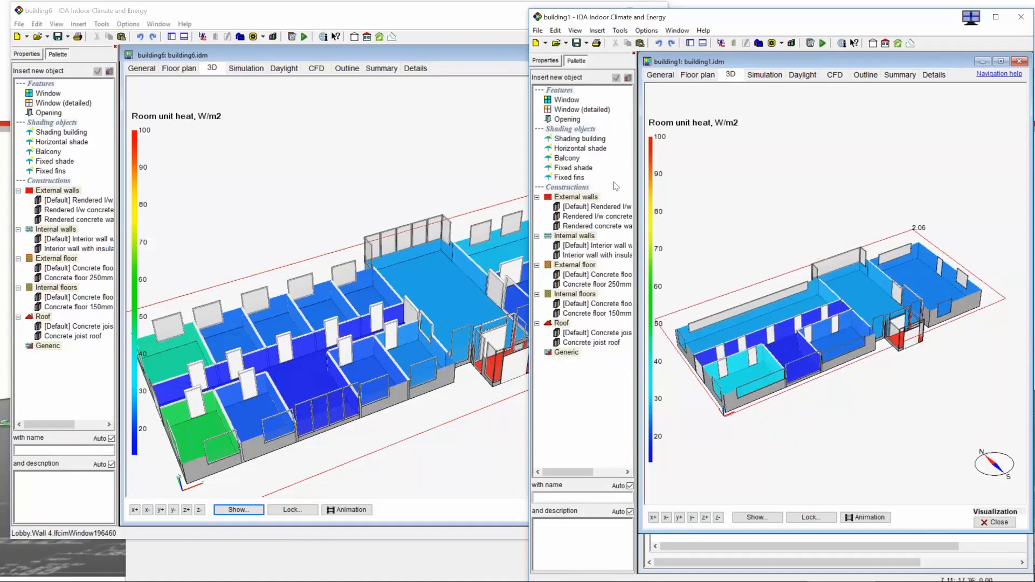
Step: Close the building6 model, discarding its unsaved changes
click(427, 62)
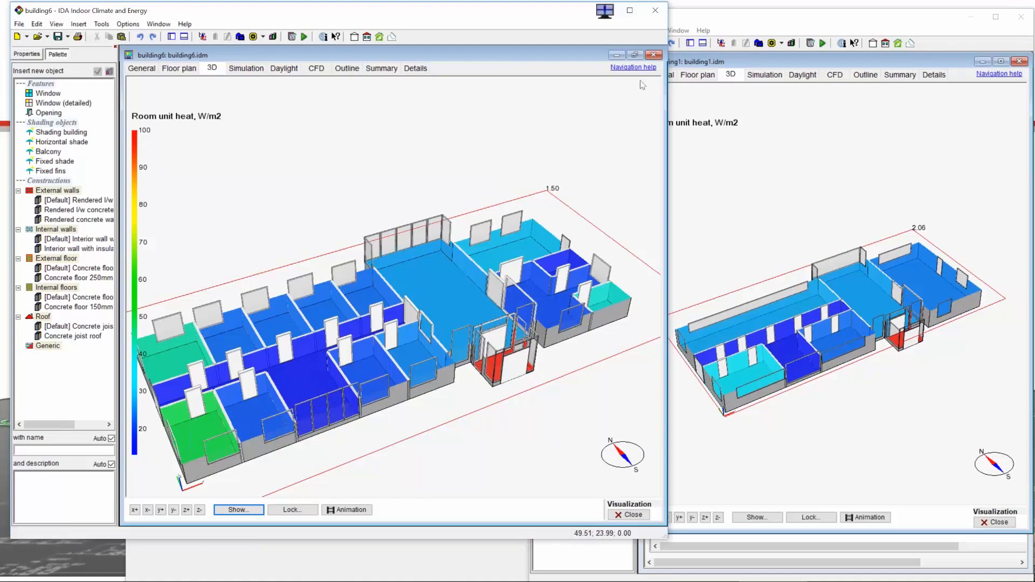
click(654, 55)
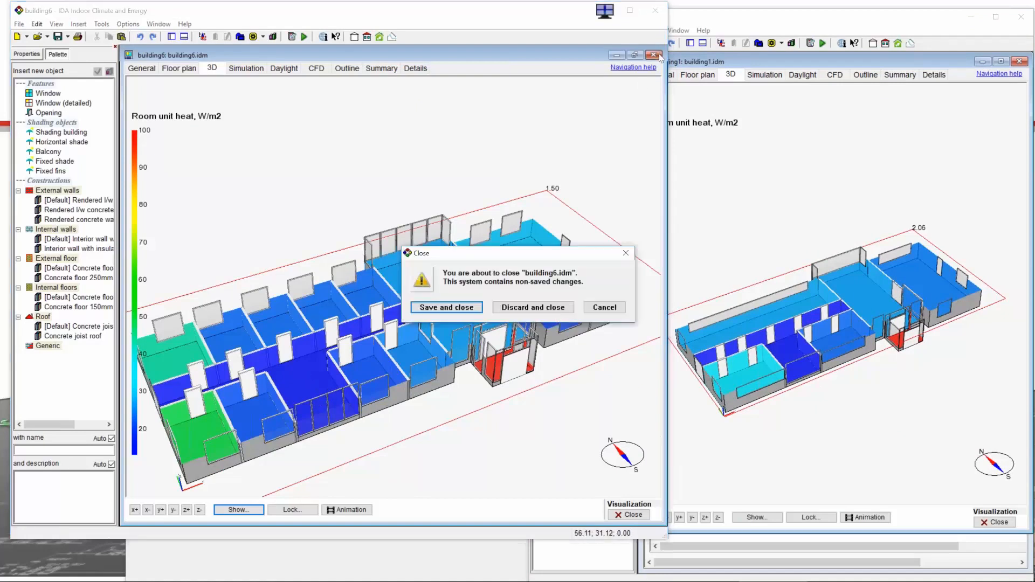
click(560, 309)
Step: Move the building1 model form aside and close the model, discarding its unsaved changes
click(690, 151)
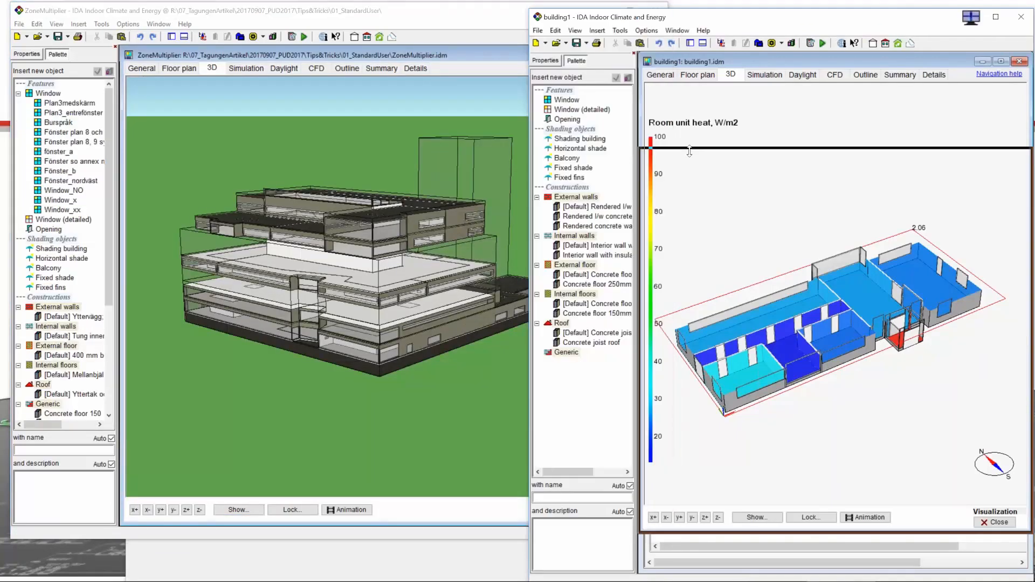
drag(689, 152, 690, 152)
drag(922, 159, 777, 153)
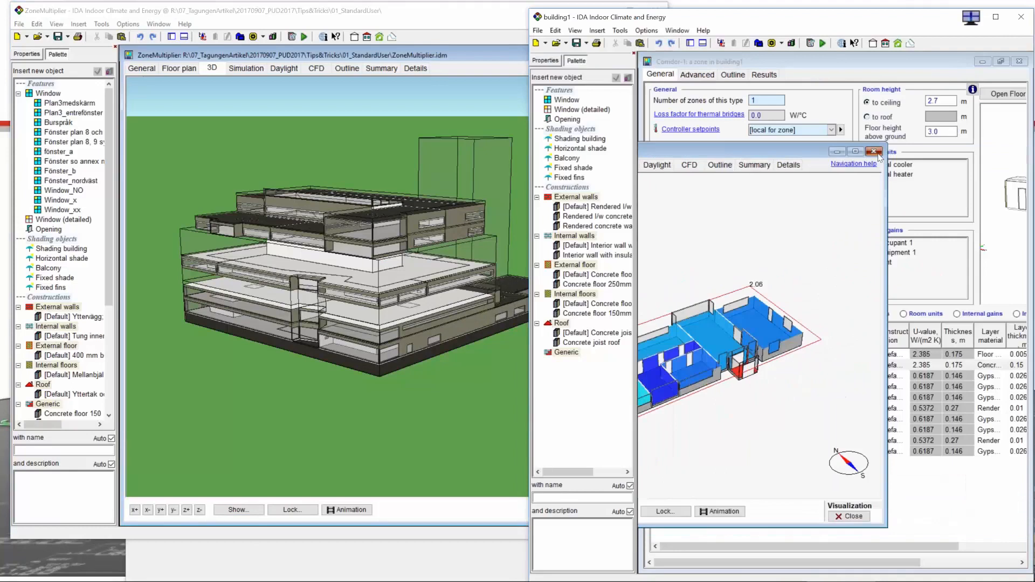
click(877, 154)
click(555, 308)
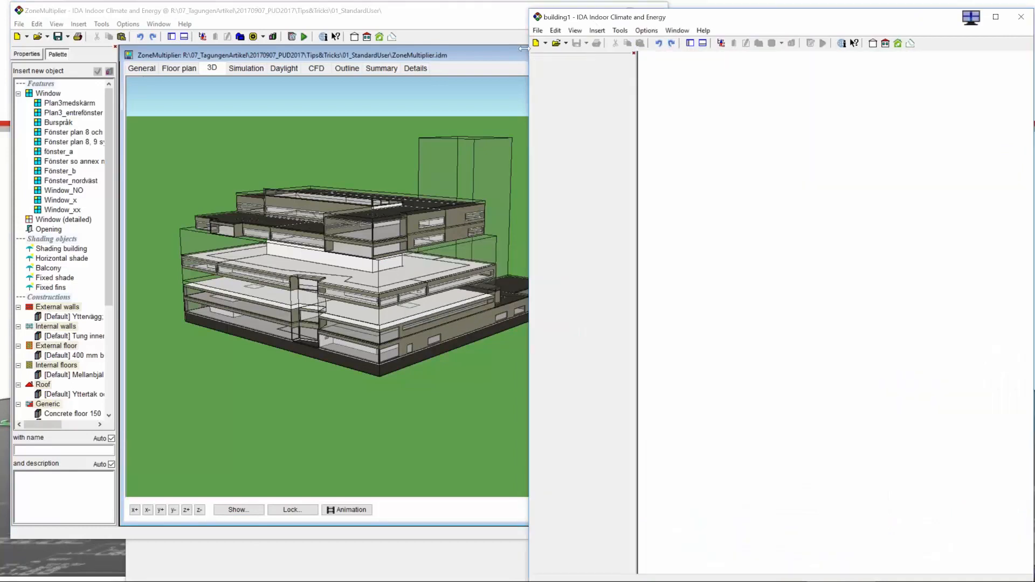
Step: Maximize the empty IDA ICE session and load Drag_Drop.idm by dropping it in from the 01_StandardUser folder
drag(816, 25, 485, 26)
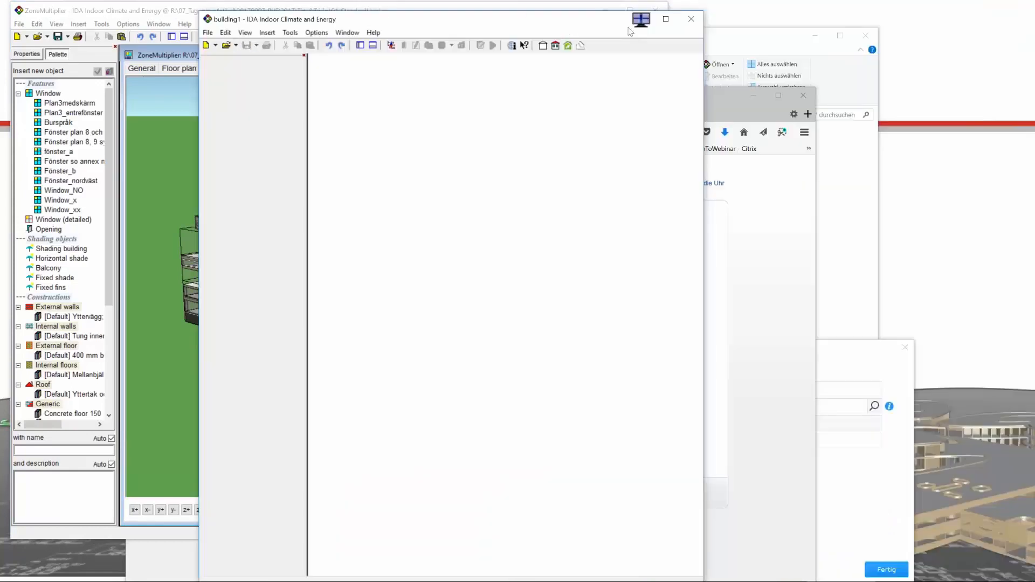
click(666, 19)
click(9, 18)
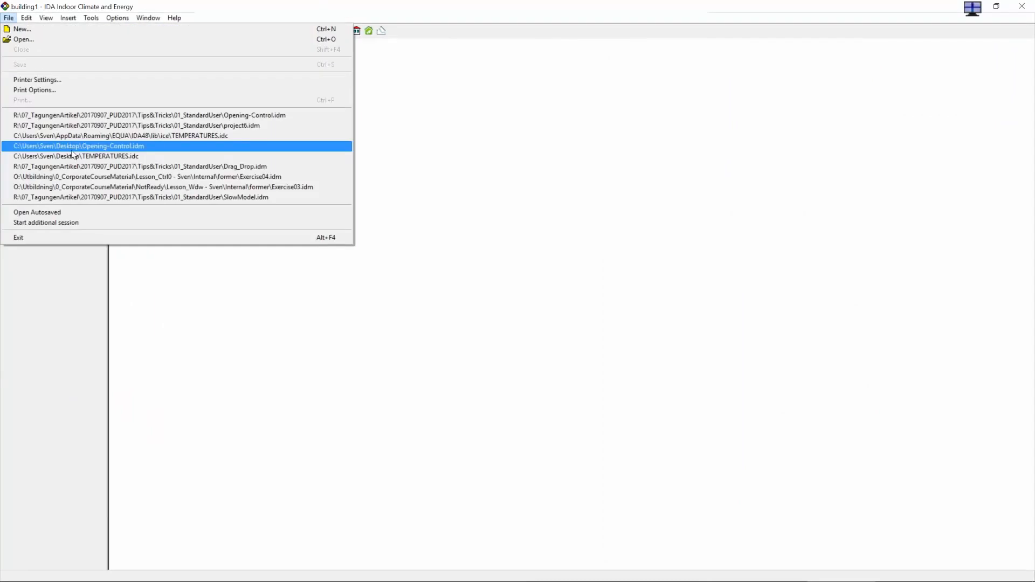
click(418, 534)
mouse_move(384, 580)
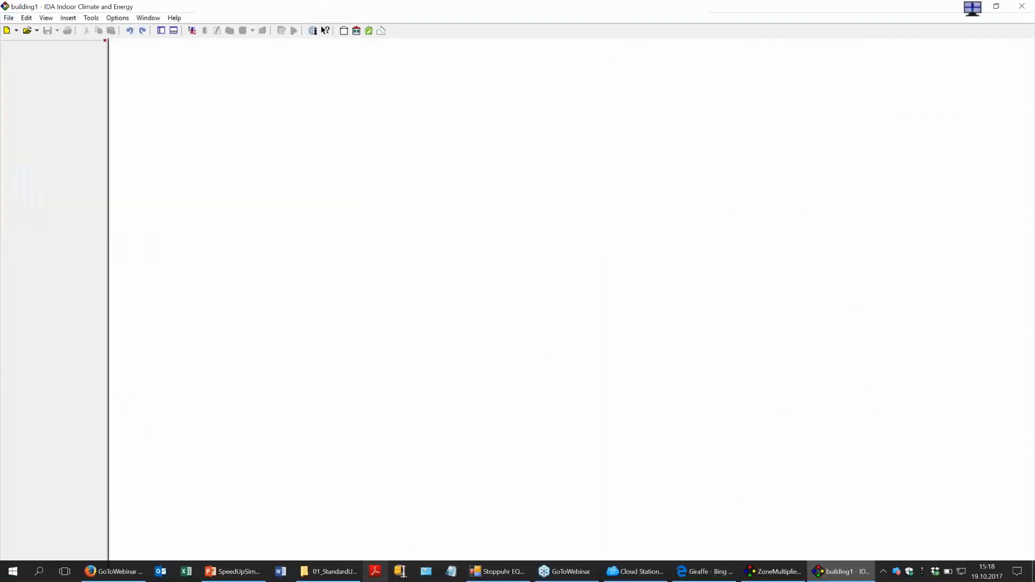
click(318, 572)
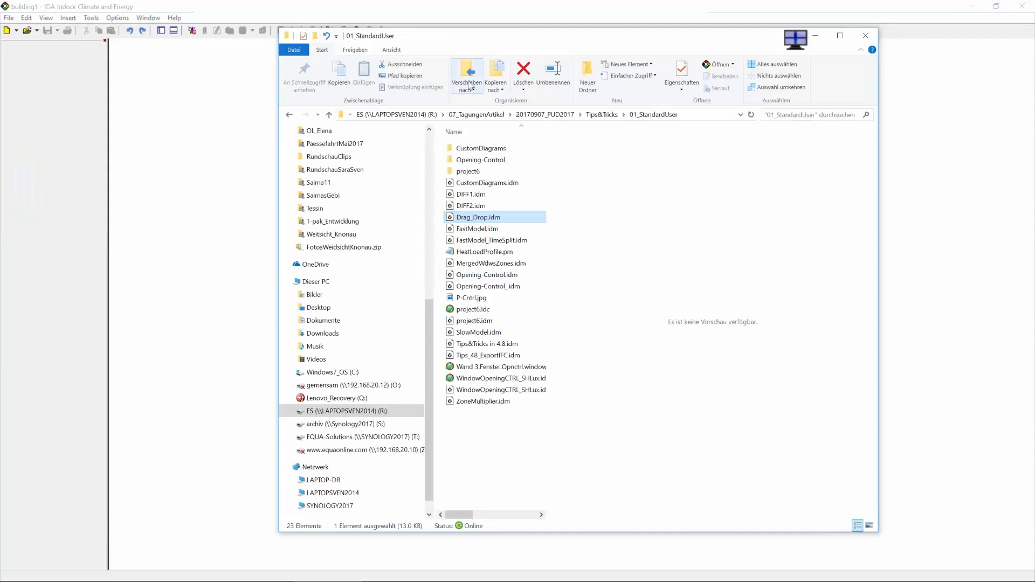
drag(455, 41, 641, 77)
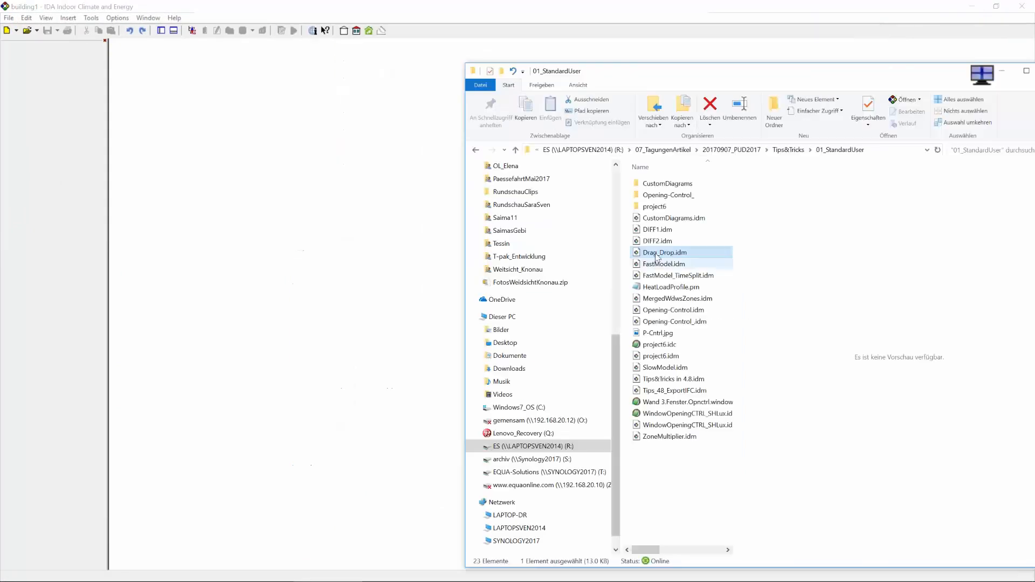
drag(658, 258, 296, 281)
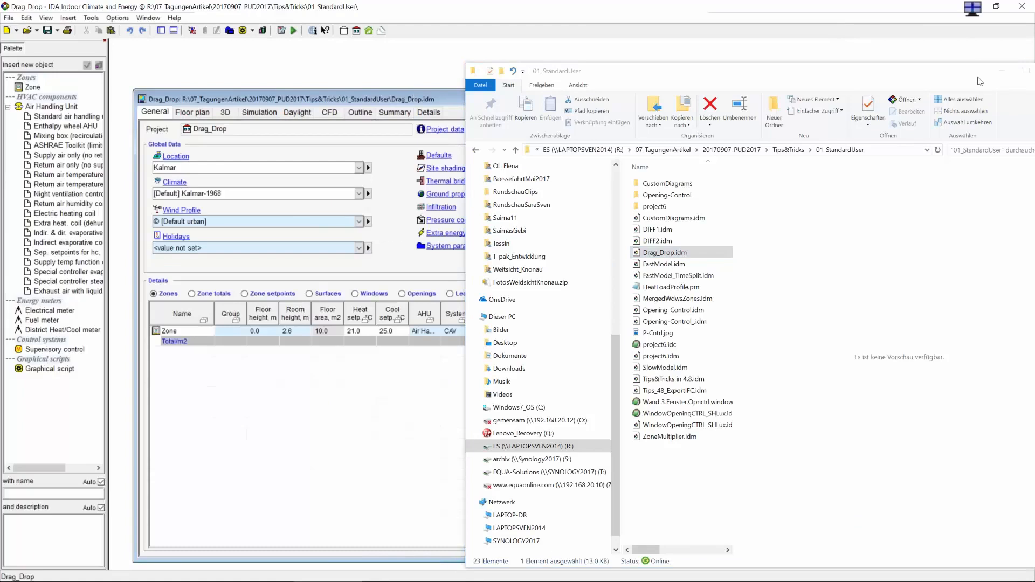
Step: Minimize the file explorer and open the IDA resources of Drag_Drop, showing its zone template and glazing entries
click(1002, 70)
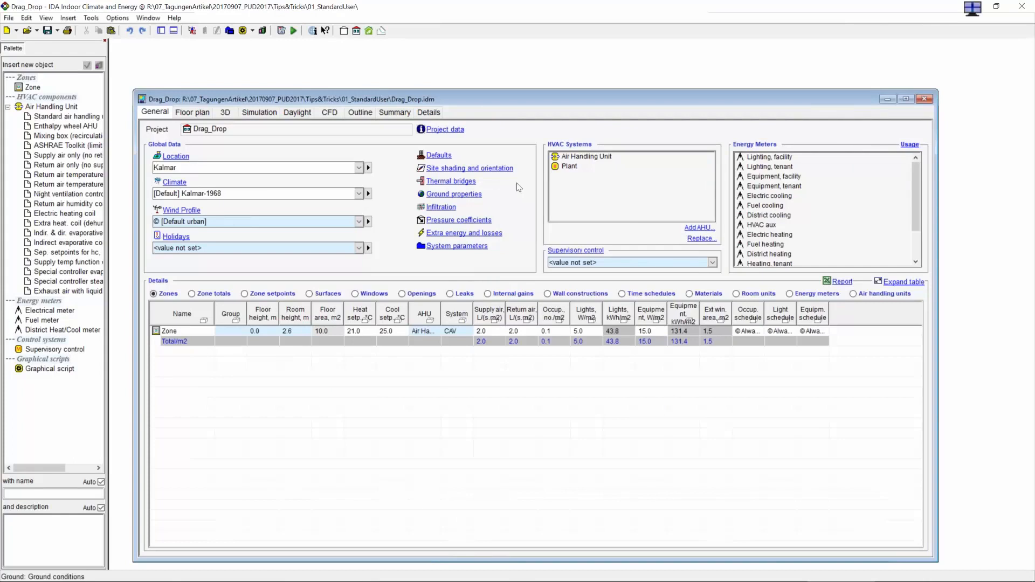
click(230, 30)
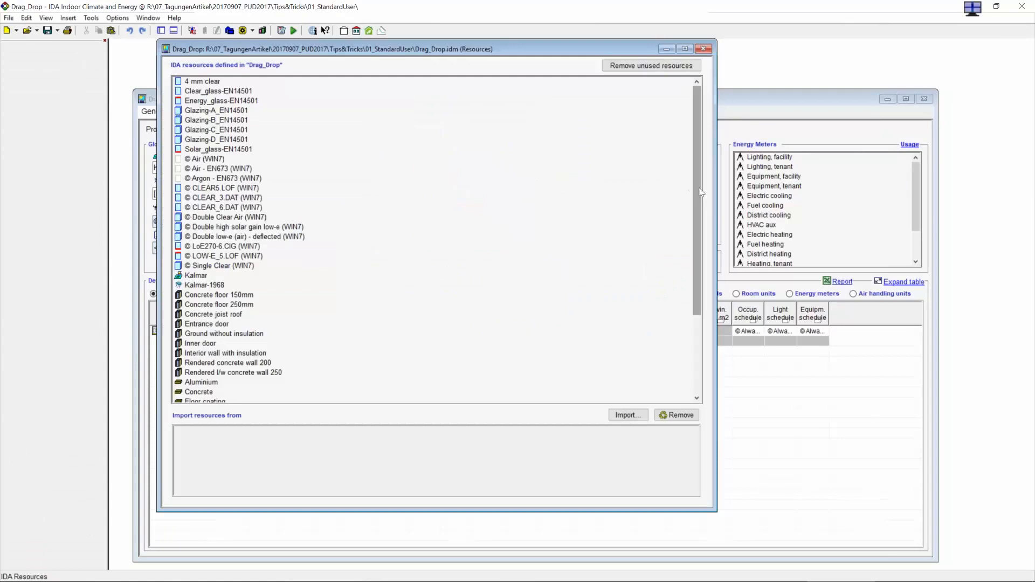
drag(697, 198, 697, 275)
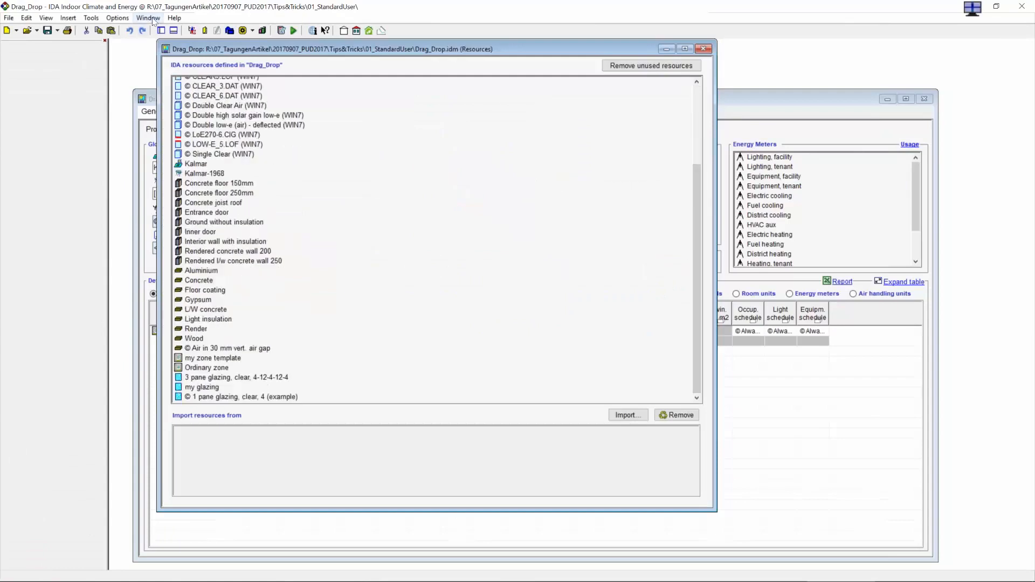
click(152, 19)
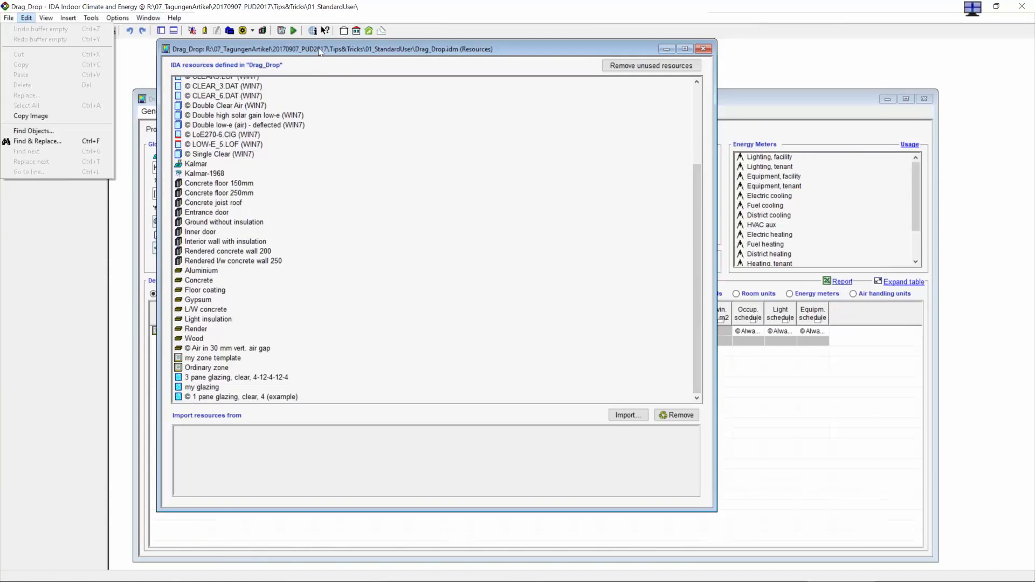
Step: Create a new building model and place its form beside the Drag_Drop resources list, without its zone form in the way
click(357, 32)
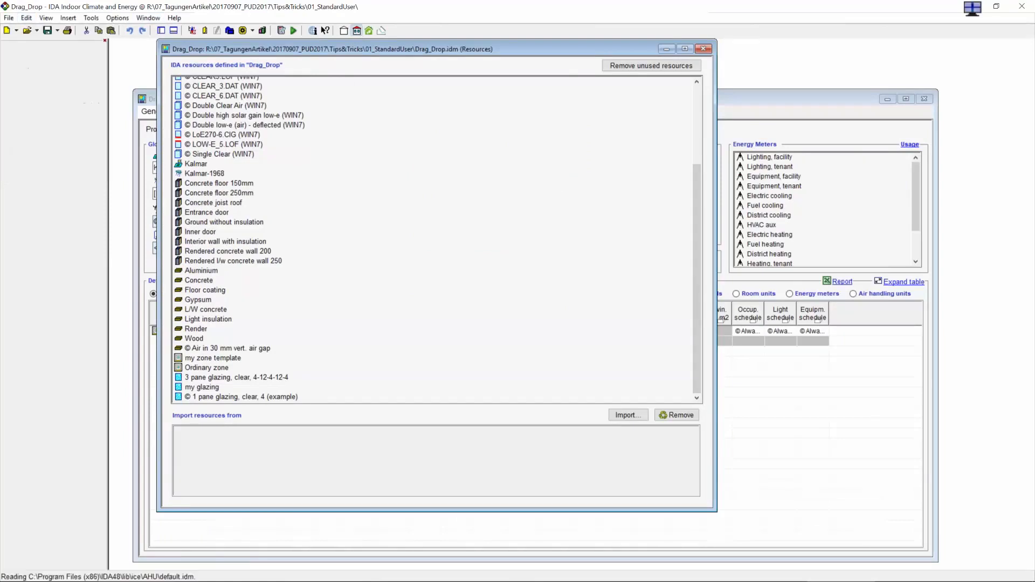
drag(349, 64, 506, 66)
double_click(387, 296)
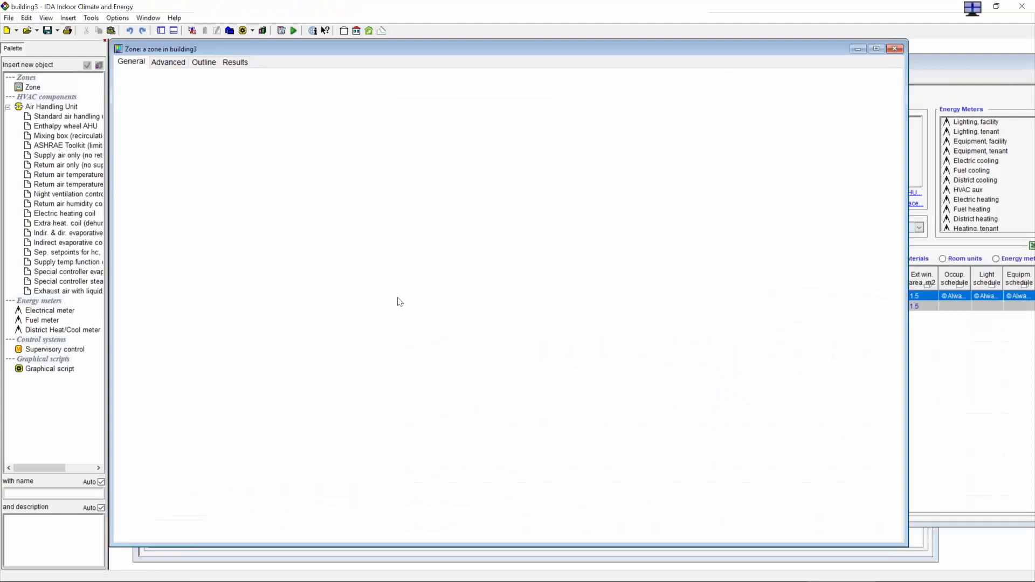
drag(457, 50, 696, 68)
drag(799, 75, 473, 187)
click(808, 179)
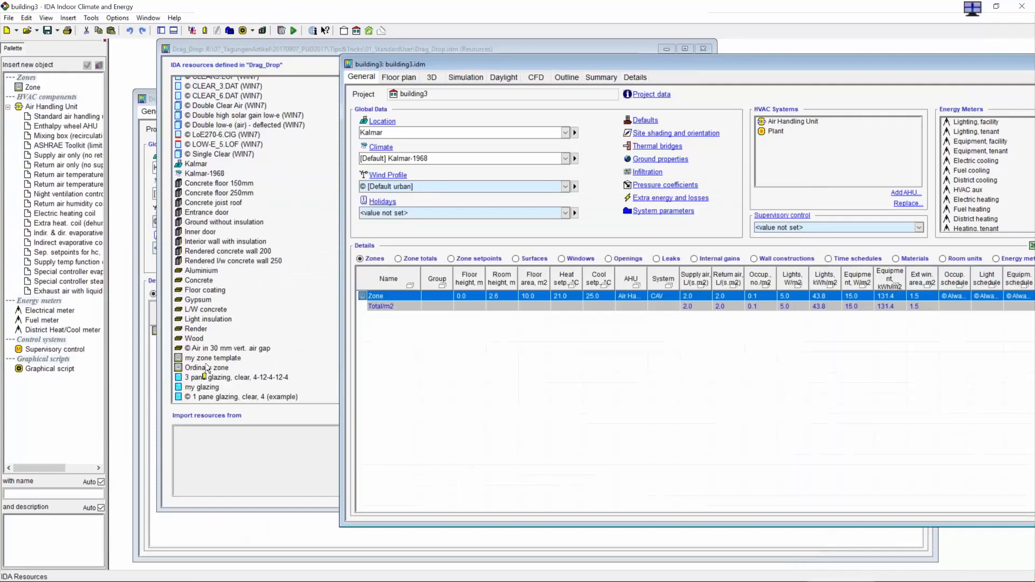
Step: Copy the my glazing resource from Drag_Drop into the building3 model
drag(193, 387, 629, 259)
drag(820, 179, 823, 174)
click(784, 71)
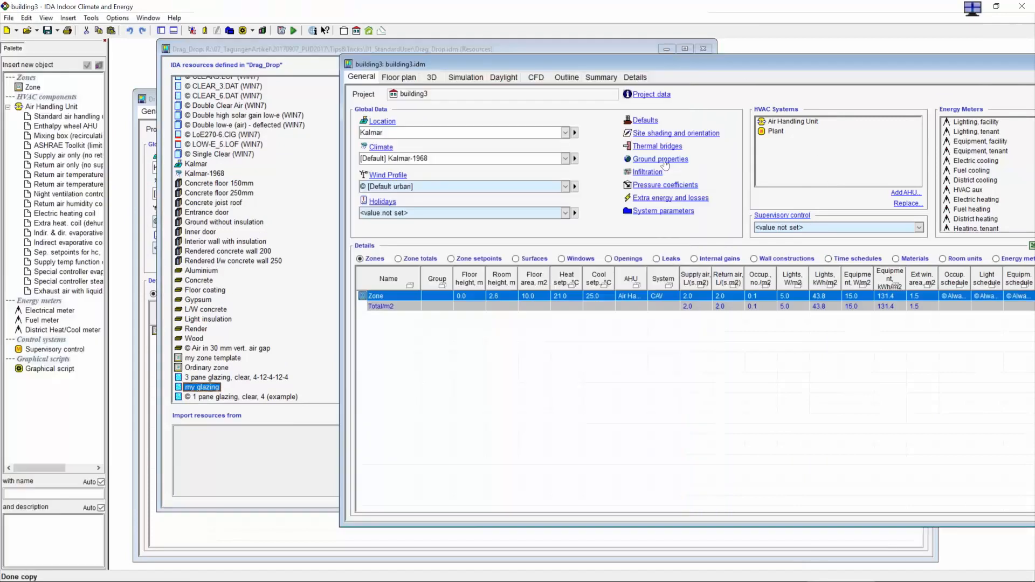
Step: Check the glazing choices of the window in building3's zone for my glazing, and close the window and zone forms
double_click(397, 293)
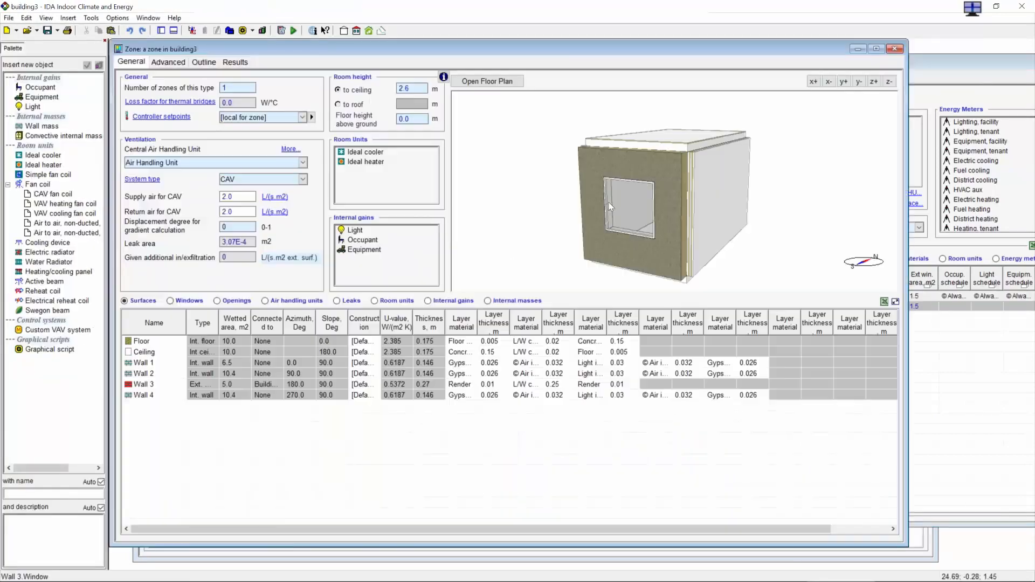
double_click(622, 226)
click(376, 101)
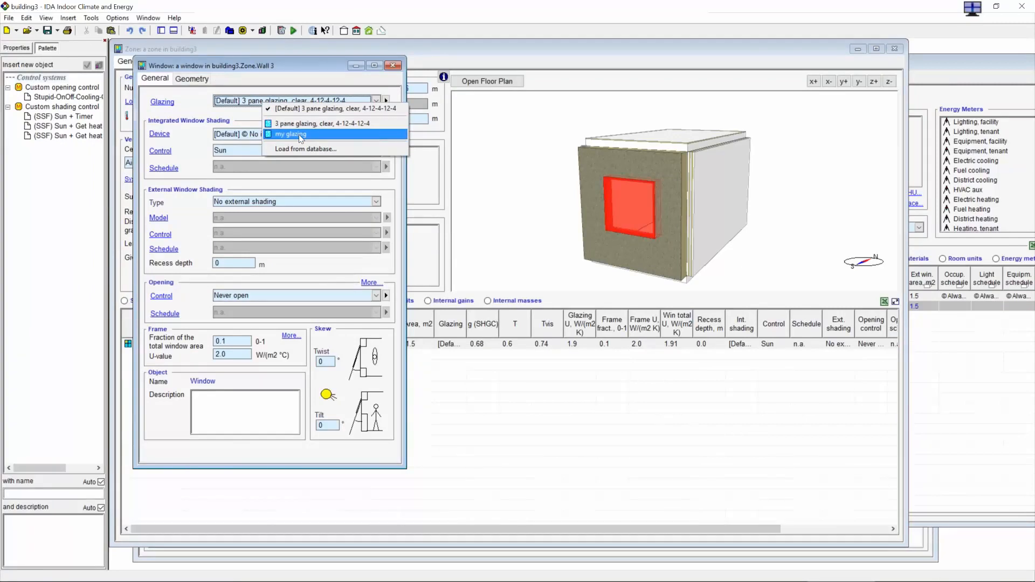
click(393, 65)
click(394, 66)
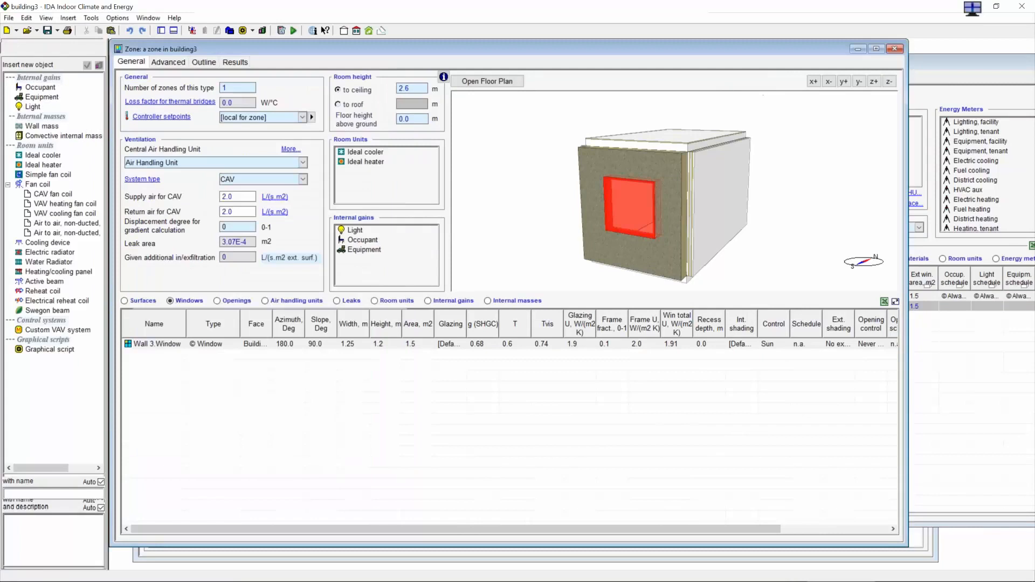
click(894, 49)
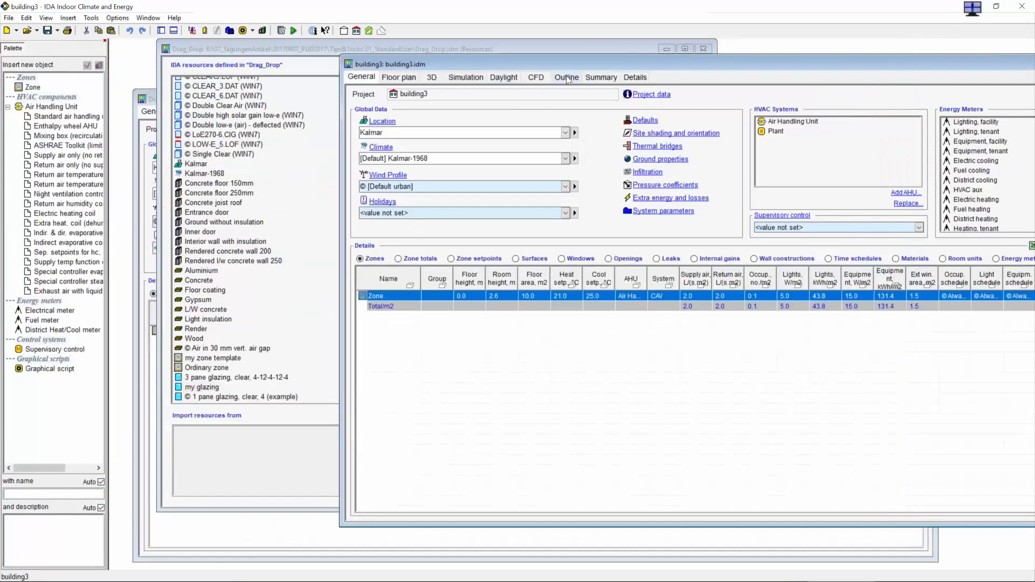
Step: Add an OUTPUT-FILE object to building3's detailed results
click(632, 78)
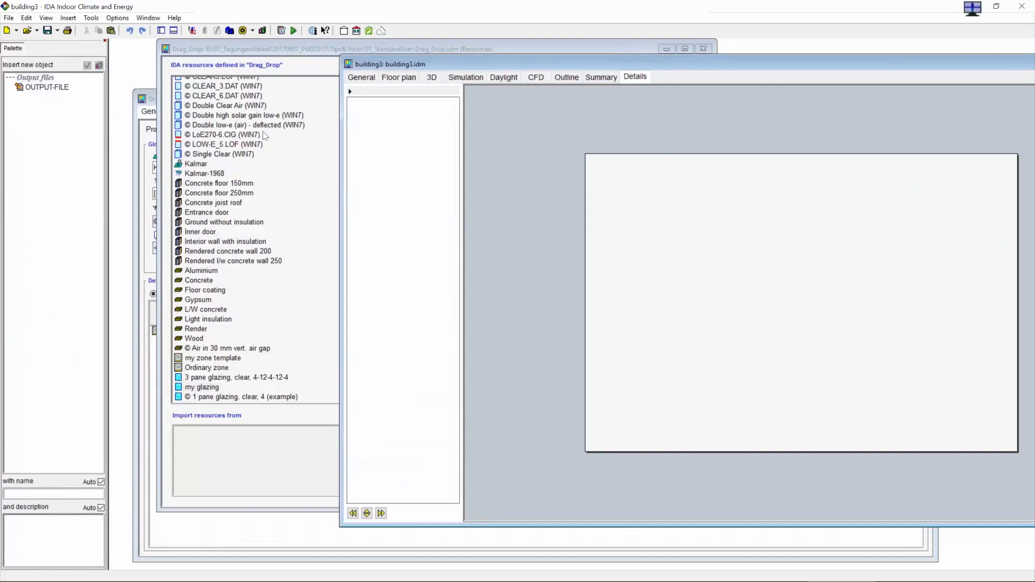
drag(38, 89, 615, 237)
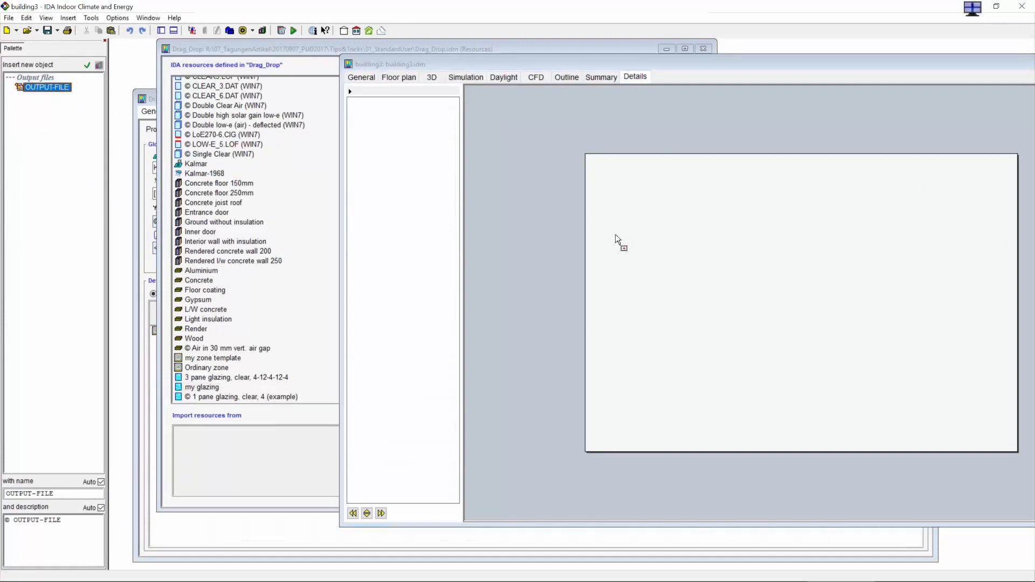
drag(616, 234, 616, 234)
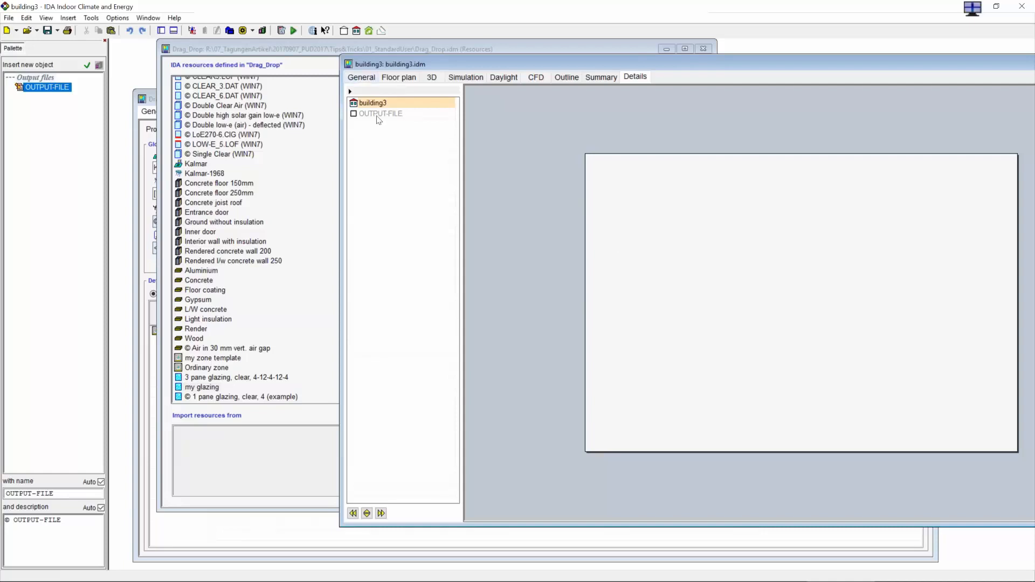
Step: Open the boiler in building3's plant and list its variables in a form widened to show the logging and description columns
click(360, 79)
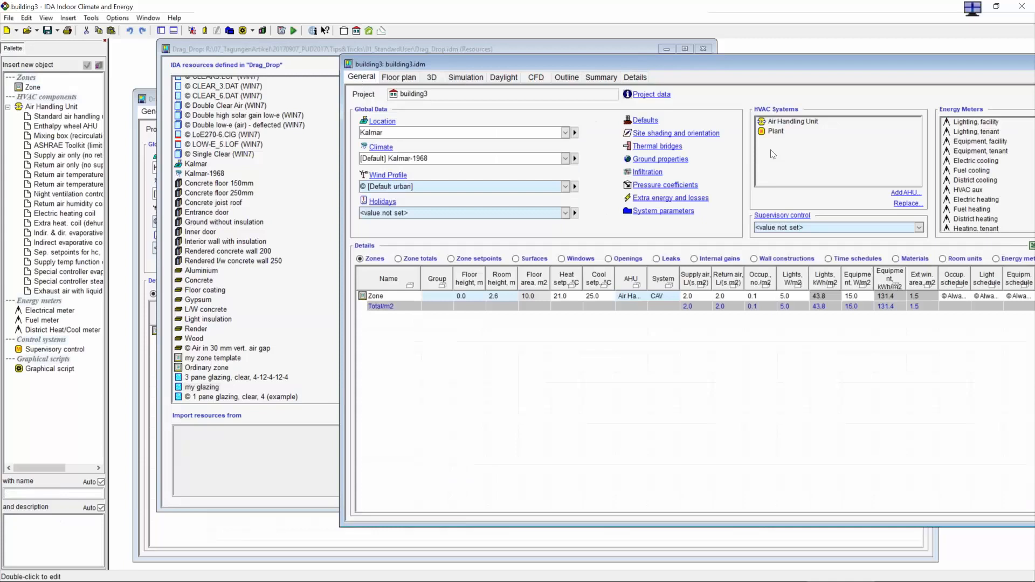
double_click(775, 132)
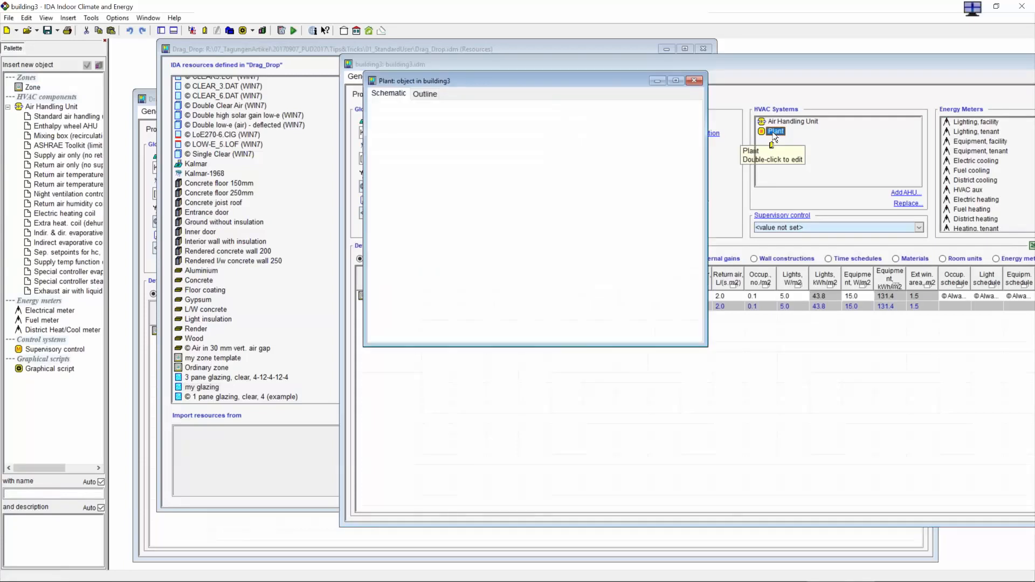
double_click(526, 214)
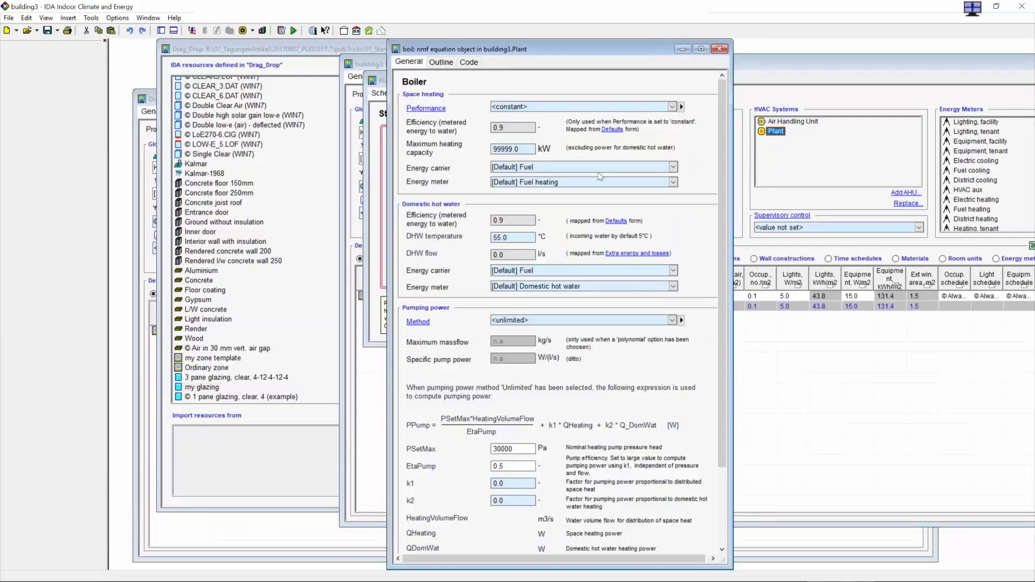
click(441, 64)
click(435, 100)
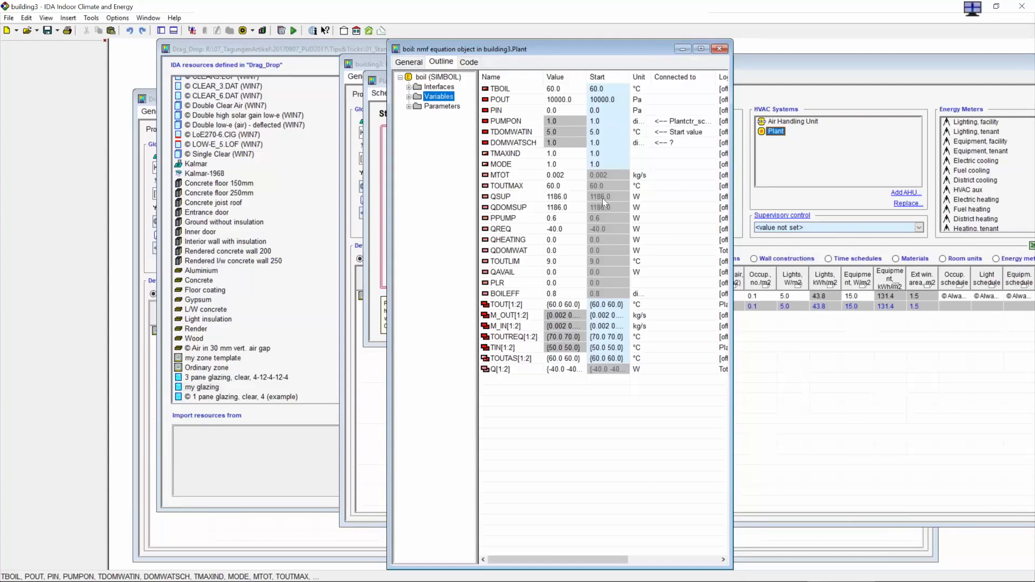
drag(733, 196, 841, 196)
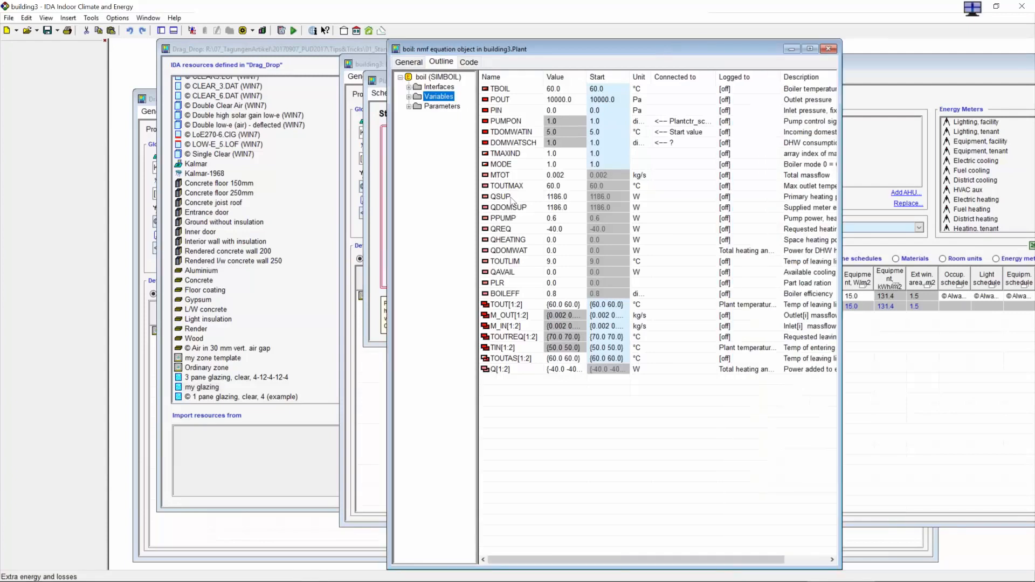
Step: Log the boiler's QSUP variable to OUTPUT-FILE
double_click(512, 201)
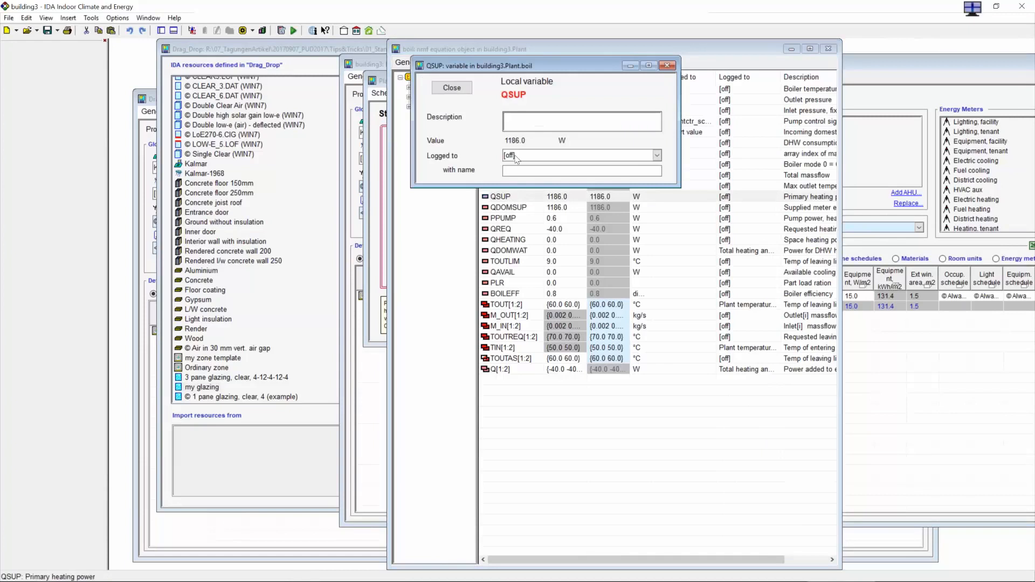
click(657, 155)
click(572, 180)
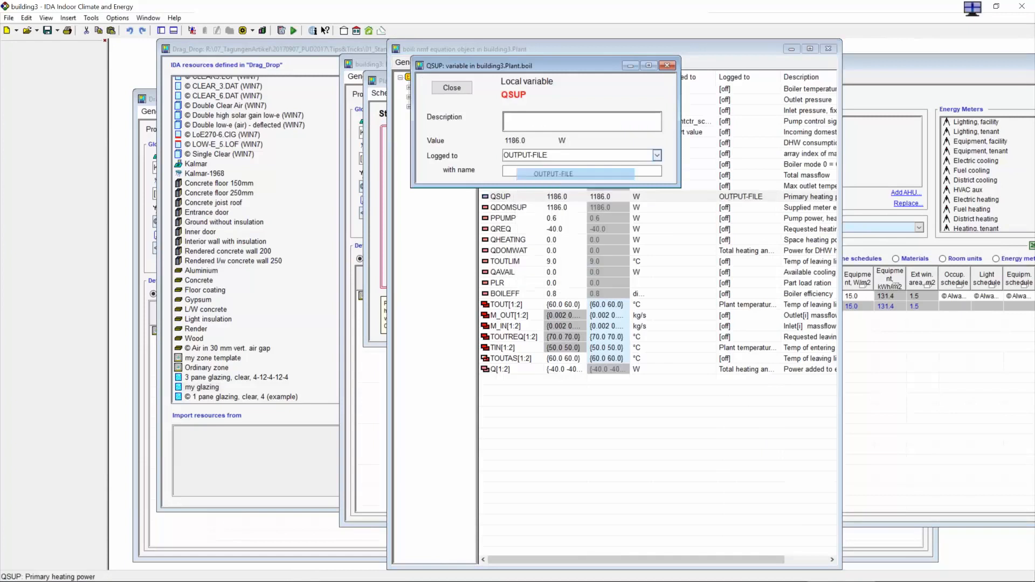
click(452, 87)
Step: Run building3's heating load simulation and open the OUTPUT-FILE diagram from the detailed results
click(294, 31)
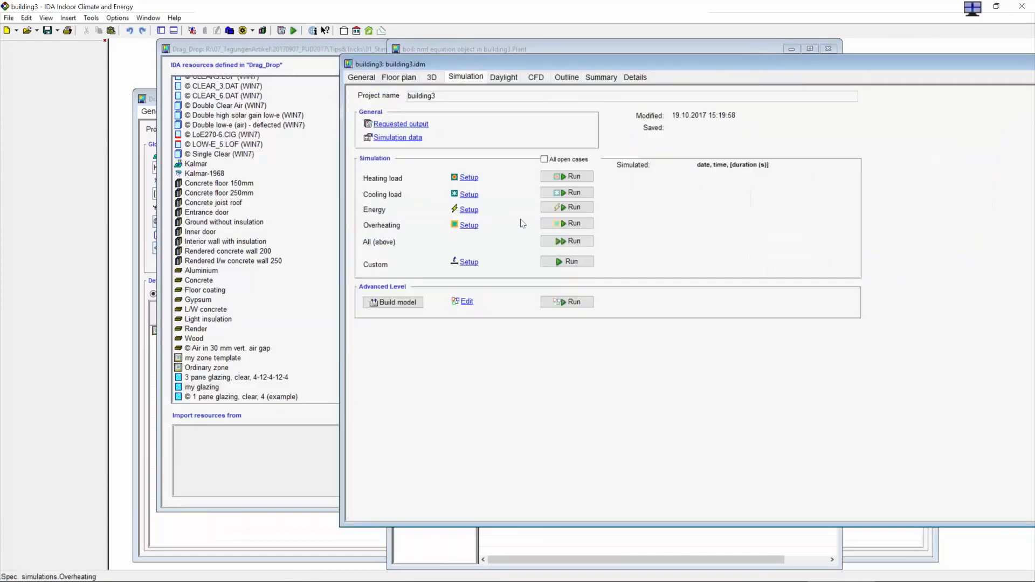
click(570, 180)
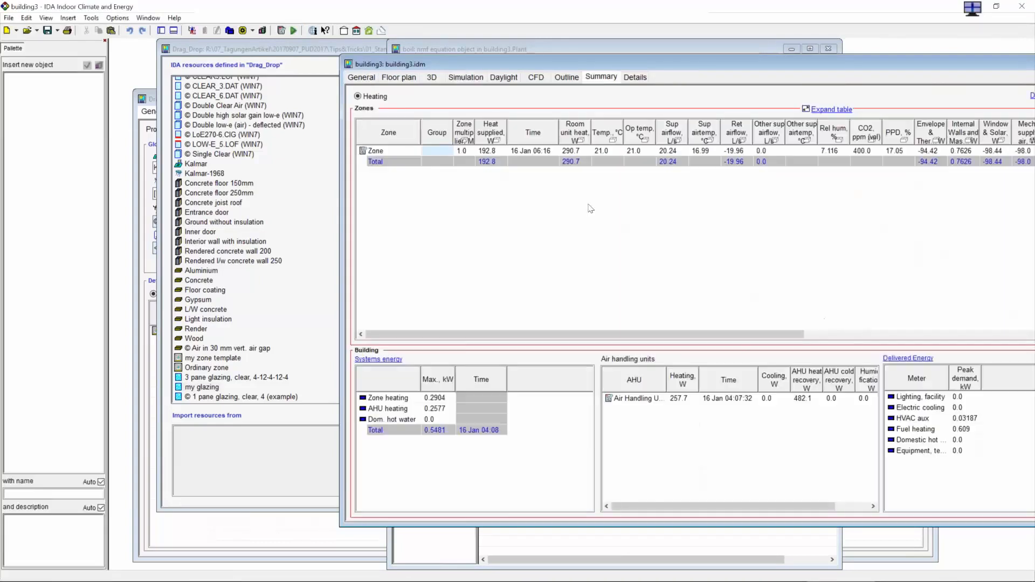
click(634, 79)
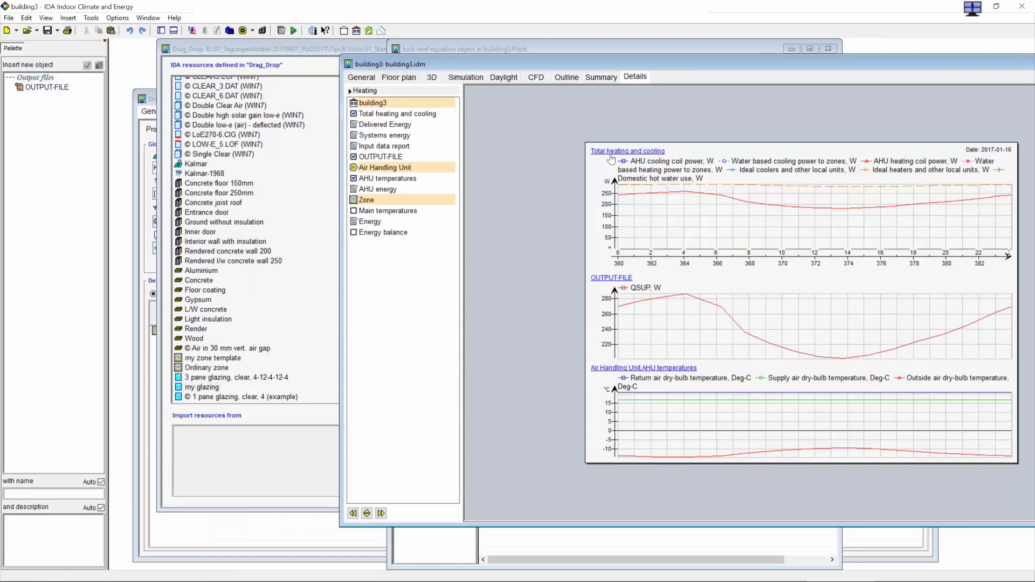
double_click(380, 157)
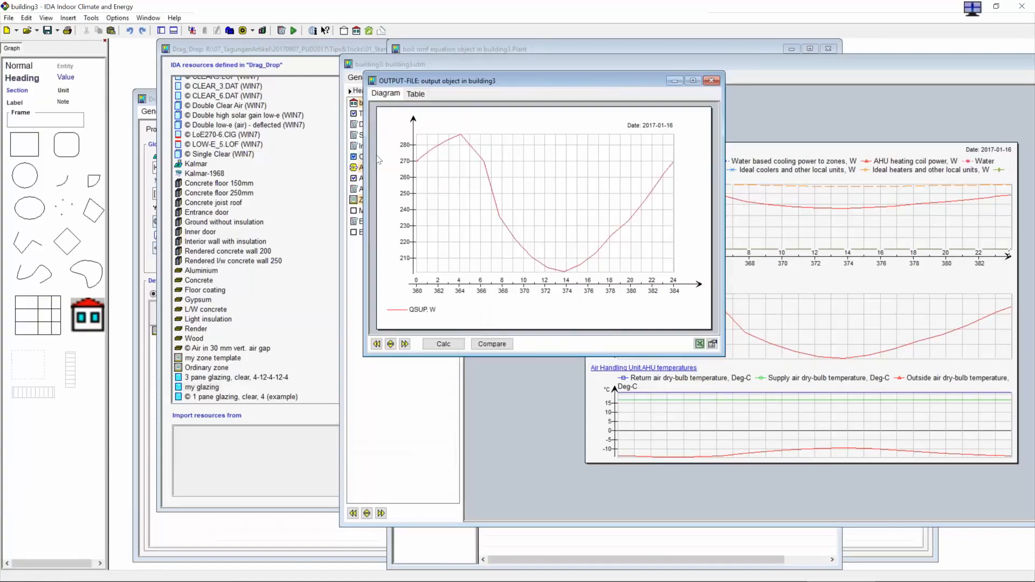
Step: Add the zone's mean air temperature curve from the Main temperatures diagram to the OUTPUT-FILE diagram, with both diagrams arranged side by side
drag(553, 84, 364, 168)
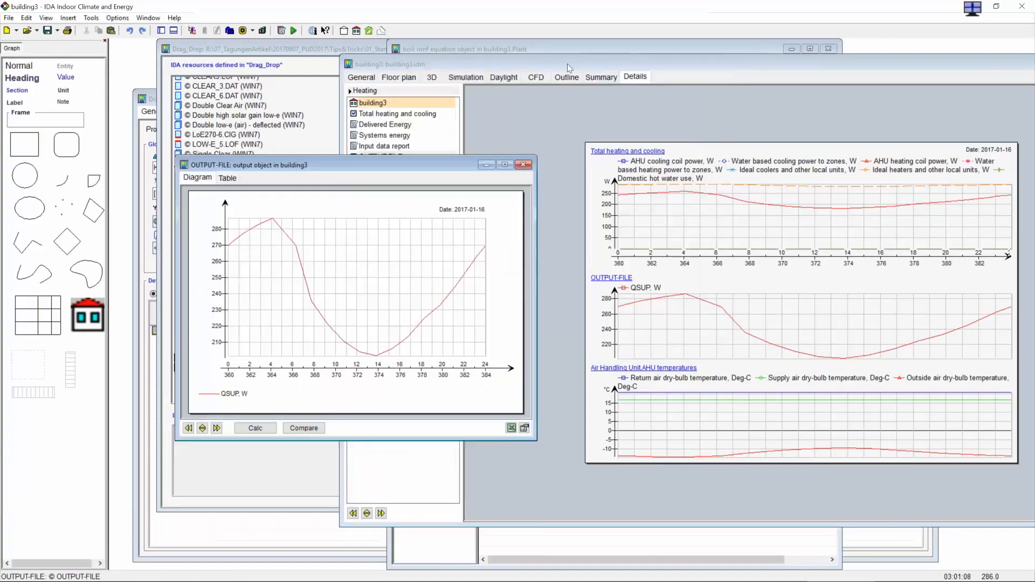
drag(570, 67, 716, 86)
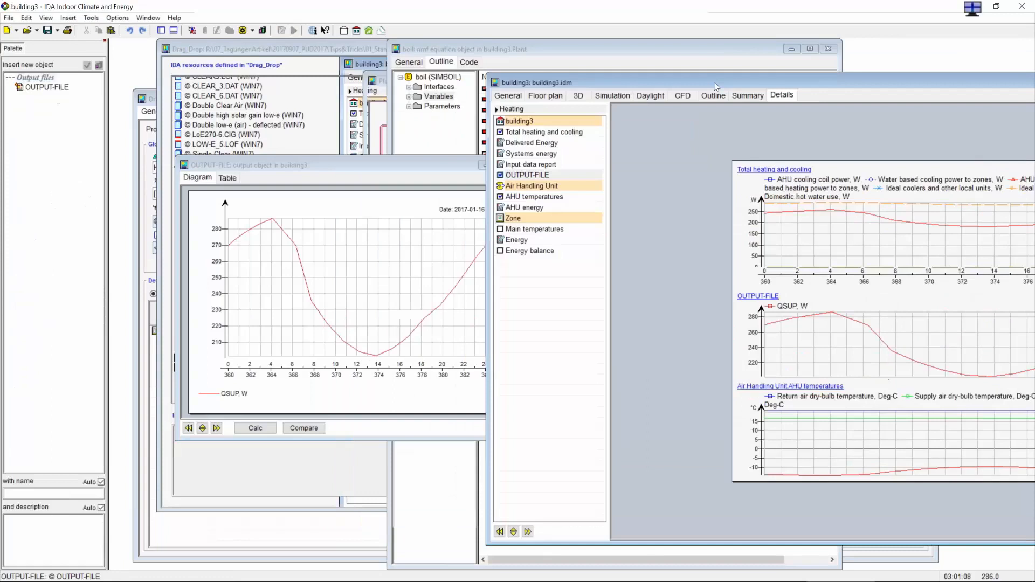
double_click(555, 229)
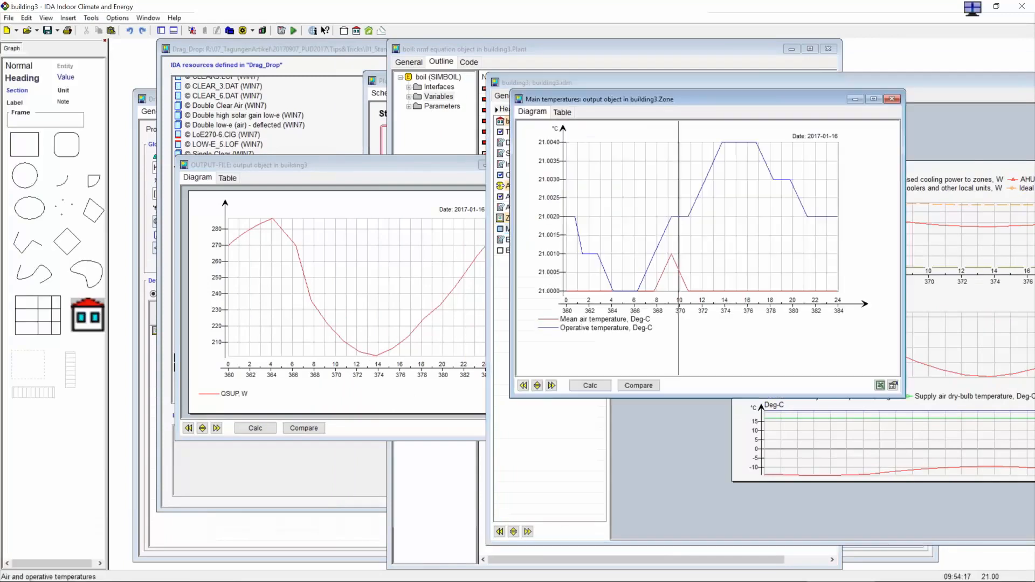
click(555, 323)
click(377, 300)
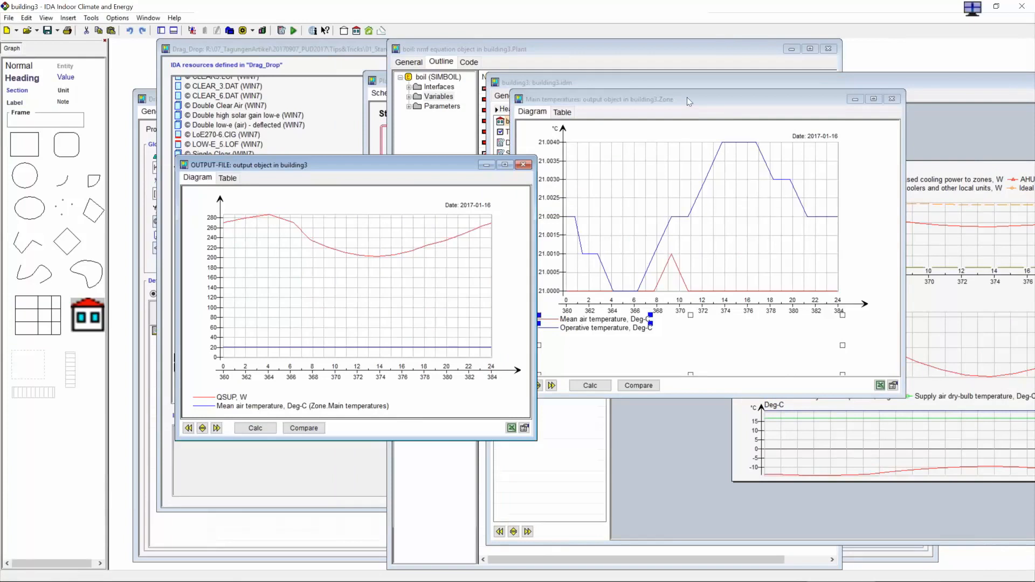
drag(688, 101, 765, 192)
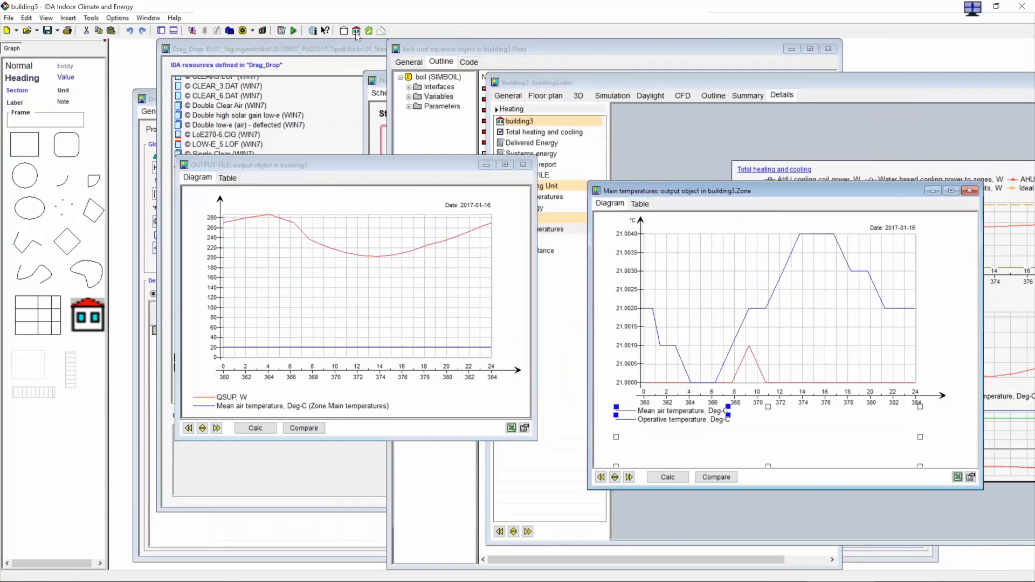
Step: Start the energy simulation of building3, stop it partway and abort the run
click(293, 31)
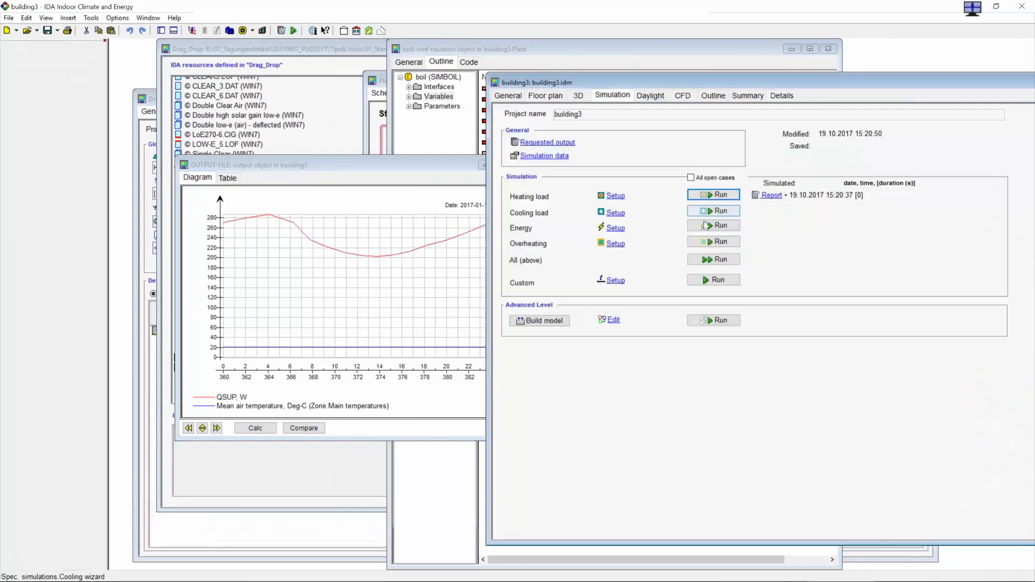
click(712, 241)
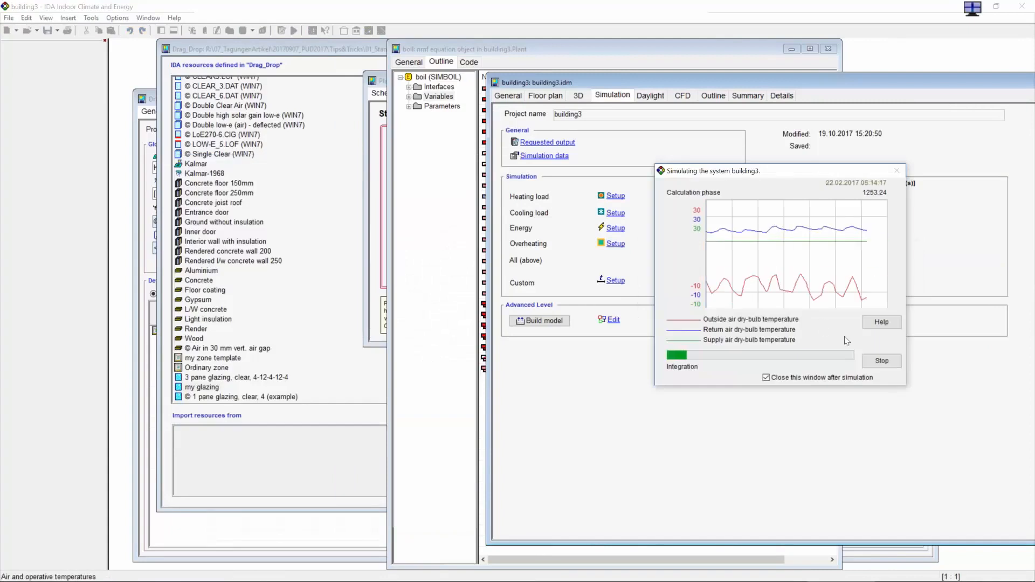
click(882, 360)
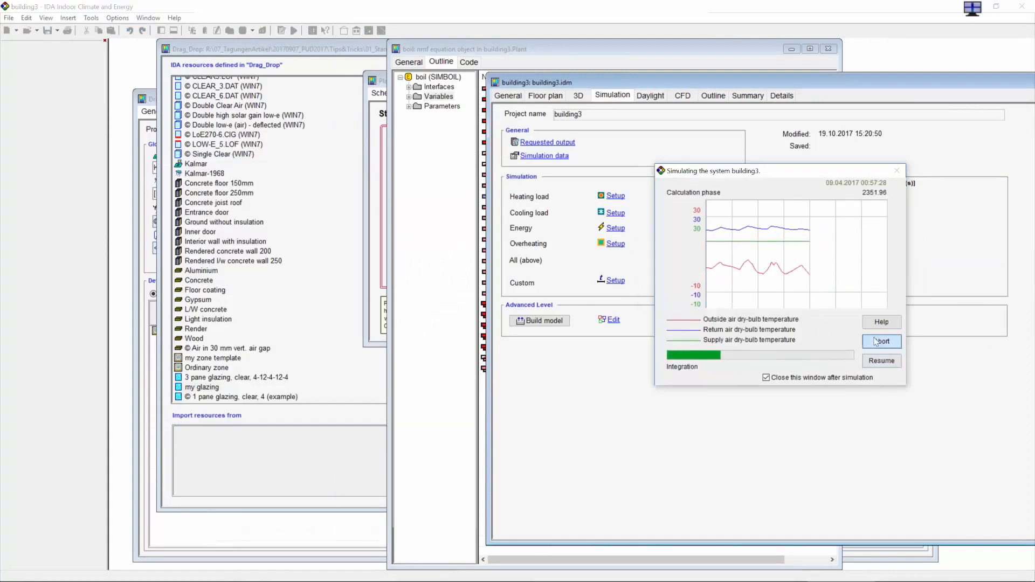
click(876, 342)
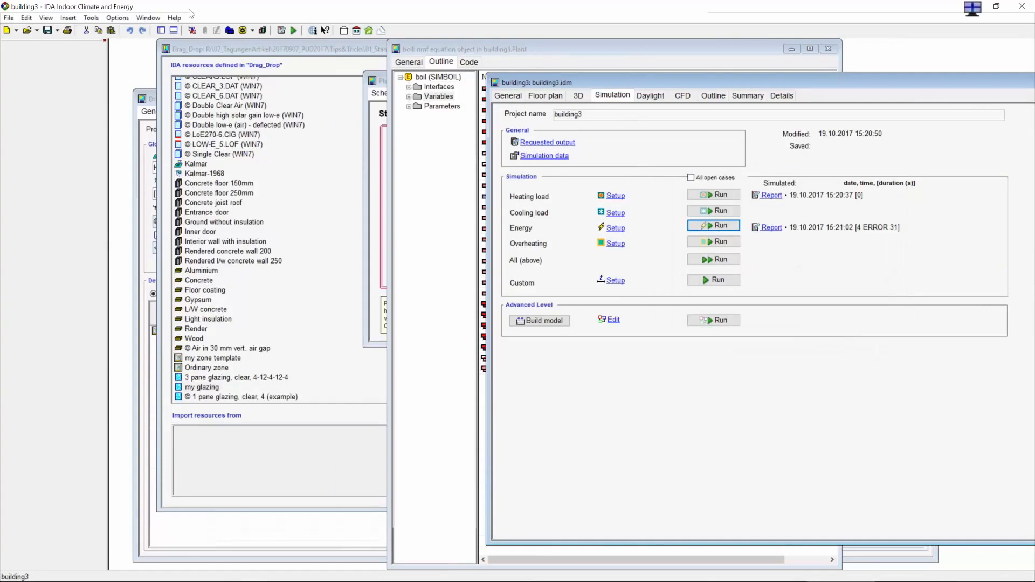
Step: Open the OUTPUT-FILE diagram from building3's detailed energy results and move the building window clear of it
click(148, 17)
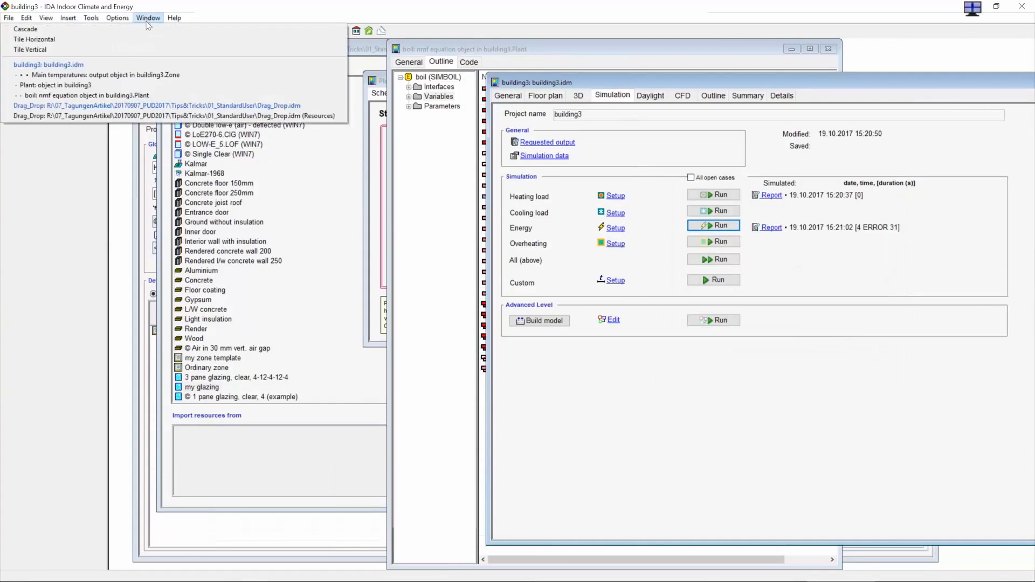
click(124, 65)
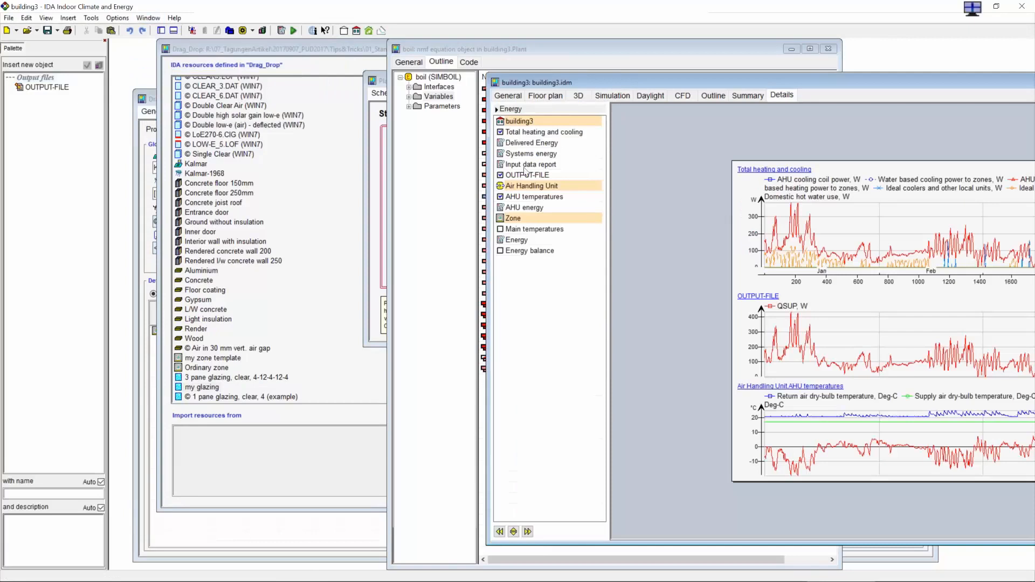
click(531, 175)
double_click(531, 175)
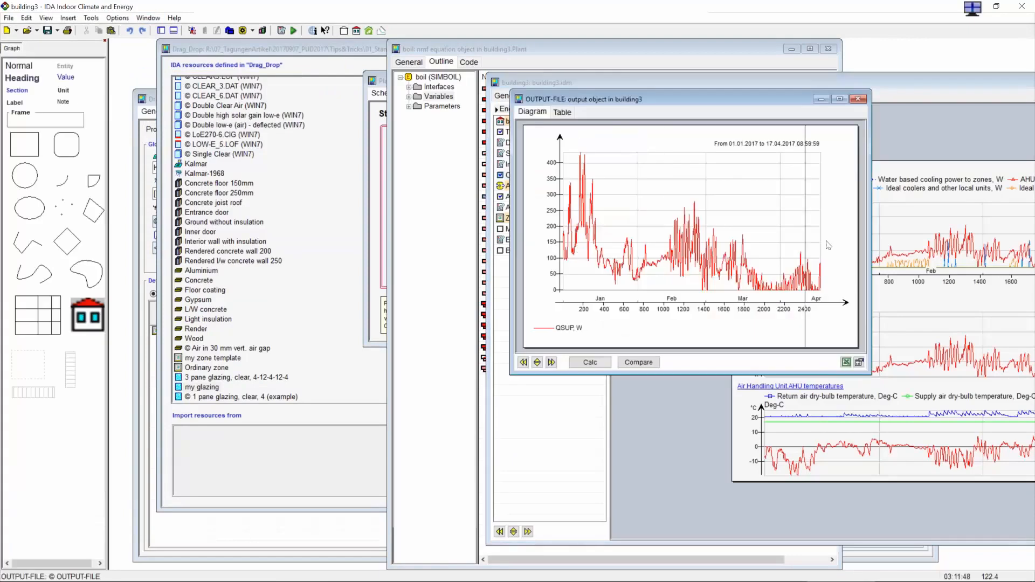
click(919, 87)
drag(929, 90, 1034, 114)
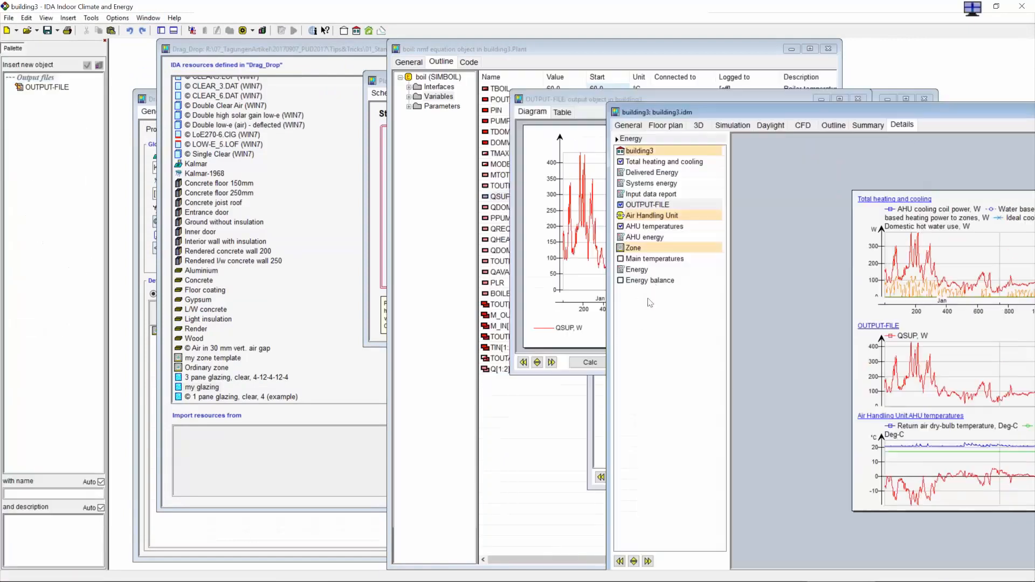
Step: Add the mean air temperature curve from the zone's Main temperatures diagram to the OUTPUT-FILE diagram, and minimize OUTPUT-FILE
double_click(654, 258)
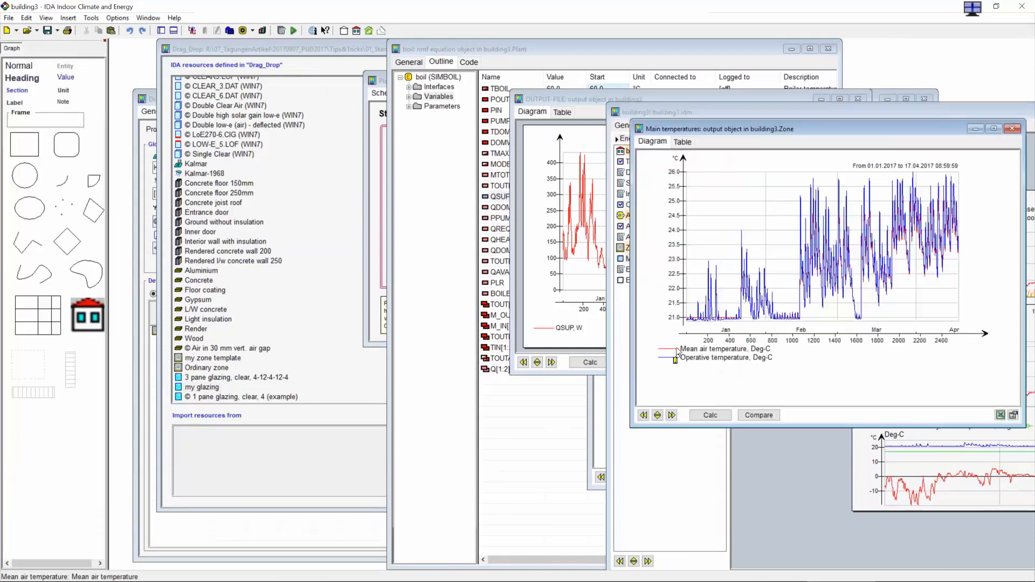
drag(678, 352, 592, 291)
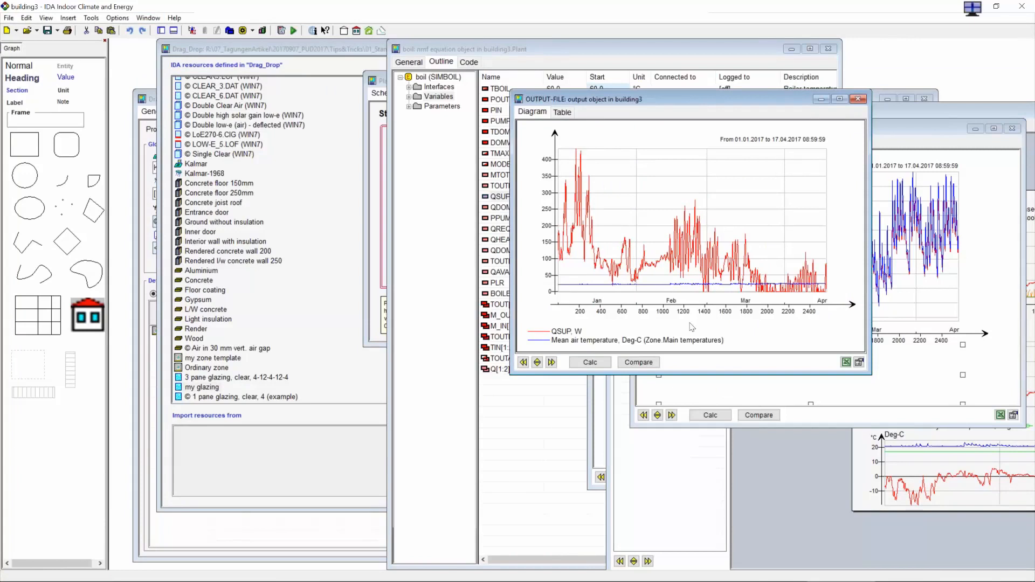
click(821, 99)
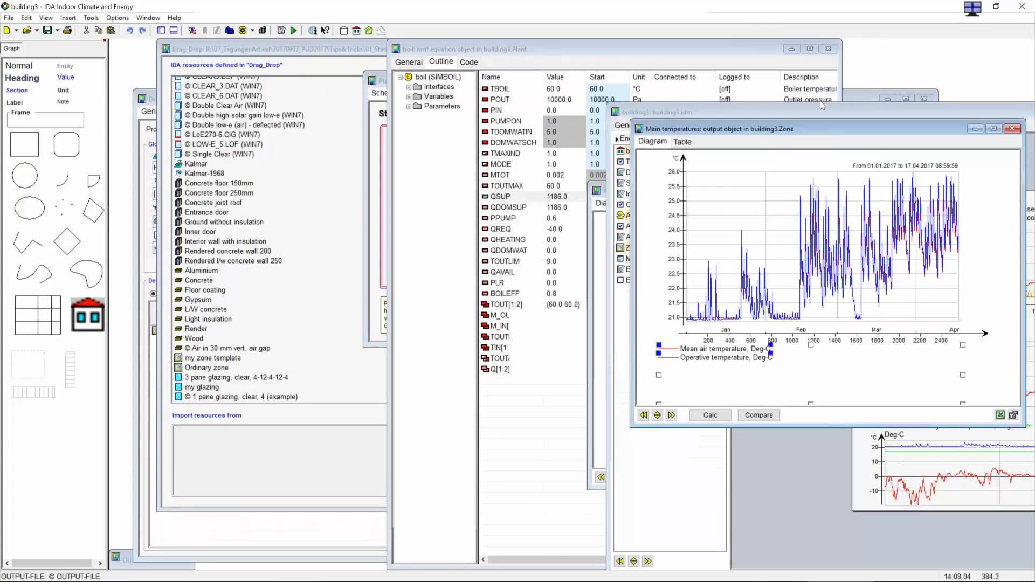
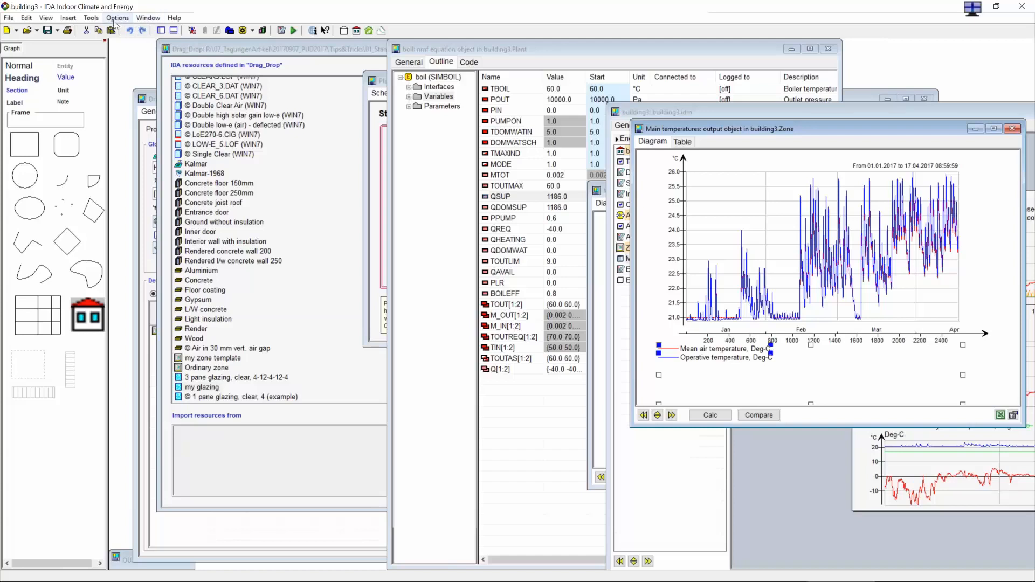
Step: Open project6.idm and add the Drag_Drop building to its version table as a new base case
click(16, 20)
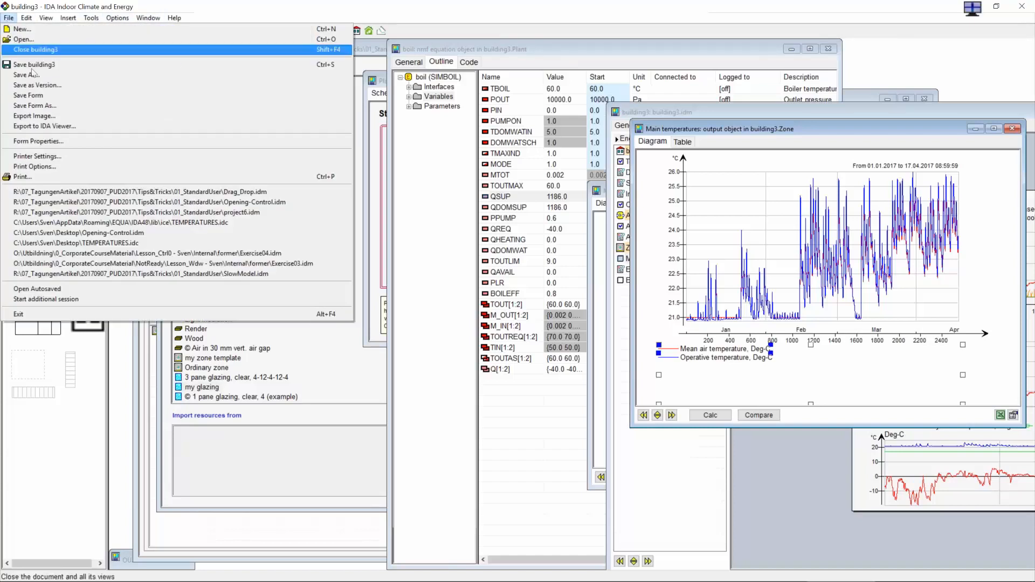
click(133, 211)
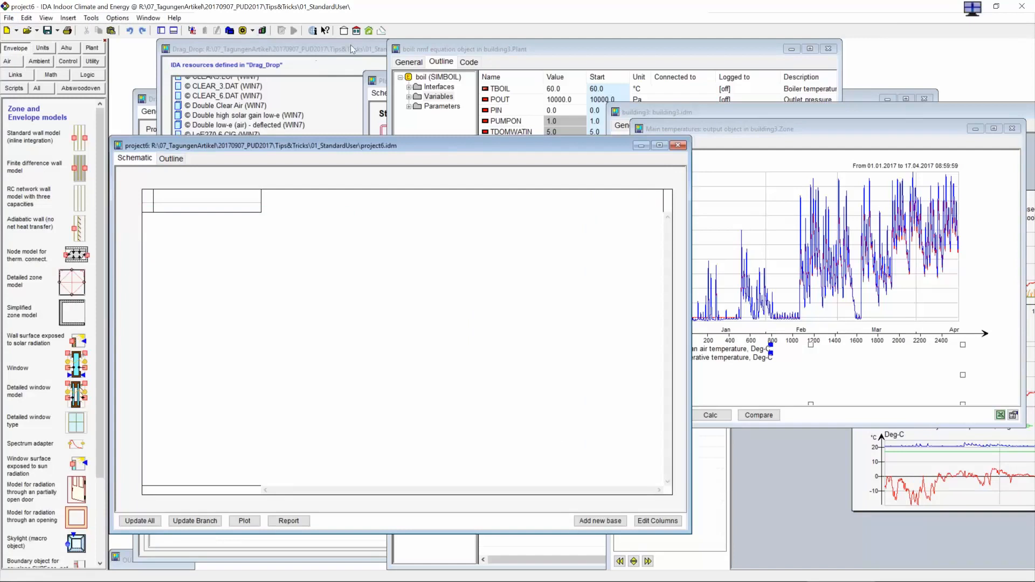
click(154, 17)
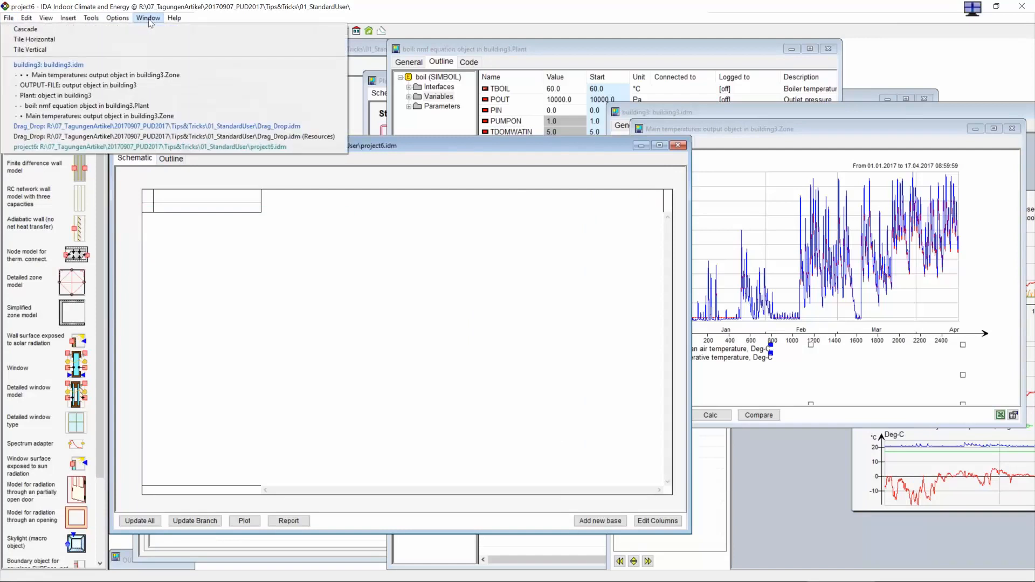
click(156, 126)
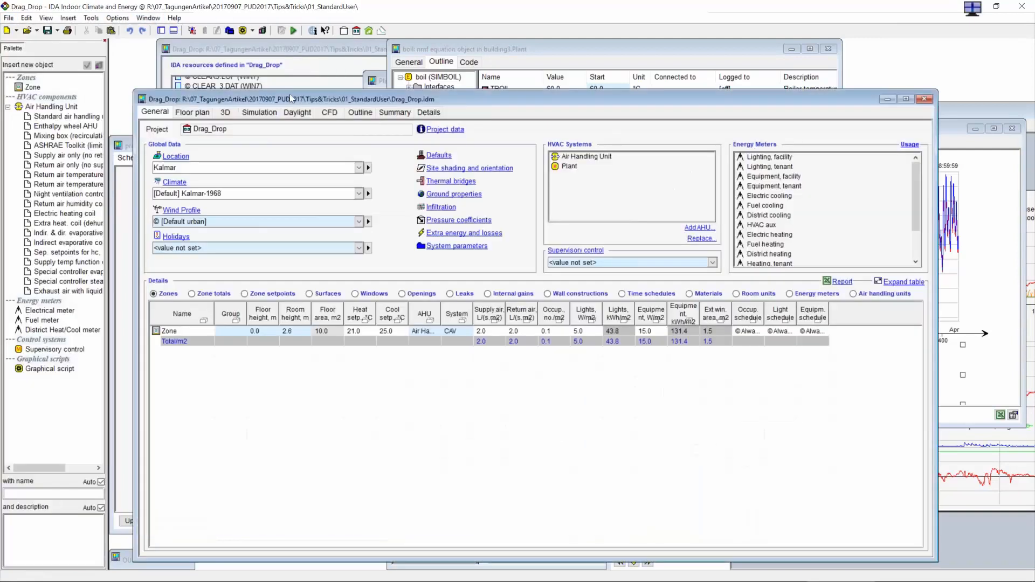
drag(704, 90, 703, 90)
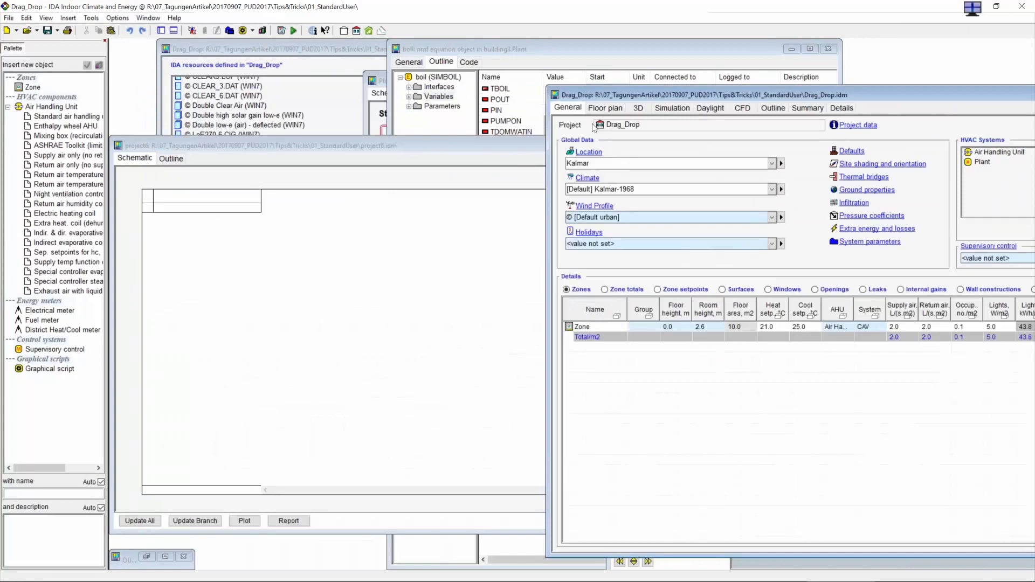
drag(604, 129, 268, 217)
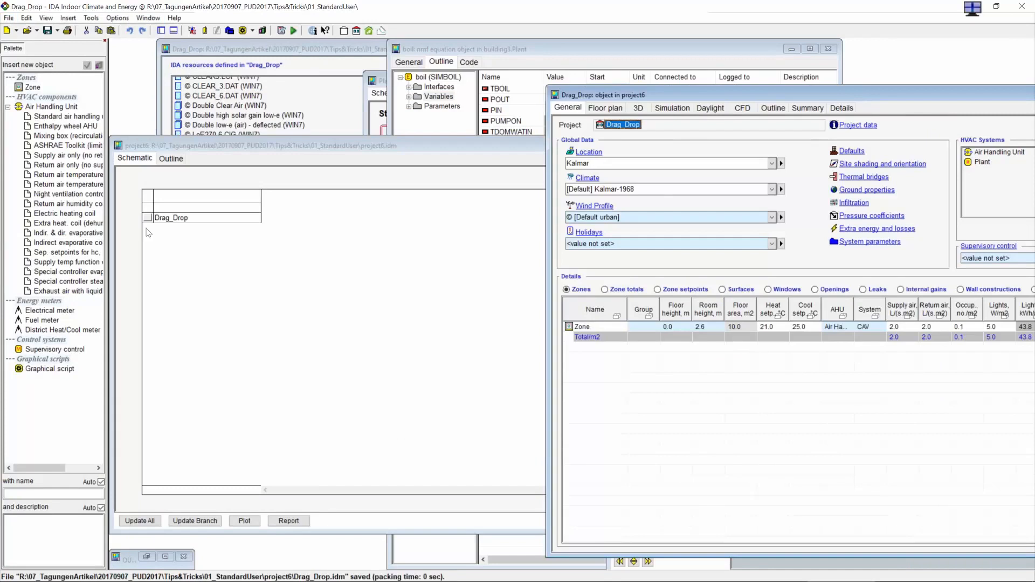
click(178, 222)
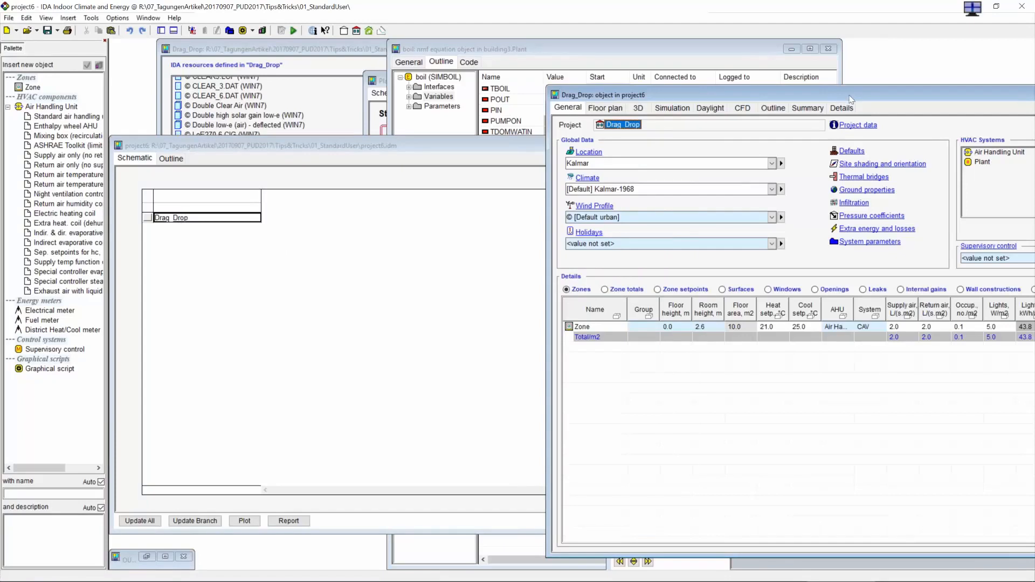
Step: Add the QSUP variable of the Drag_Drop plant's boiler as a column in project6's summary table, keeping the default column settings
double_click(982, 162)
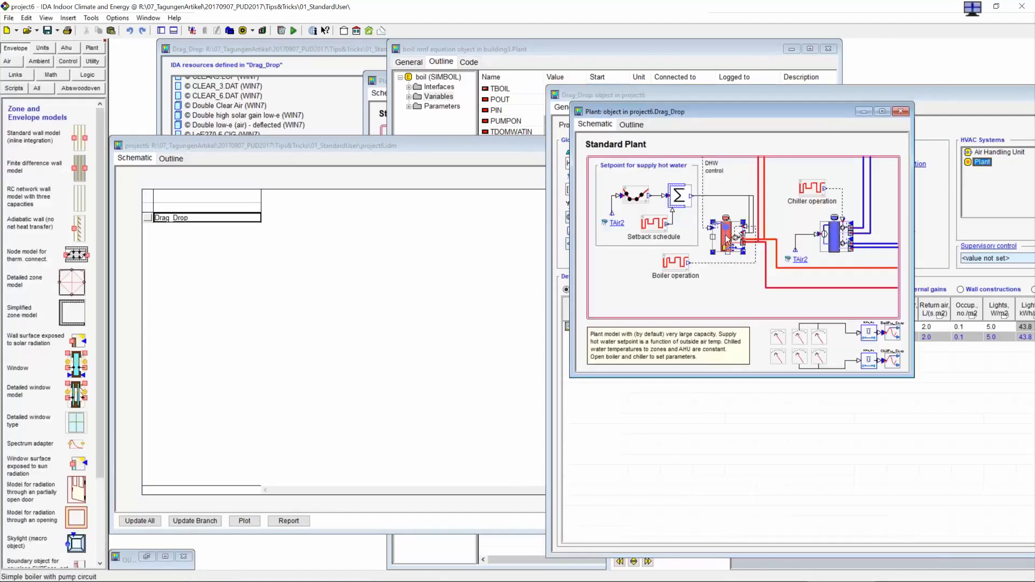
double_click(728, 244)
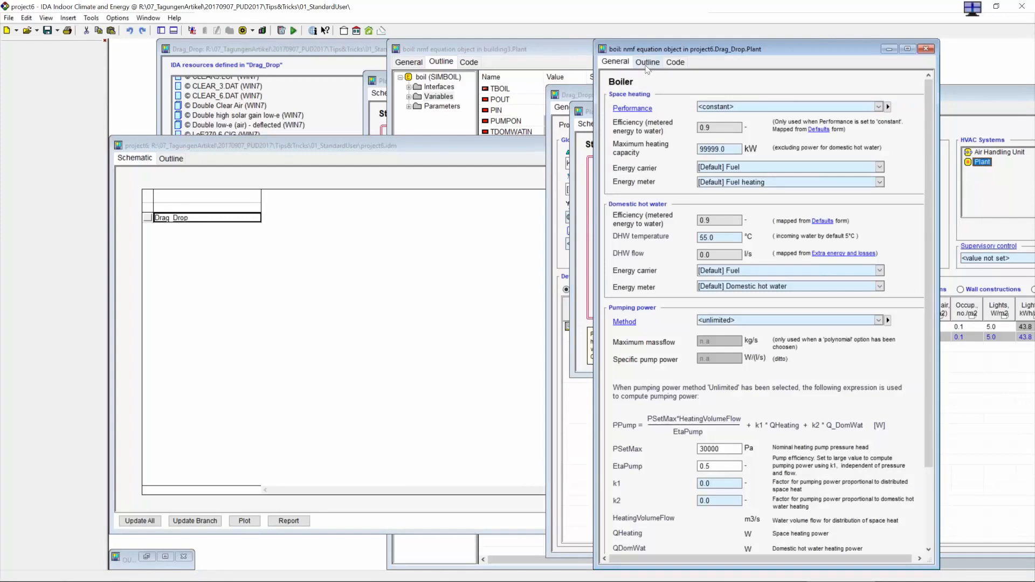
click(647, 62)
click(646, 97)
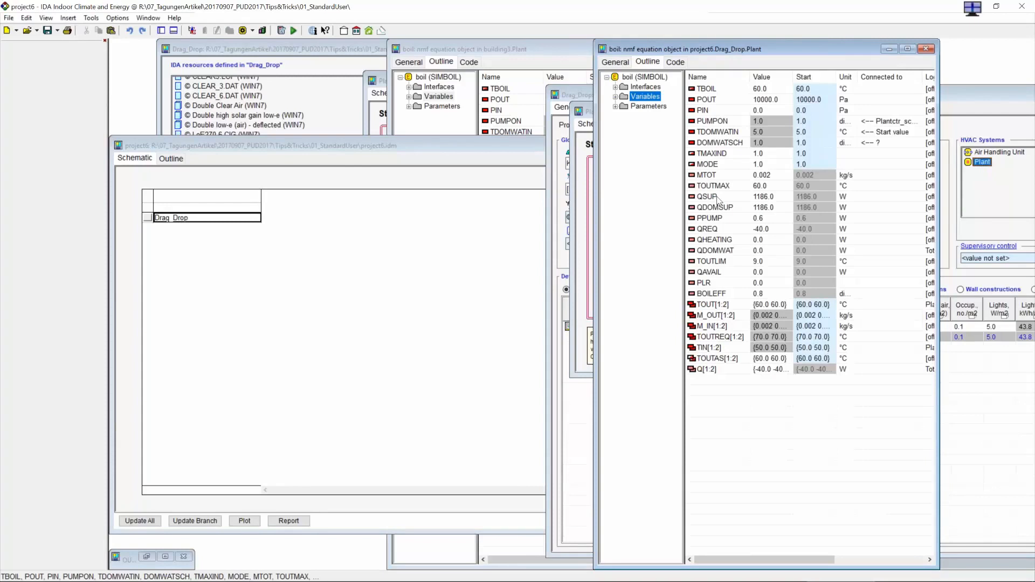
drag(718, 198, 290, 203)
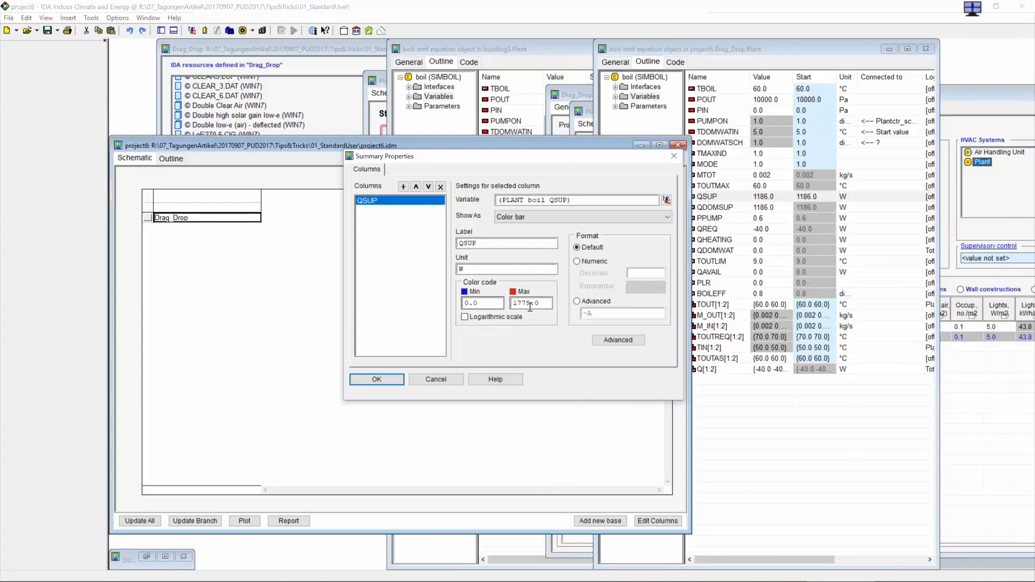
click(377, 380)
drag(289, 203, 336, 203)
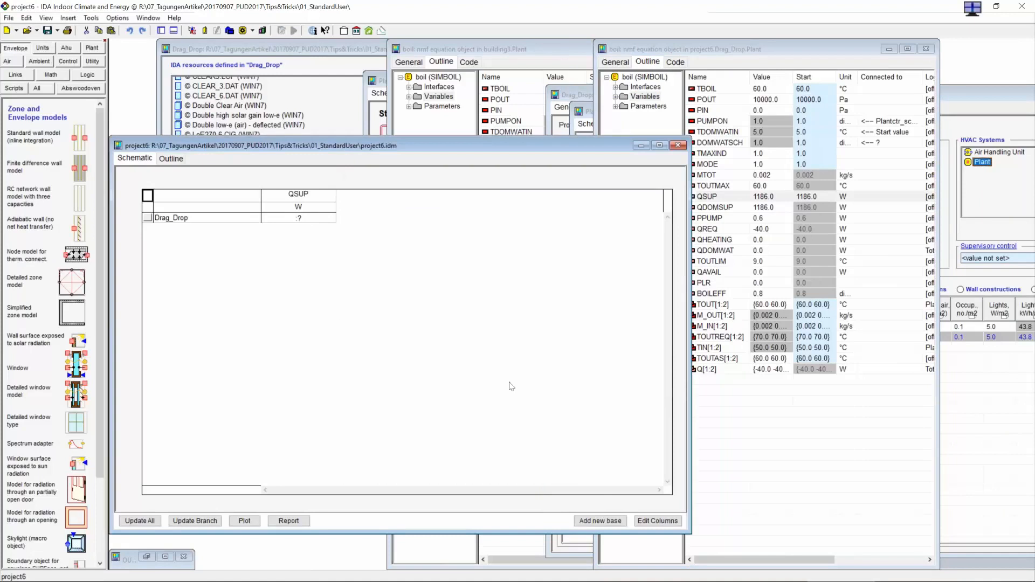
Step: Review the QSUP column's settings without changes and close project6, discarding its unsaved changes
click(656, 522)
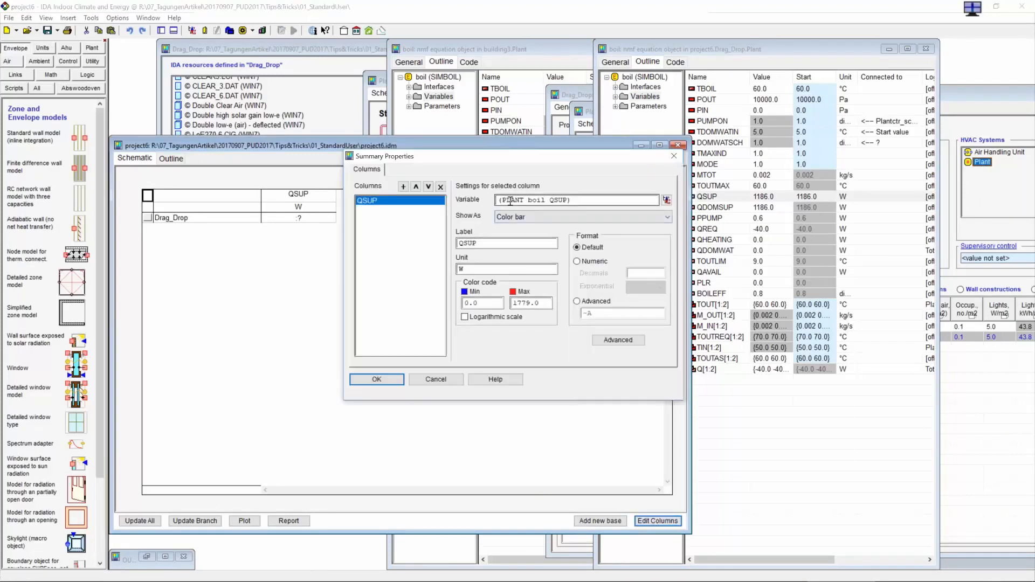
click(436, 380)
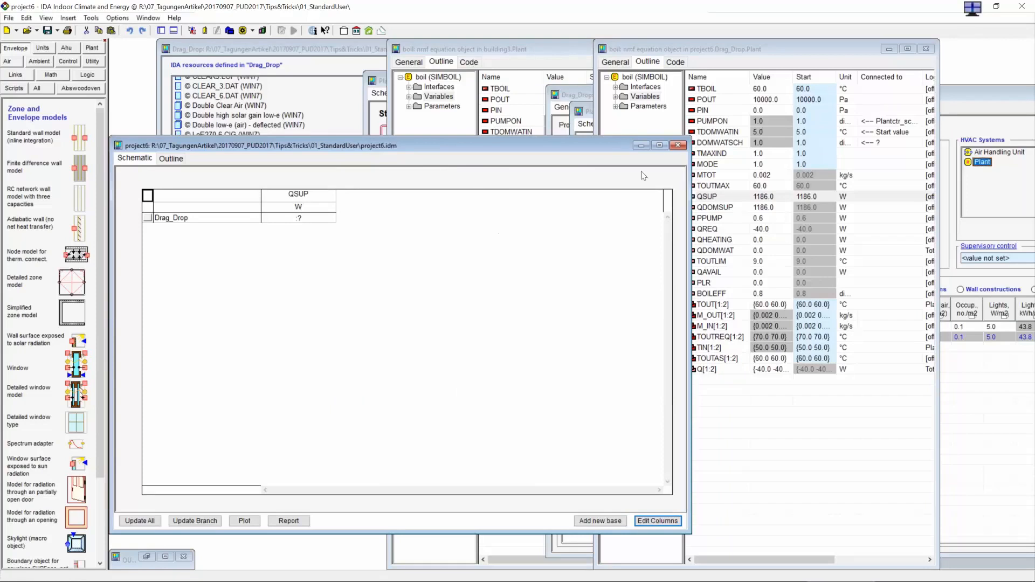
click(678, 146)
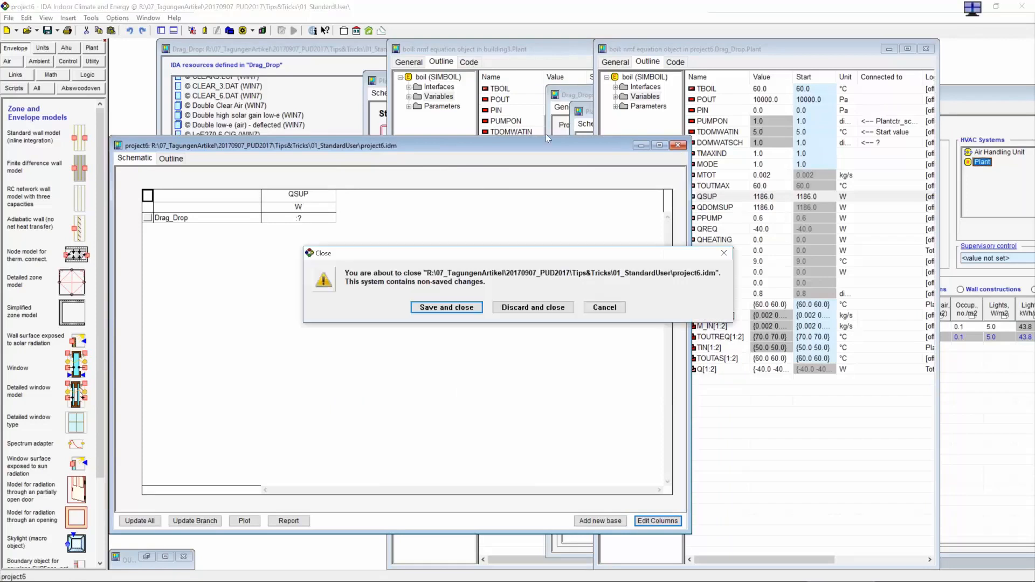
click(558, 312)
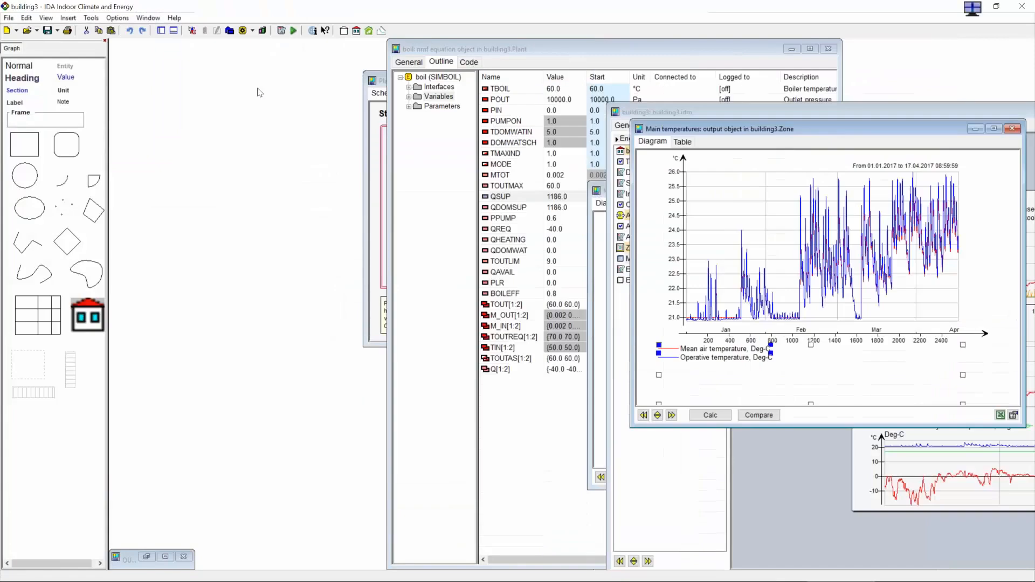
Step: Open Opening-Control.idm and display the properties of the window on Wall 3 of Zone 1
click(148, 18)
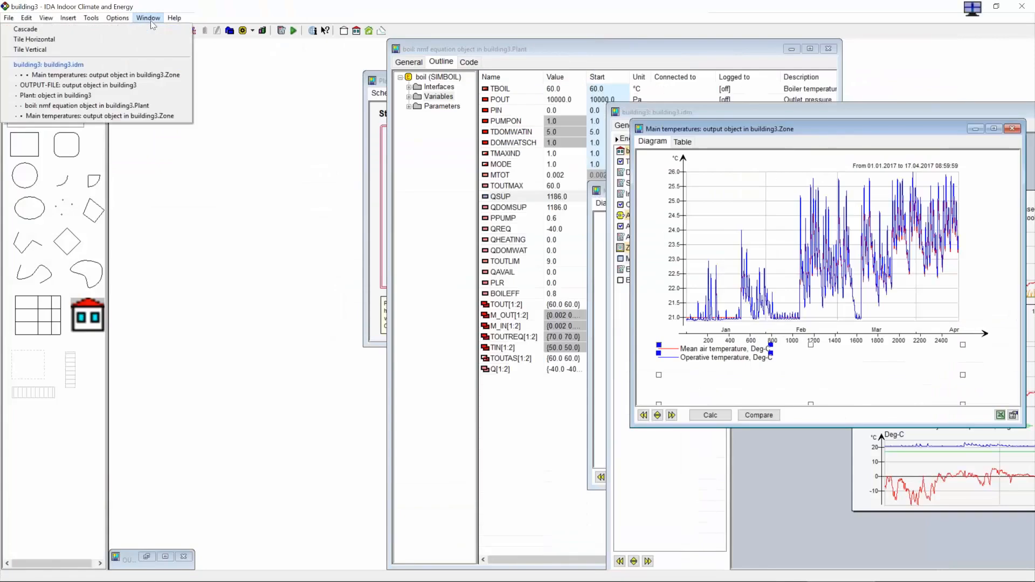
mouse_move(6, 20)
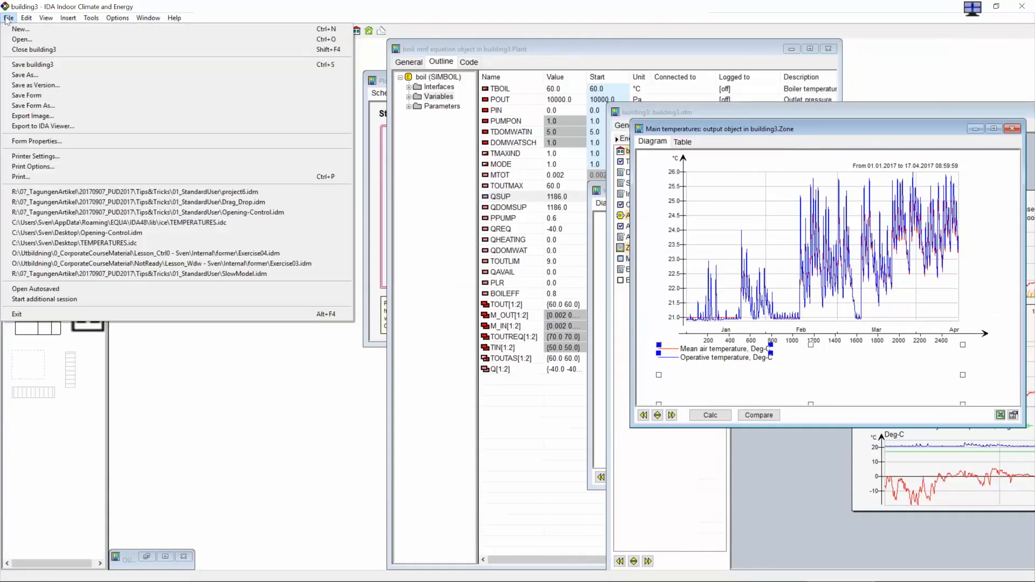
click(100, 212)
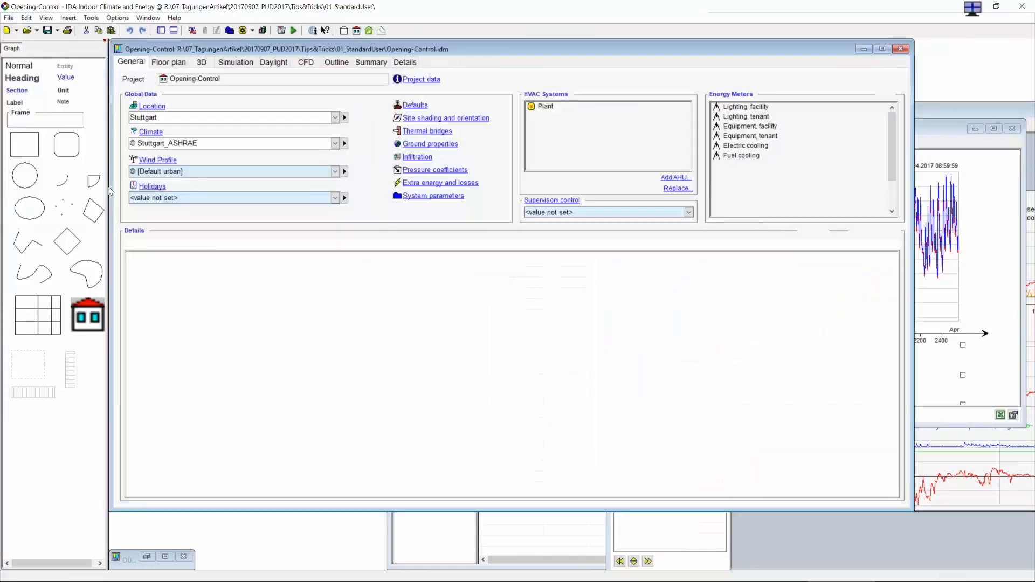
double_click(147, 281)
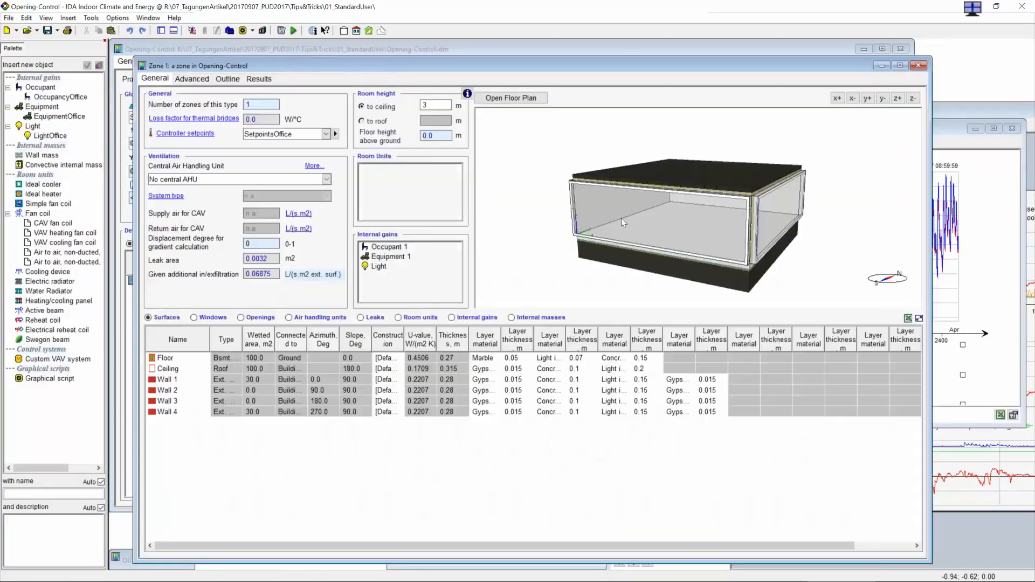
double_click(622, 216)
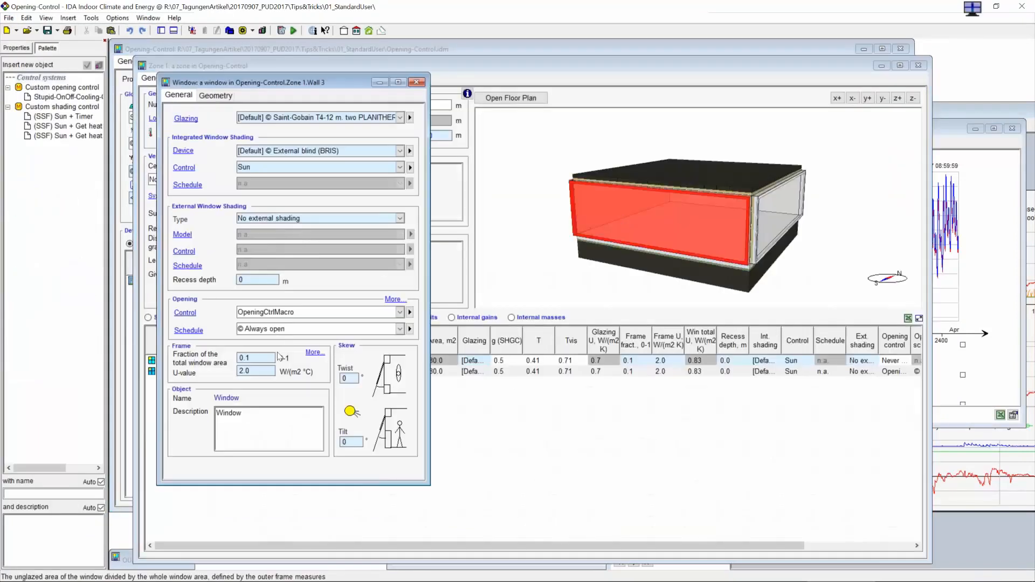
Step: Save the window's OpeningCtrlMacro opening control to the palette as Stupid-OnOff-Cooling-Control.idm, replacing the existing file
click(410, 313)
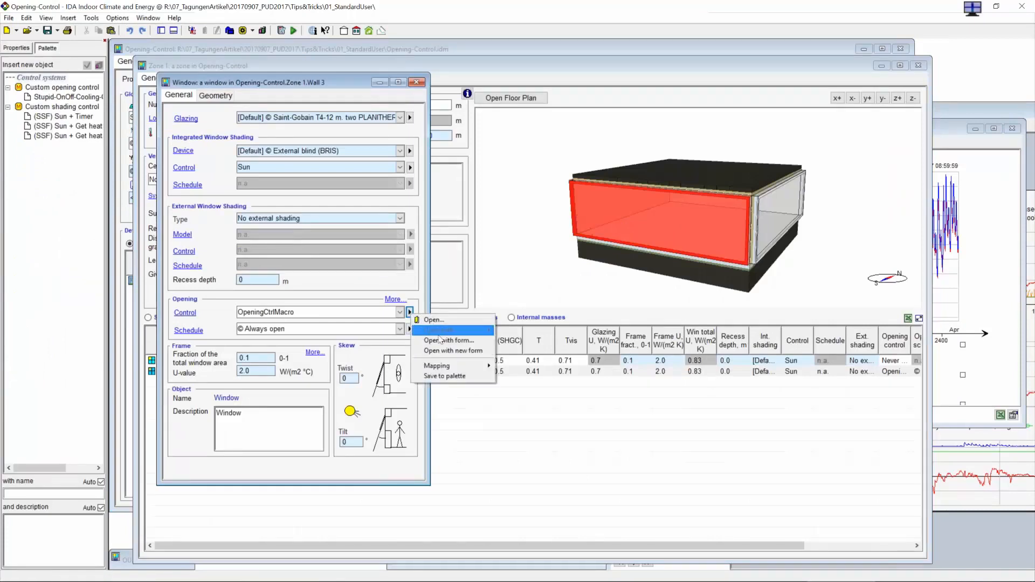
click(446, 376)
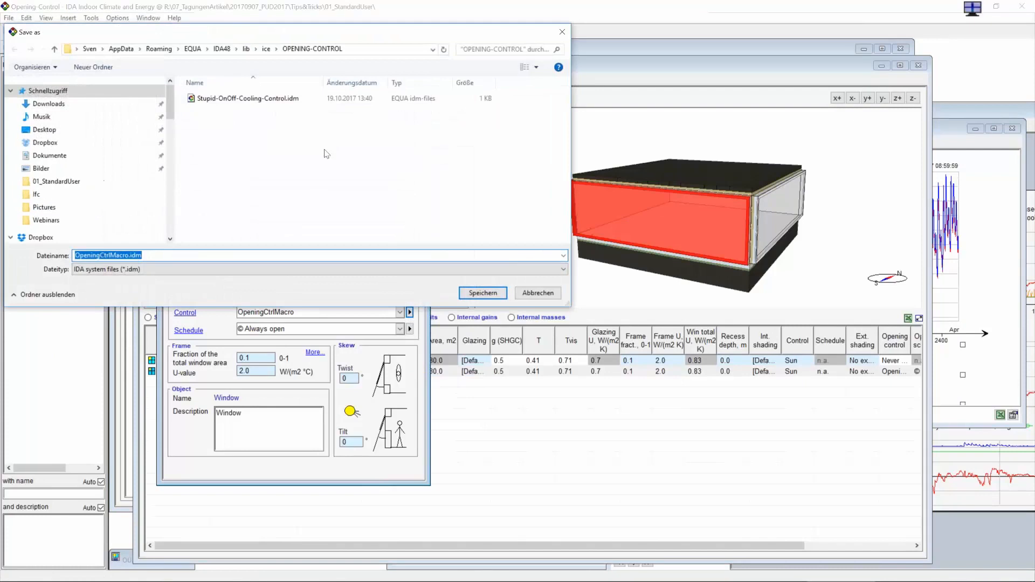
click(236, 99)
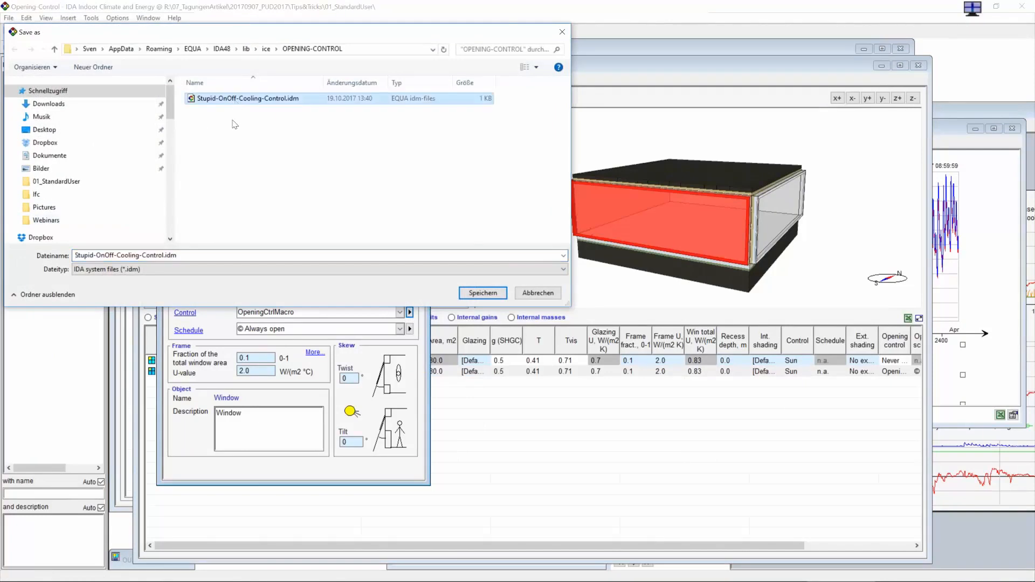
click(483, 293)
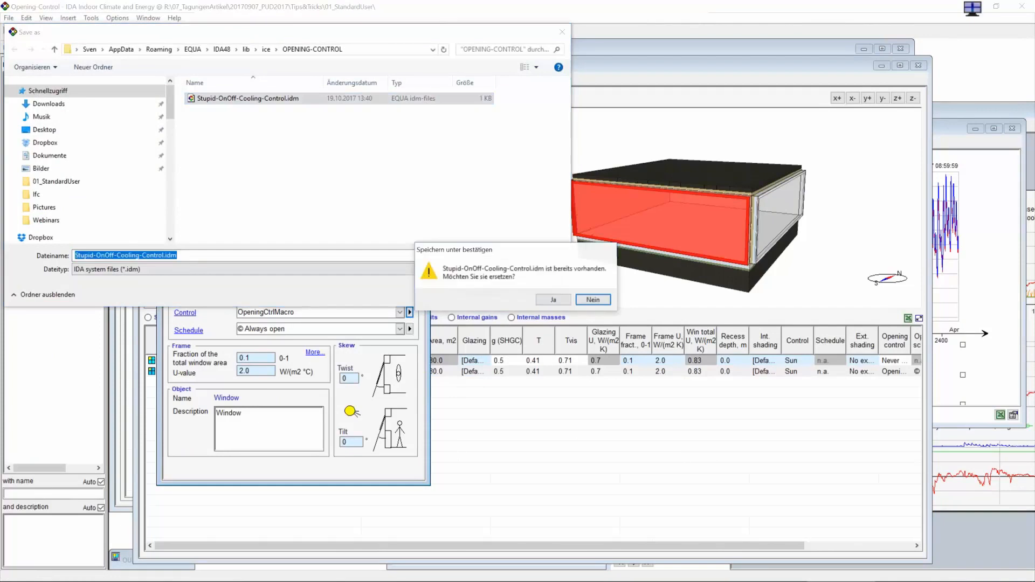
click(565, 301)
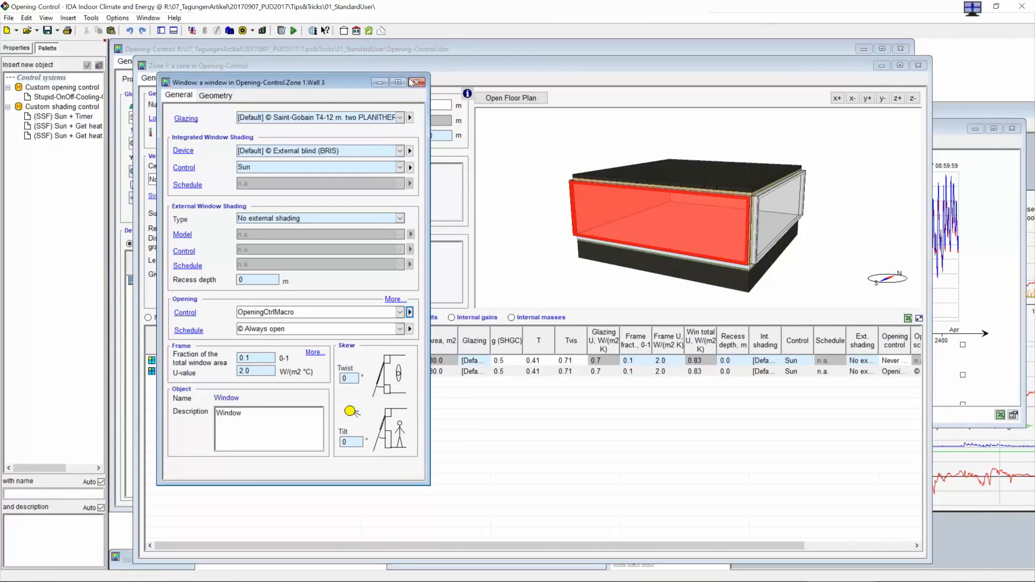
Step: Create a new building and apply the palette's Stupid-OnOff-Cooling-Control as opening control of the window on Wall 3 of its zone
click(356, 30)
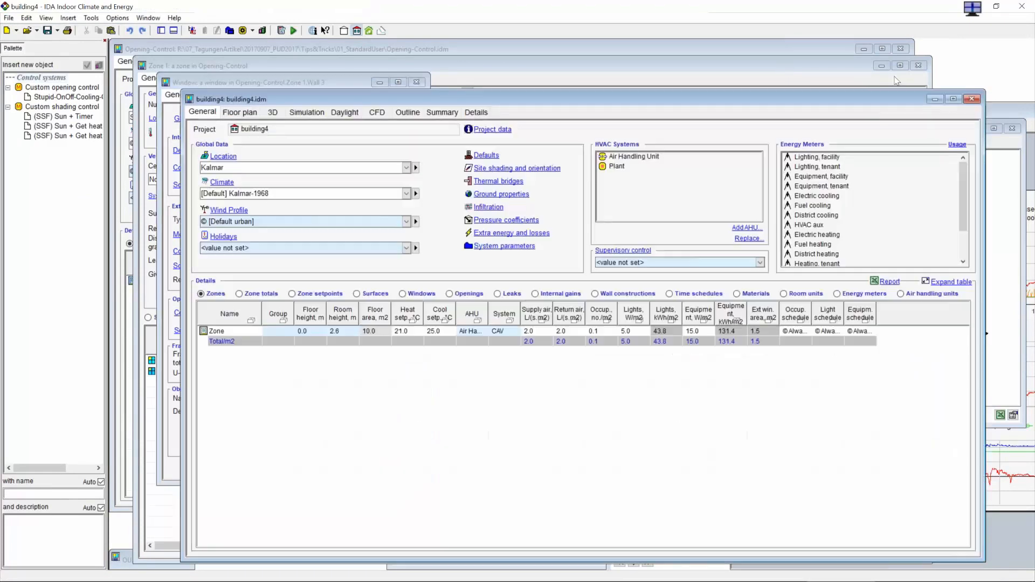
click(357, 30)
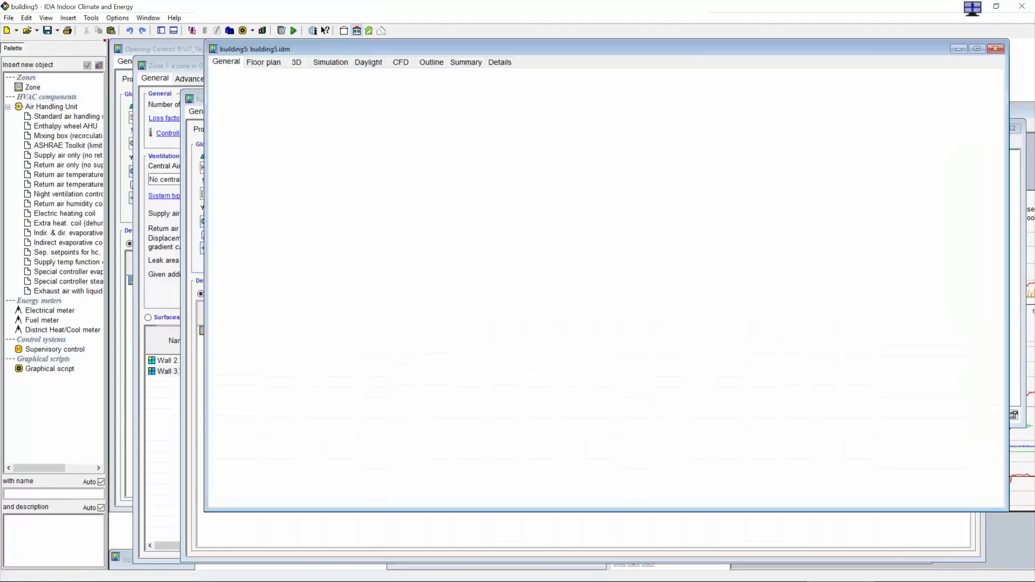
double_click(258, 282)
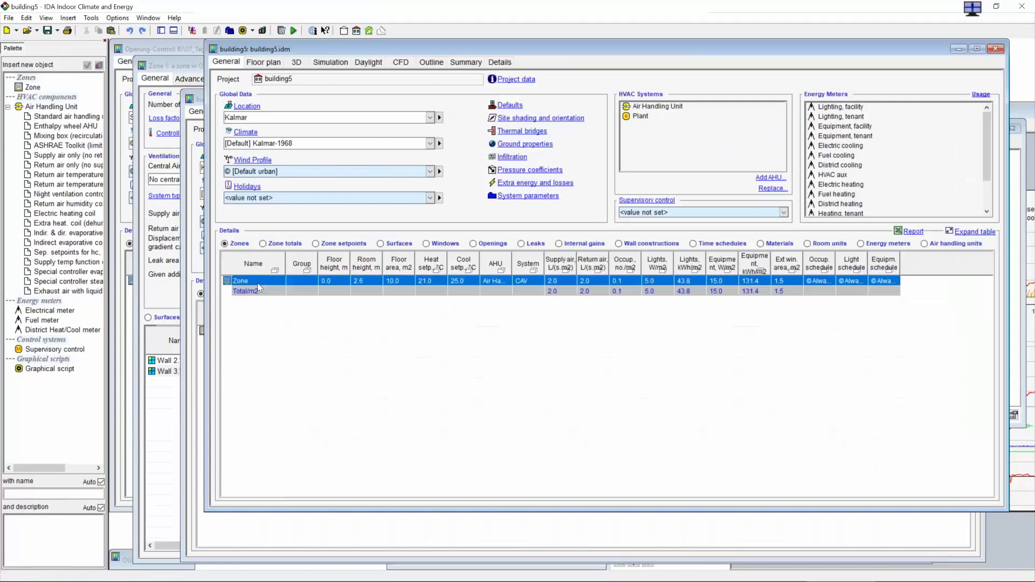
double_click(743, 226)
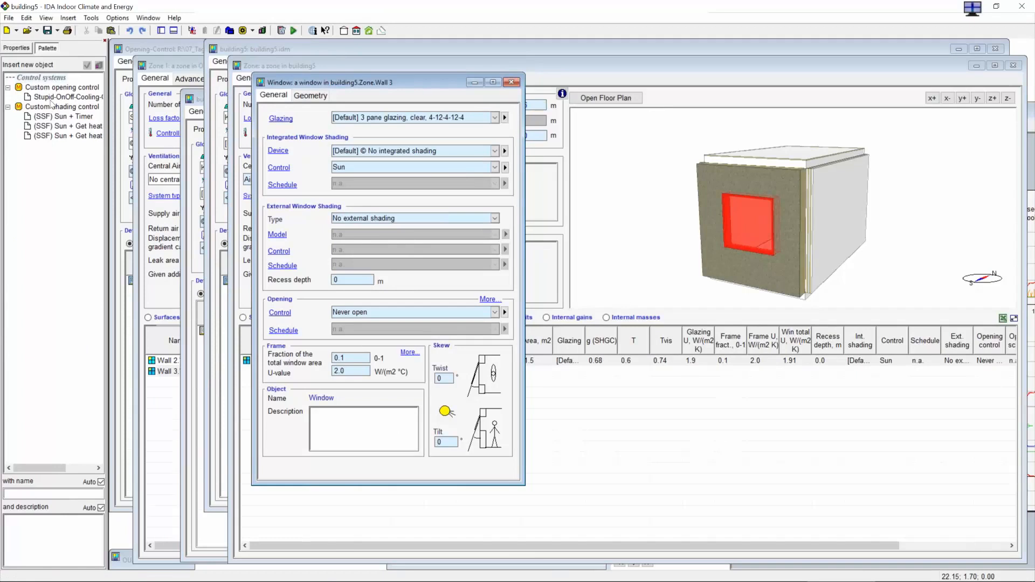
drag(45, 100, 406, 280)
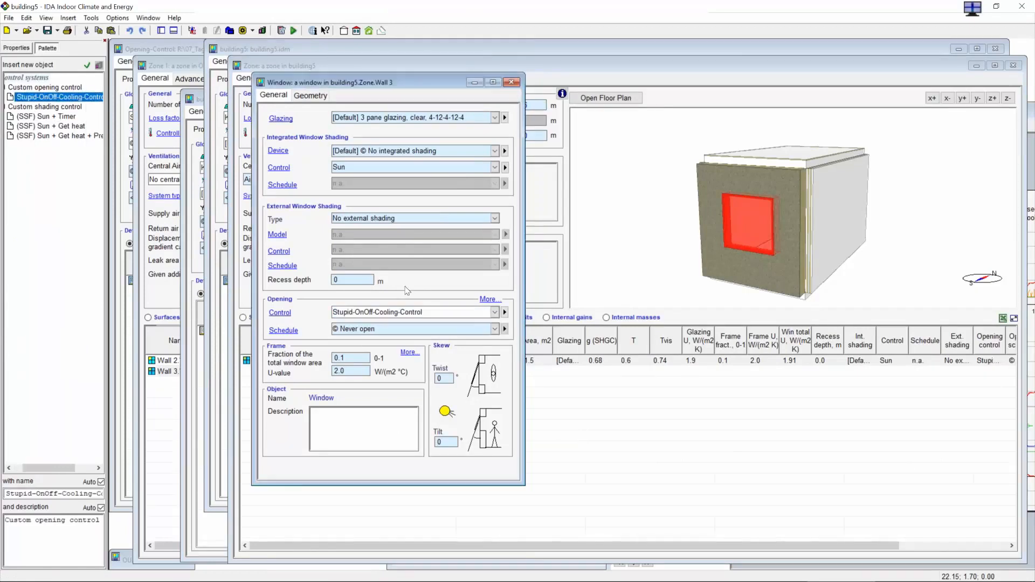
Step: Review the schematic of the window's Stupid-OnOff-Cooling-Control macro, and close the macro and window properties
click(279, 313)
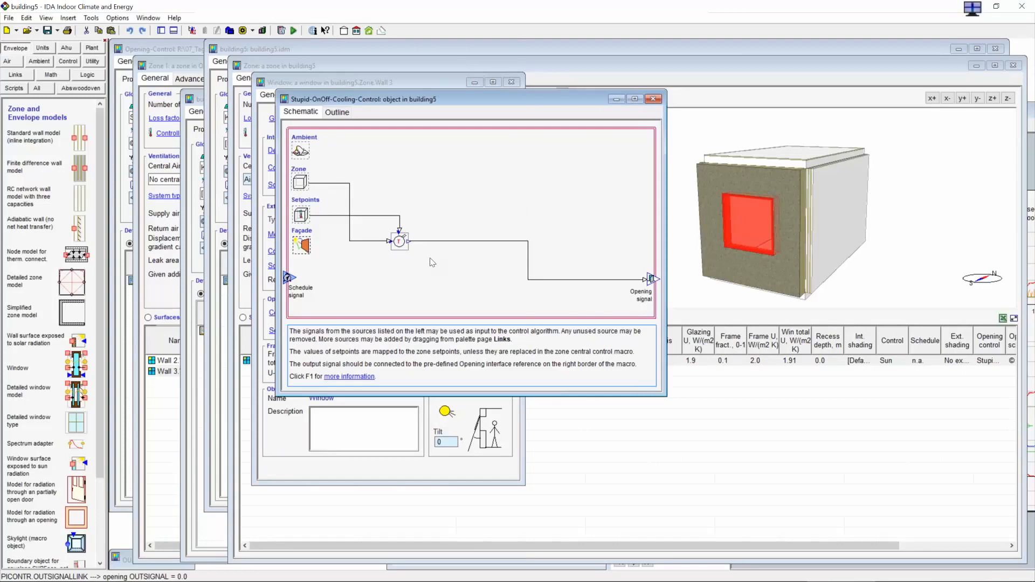
click(653, 98)
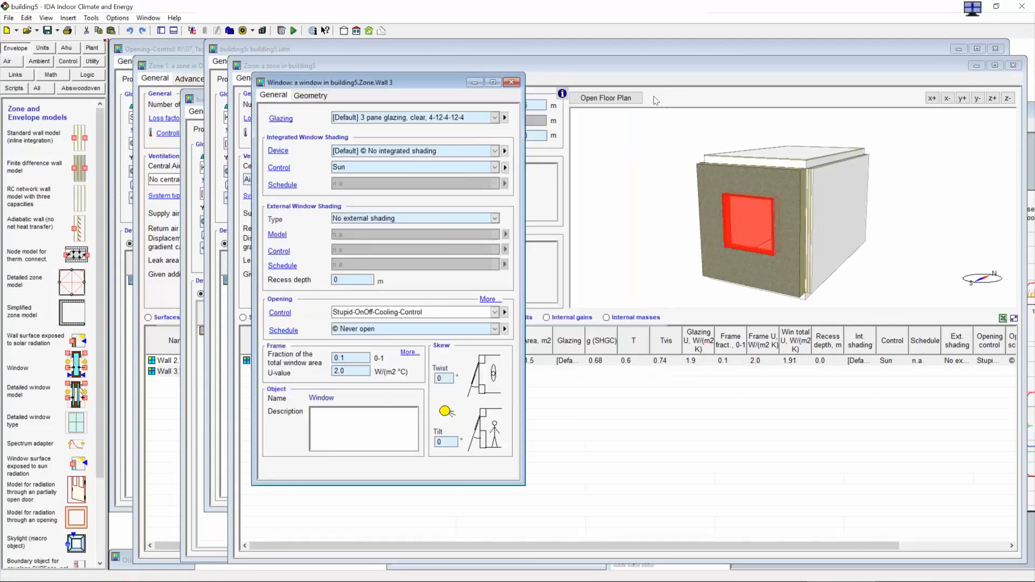
click(512, 83)
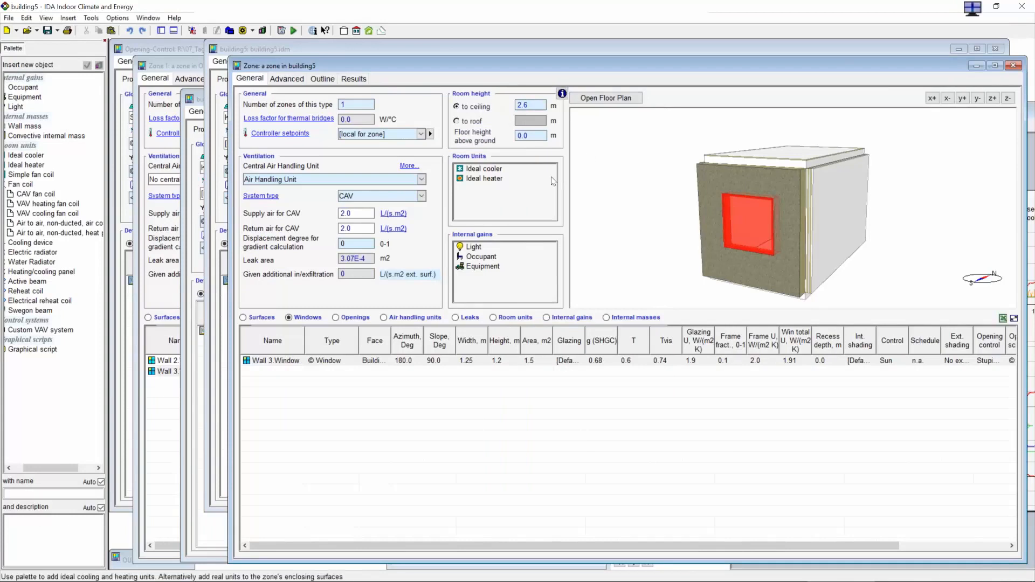
Step: Check the results of the zone in building5 and close the zone
click(975, 66)
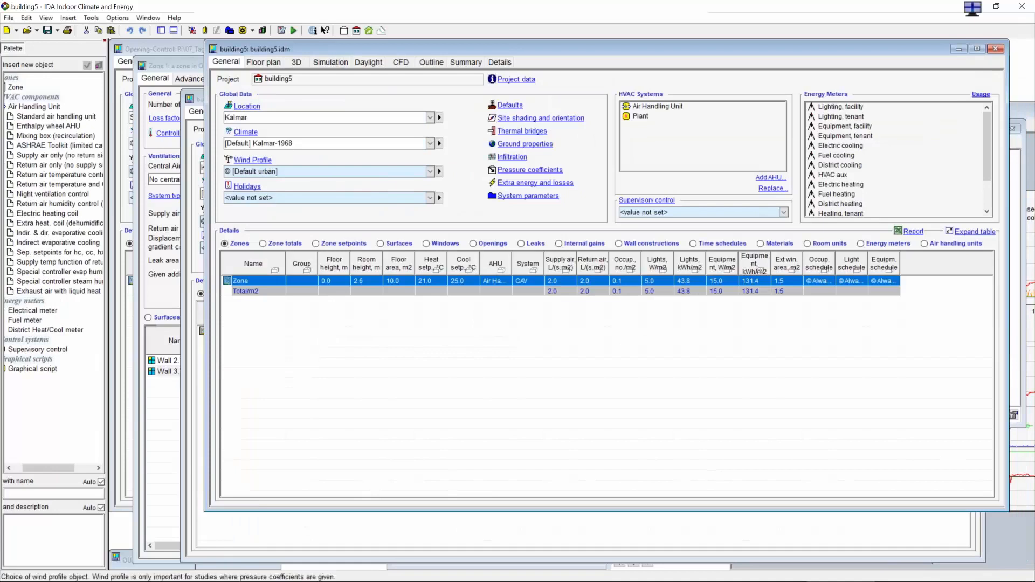
double_click(253, 284)
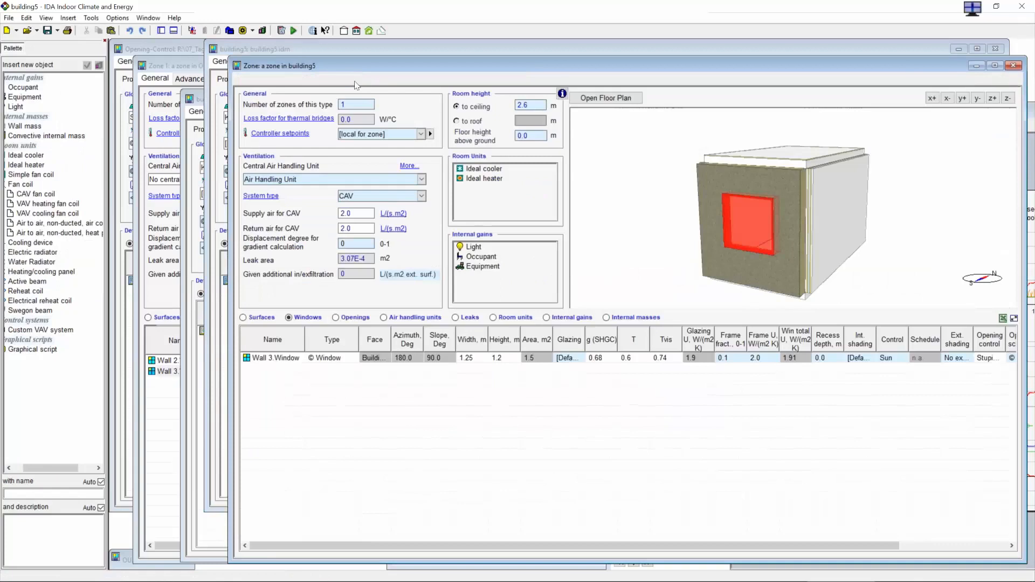
click(354, 78)
click(1012, 66)
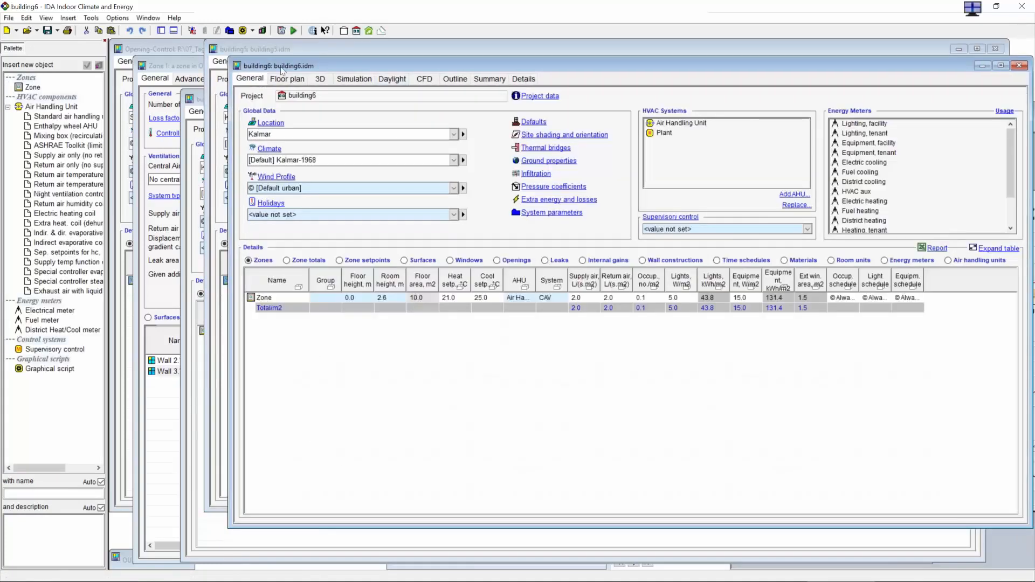
Step: Maximize the new building6 model and run its Overheating simulation
drag(281, 71, 202, 73)
click(922, 68)
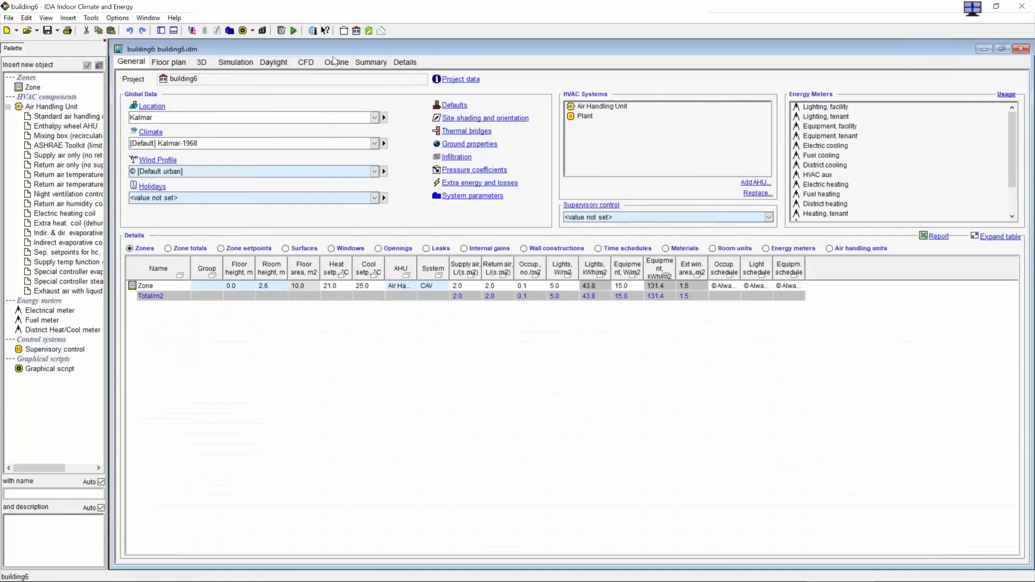
click(236, 62)
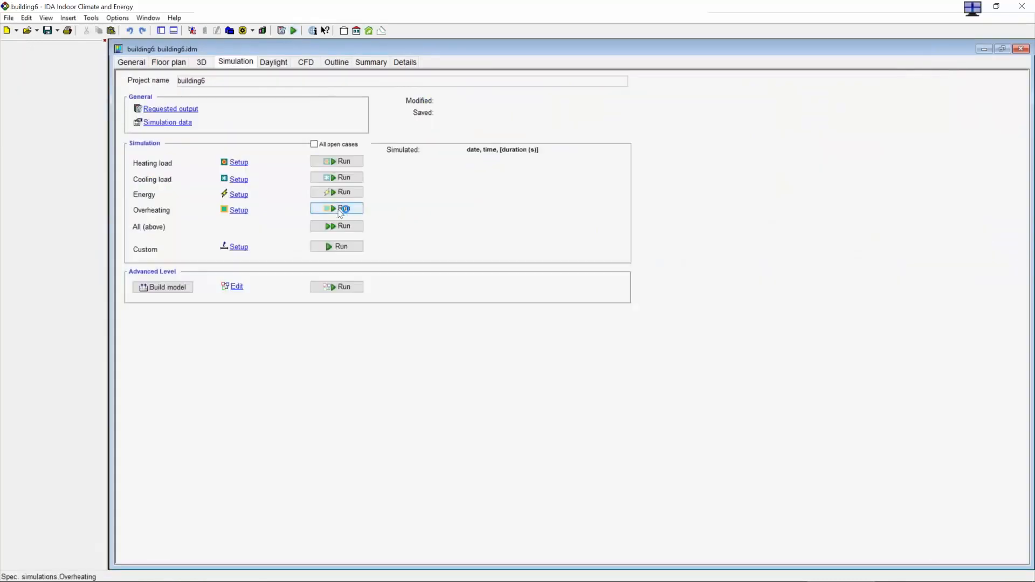
click(340, 211)
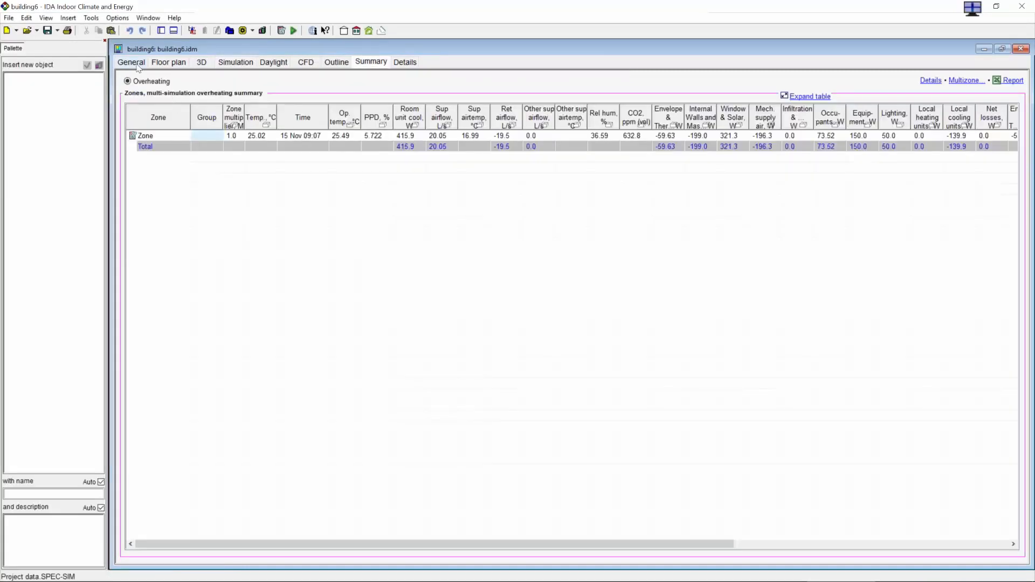
Step: Start the Energy simulation of building6, stop it partway and abort the run
click(294, 31)
click(337, 192)
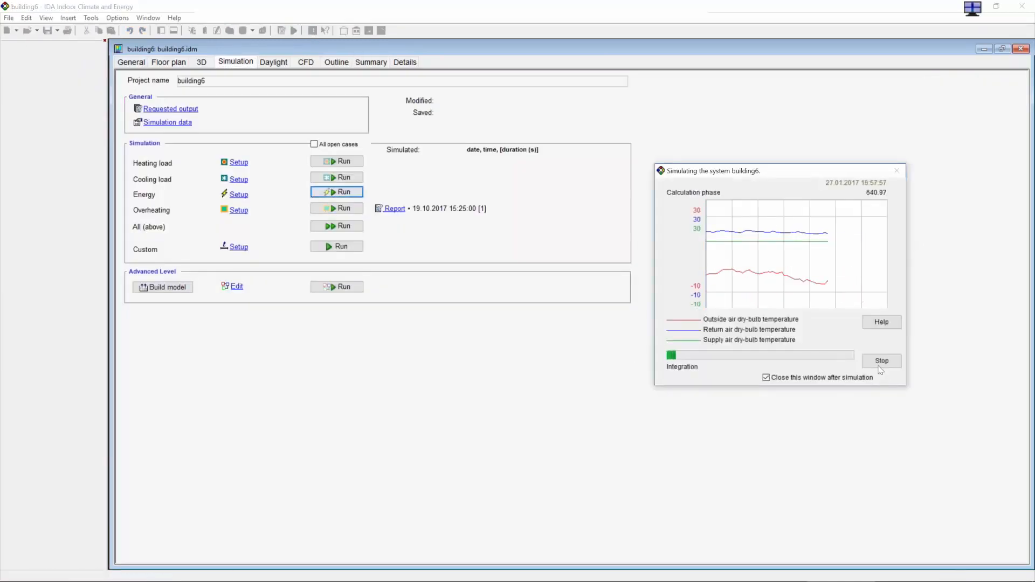
click(877, 364)
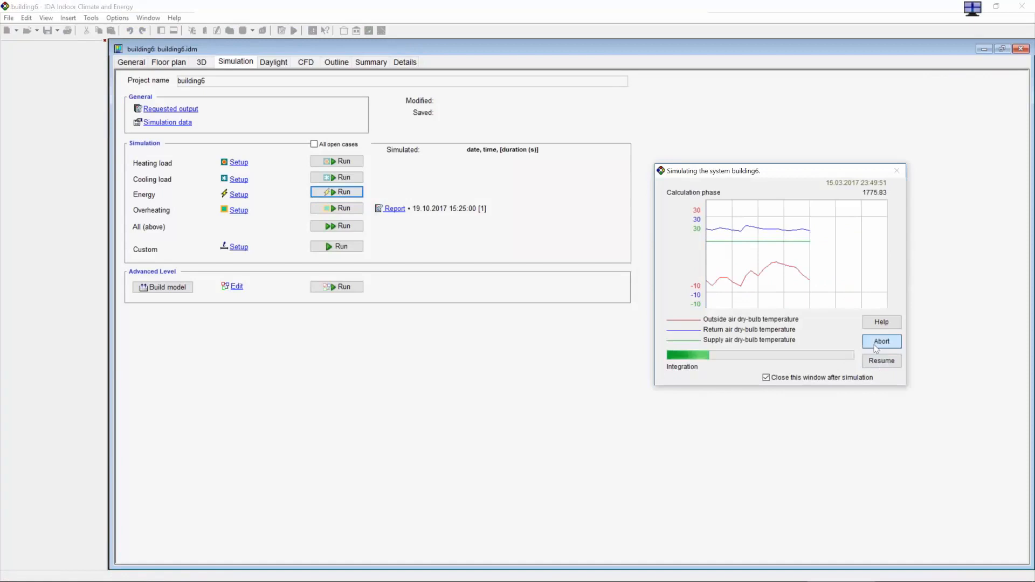
click(877, 346)
Step: Open the Main temperatures diagram from the results of the zone in building6
click(133, 63)
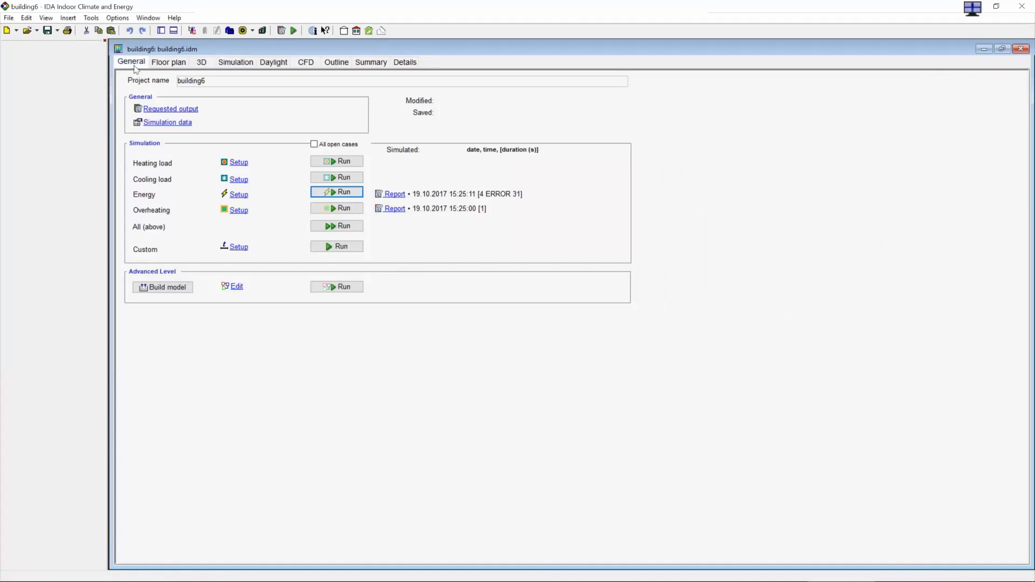
double_click(146, 286)
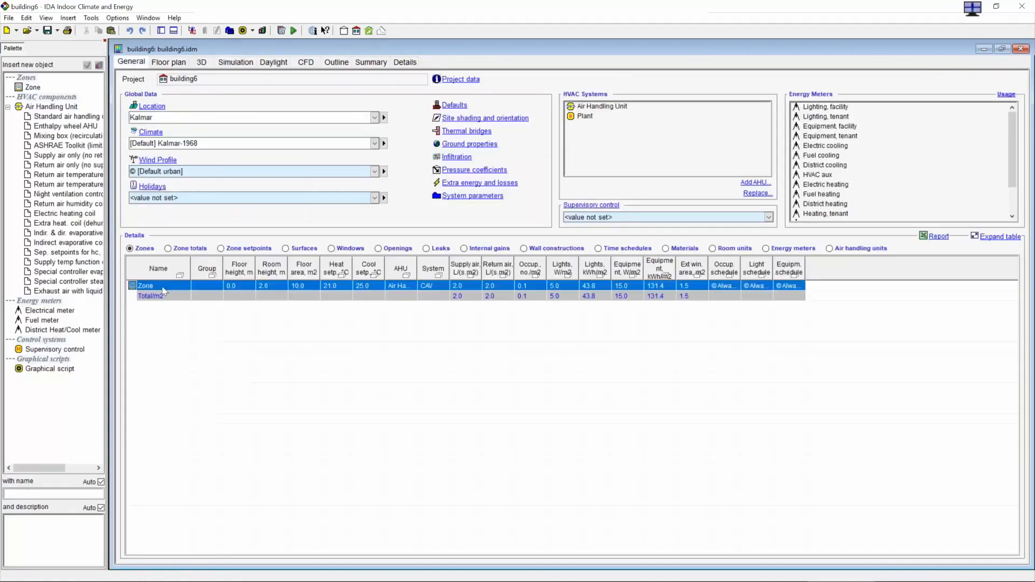
click(256, 83)
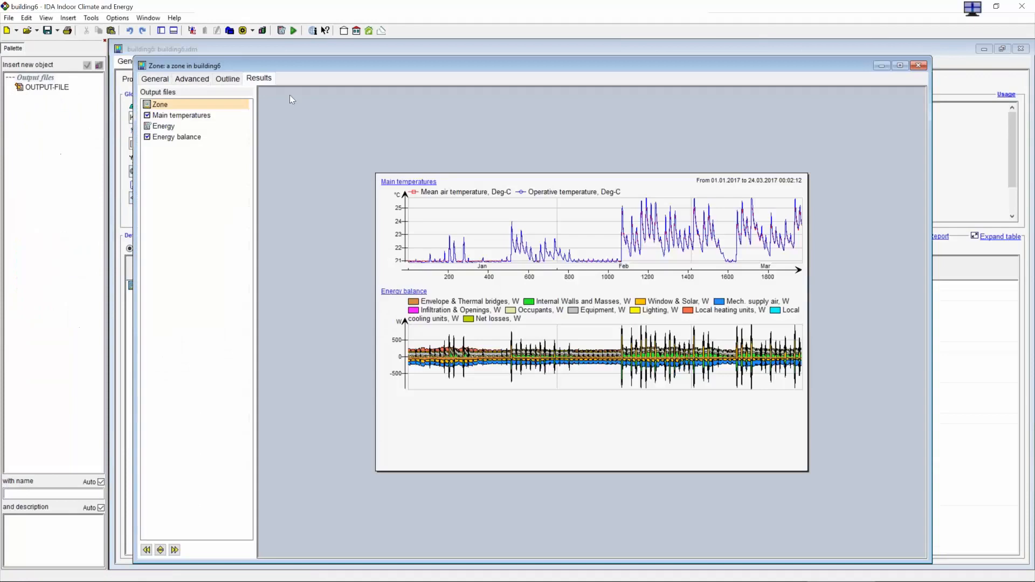
click(395, 181)
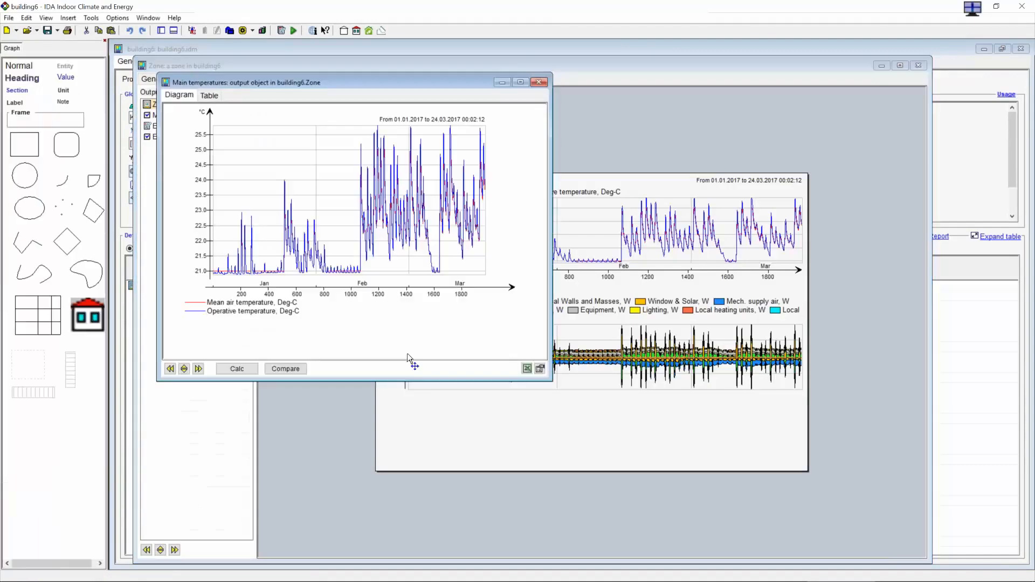
Step: In the diagram properties, color the Mean air temperature line LightCoral and switch its line style from dashing to width
click(540, 369)
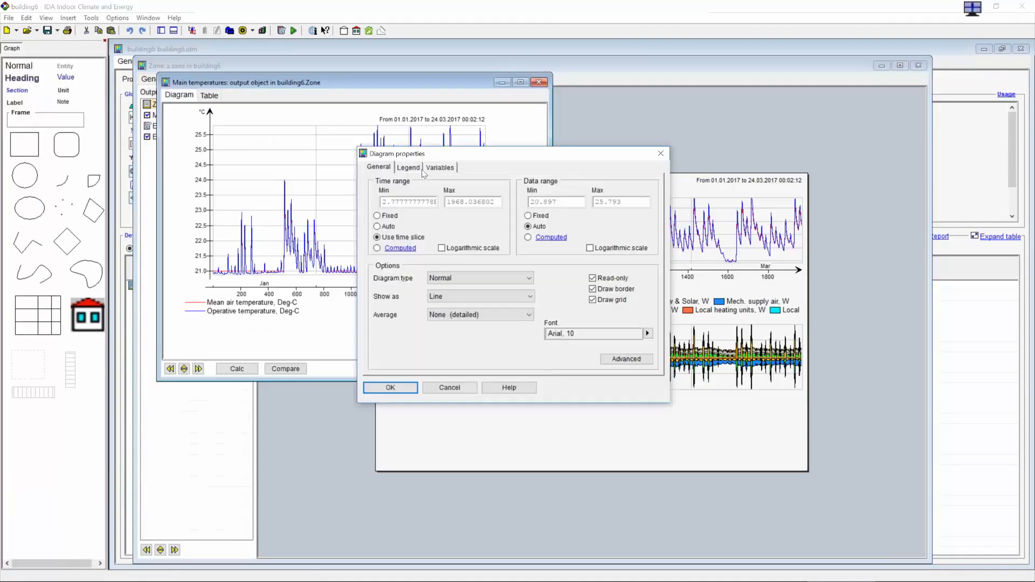
drag(432, 153, 587, 176)
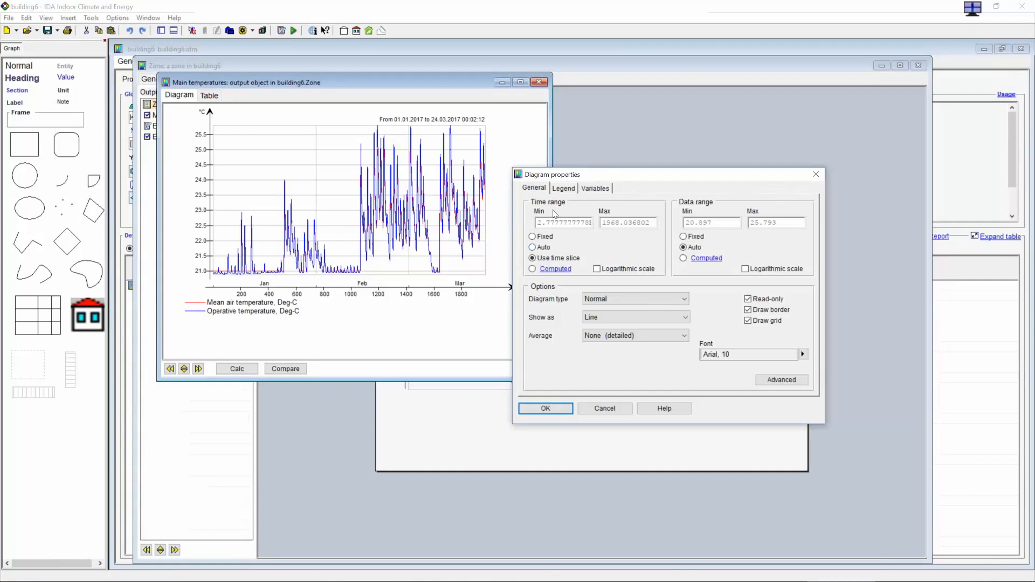
click(596, 188)
click(700, 334)
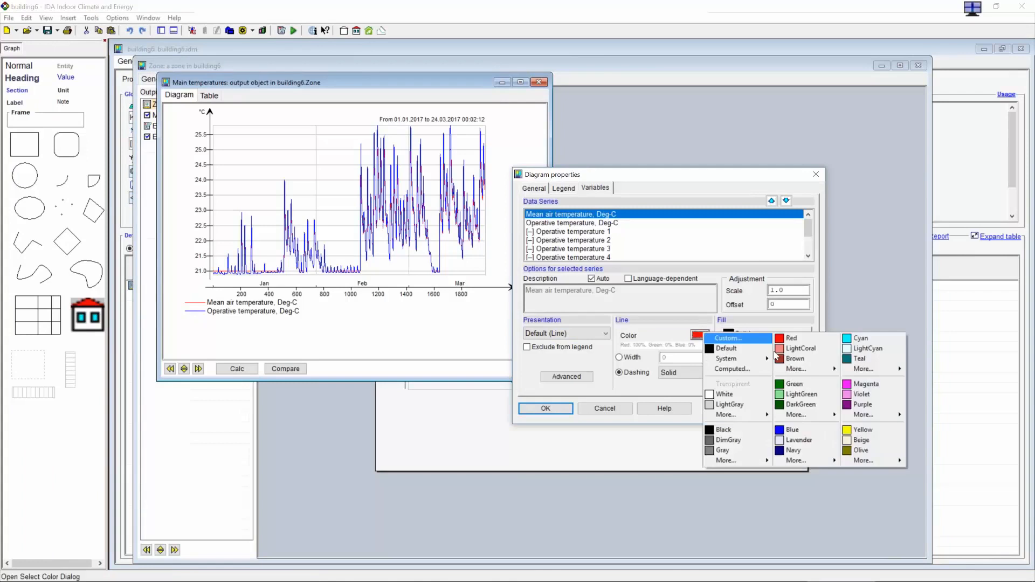
click(803, 349)
click(635, 358)
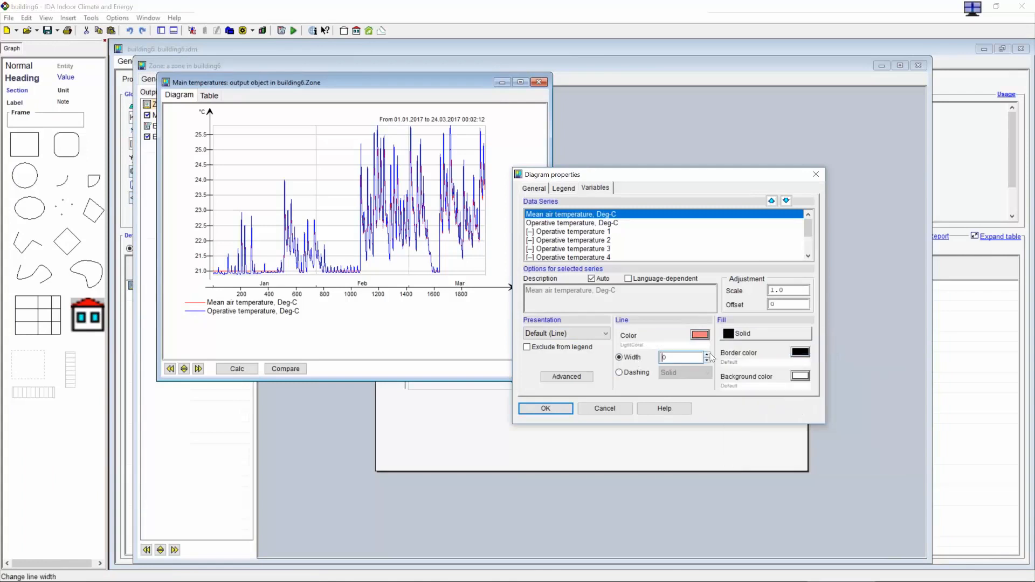
Step: Set the presentation of the Operative temperature series to Color bar
click(561, 223)
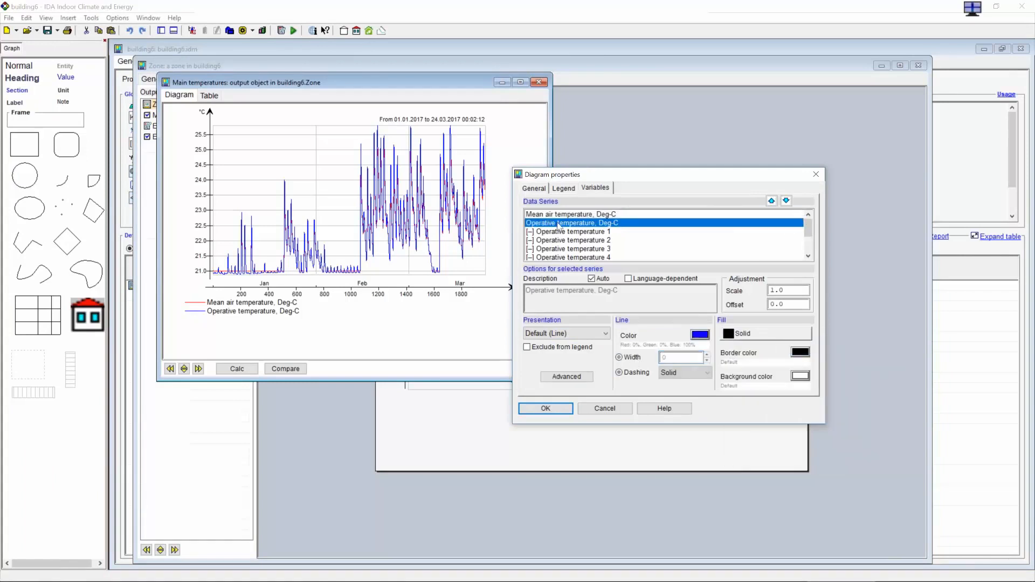
click(600, 334)
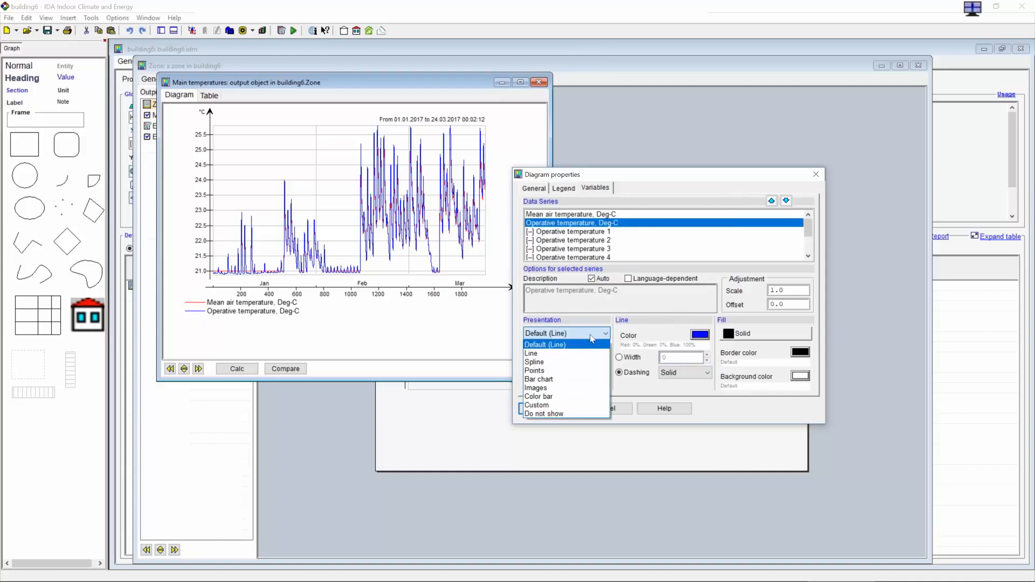
click(547, 396)
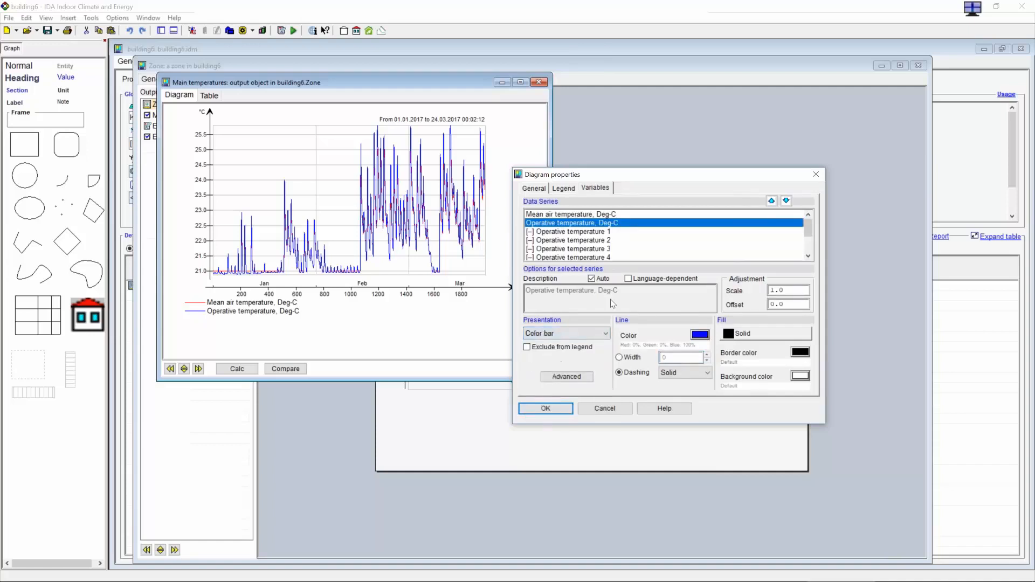
Step: Place the Operative temperature series above Mean air temperature, apply the diagram properties, and reposition the Main temperatures window
click(773, 203)
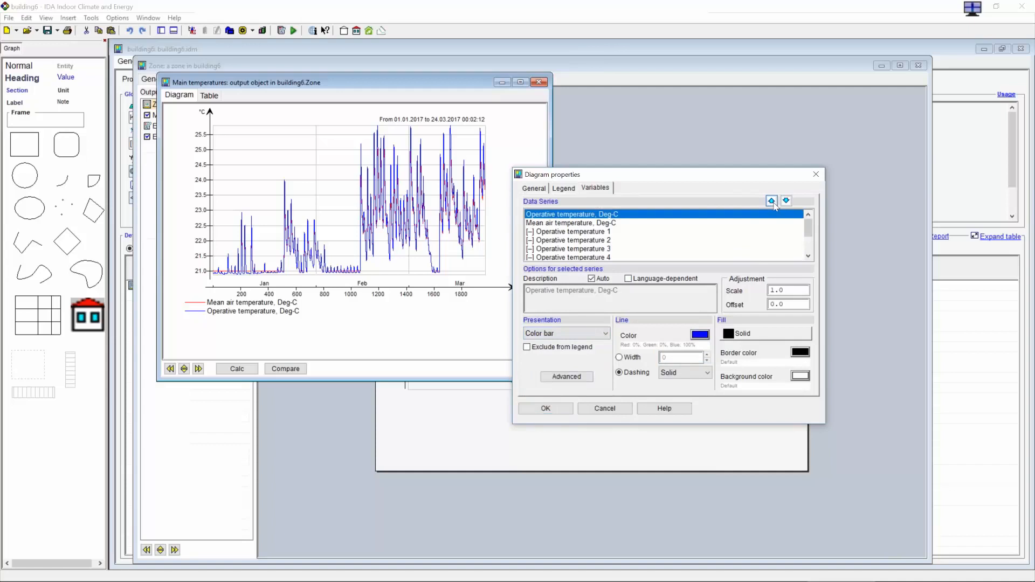
click(546, 409)
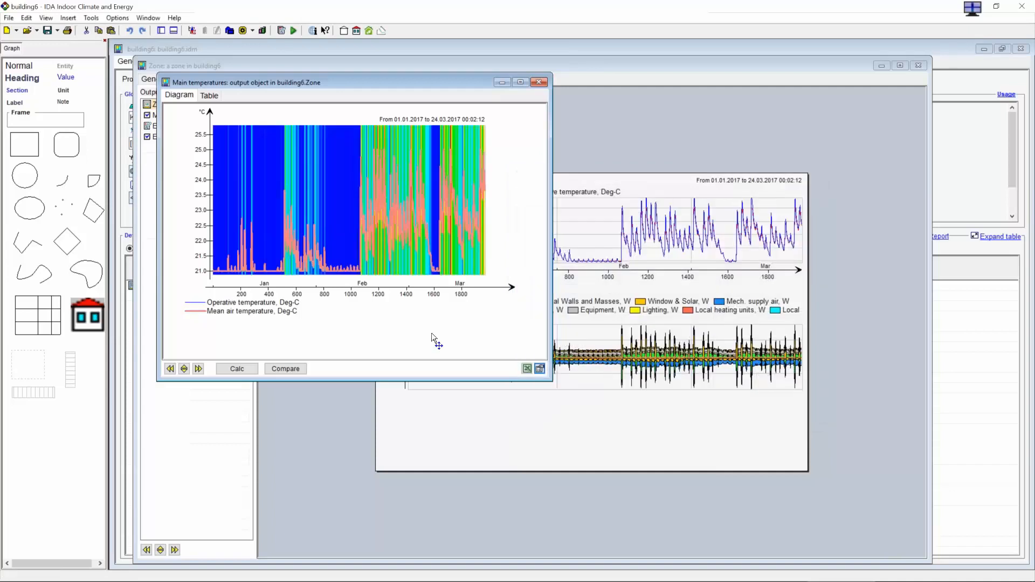
drag(405, 84, 582, 135)
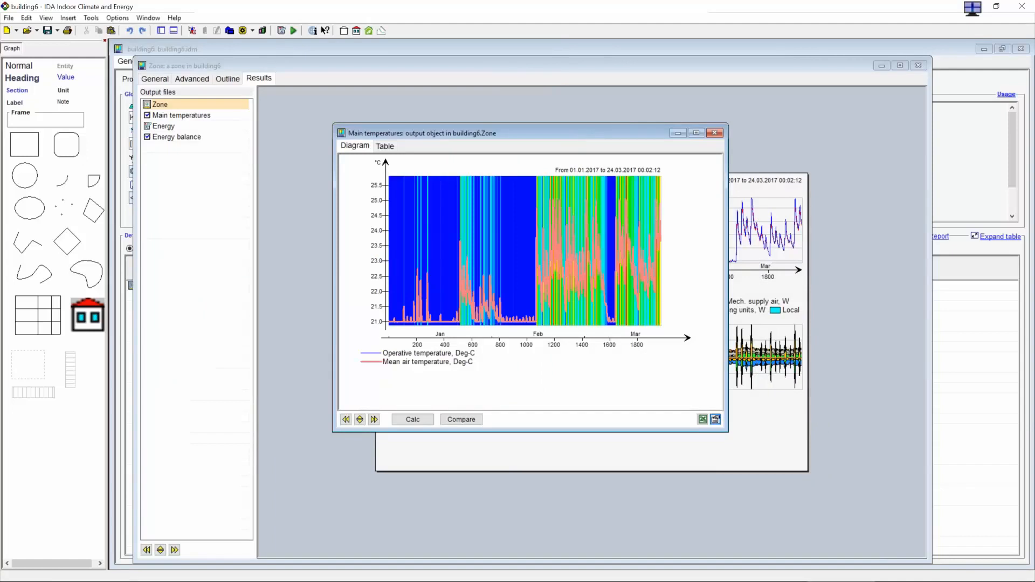
Step: Save the Main temperatures diagram form to the Desktop as TEMPERATURES.idc, replacing the existing file
click(9, 18)
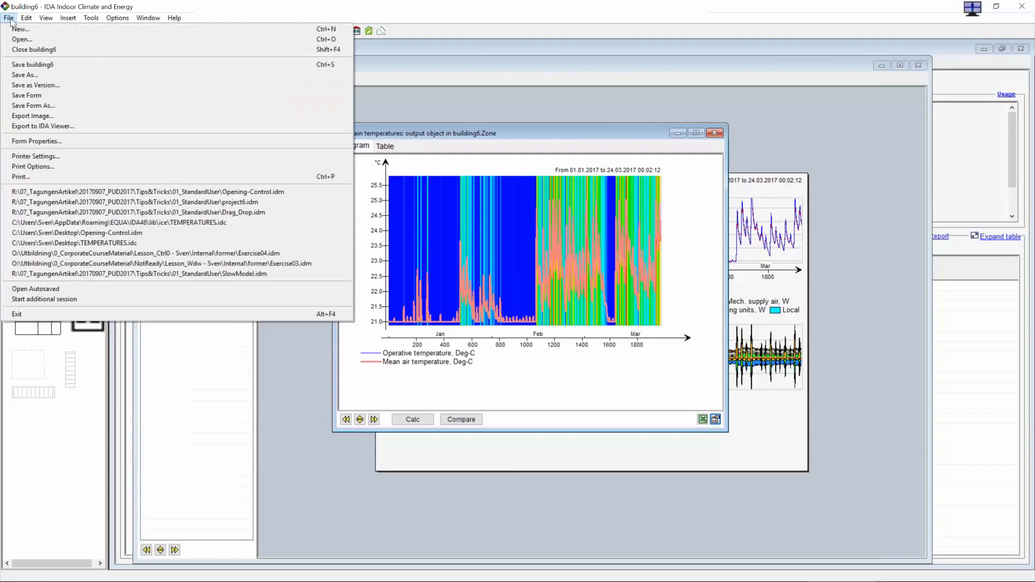
click(42, 105)
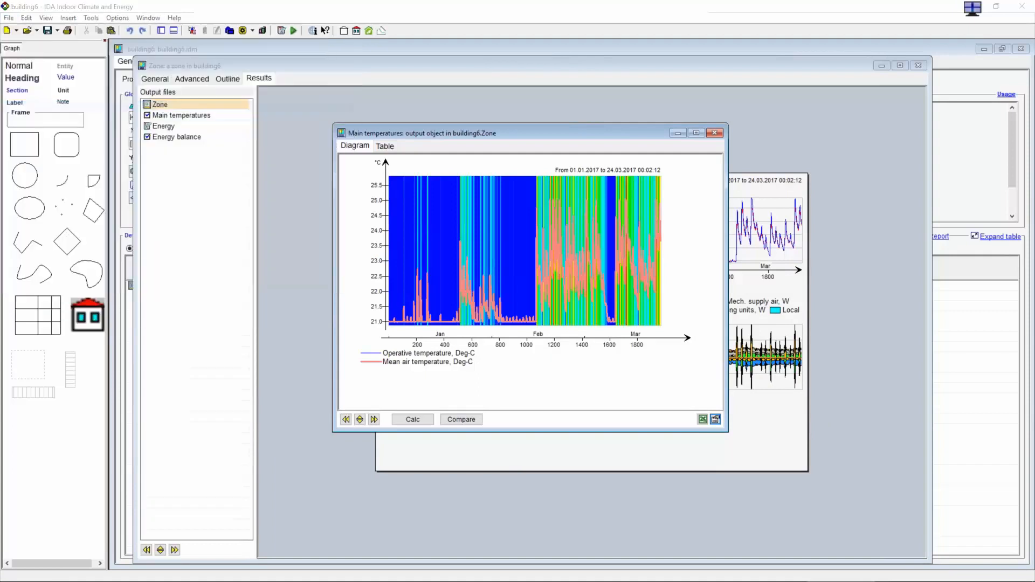
click(60, 130)
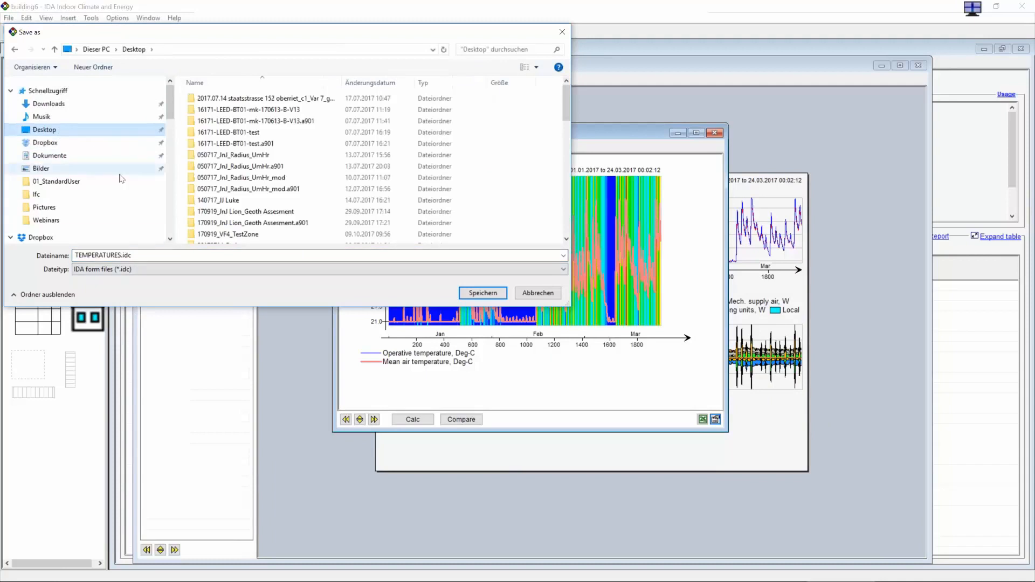
click(483, 297)
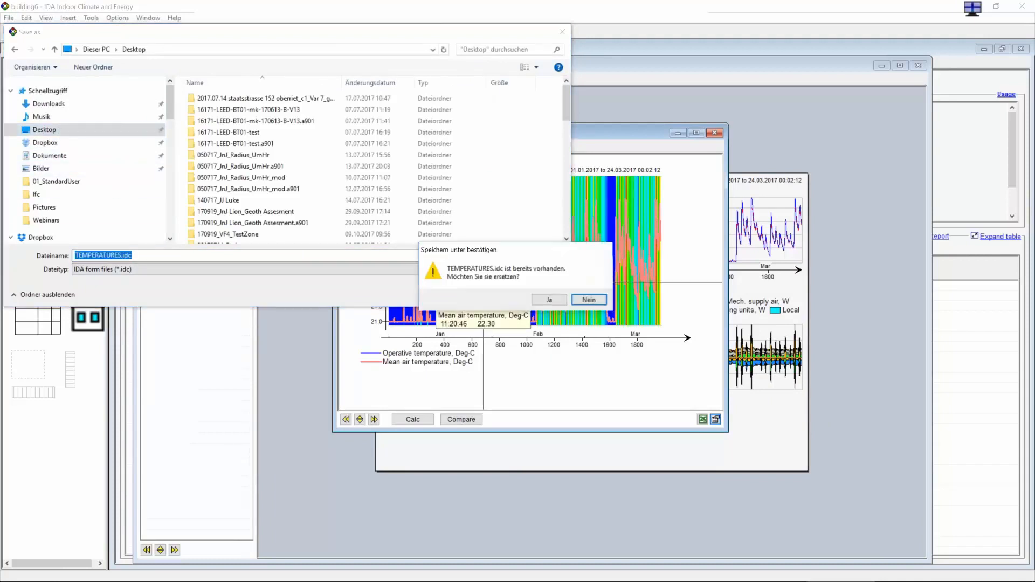
click(548, 300)
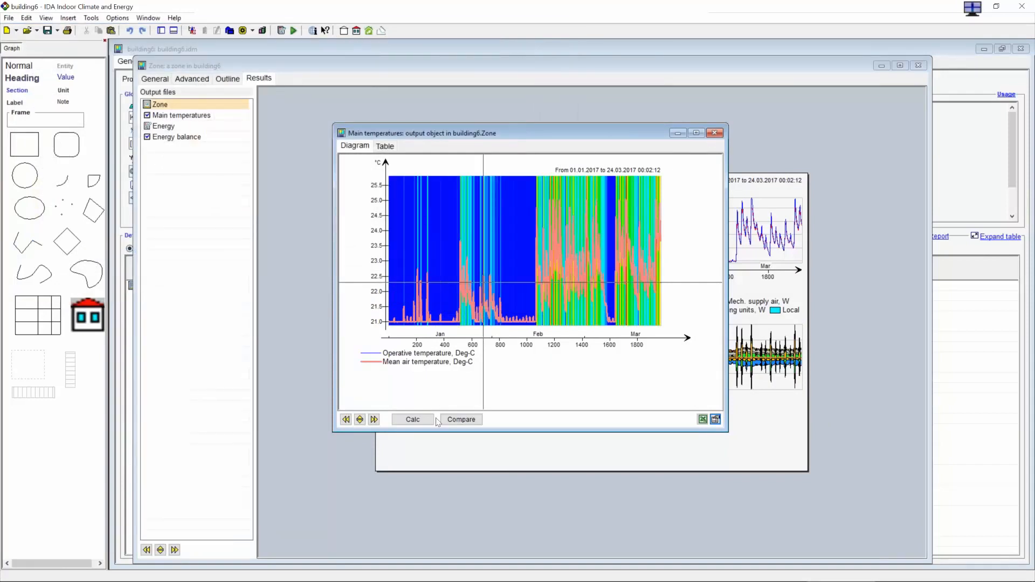
Step: Create two new default single-zone building models
click(356, 30)
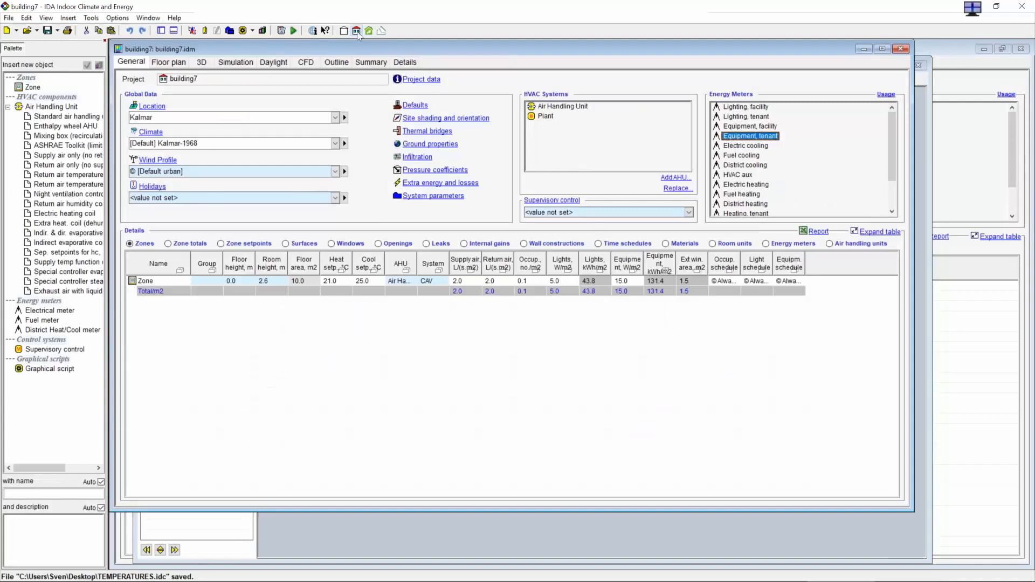
click(356, 31)
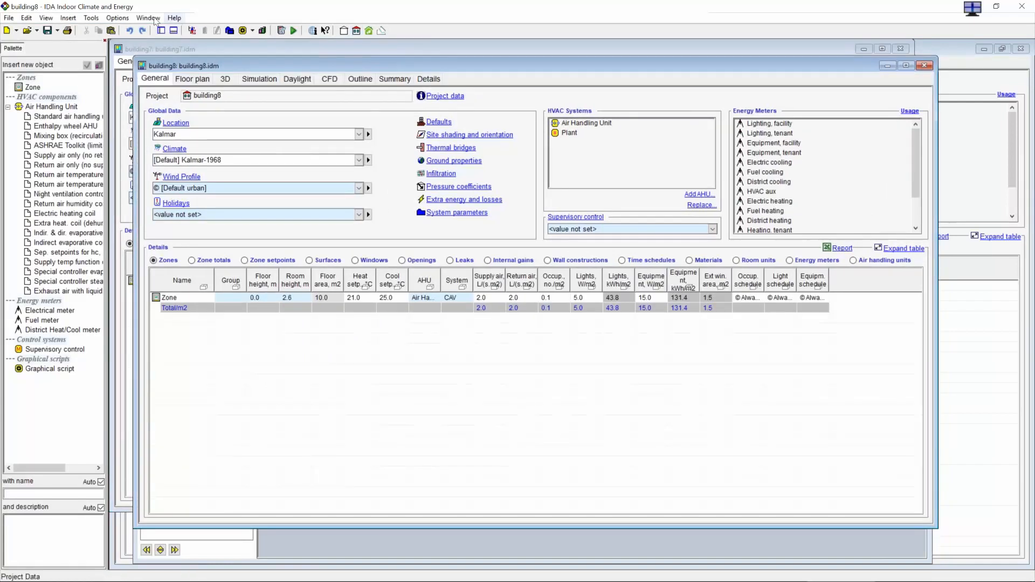
click(150, 20)
click(150, 19)
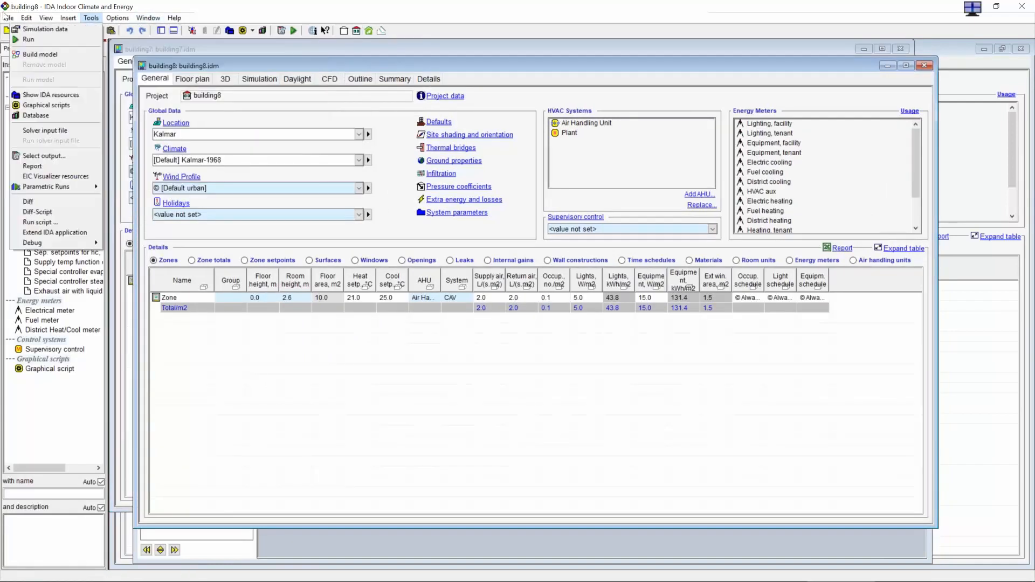
click(8, 18)
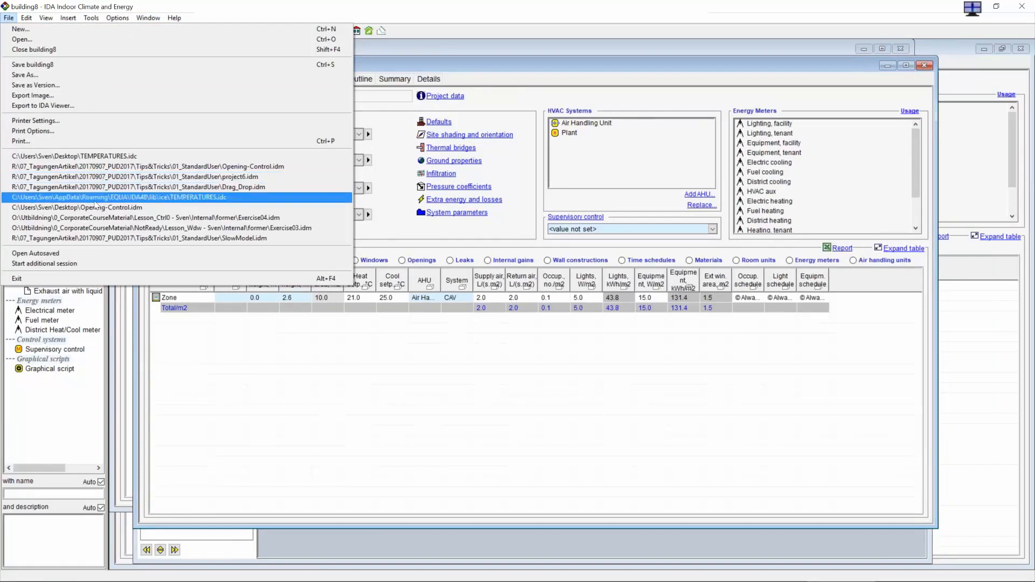
click(286, 409)
Step: Switch to the other IDA Indoor Climate and Energy session showing the ZoneMultiplier model and create a new default building there
mouse_move(454, 575)
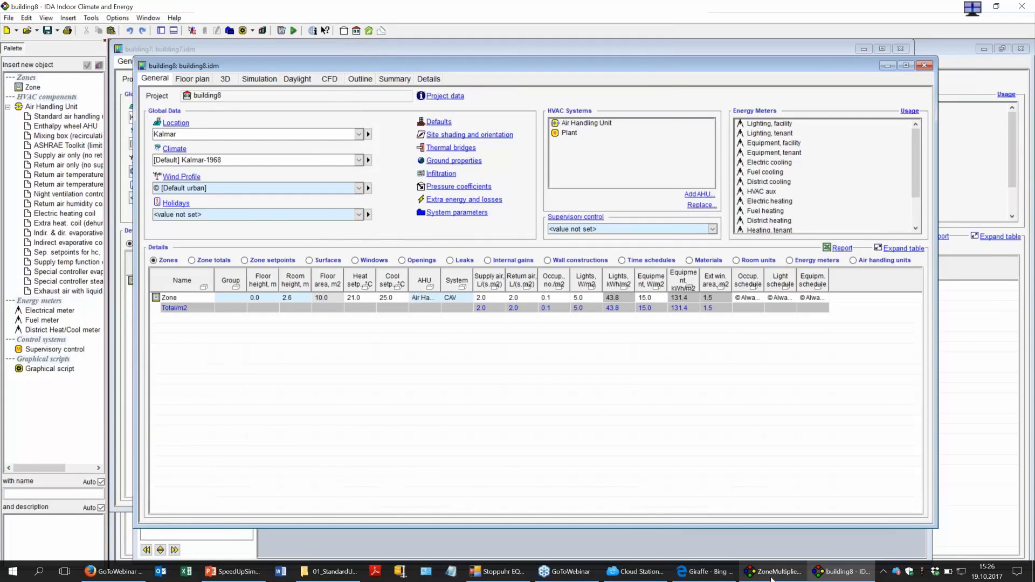
click(771, 578)
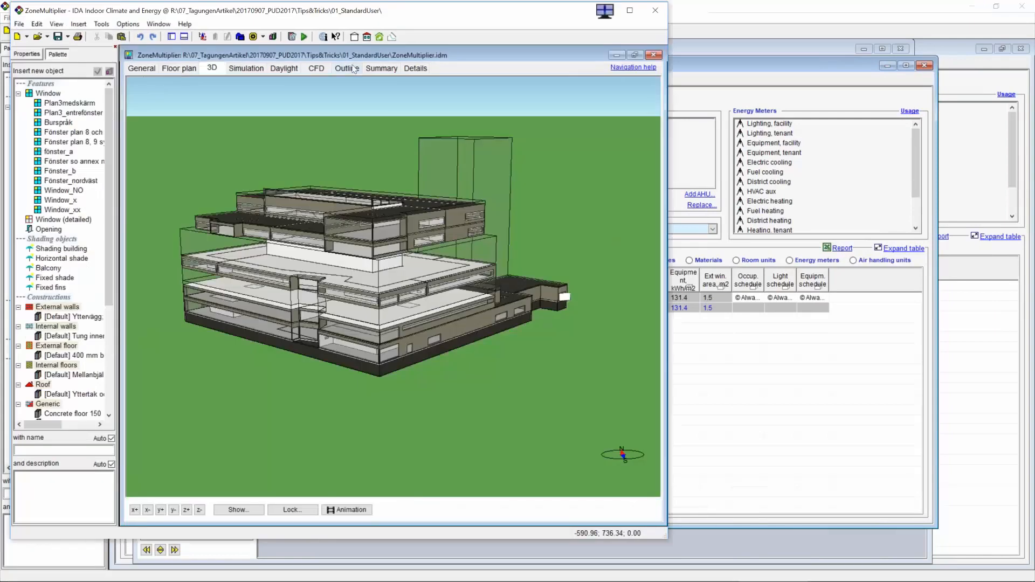
click(159, 24)
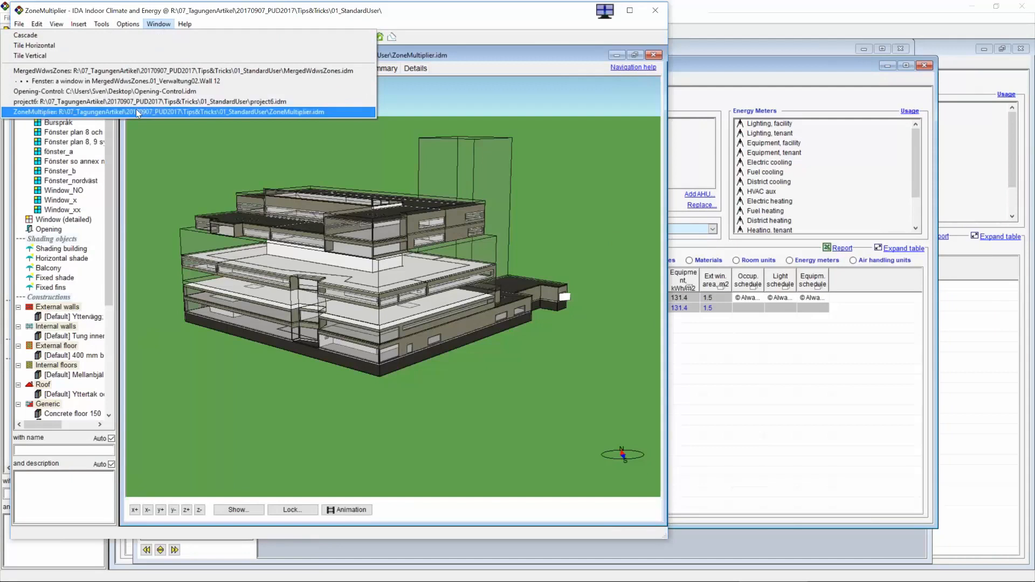
click(323, 31)
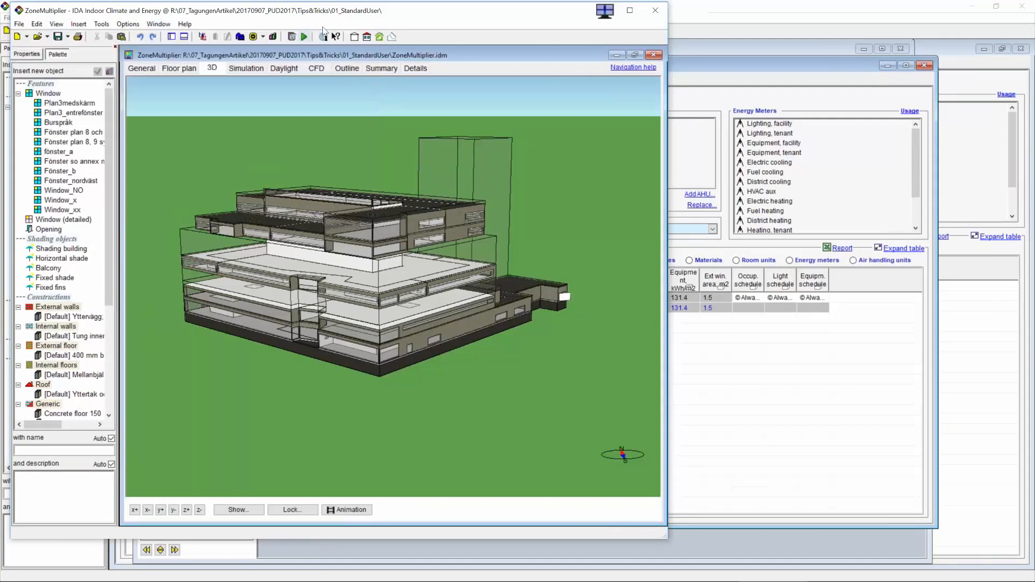
click(367, 36)
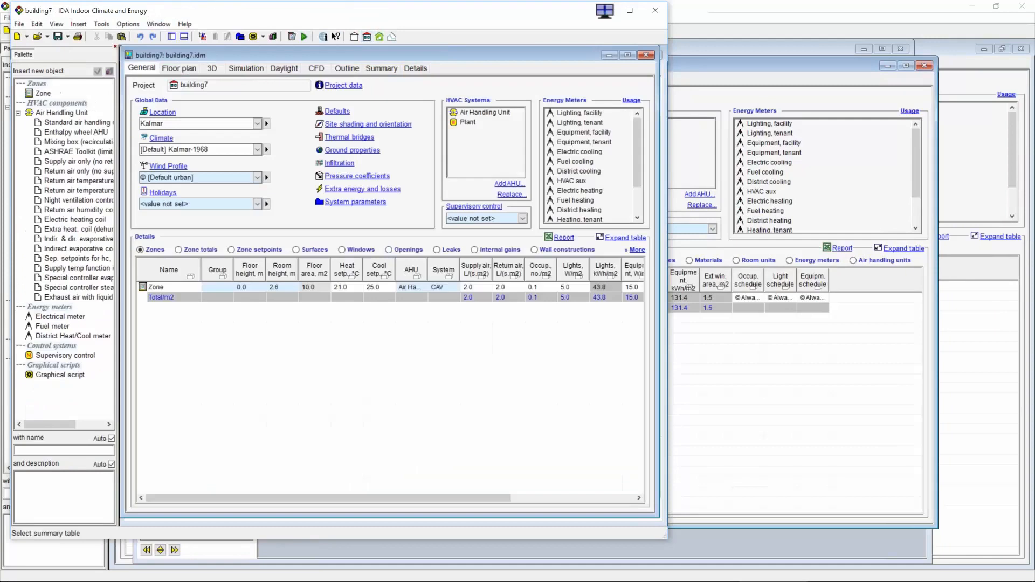
Step: Run the energy simulation of the new building and abort it early to load the partial results
click(246, 68)
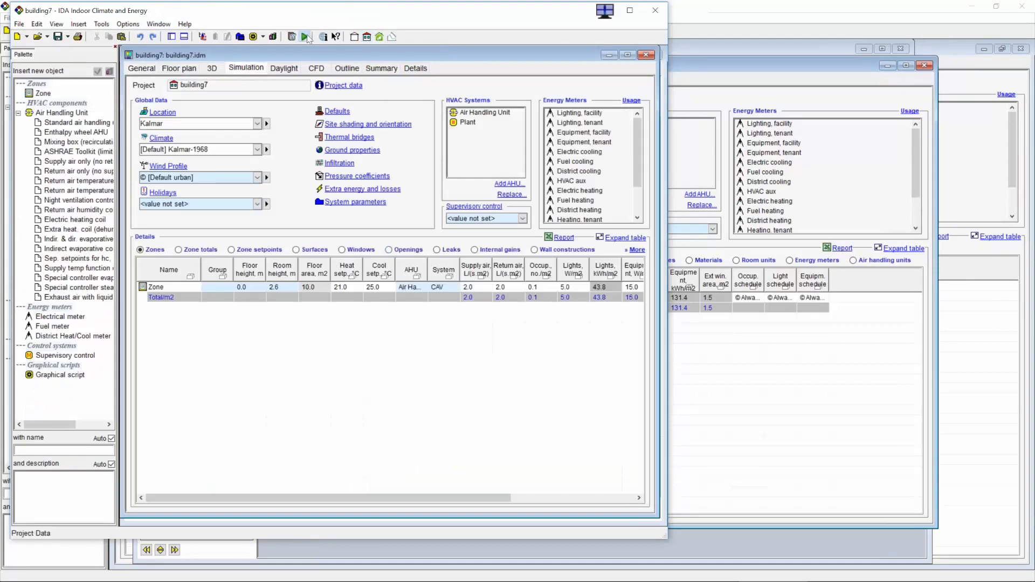
click(347, 200)
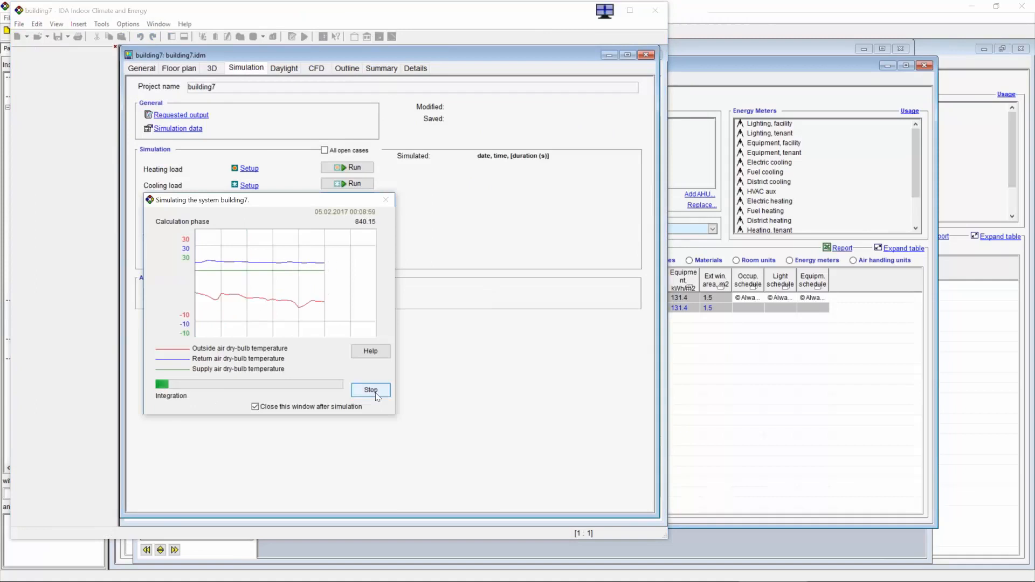
click(373, 391)
click(371, 372)
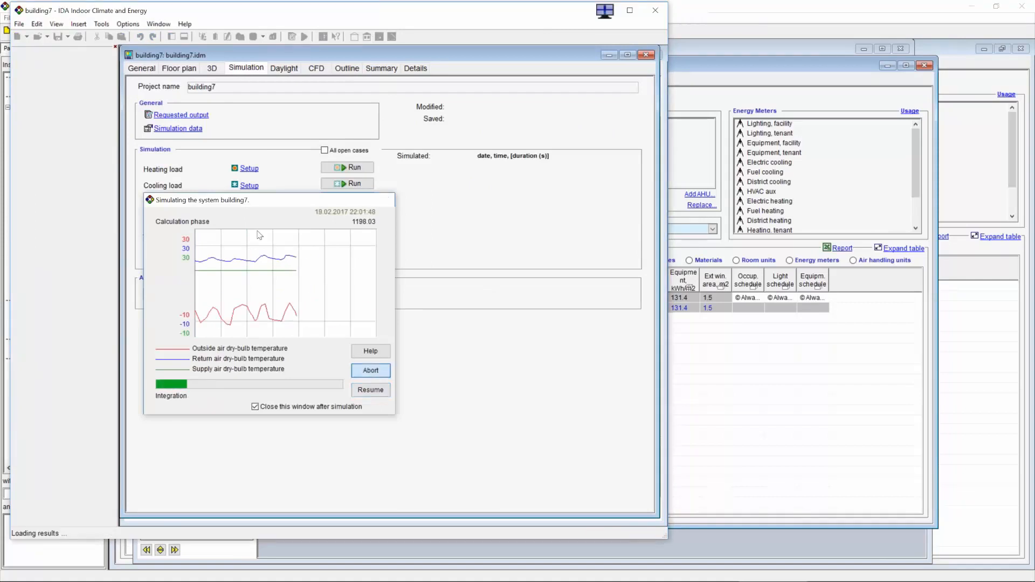
Step: Open the zone's results, view its Main temperatures diagram in the standard form, and close the diagram
click(141, 68)
double_click(155, 291)
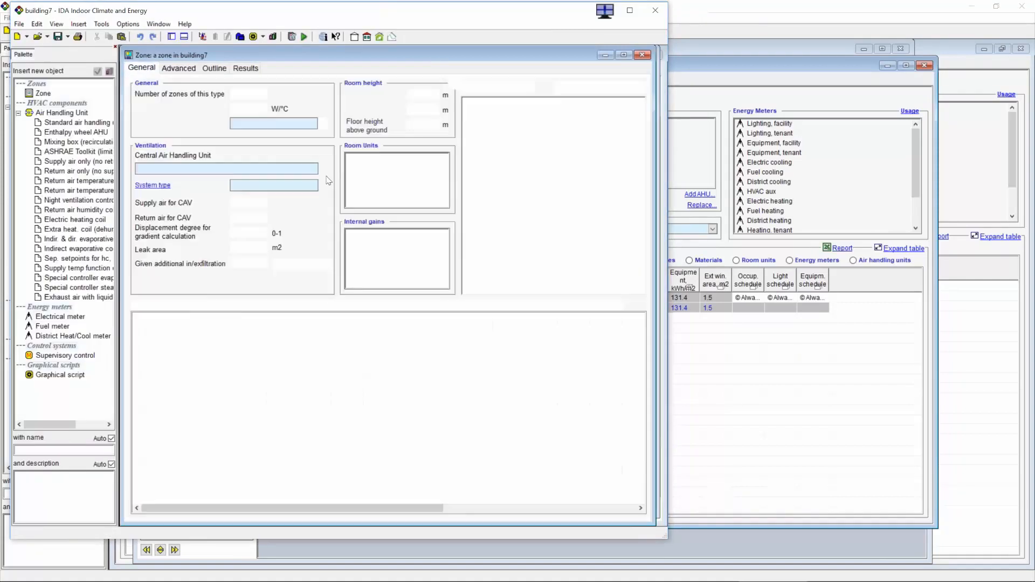
click(250, 69)
double_click(270, 168)
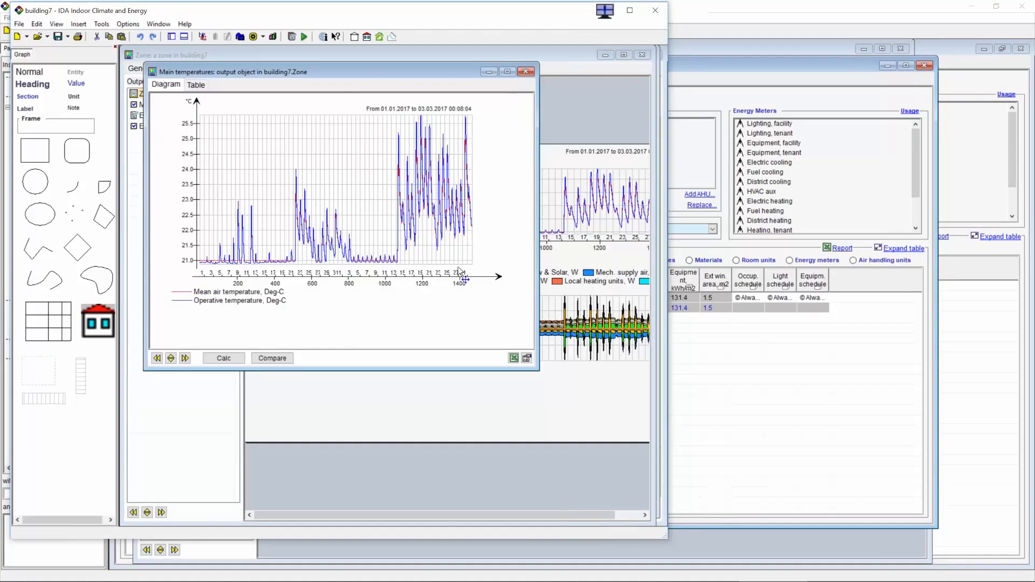
click(526, 72)
Step: Open the zone's Main temperatures output with the saved form TEMPERATURES.idc from the Desktop
right_click(161, 107)
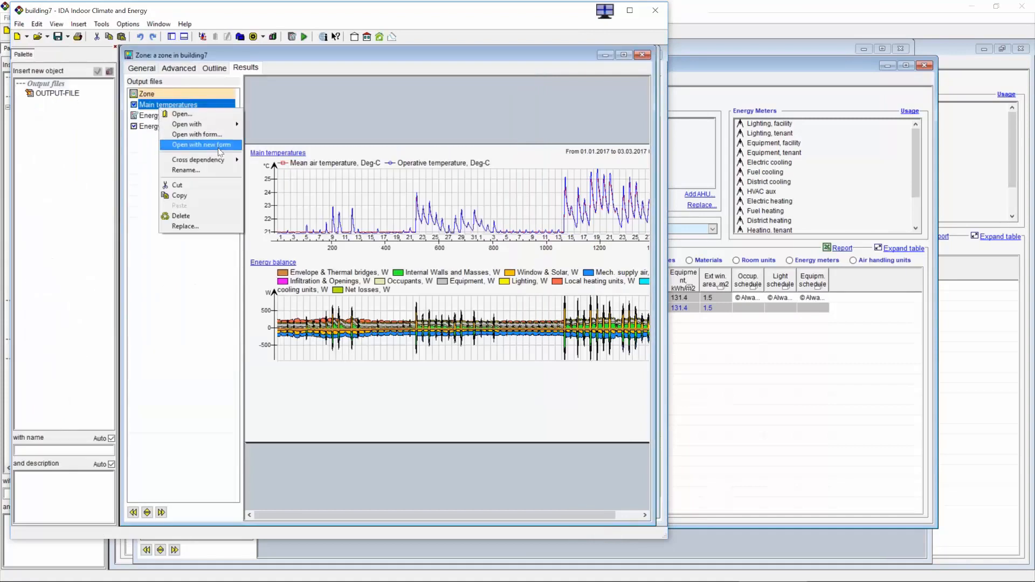
click(215, 139)
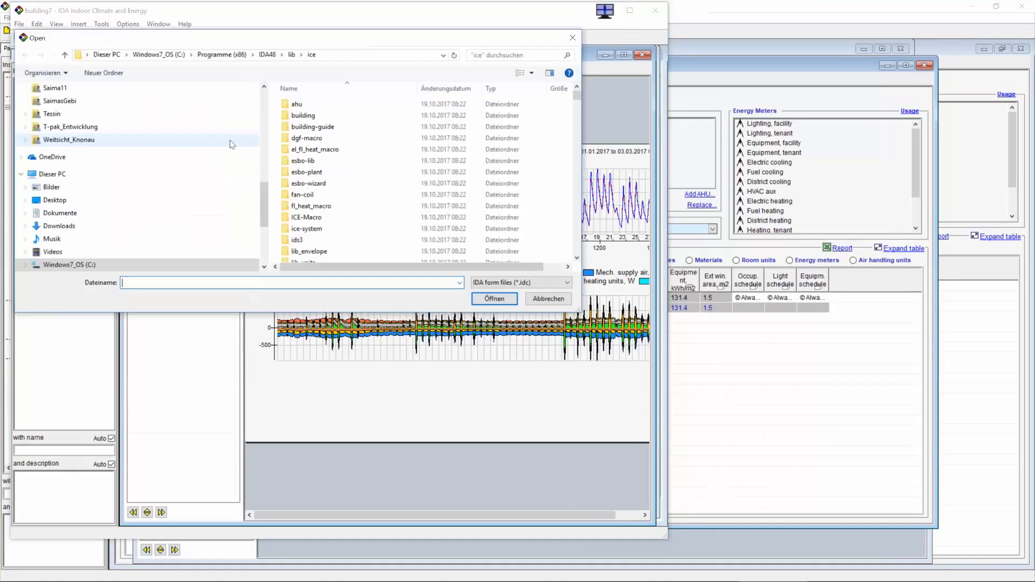
drag(269, 200, 269, 108)
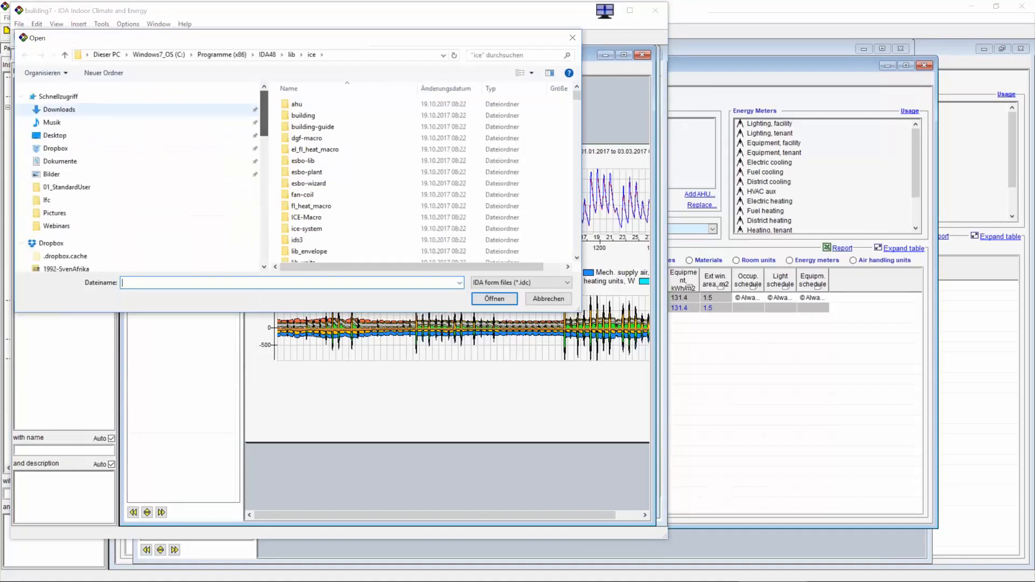
click(56, 136)
drag(576, 108, 577, 242)
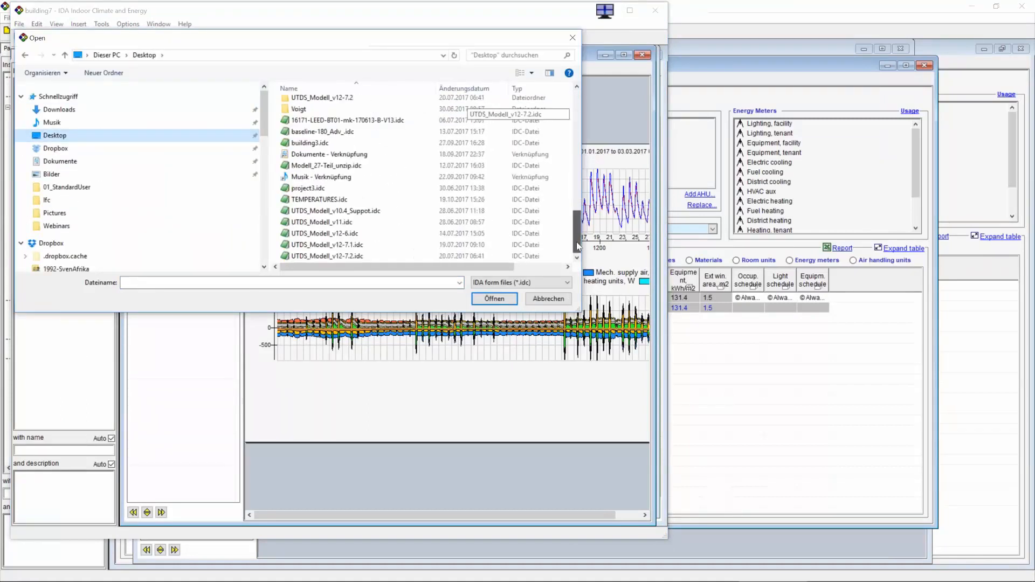
click(328, 201)
double_click(329, 203)
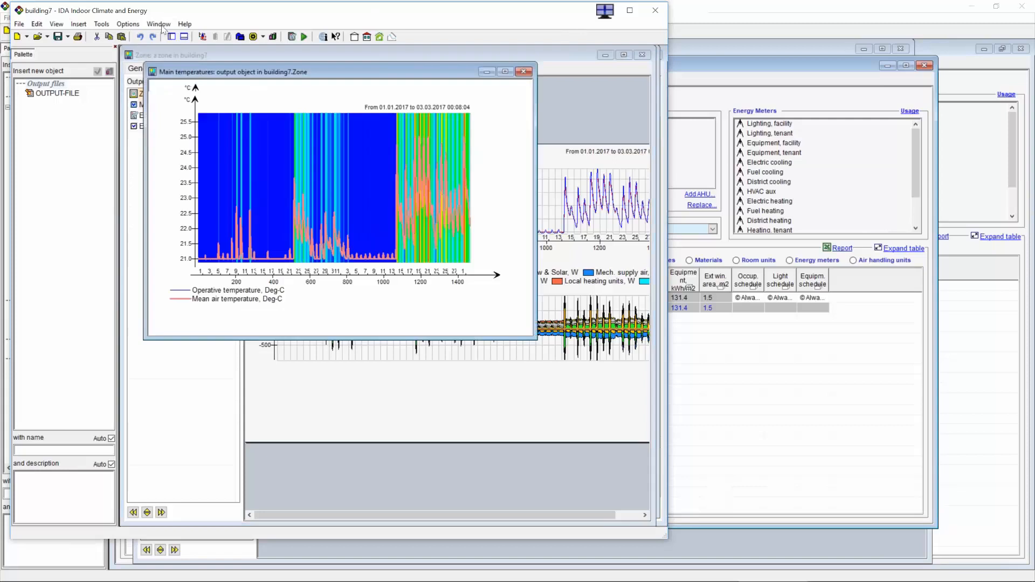
Step: Close the custom-form diagram, then view the Main temperatures output in its standard form again and close it
click(184, 24)
click(397, 70)
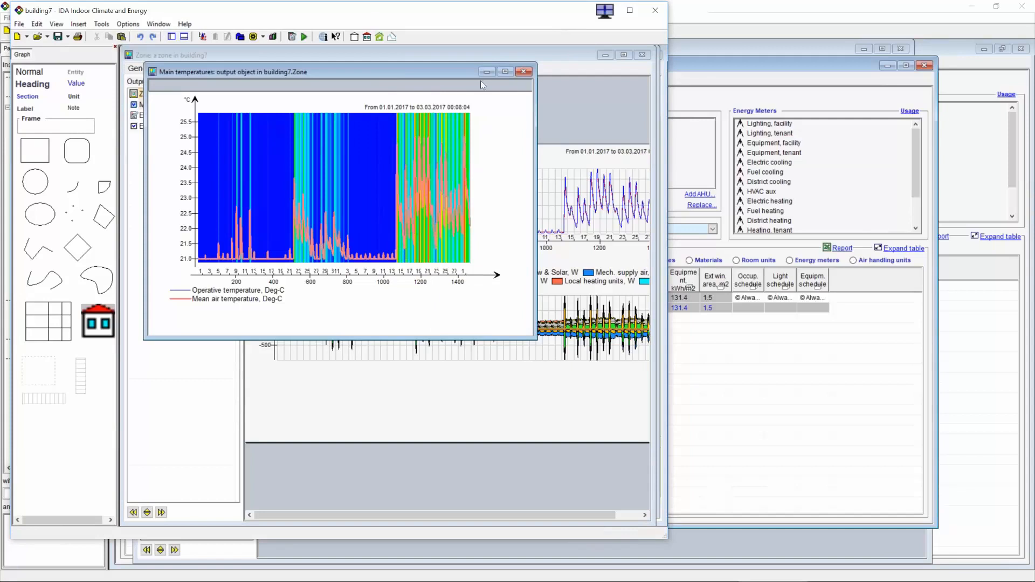
click(524, 72)
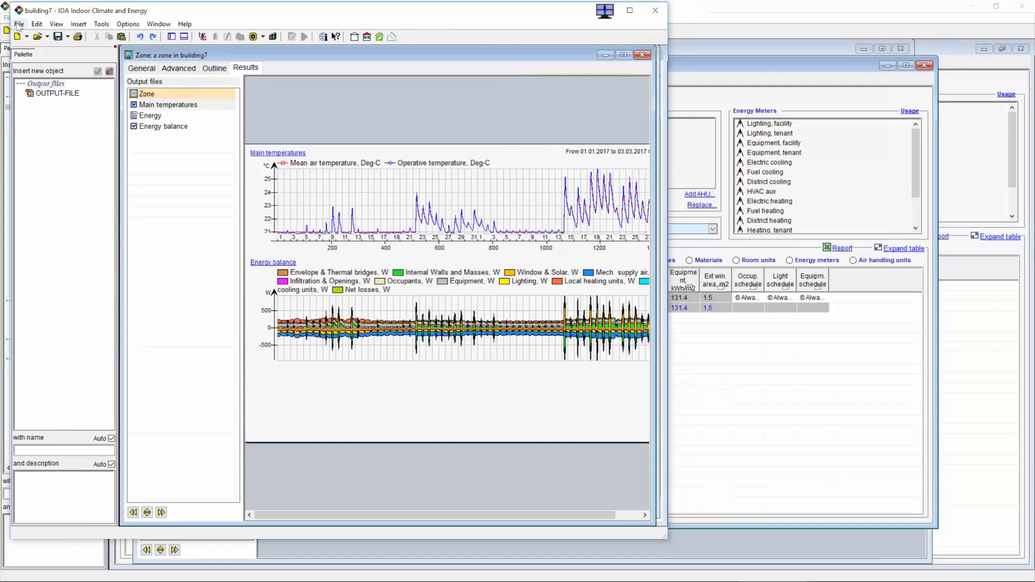
double_click(159, 104)
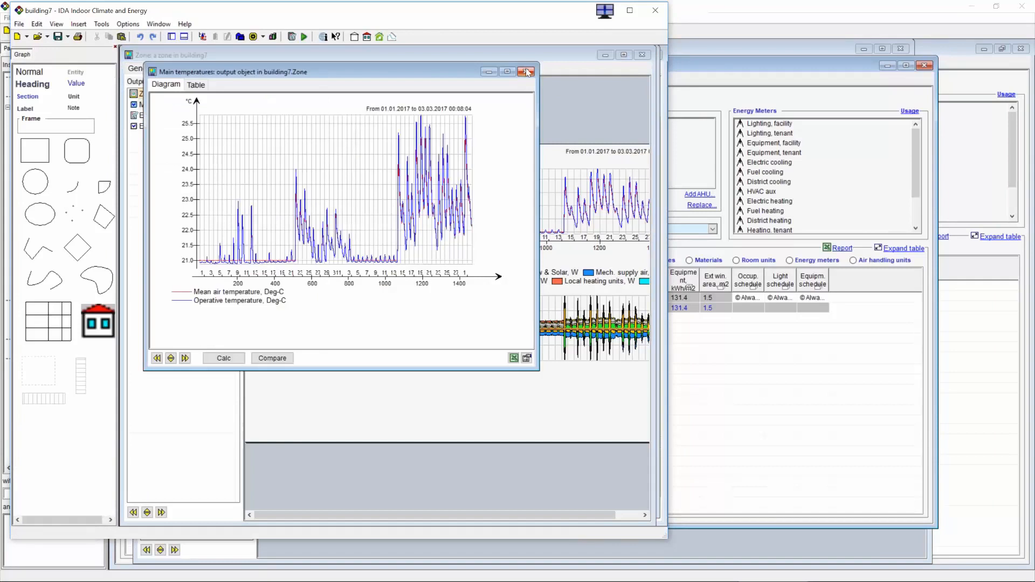
click(527, 72)
Step: Return to the session containing building8, view building3's Main temperatures diagram, and bring up the TEMPERATURES.idc form window
click(722, 67)
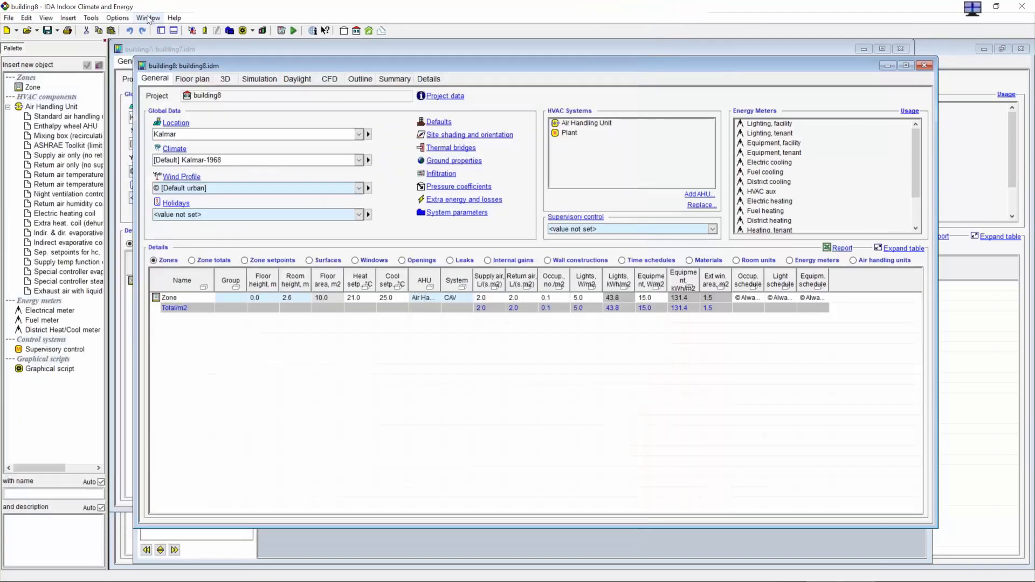
click(149, 18)
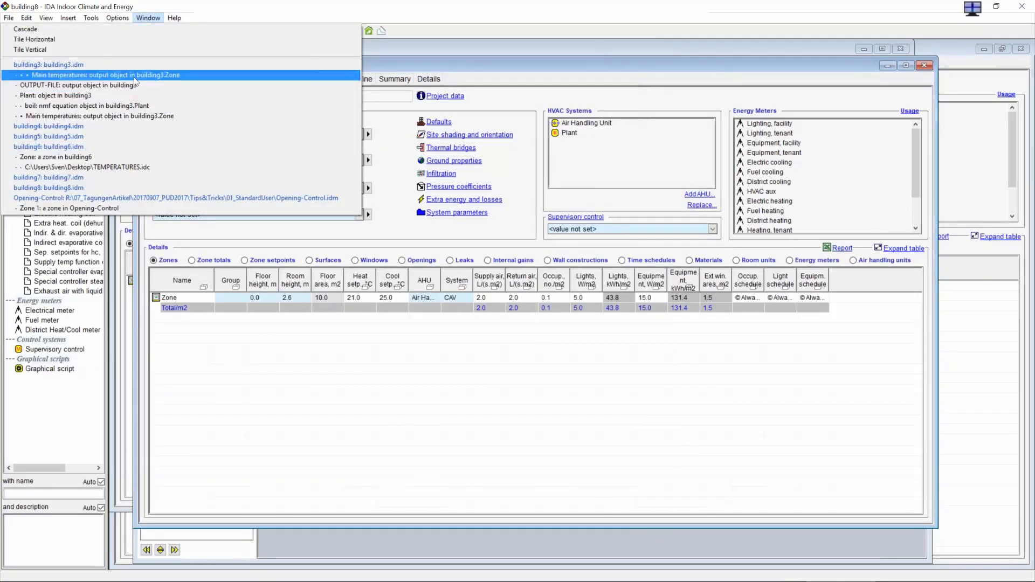
click(135, 81)
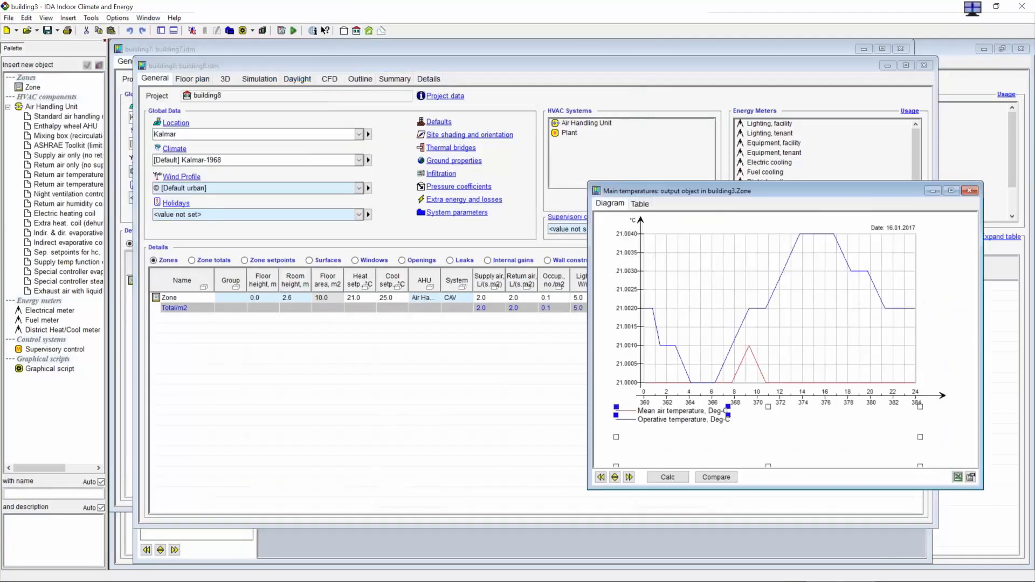
click(144, 19)
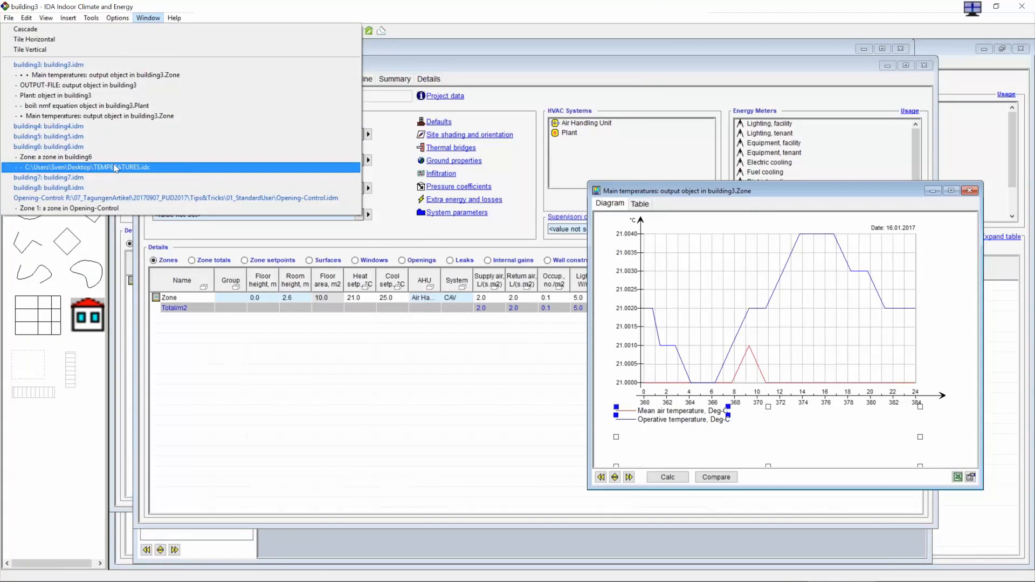
click(116, 168)
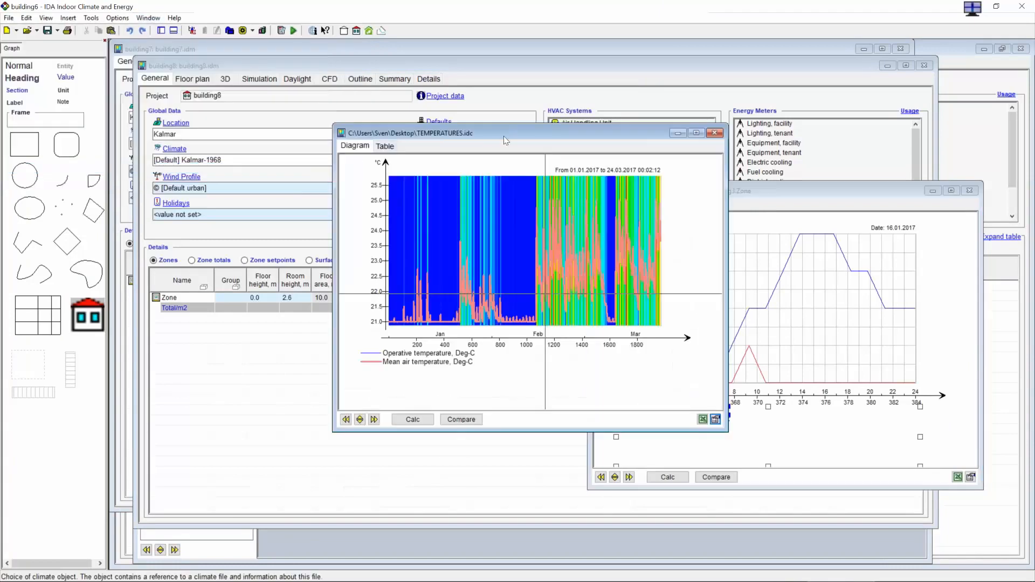
Step: Start saving the custom temperature diagram form under a new location and browse to the user's profile folder within Benutzer on drive C
click(9, 18)
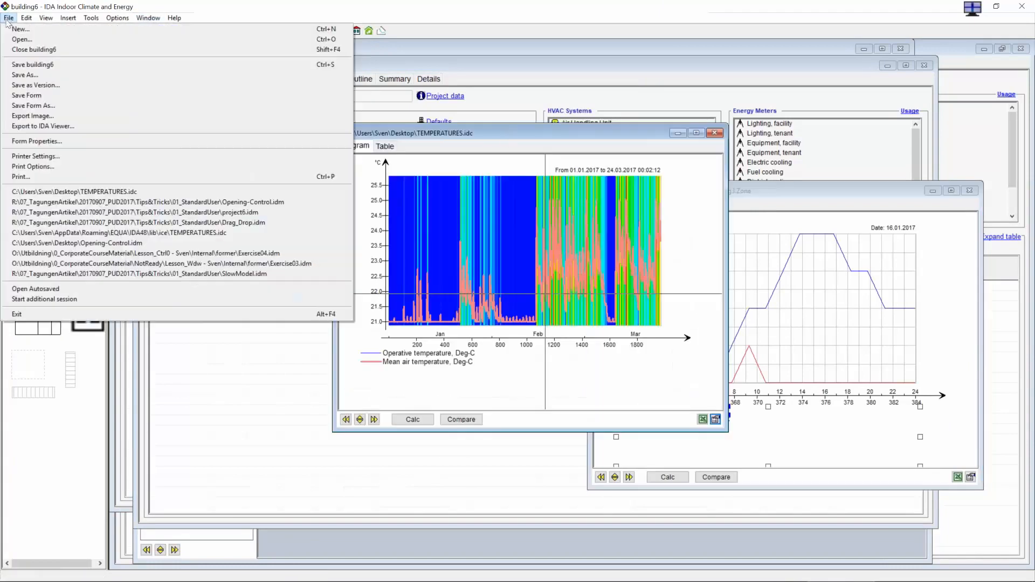
click(45, 106)
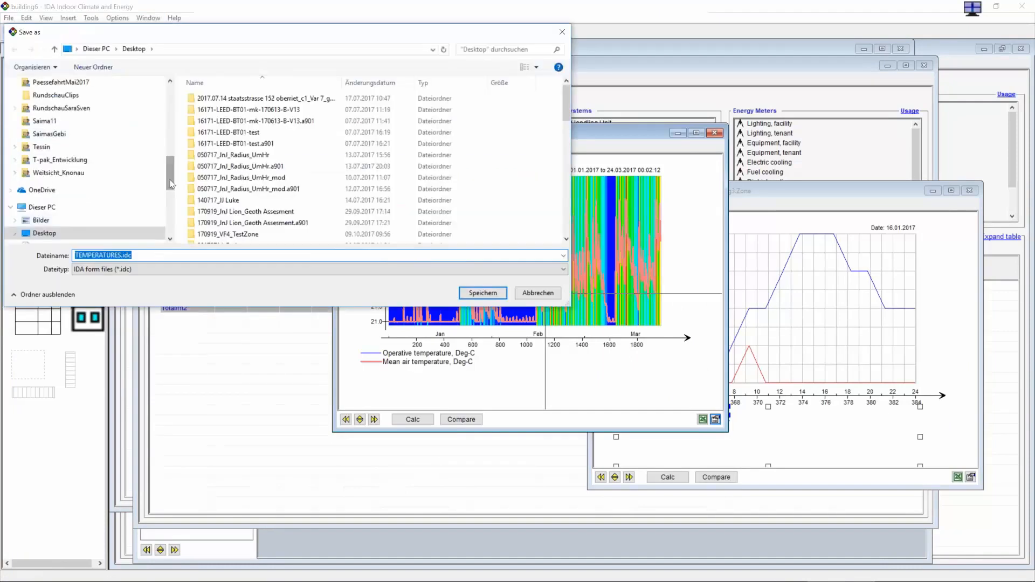
scroll(74, 227, down, 5)
click(58, 107)
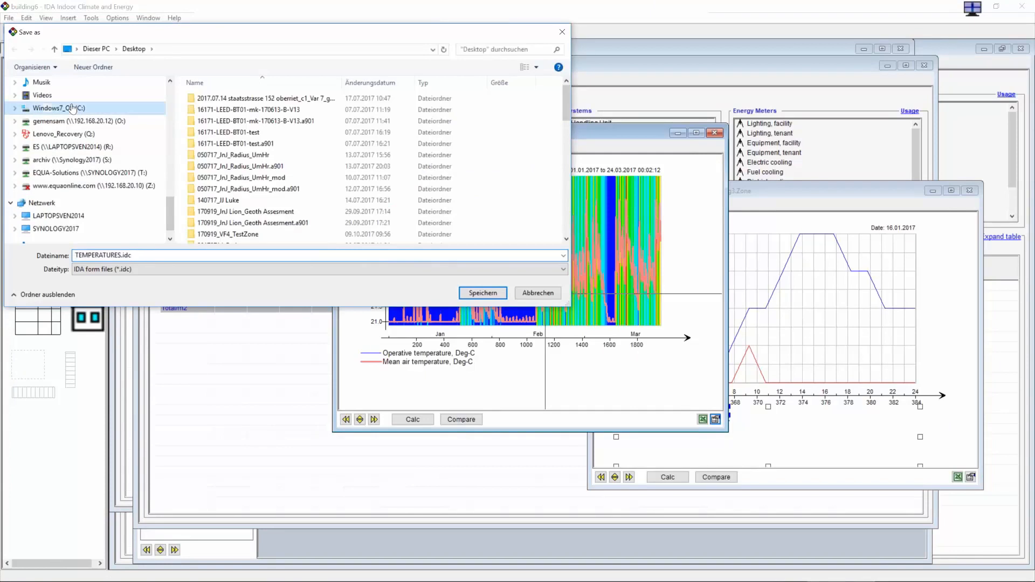
drag(569, 110, 578, 184)
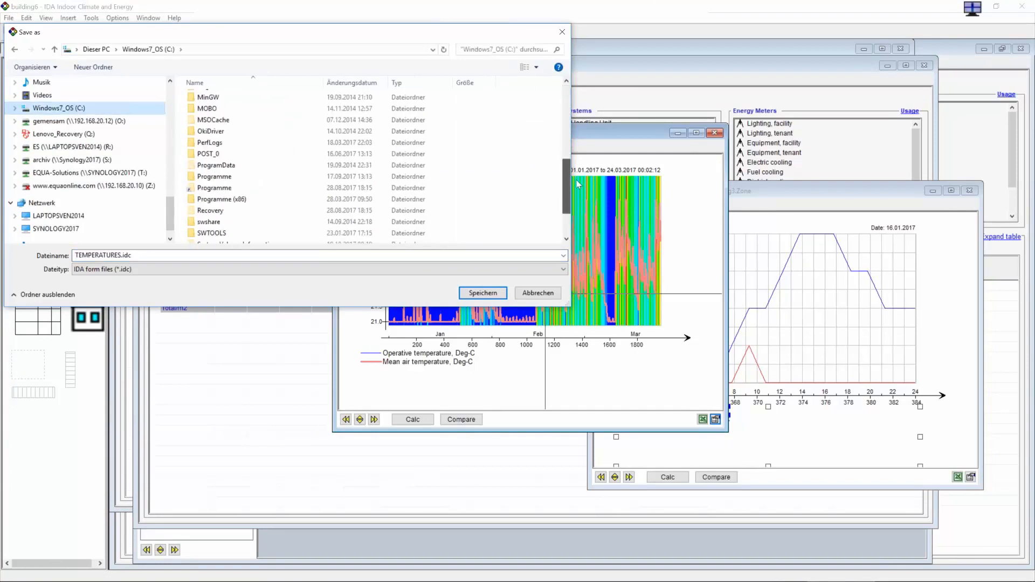
click(561, 171)
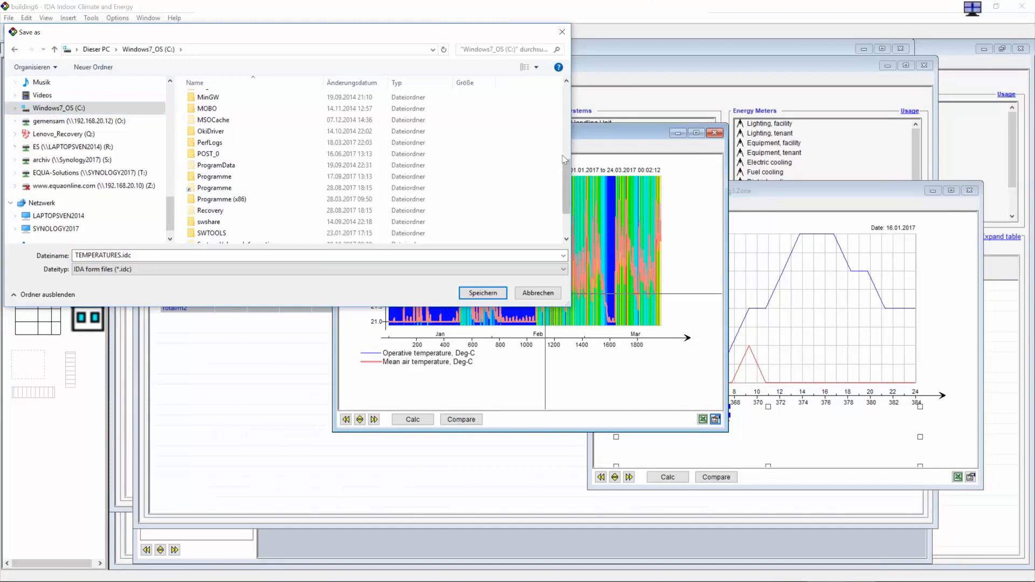
drag(561, 171, 573, 106)
double_click(213, 144)
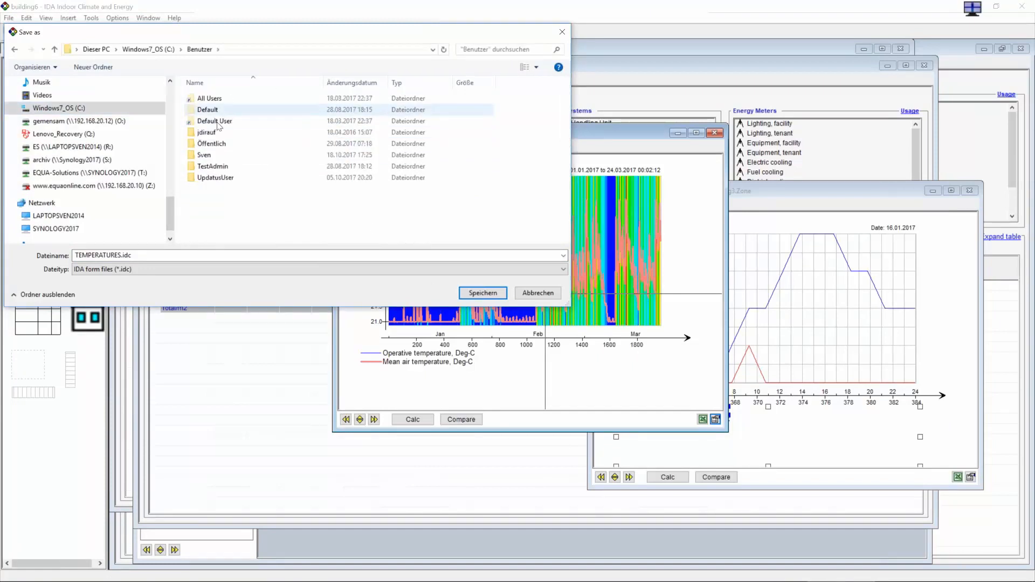
double_click(208, 154)
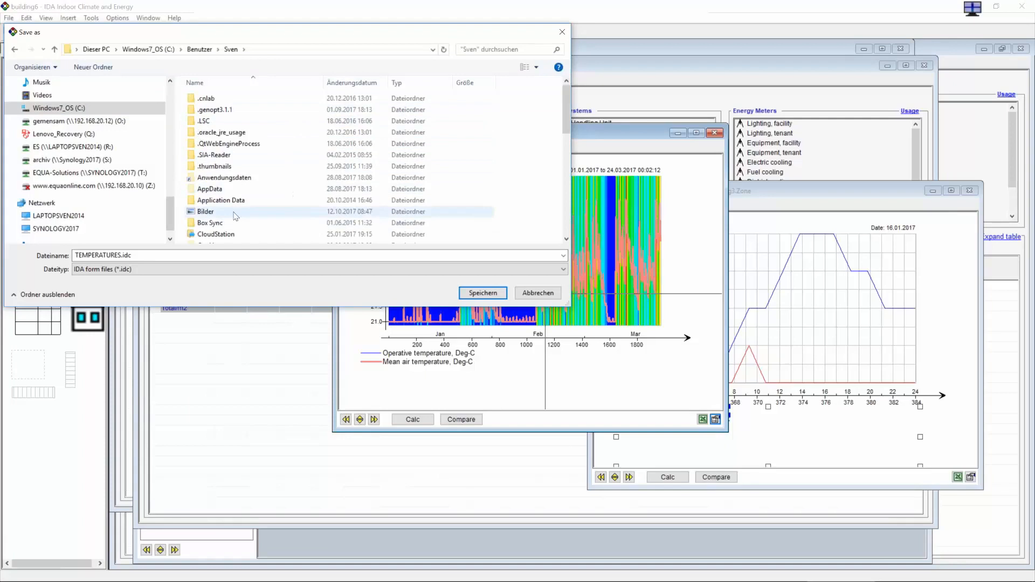
Step: Browse from the user's profile folder into AppData, Roaming and EQUA as the form's save location
scroll(236, 211, down, 6)
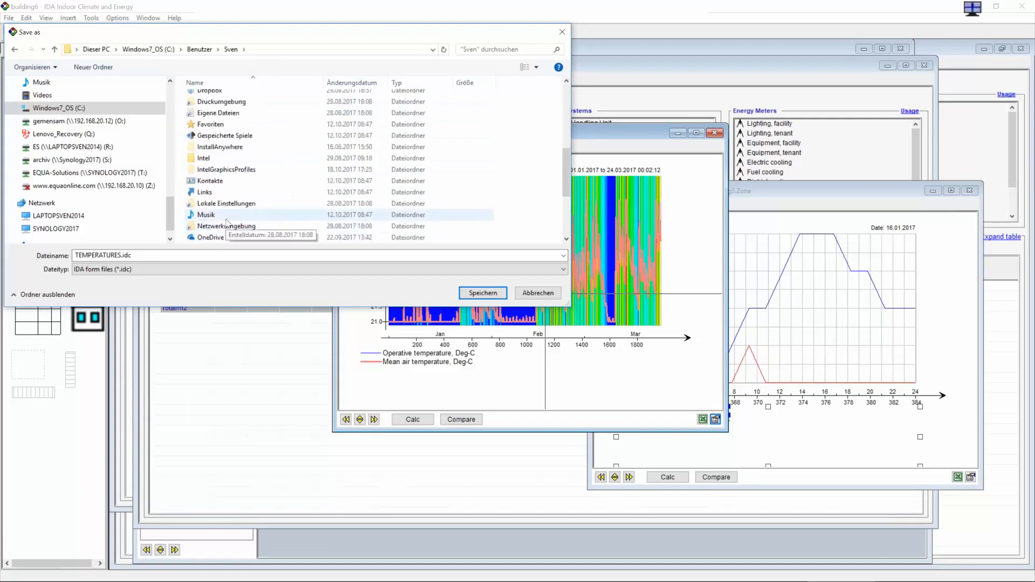
scroll(228, 221, up, 5)
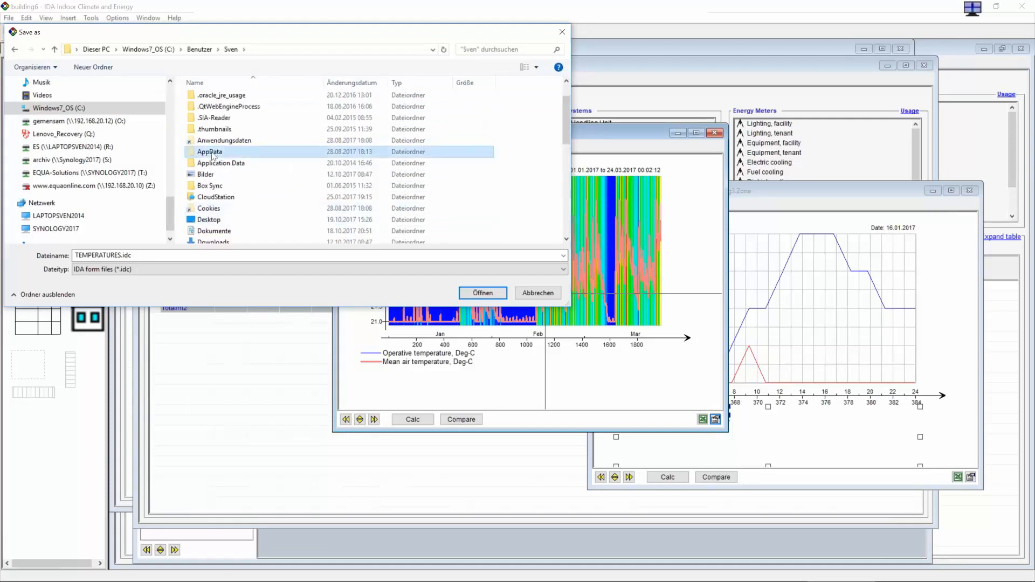
double_click(213, 152)
scroll(231, 180, down, 3)
double_click(210, 237)
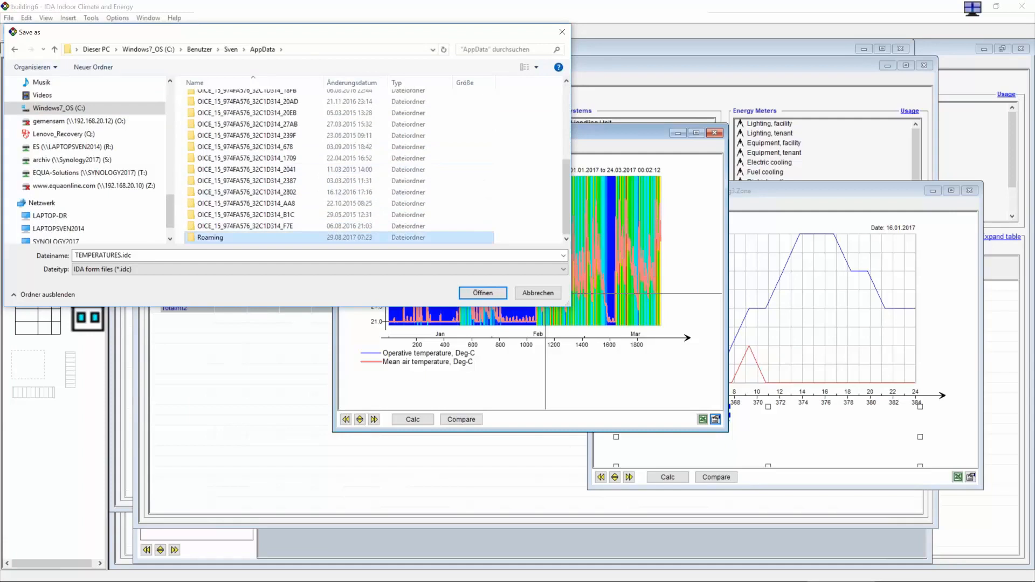
scroll(216, 200, down, 4)
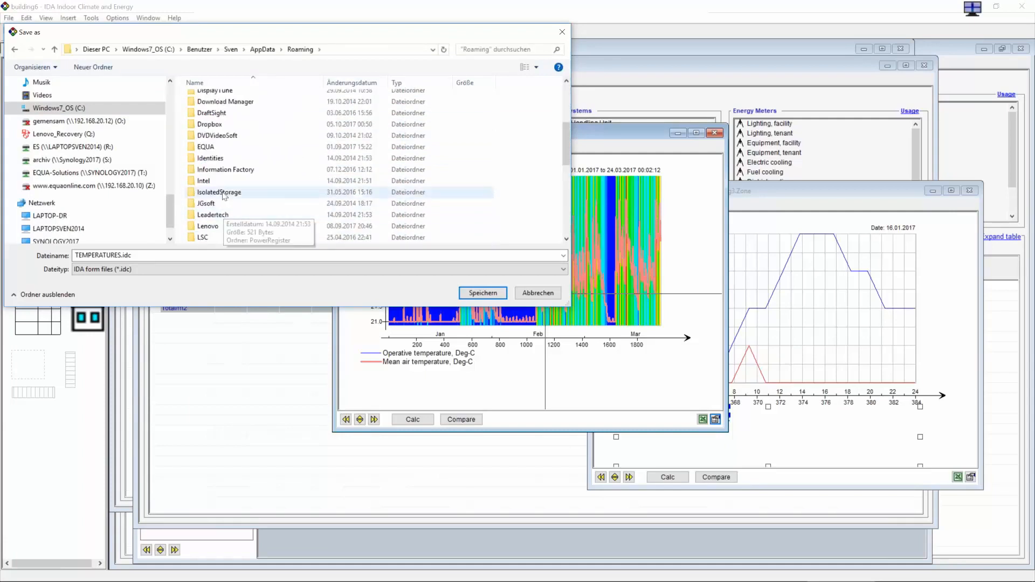
double_click(213, 147)
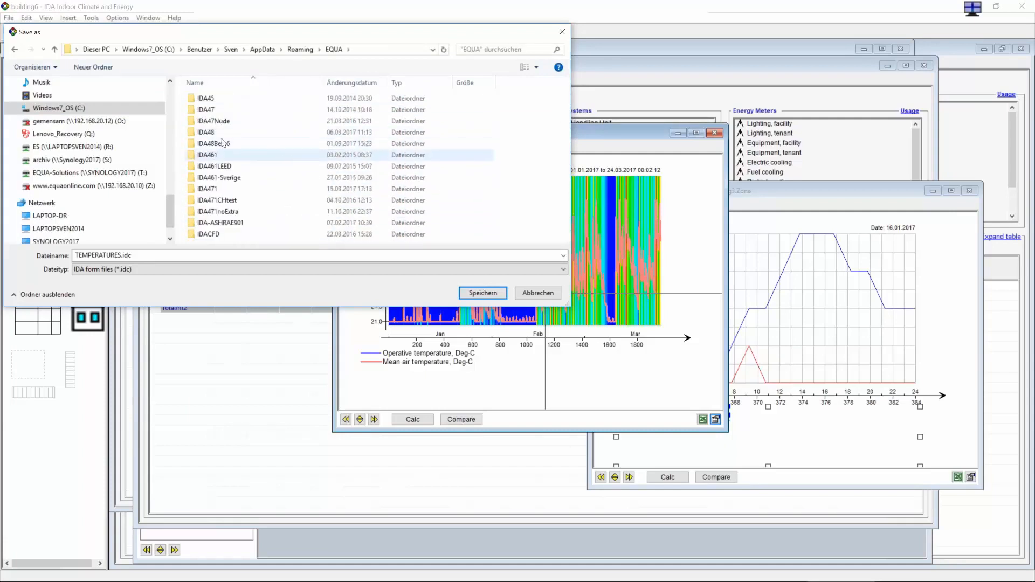
Step: Save the form as TEMPERATURES.idc in the IDA48\lib\ice folder
double_click(215, 133)
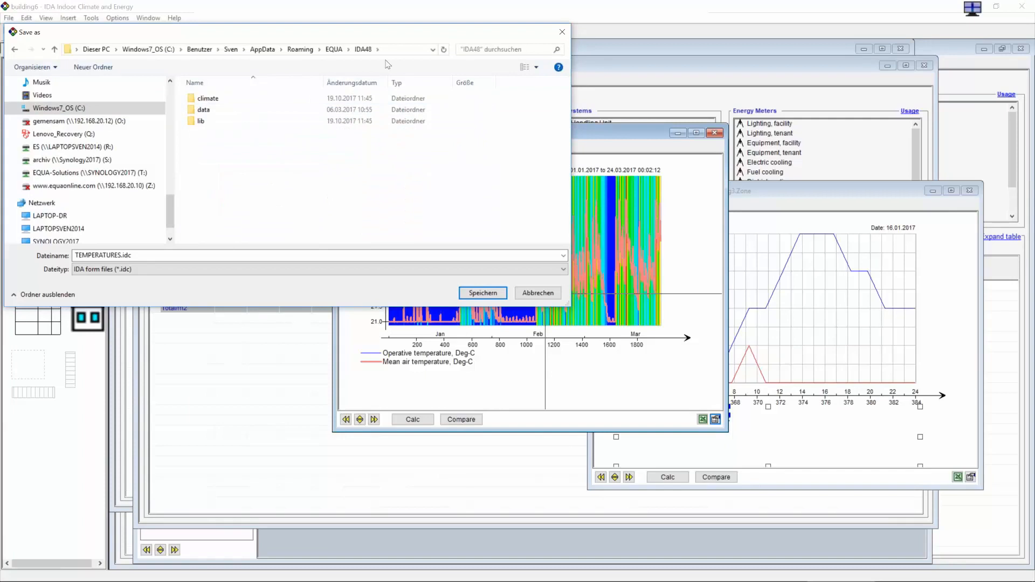
click(213, 122)
double_click(214, 122)
double_click(200, 99)
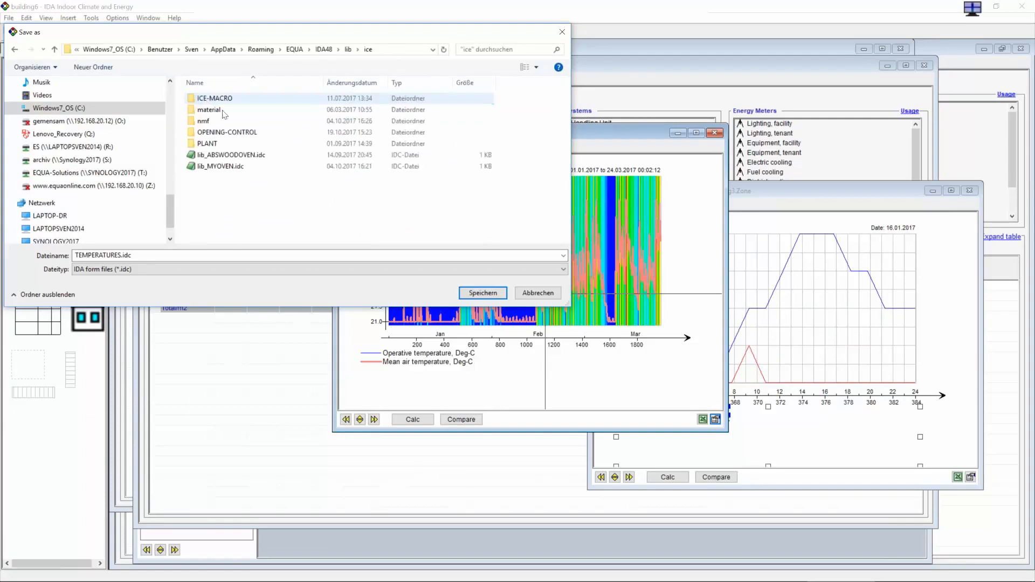
click(483, 292)
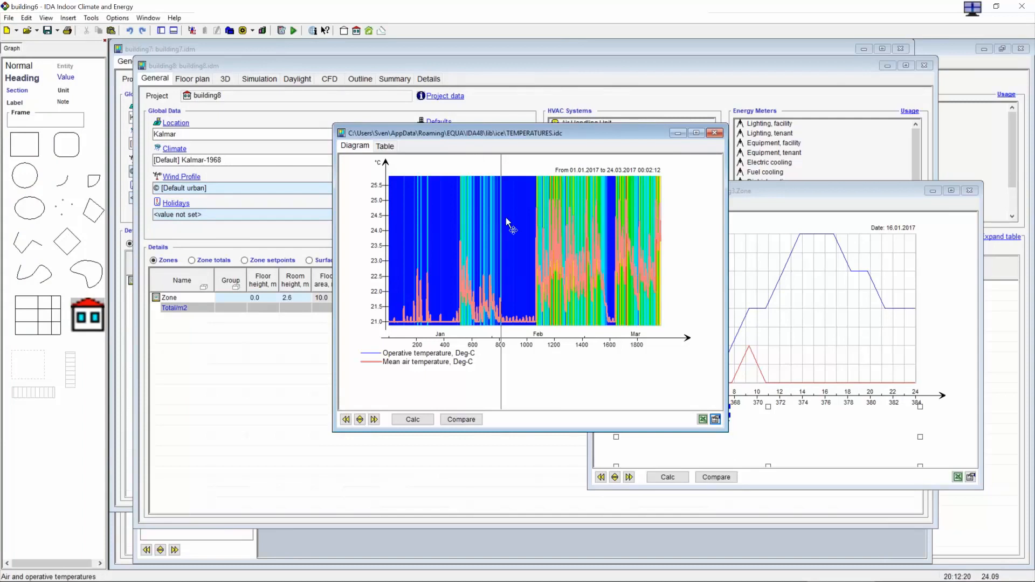
Step: Close the form window and building3's Main temperatures diagram, and exit this session, discarding the changes to building5
click(716, 133)
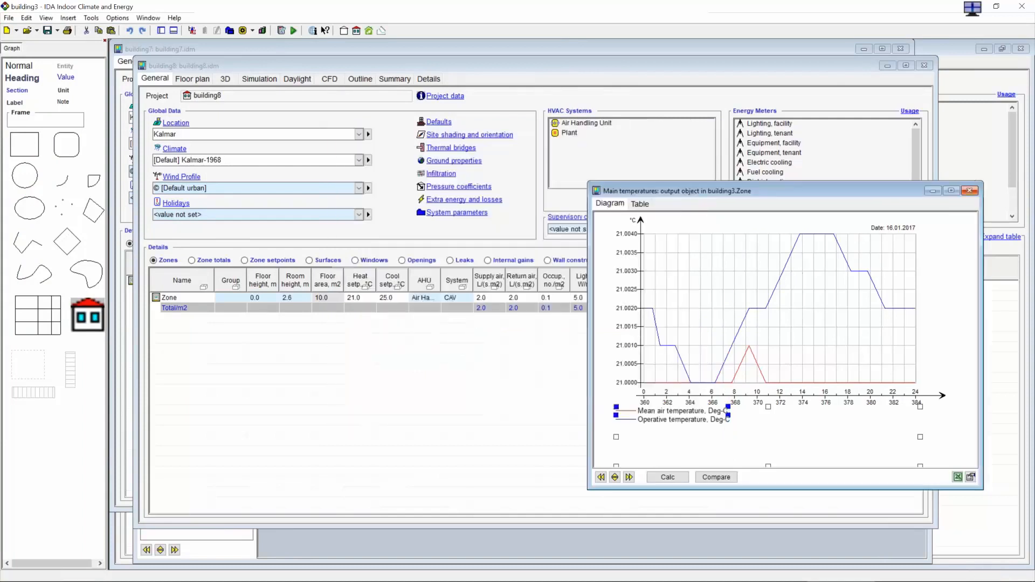
click(970, 191)
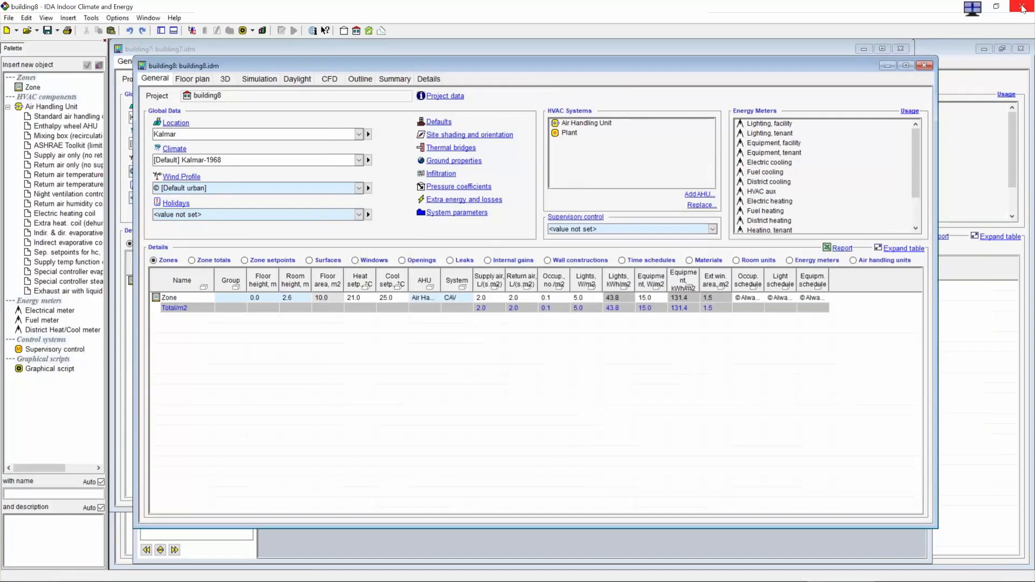
click(1023, 8)
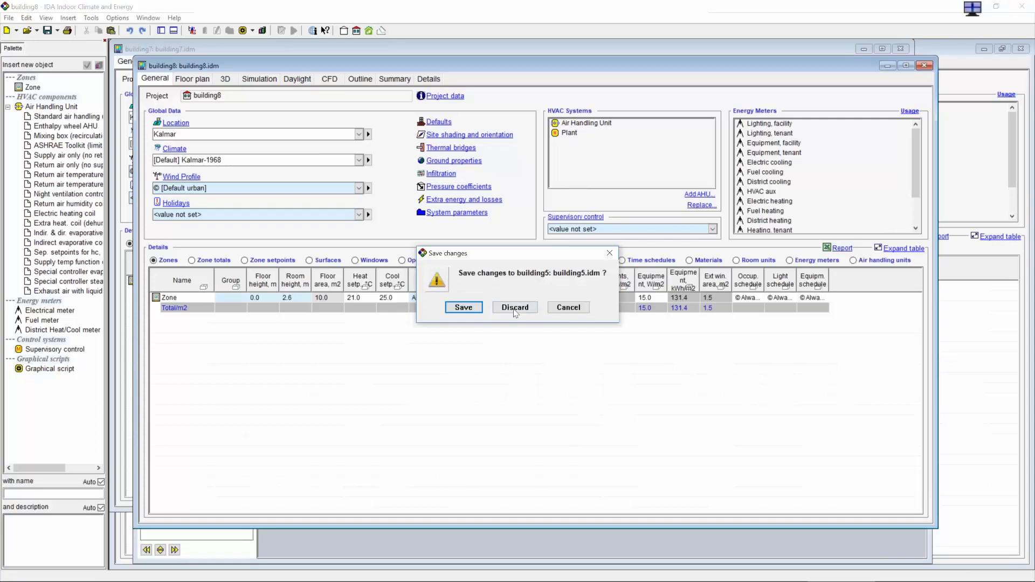
click(515, 309)
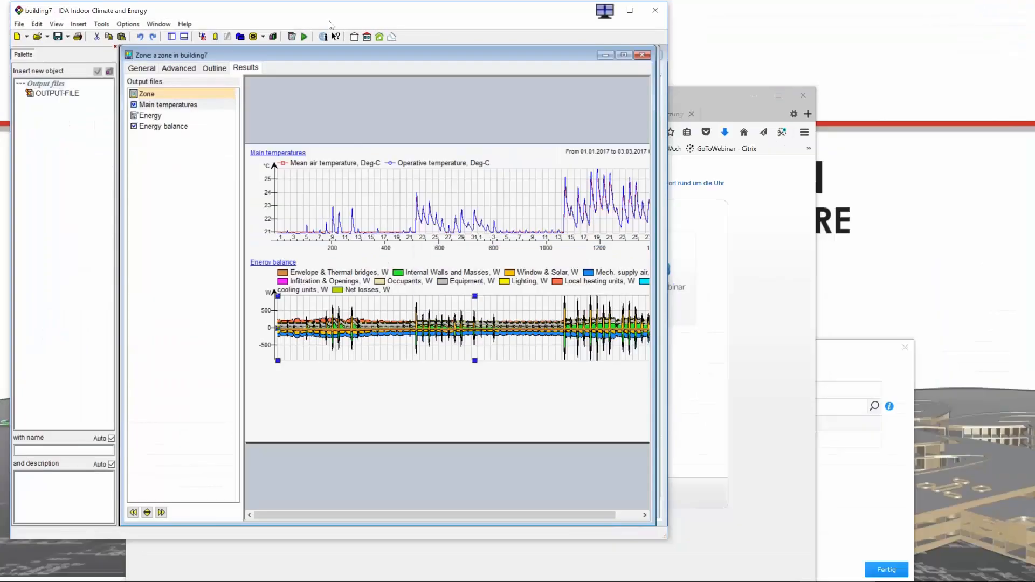
Step: Close the building7 zone and model as well as the ZoneMultiplier and MergedWdwsZones models in the remaining session
click(642, 55)
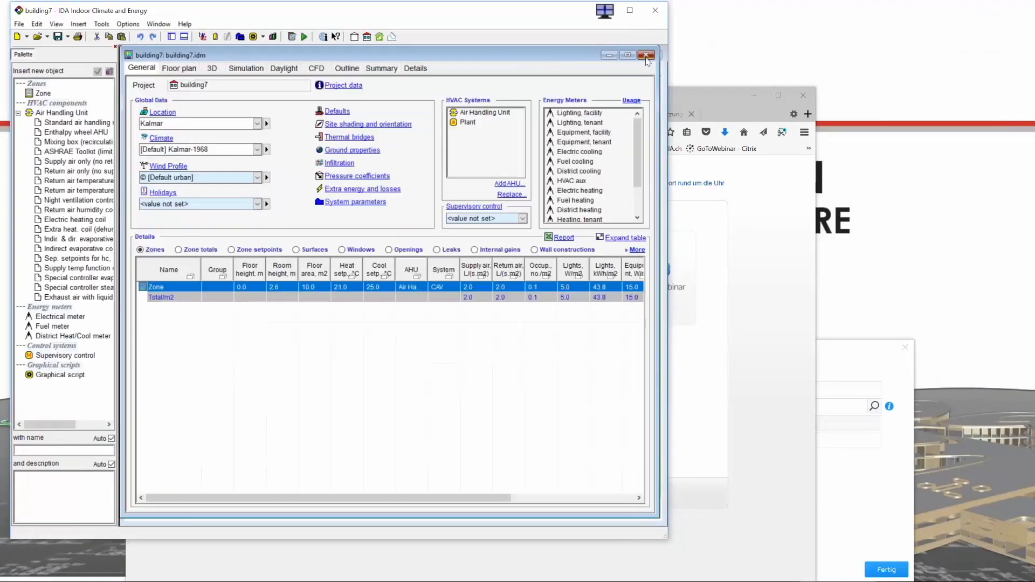
click(646, 55)
click(522, 308)
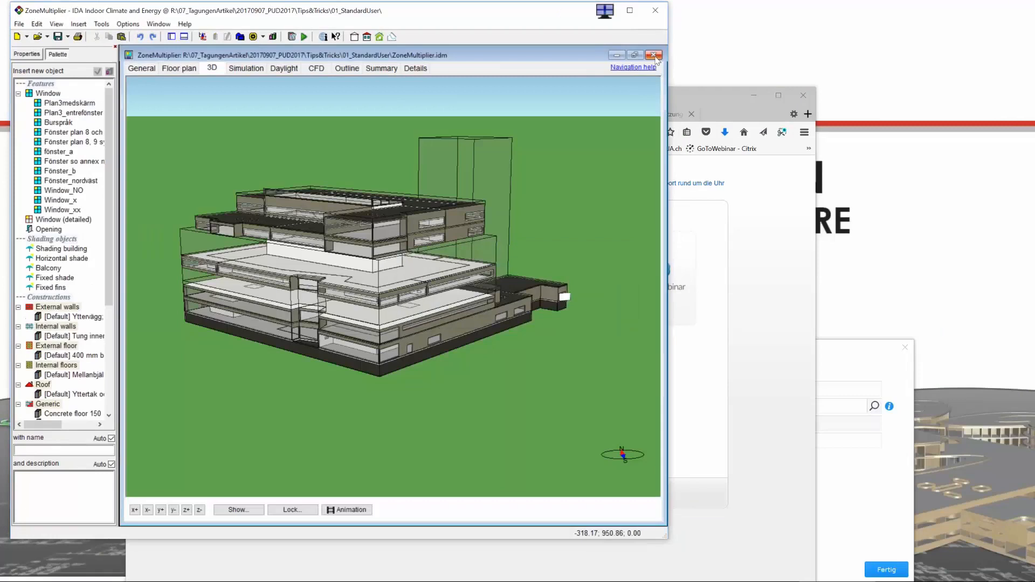
click(540, 308)
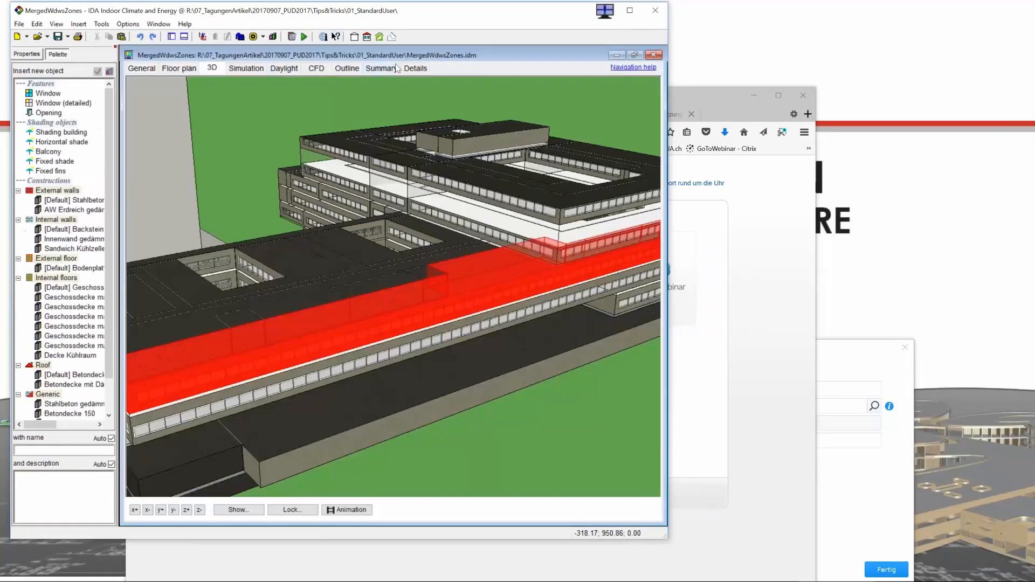
click(653, 55)
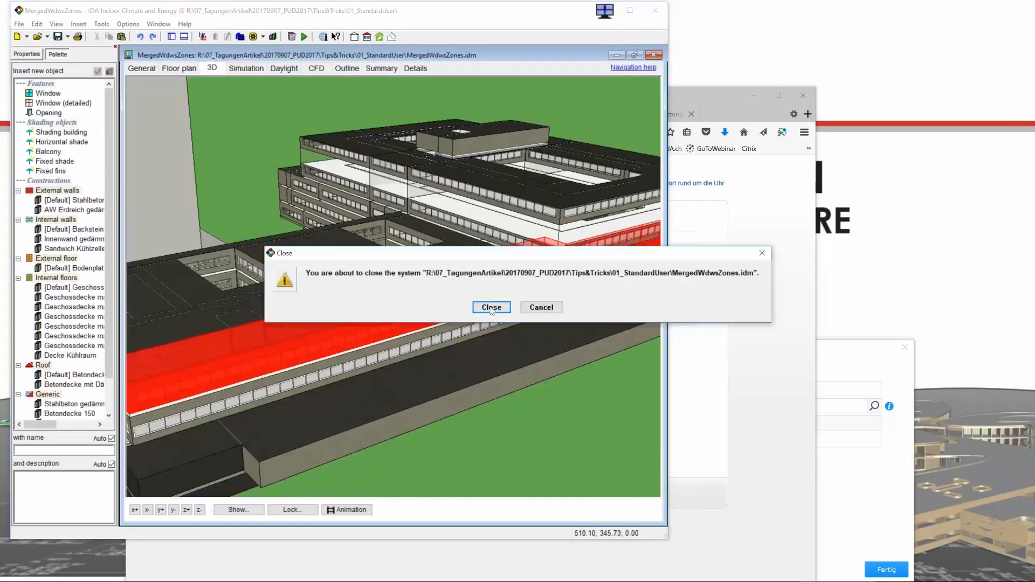
click(491, 308)
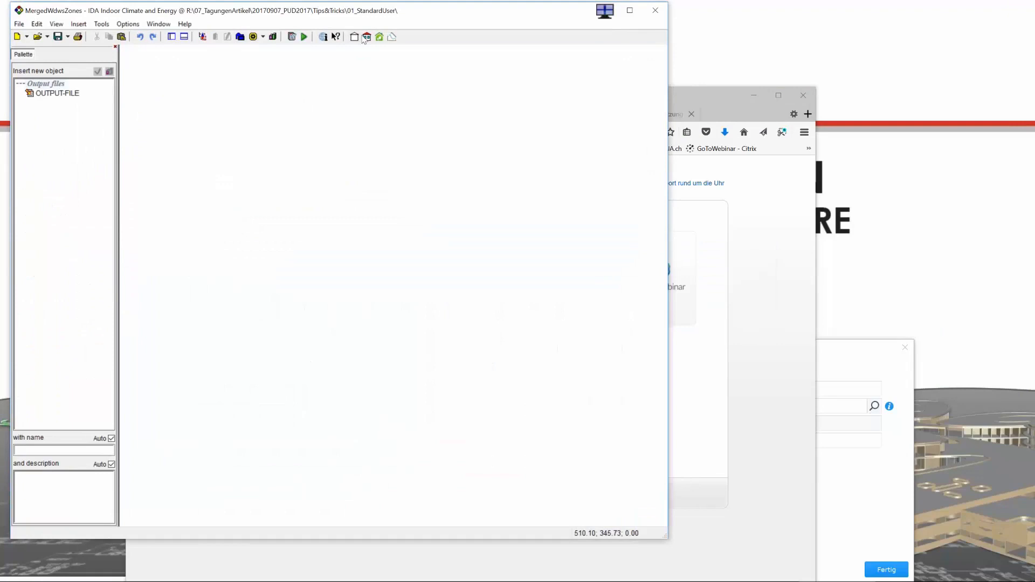
Step: Open Opening-Control.idm from the 01_StandardUser folder and view the Main temperatures diagram in Zone 1's results
click(19, 24)
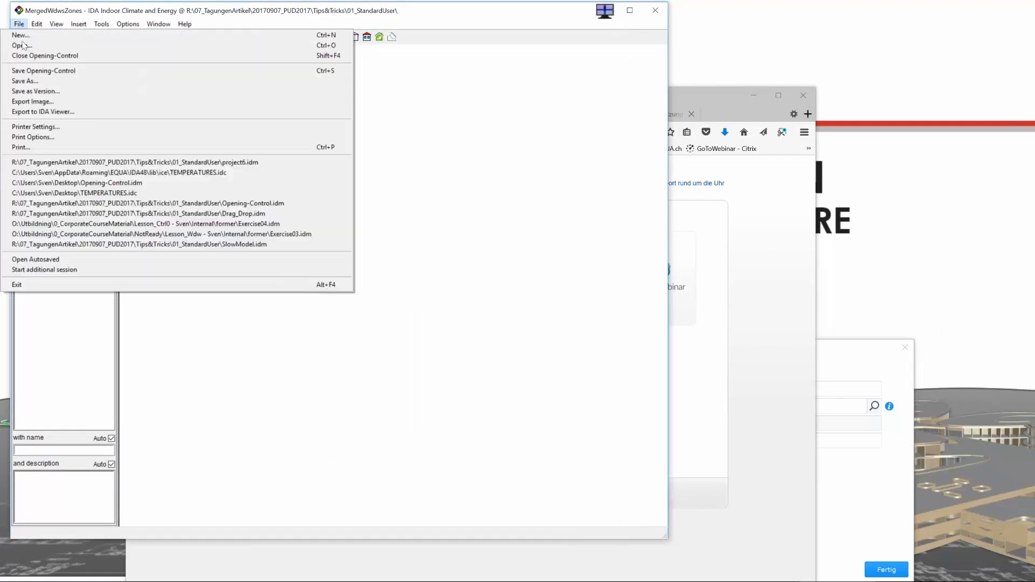
click(132, 203)
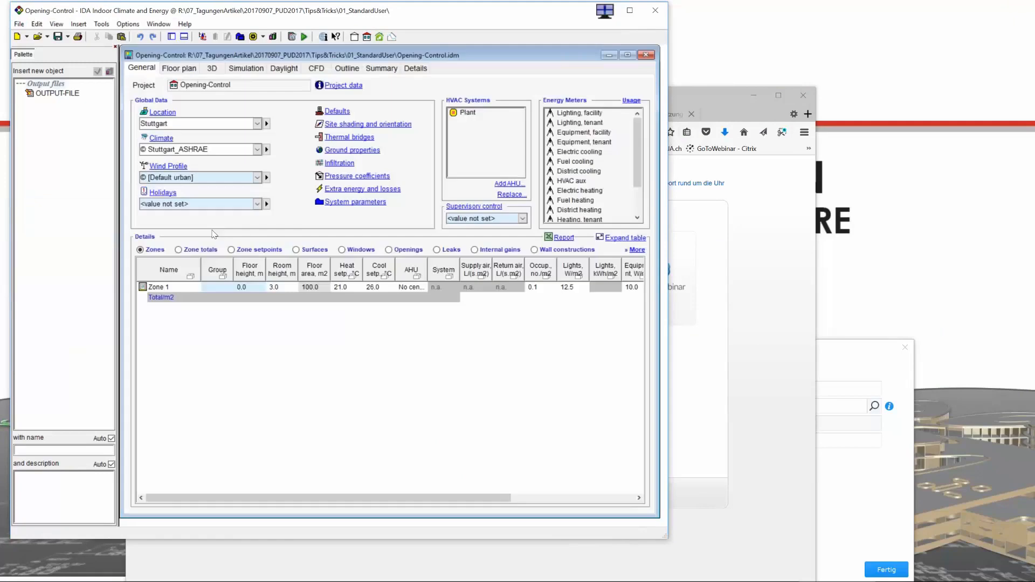
double_click(159, 289)
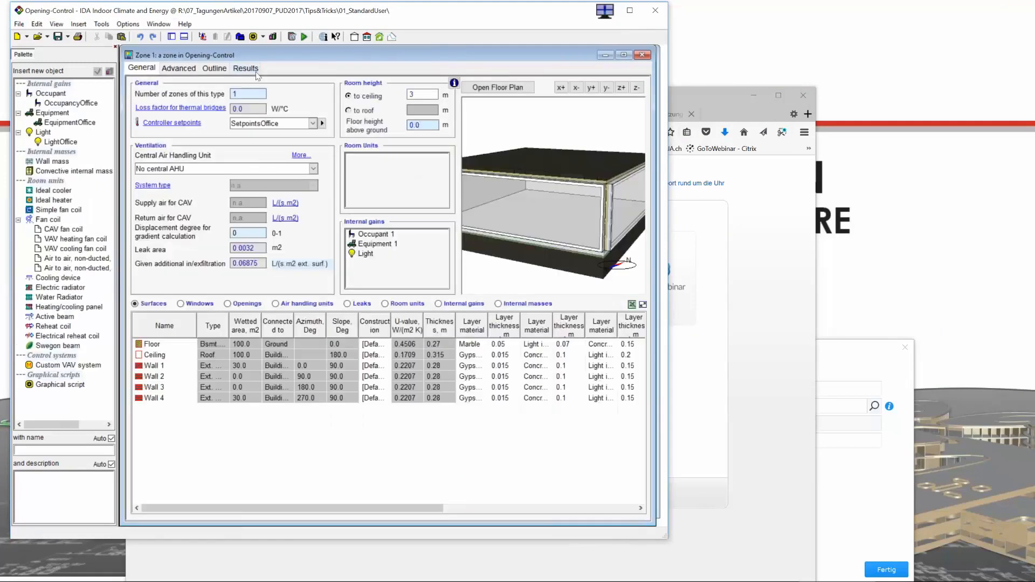
click(245, 68)
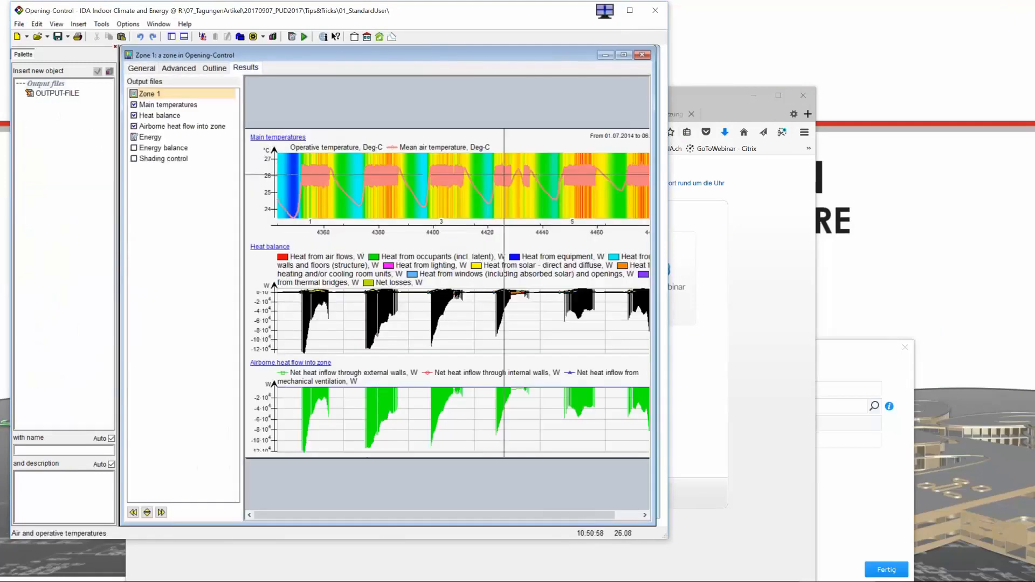
click(282, 138)
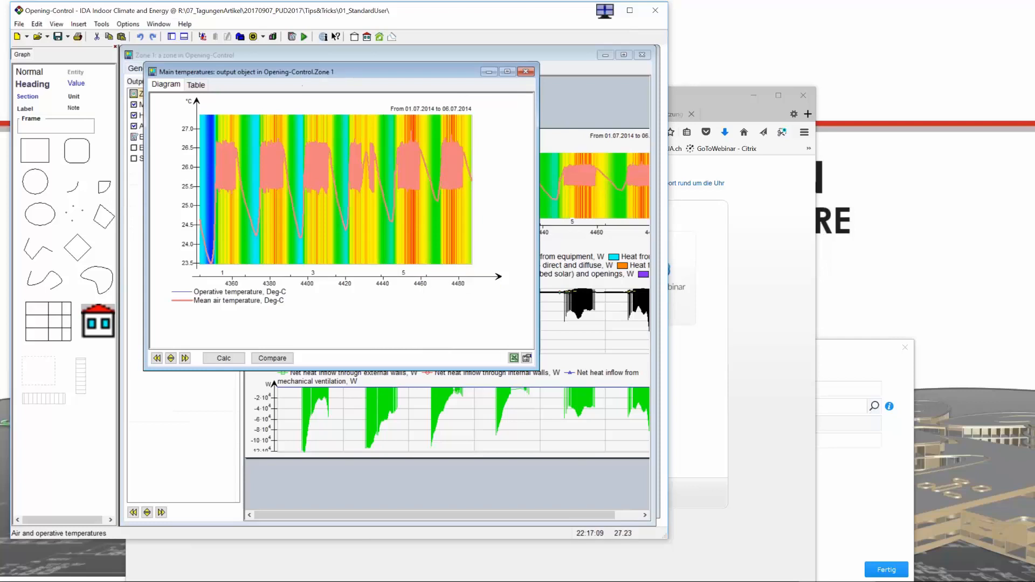
Step: Open the private IDA48 folder in the file manager and browse to its lib\ice subfolder
click(56, 24)
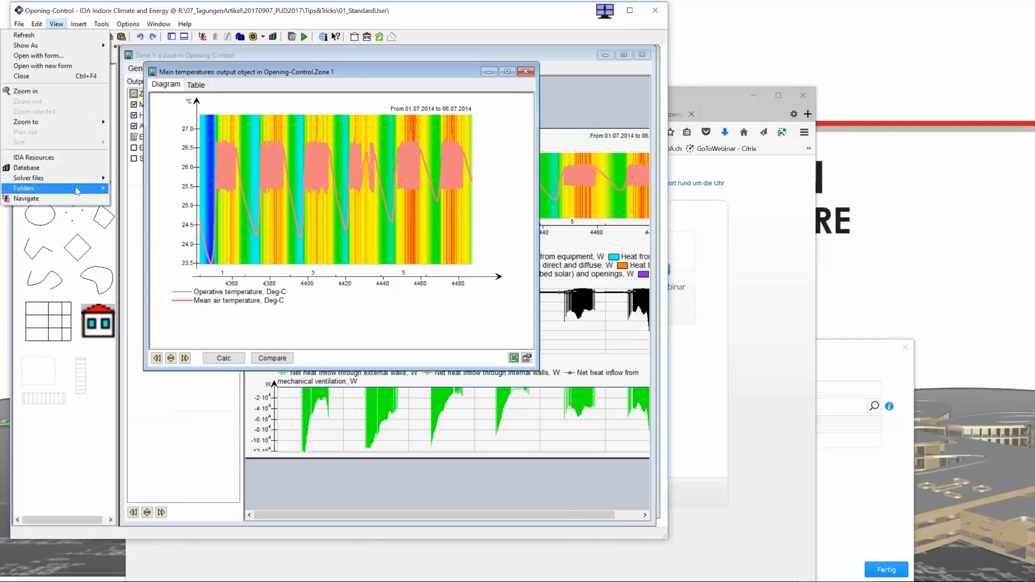
mouse_move(98, 188)
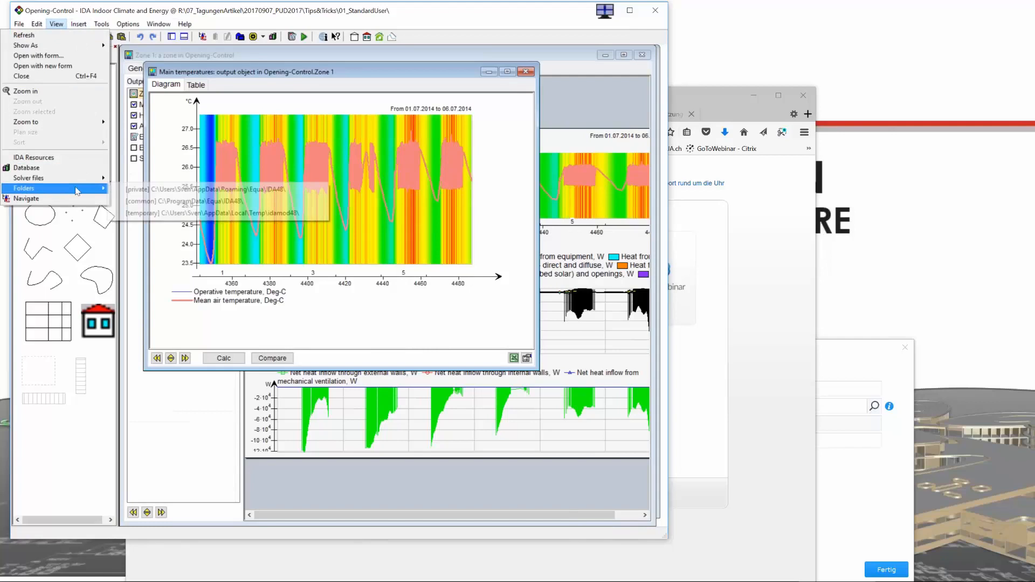
click(151, 189)
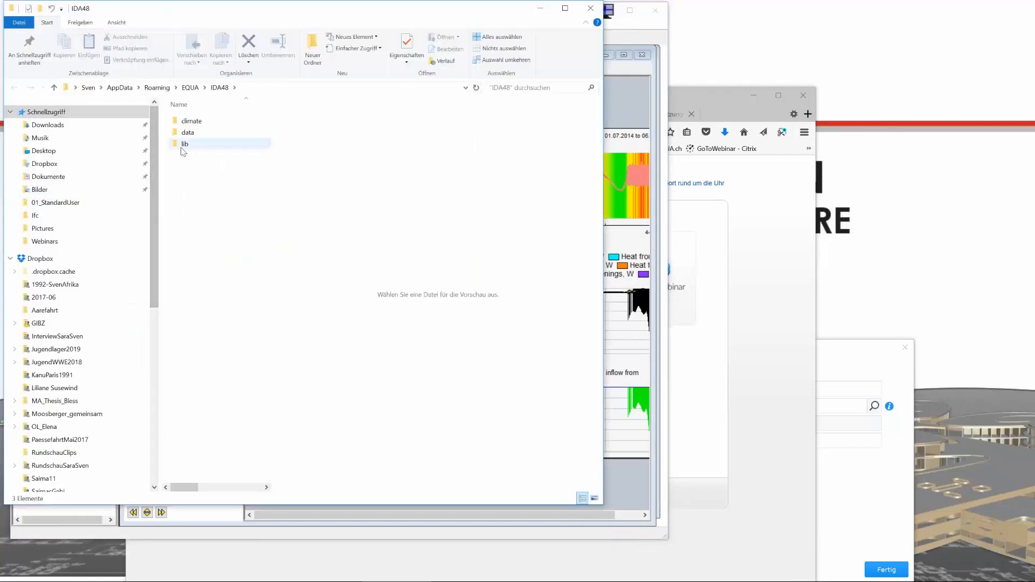
double_click(185, 145)
double_click(185, 121)
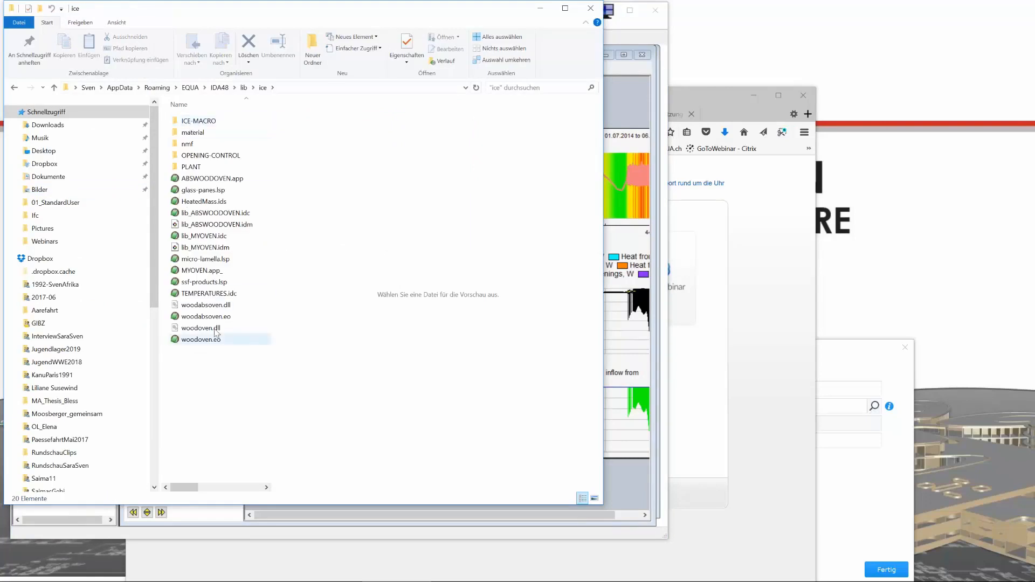
Step: Delete the TEMPERATURES.idc form file from the ice folder
click(211, 296)
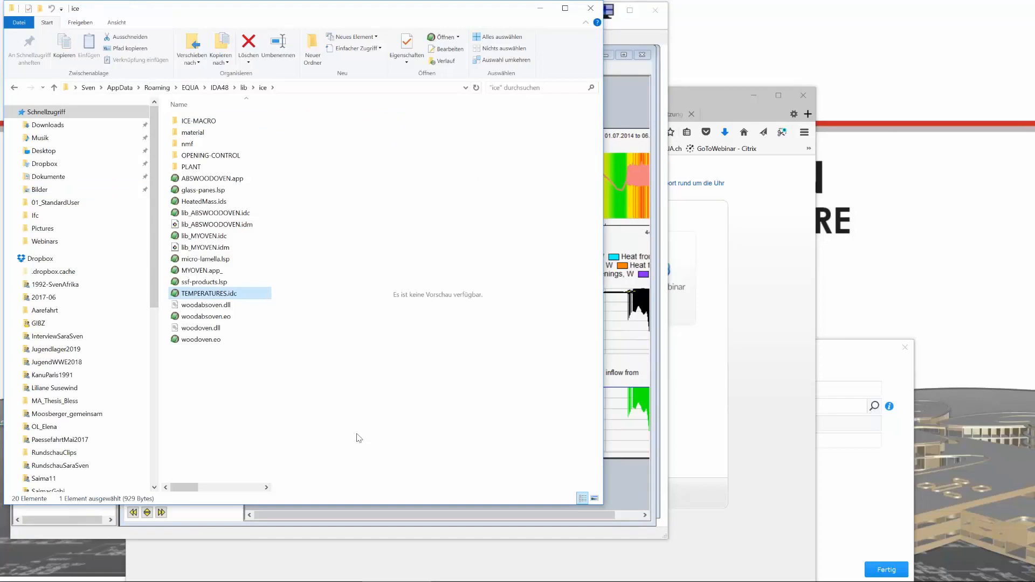
key(Delete)
click(556, 333)
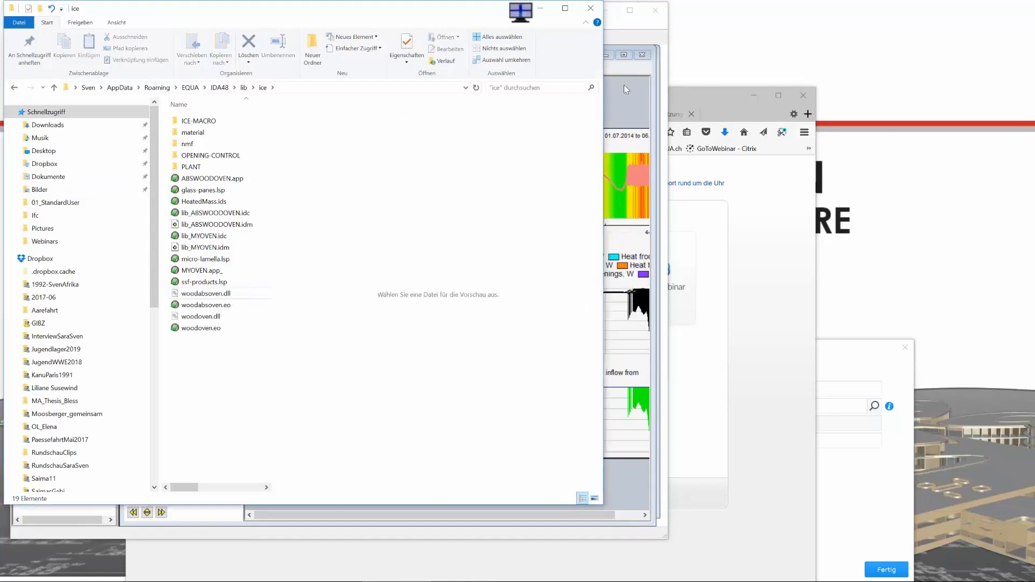
Step: Return to IDA ICE and close the Zone 1 window and the Opening-Control model
click(623, 85)
click(642, 54)
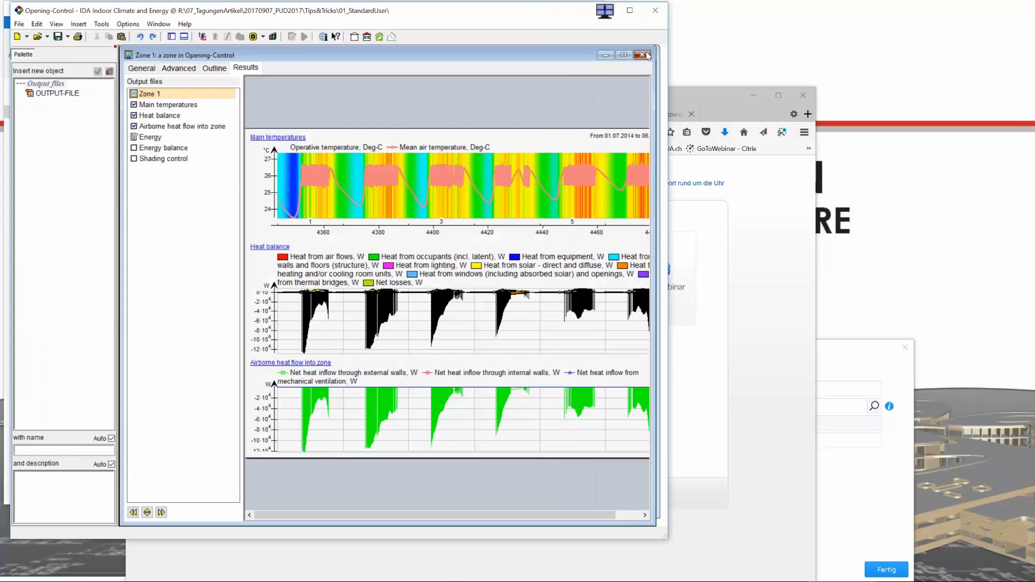
click(530, 76)
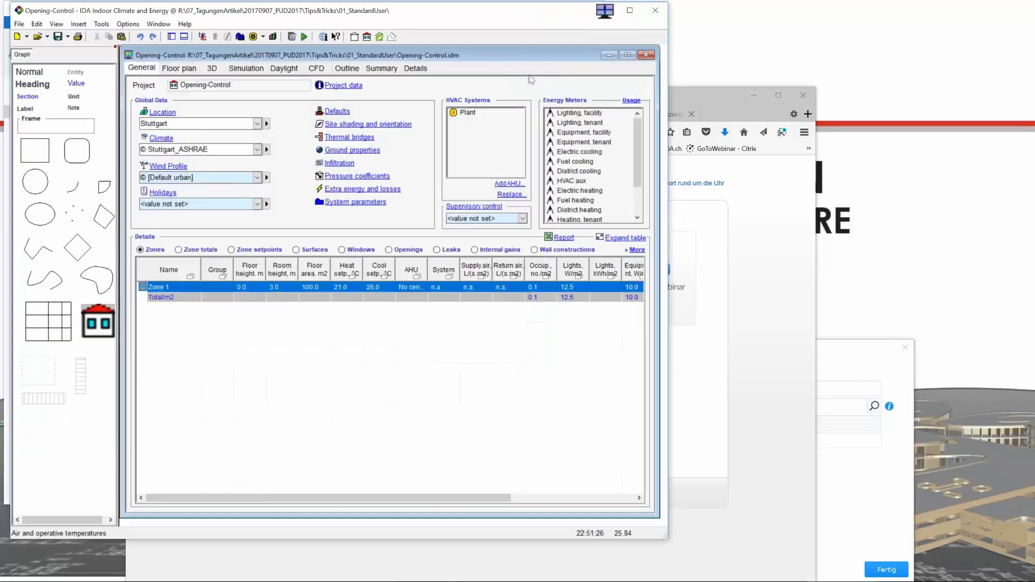
click(645, 54)
click(493, 305)
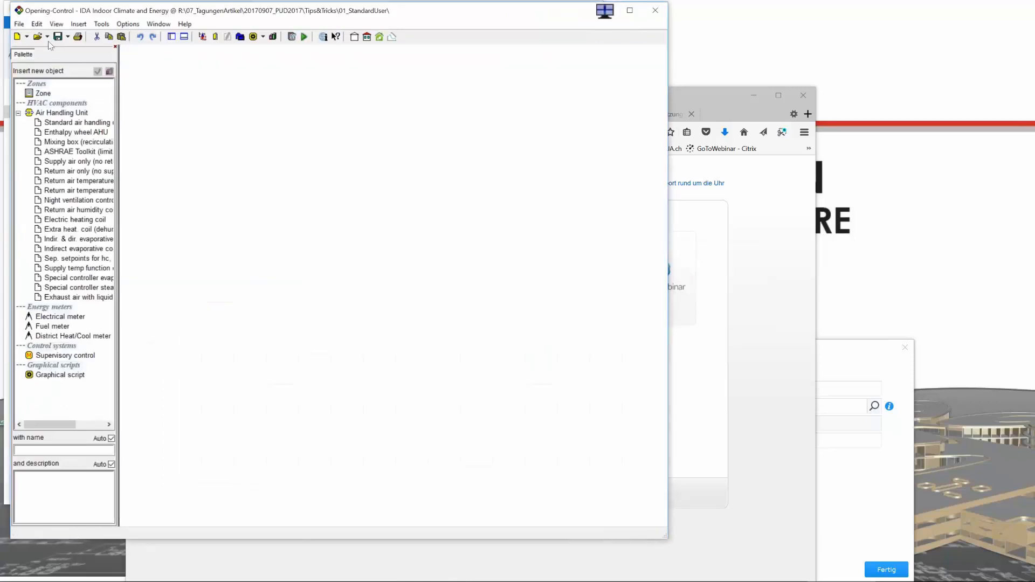
Step: Reopen the recently used Opening-Control model and show the results of Zone 1
click(19, 24)
click(205, 163)
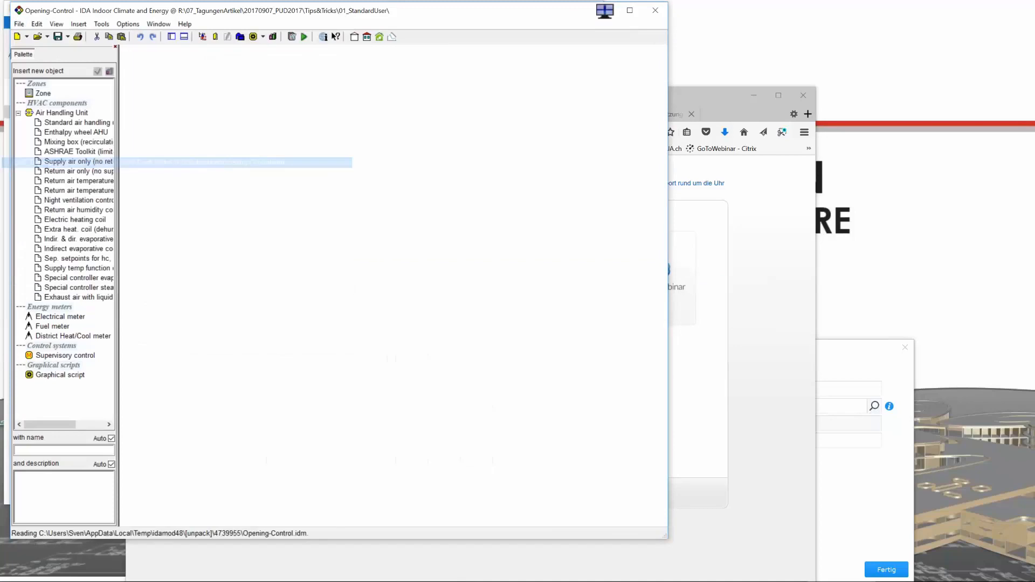
double_click(180, 287)
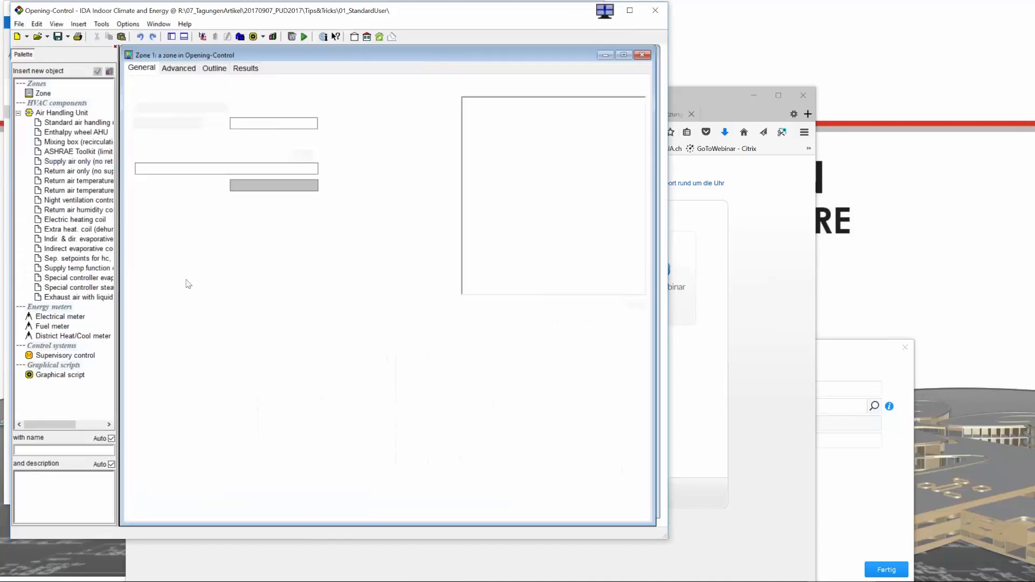
click(245, 67)
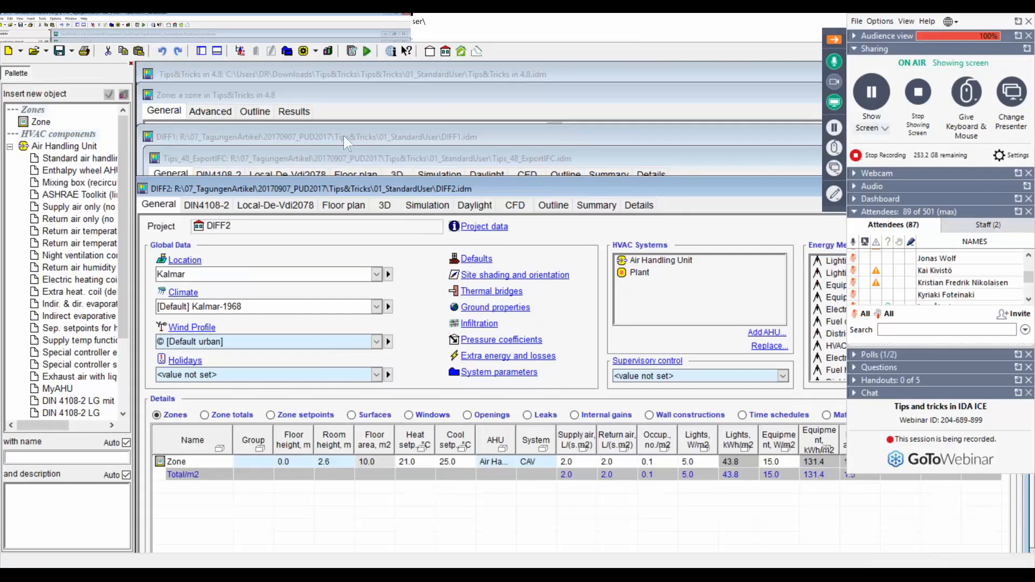
Step: Close the zone window of the Tips&Tricks in 4.8 model and display the DIFF1 model in 3D
click(492, 104)
drag(492, 95, 158, 115)
click(690, 115)
drag(541, 185, 544, 176)
click(494, 135)
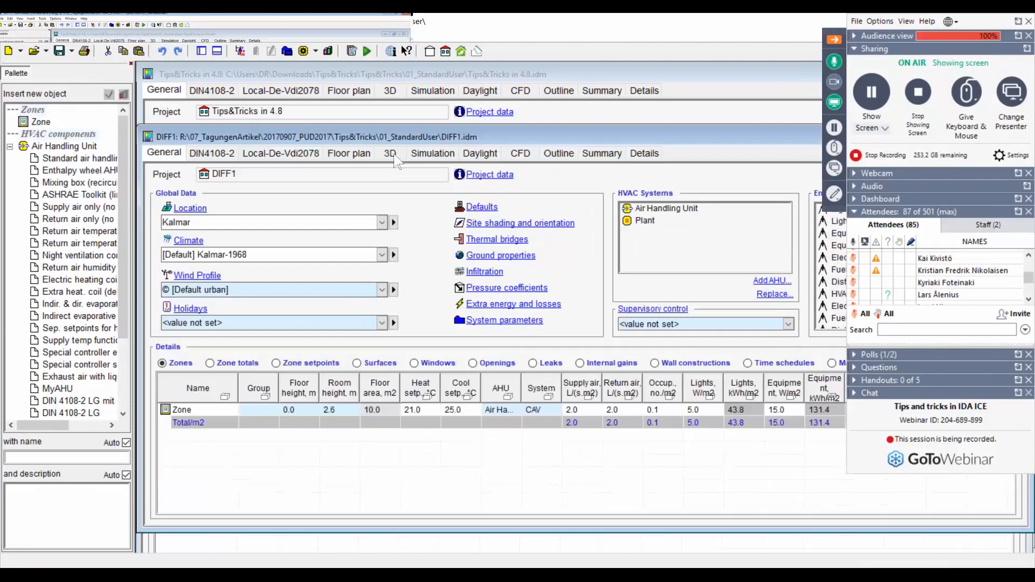
click(390, 153)
drag(381, 137, 368, 212)
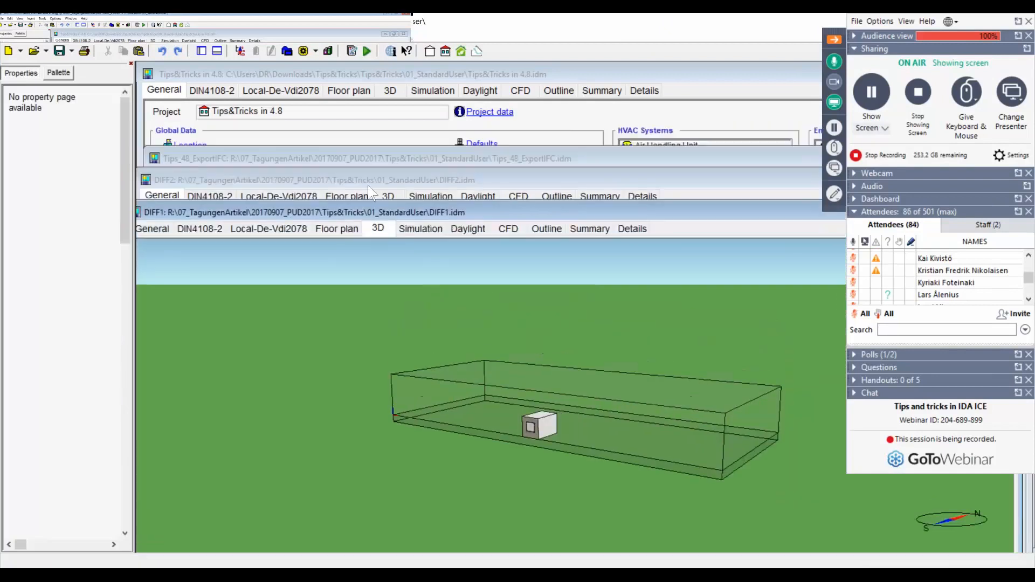
Step: View the DIFF2 model in 3D from its window side and bring the DIFF1 model back to the front
click(370, 192)
click(388, 196)
drag(410, 181, 459, 69)
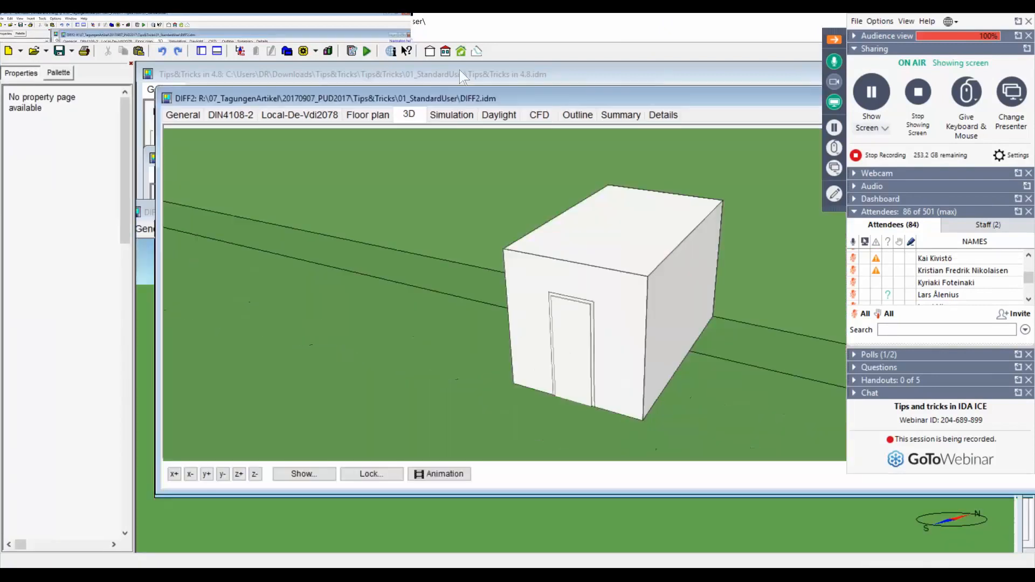
drag(658, 223, 453, 306)
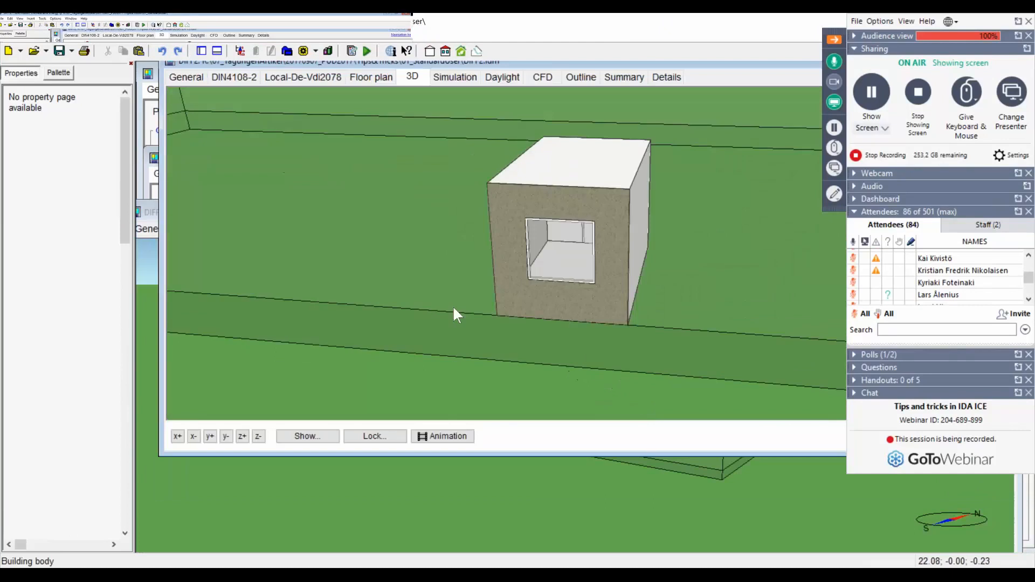
click(282, 504)
drag(558, 202, 568, 151)
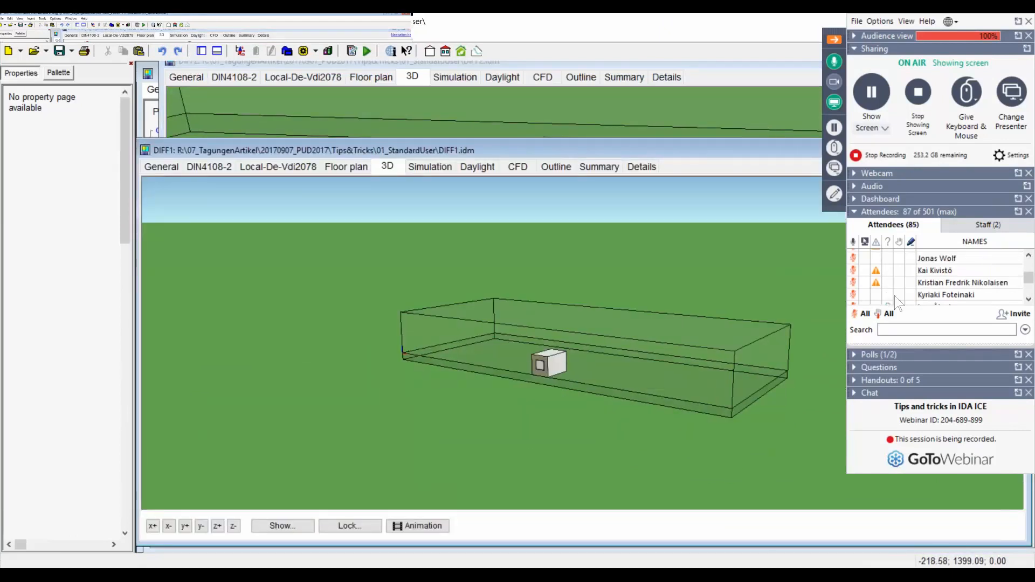
Step: Check the attendees' questions in the webinar control panel and return to the DIFF1 model
click(890, 305)
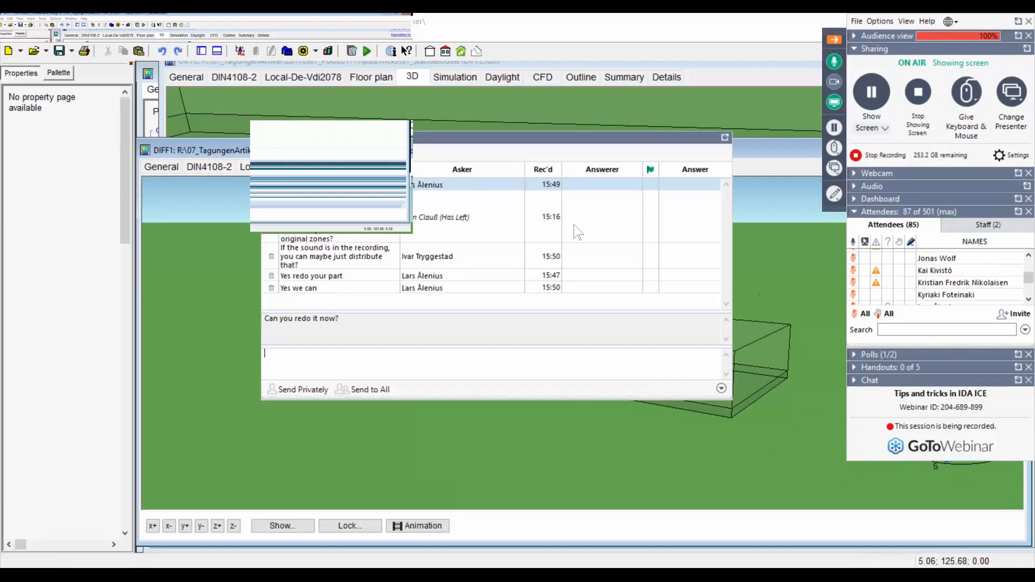
click(725, 137)
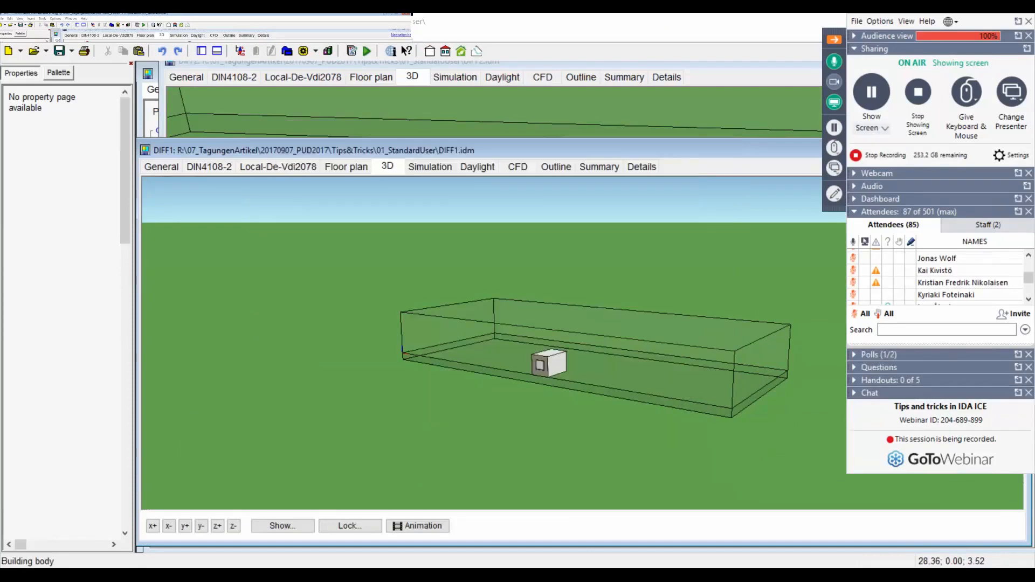
drag(444, 147, 454, 129)
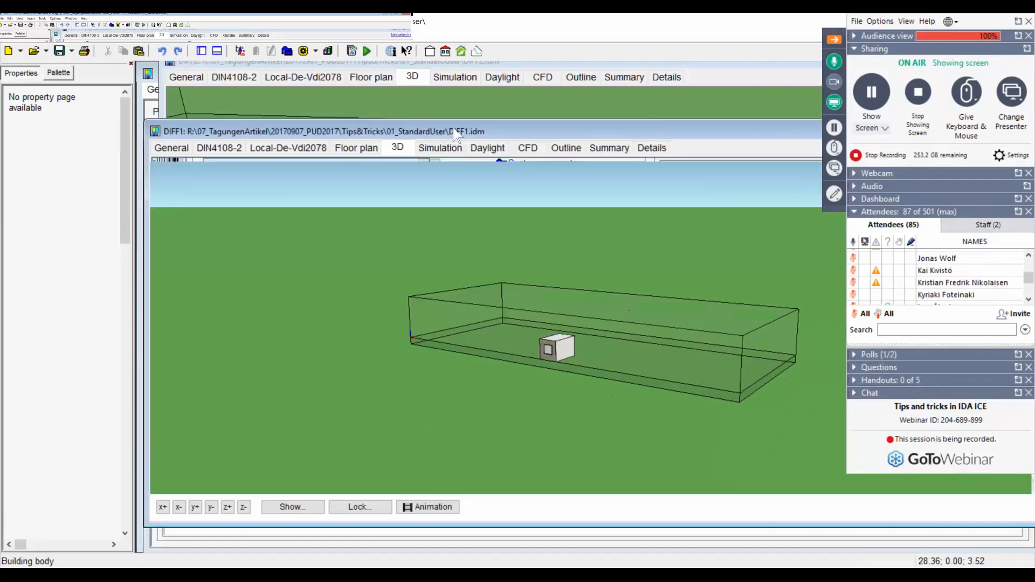
Step: Collapse the webinar control panel and look closer at the zone in the DIFF1 model
click(833, 40)
scroll(504, 336, up, 3)
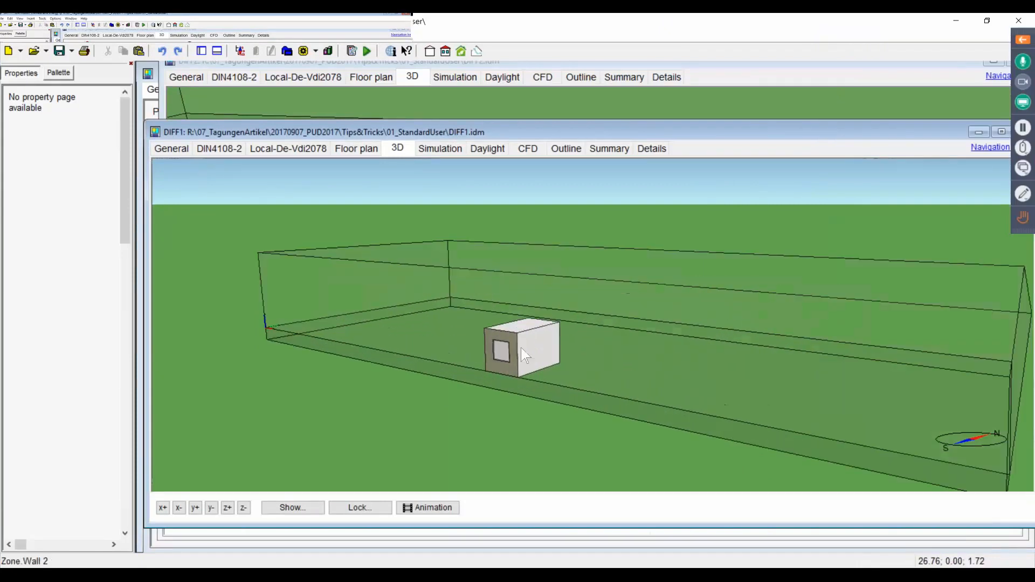
click(1023, 41)
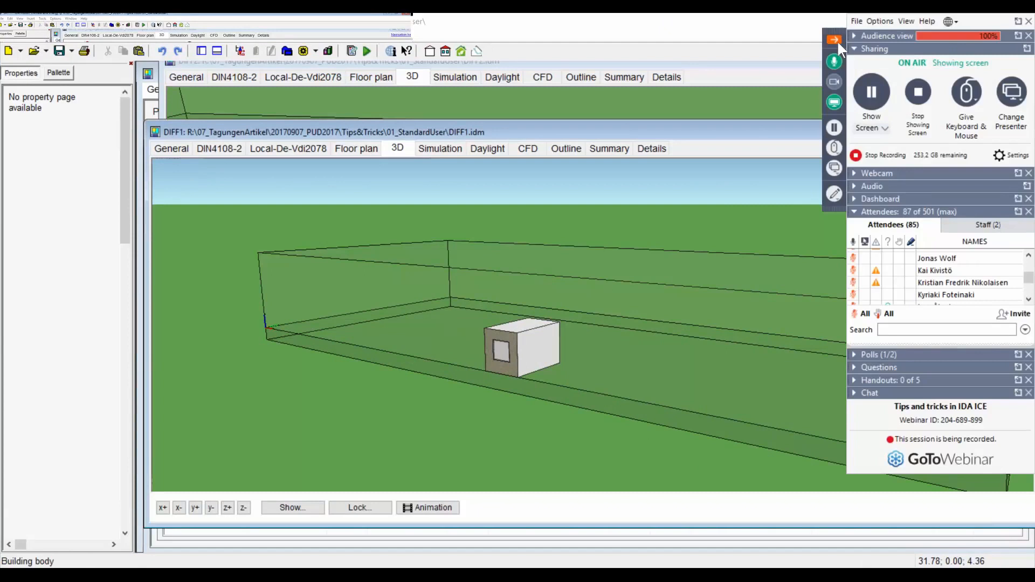
click(837, 40)
Step: Compare the DIFF2 model with DIFF1 using the Diff tool at the Common level
click(472, 80)
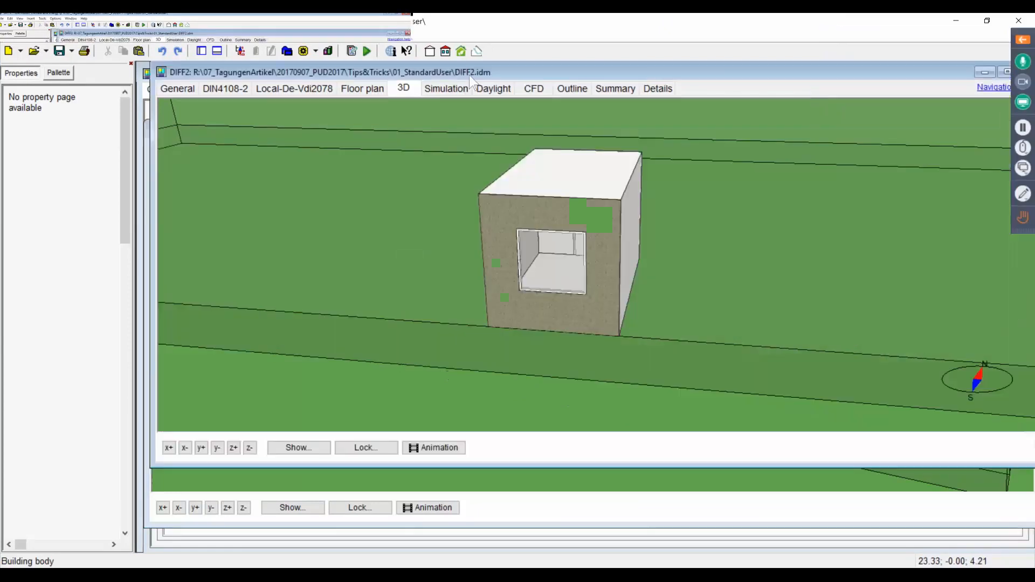
drag(472, 80, 473, 92)
click(115, 33)
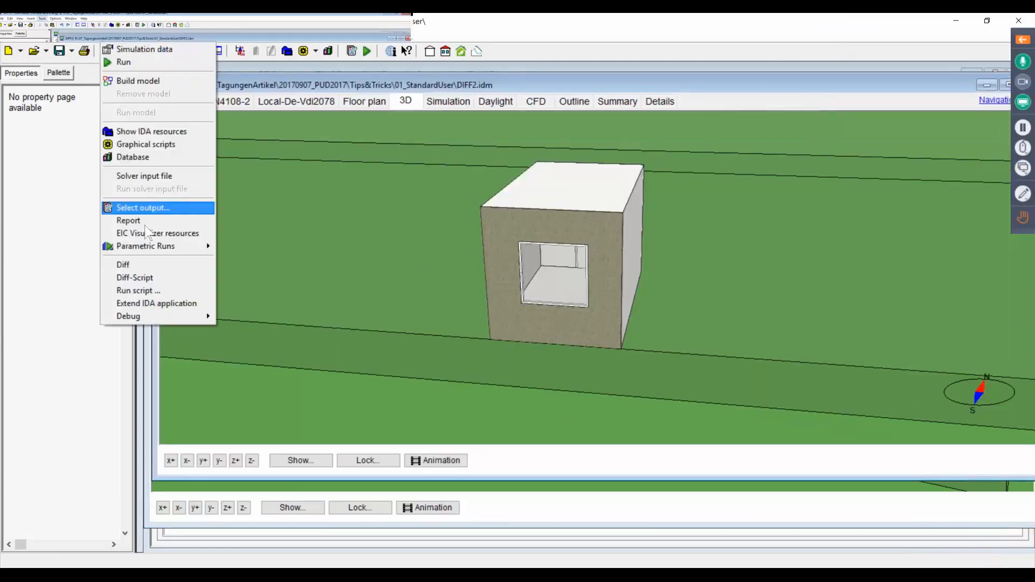
click(147, 266)
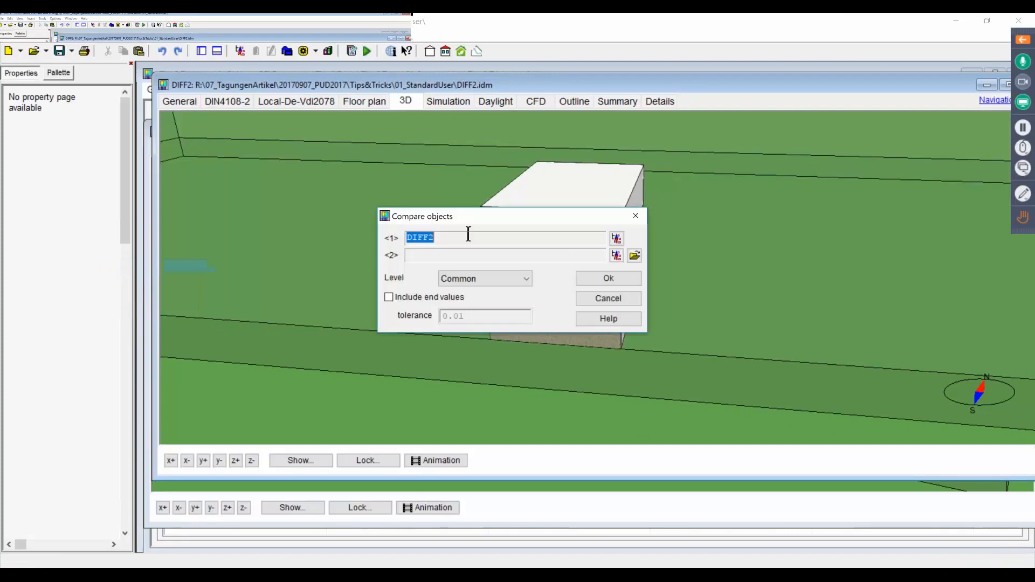
click(616, 255)
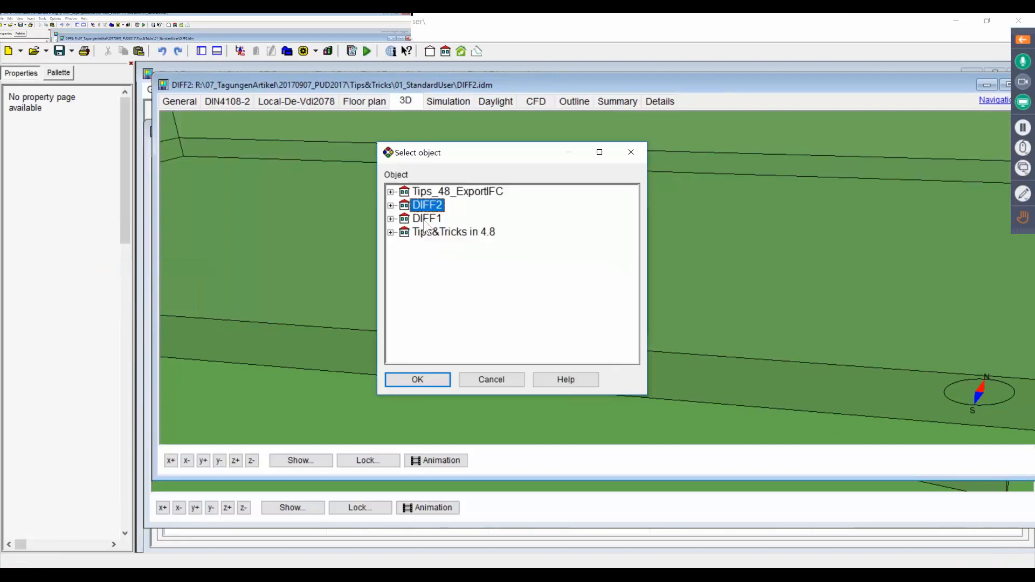
click(436, 223)
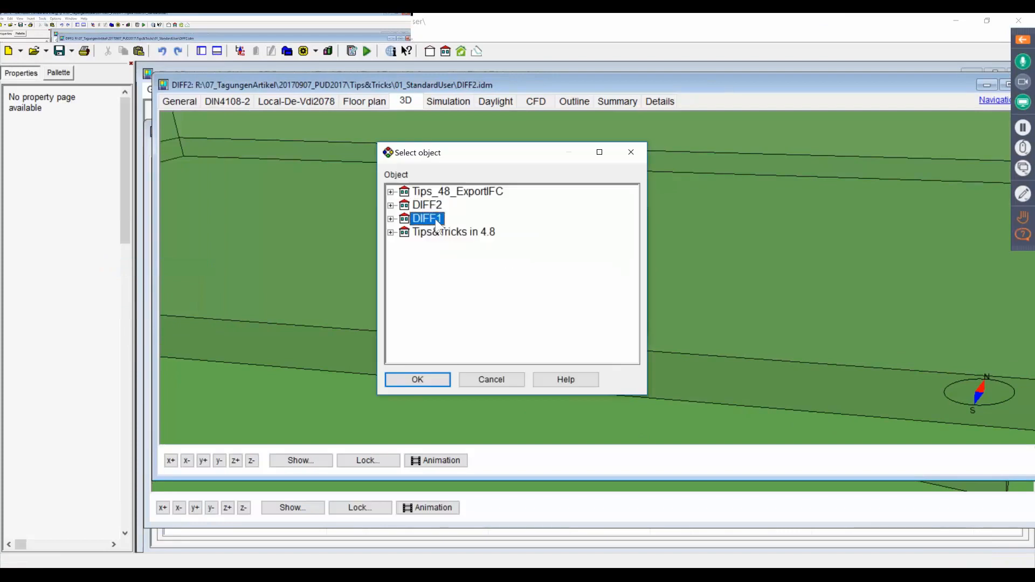
click(424, 376)
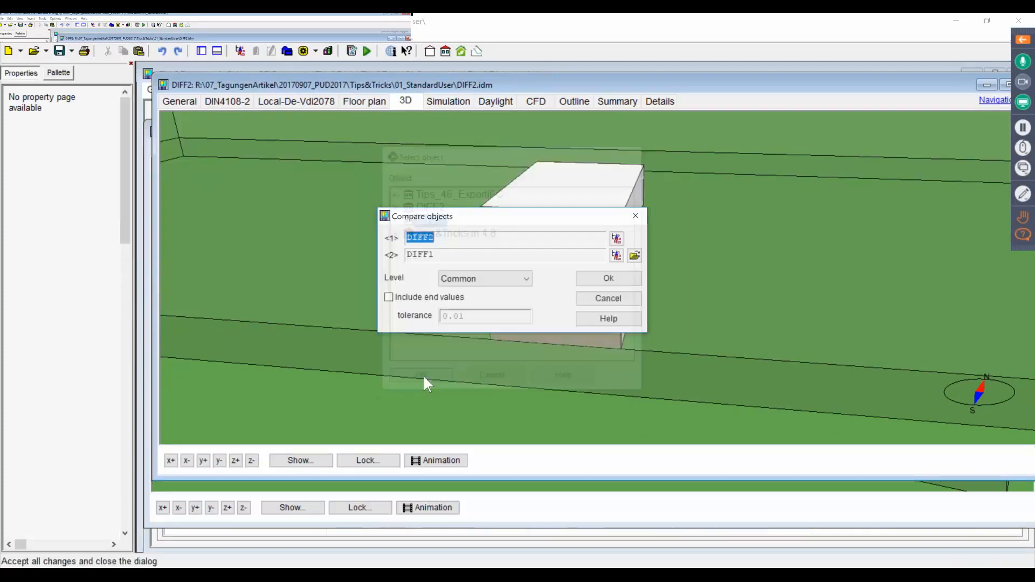
click(526, 278)
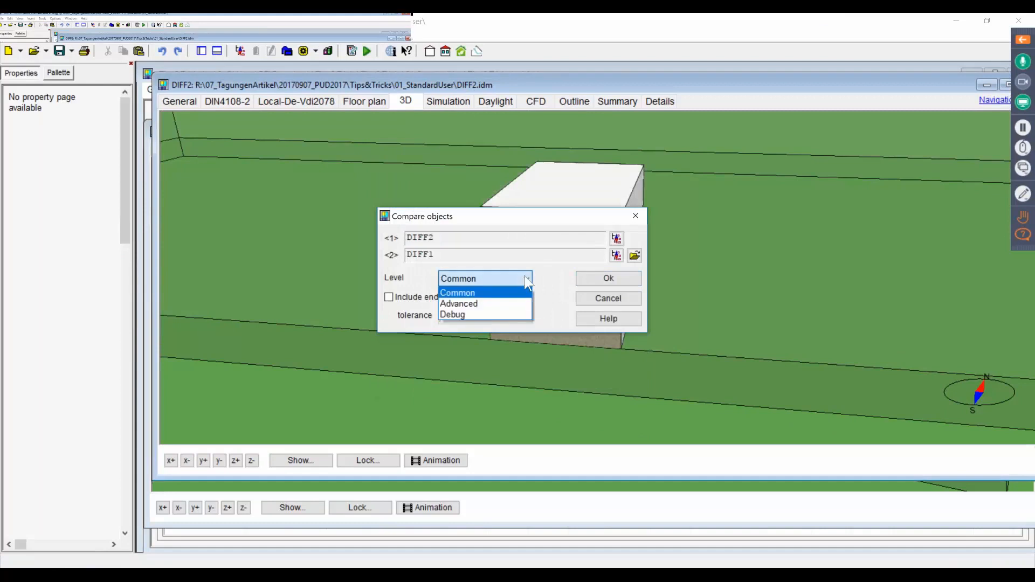
click(475, 293)
click(609, 279)
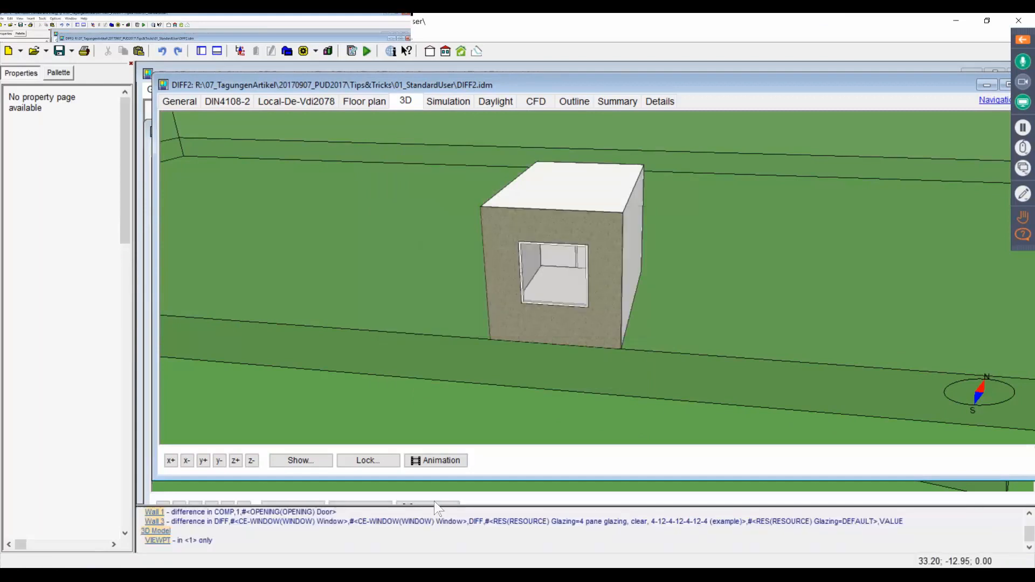
Step: Enlarge the message area, examine the listed glazing, Wall 1 and Wall 3 differences, and clear the messages
drag(442, 506, 436, 354)
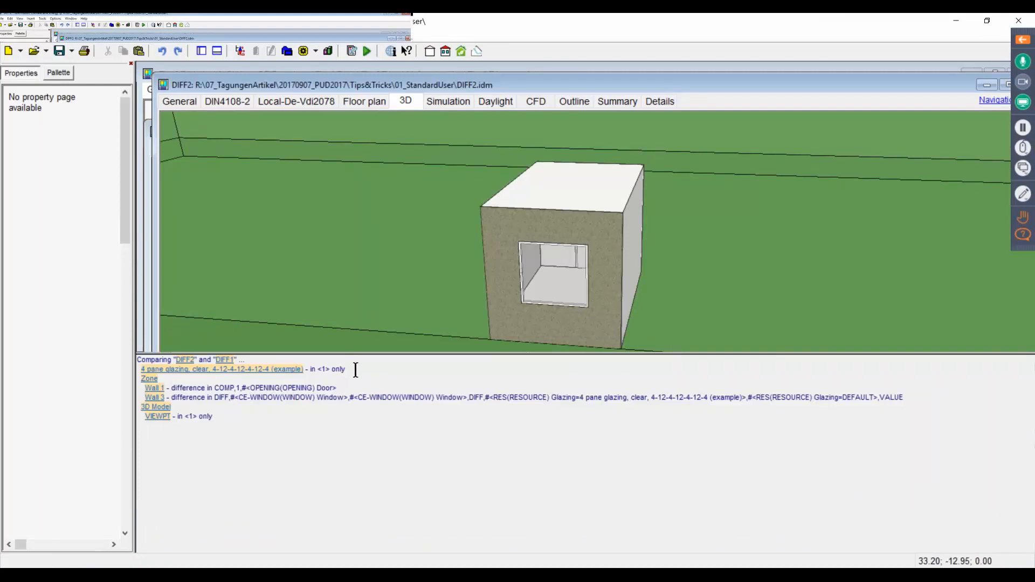
mouse_move(353, 370)
mouse_down()
mouse_move(125, 371)
mouse_move(363, 372)
mouse_up()
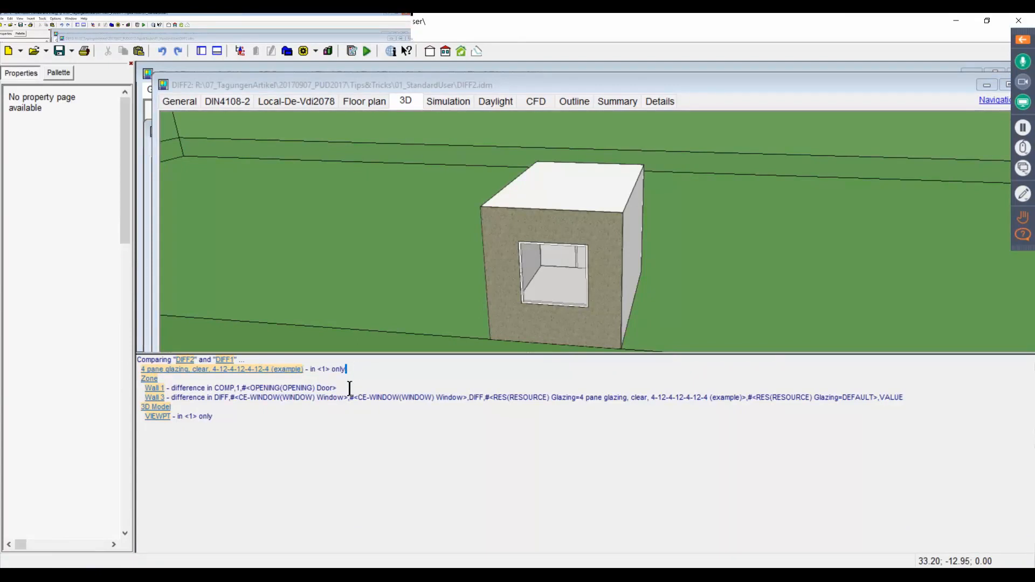
mouse_move(349, 389)
mouse_down()
mouse_move(216, 388)
mouse_move(340, 388)
mouse_up()
drag(251, 399, 460, 397)
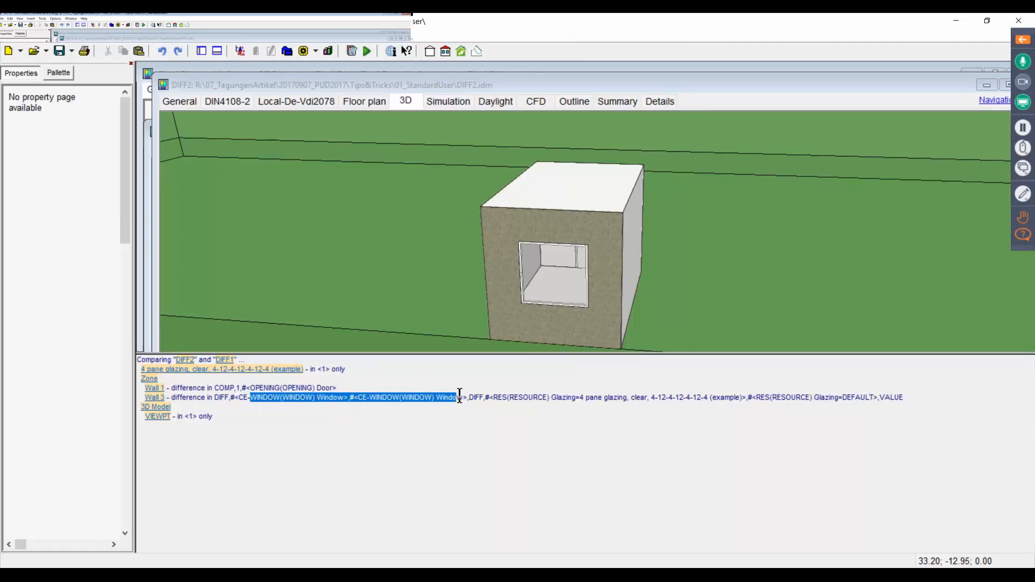
right_click(470, 448)
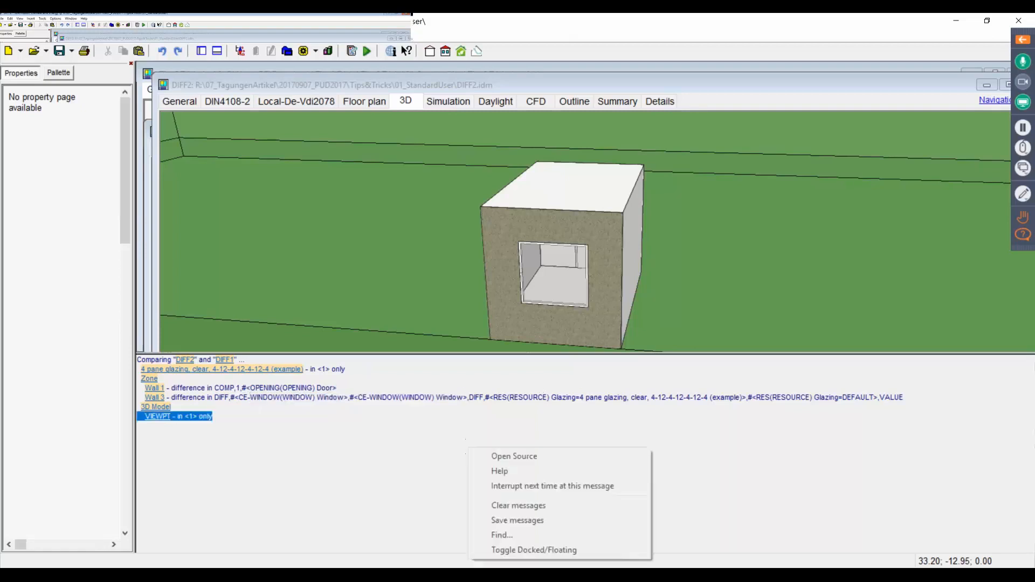
click(532, 509)
Step: Close the DIFF2 and DIFF1 models
drag(820, 93, 637, 133)
click(849, 126)
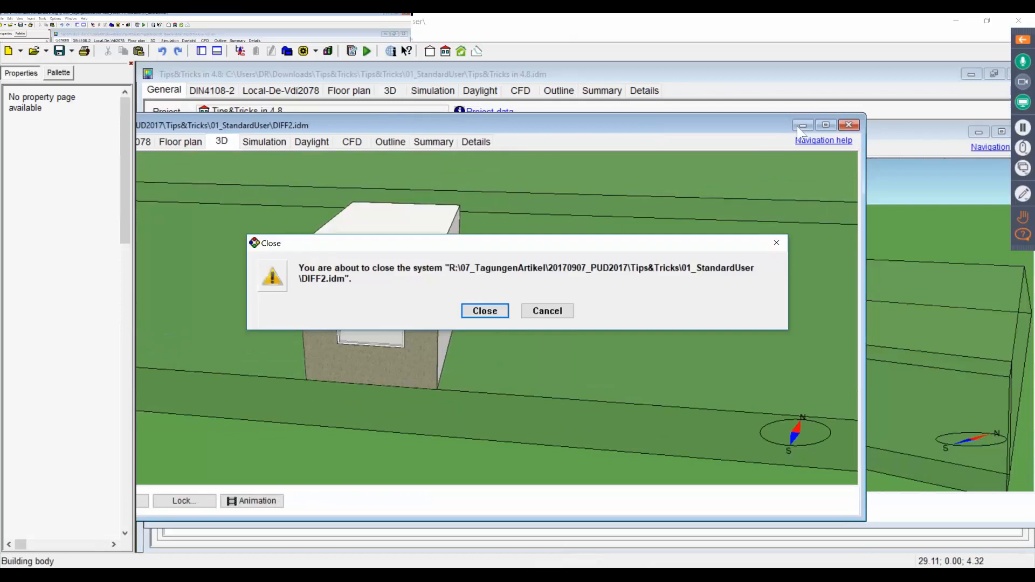
key(Return)
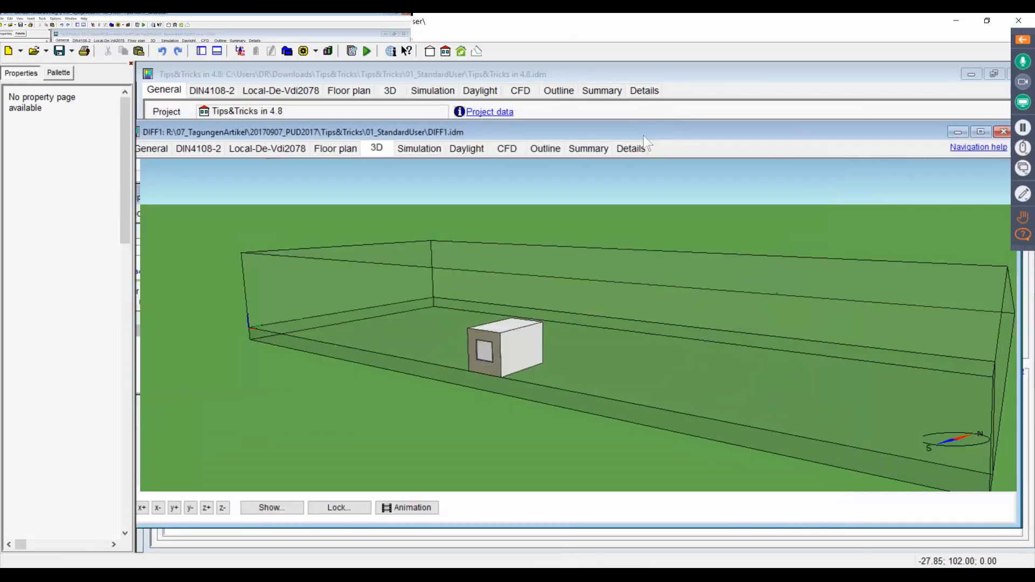
drag(849, 132, 769, 130)
click(912, 130)
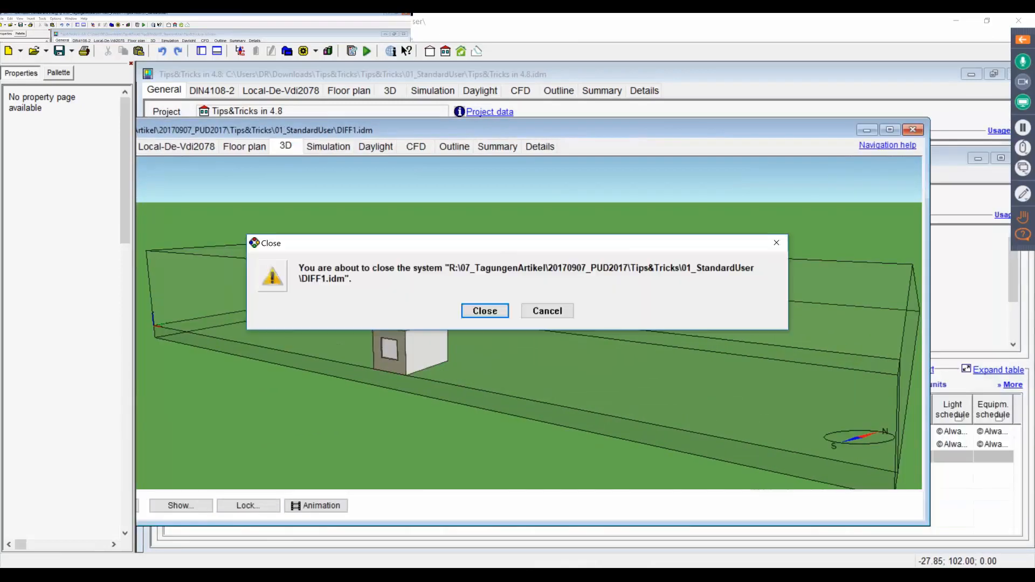
click(485, 311)
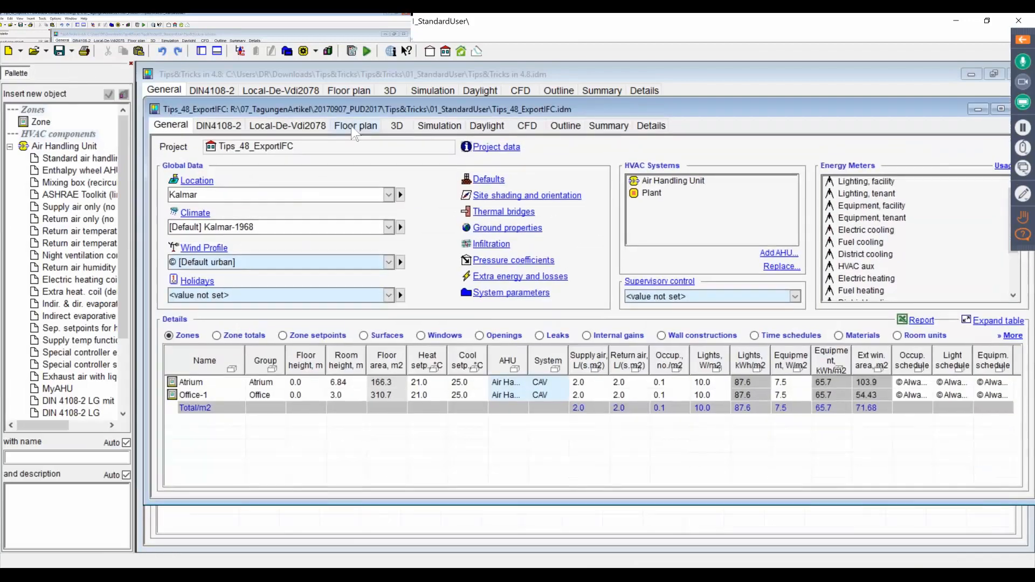
Step: Look at the Tips_48_ExportIFC building in its floor plan and from another side in 3D
click(356, 125)
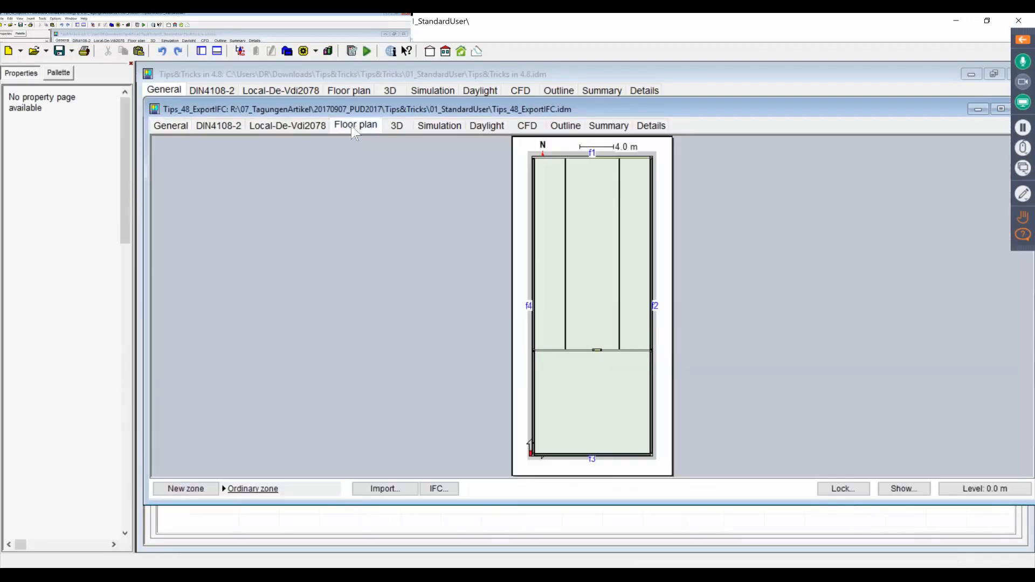
click(397, 125)
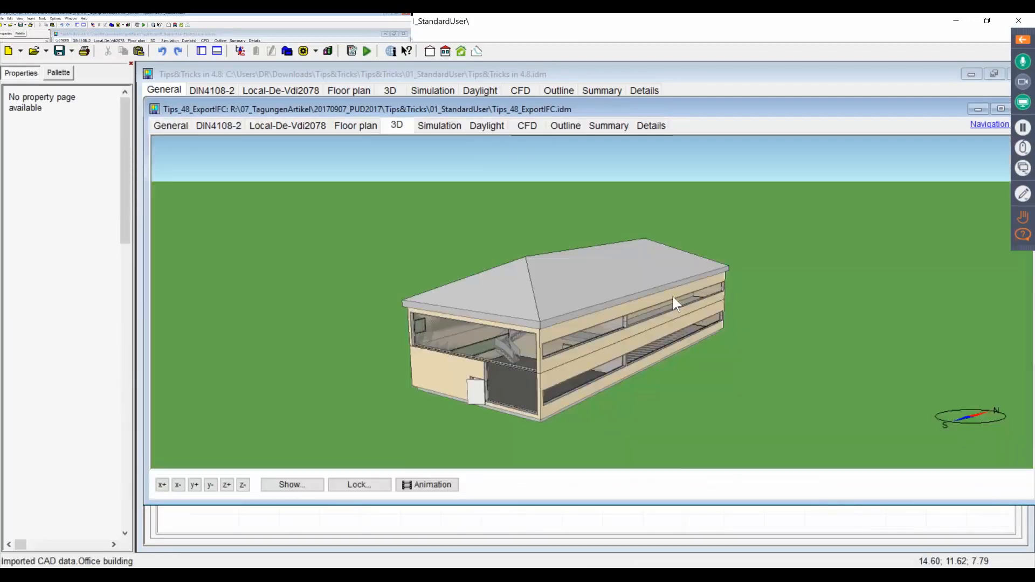
drag(742, 300, 680, 302)
click(293, 485)
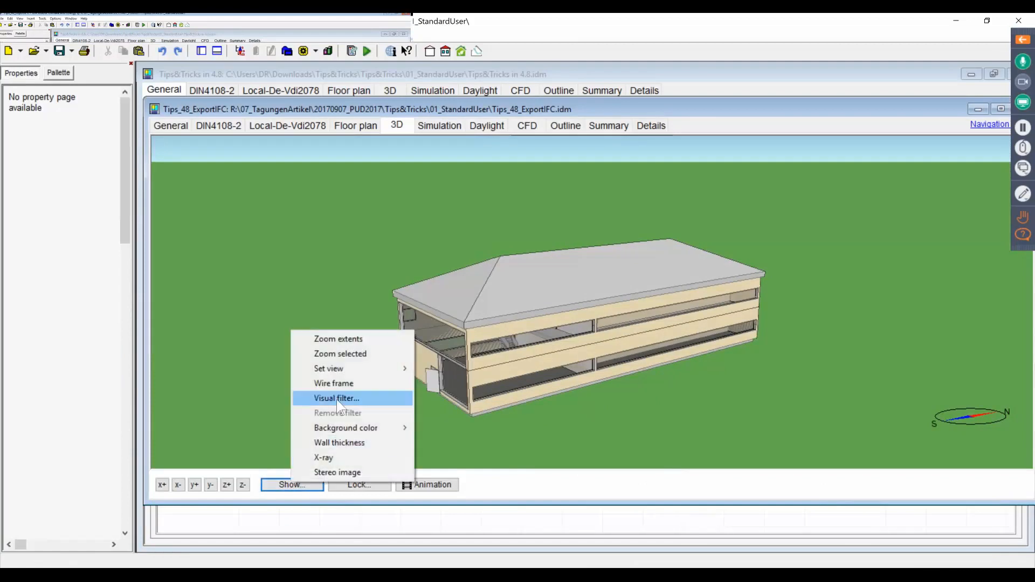
click(436, 249)
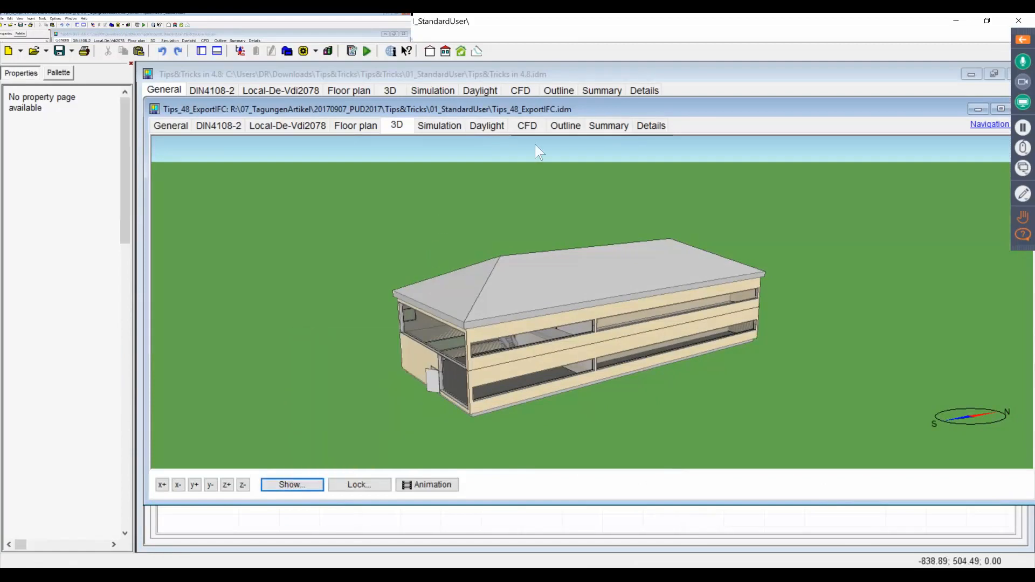
Step: Review the heating and cooling result summaries of the Tips_48_ExportIFC model
click(609, 125)
click(258, 150)
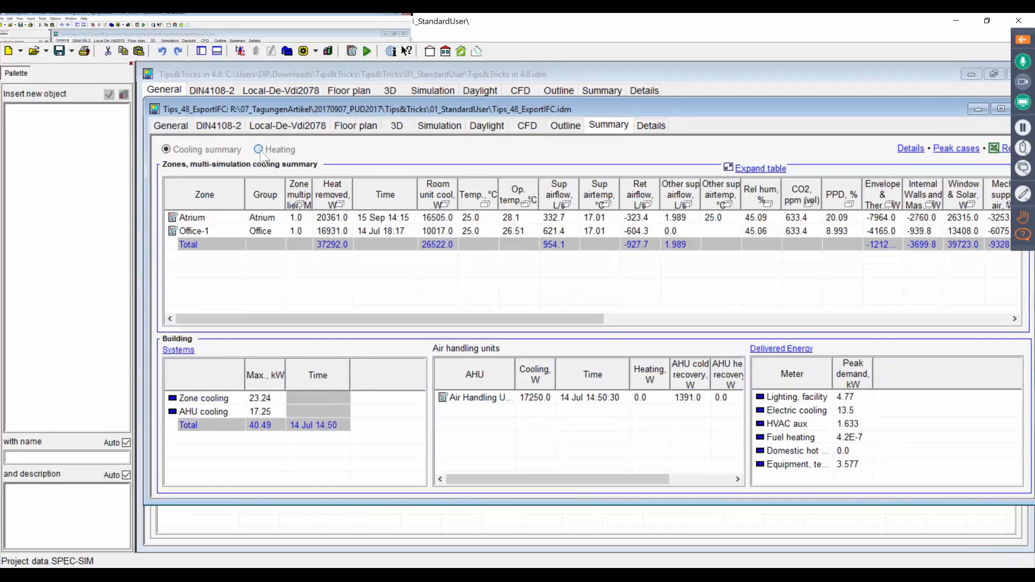
click(166, 150)
Step: Start an IFC export of the model under the file name Tips_48_ExportIFC.ifc, and cancel before saving
click(115, 37)
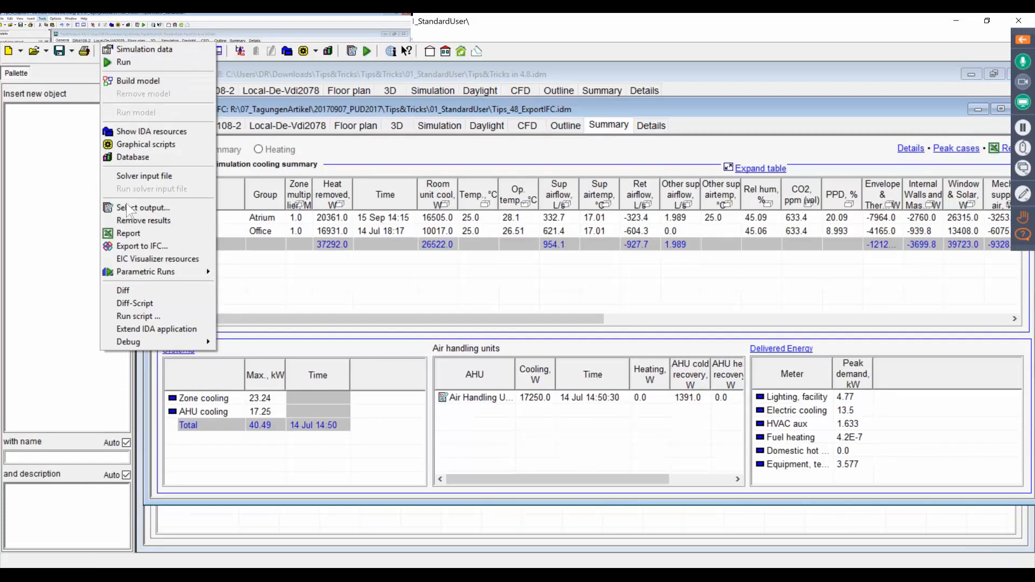
click(144, 247)
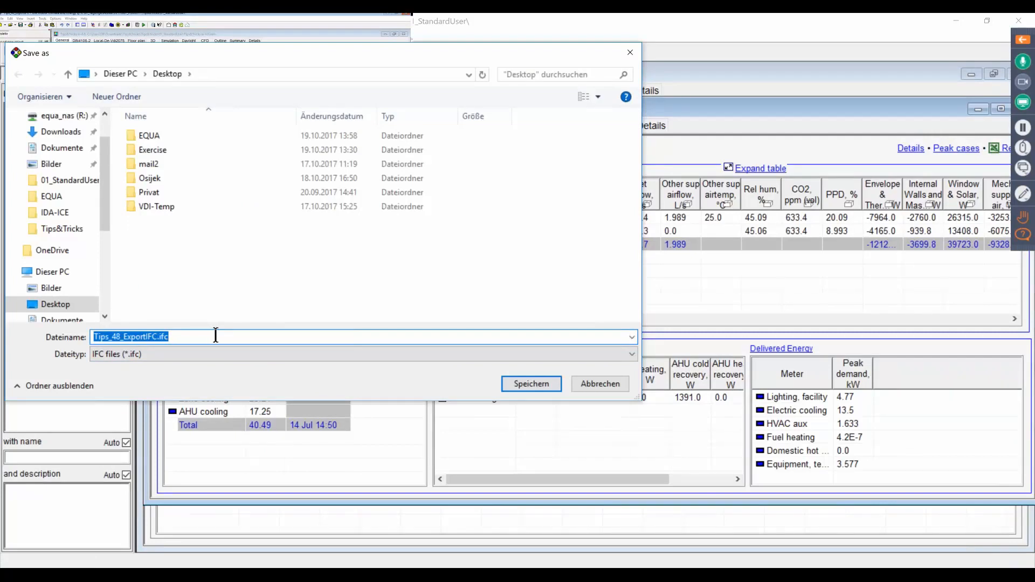
click(599, 386)
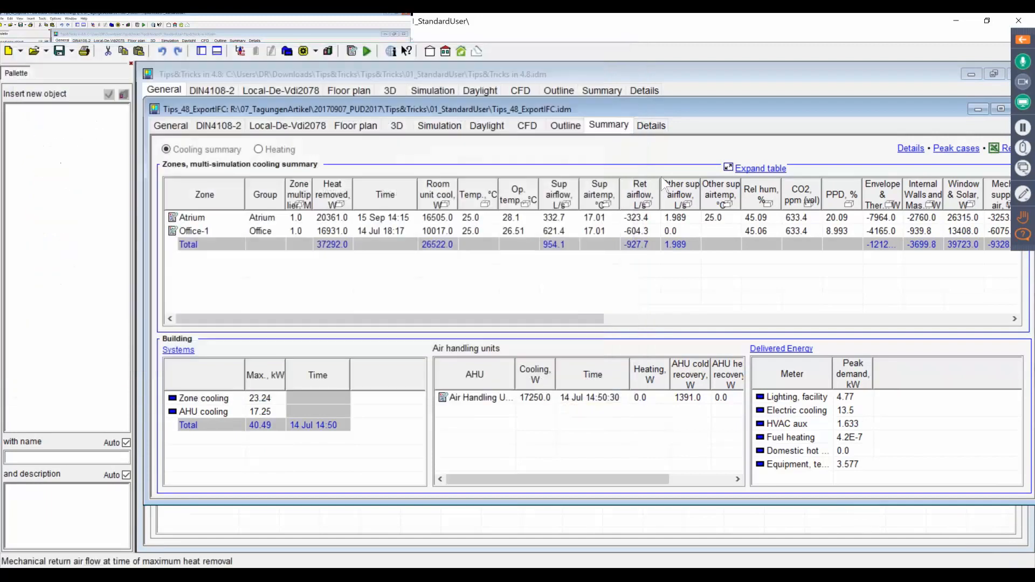
Step: Close the Tips_48_ExportIFC model and return to the Tips&Tricks in 4.8 model
drag(779, 106, 699, 139)
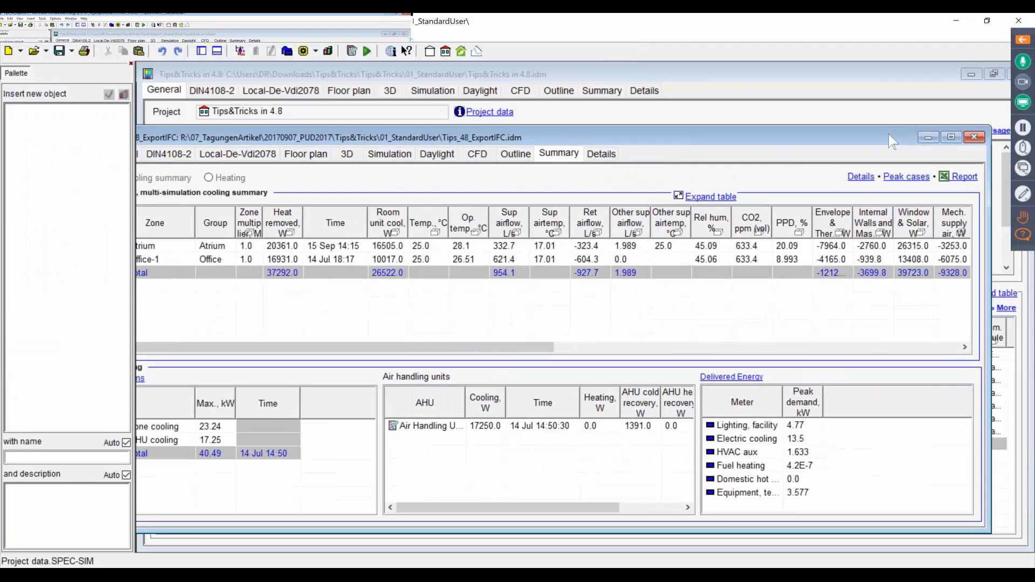
click(977, 137)
click(544, 323)
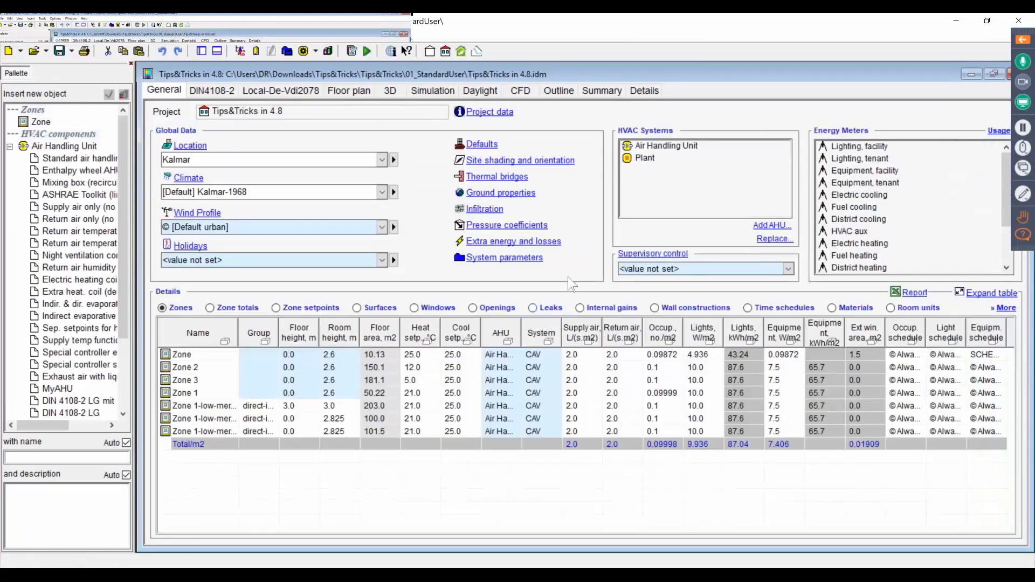
Step: Show the floor plan of the Tips&Tricks in 4.8 model at level 0.0 m
click(358, 93)
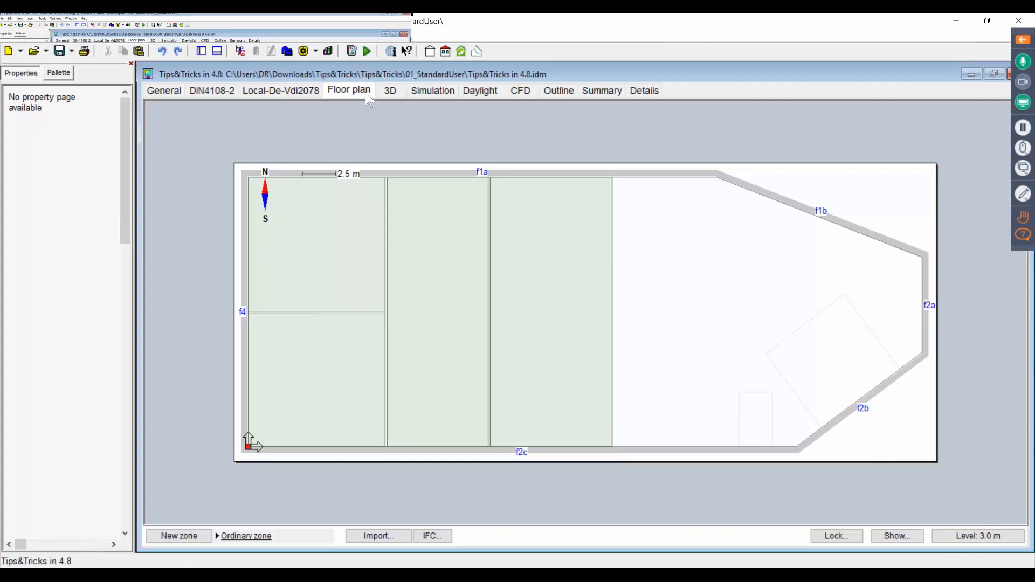
click(973, 534)
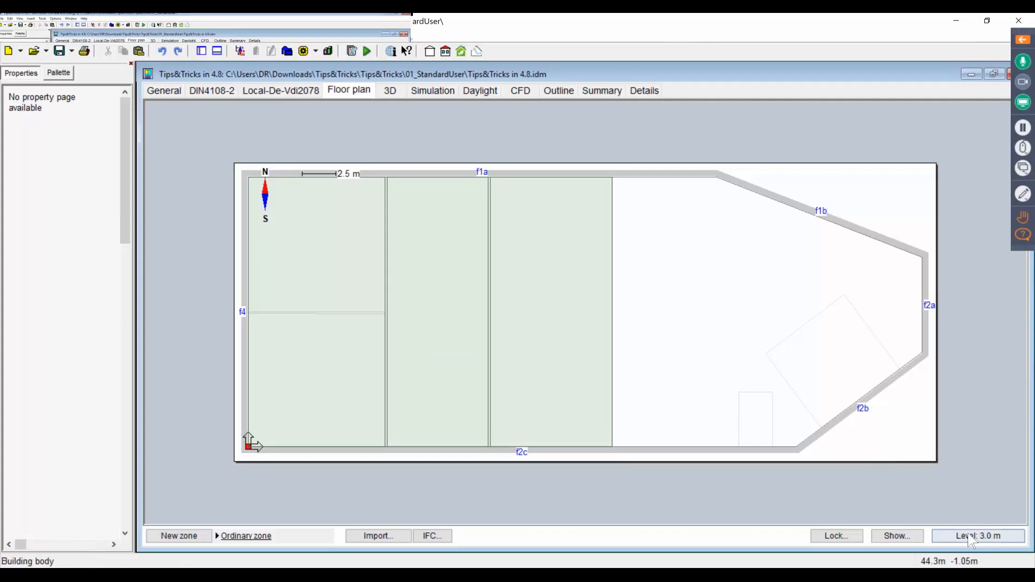
click(585, 234)
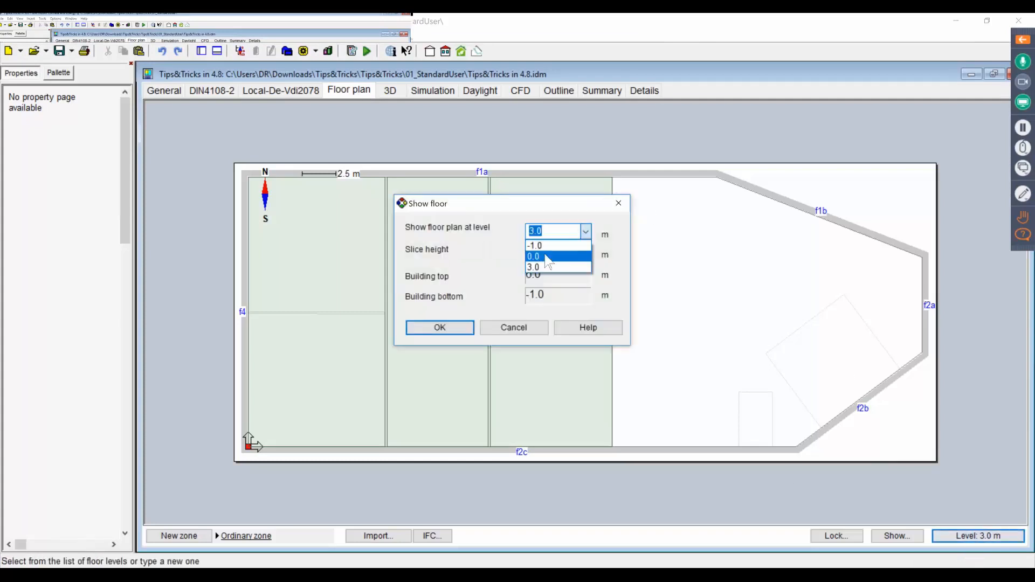
click(545, 256)
click(440, 328)
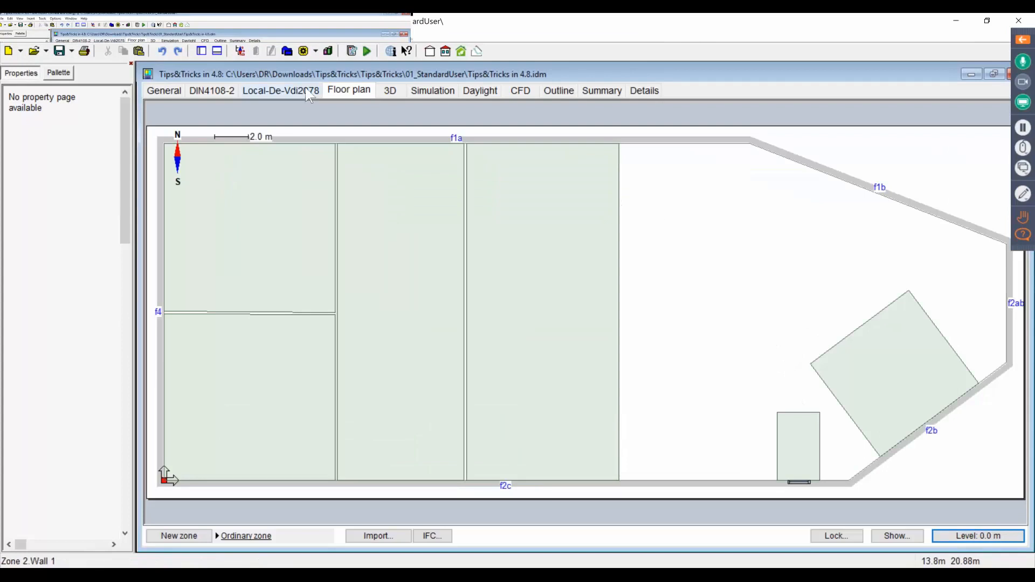
Step: Check the editing preferences for forms, including snap to grid and sticking force
click(146, 42)
click(174, 86)
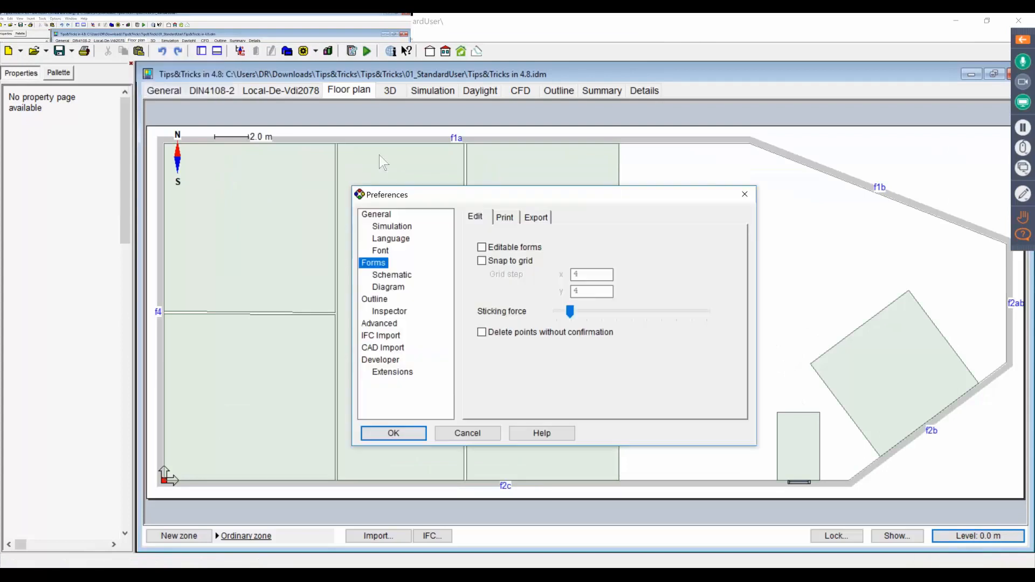
click(393, 433)
Step: Delete the rotated Zone 1 that adjoins facade f2b
click(885, 418)
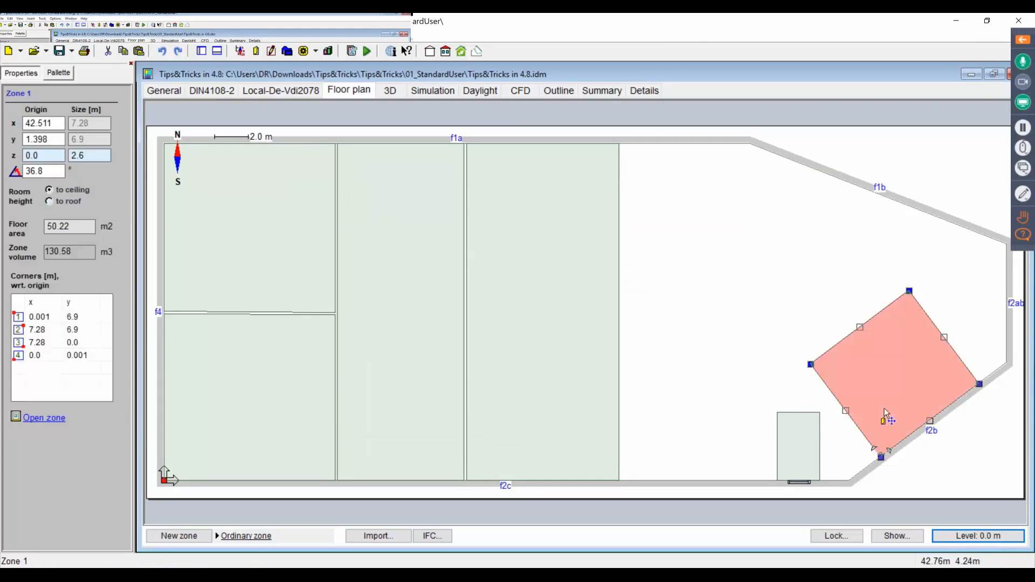
Step: Try moving the small zone from facade f2c to the slanted facade f1b, and undo the move
click(793, 468)
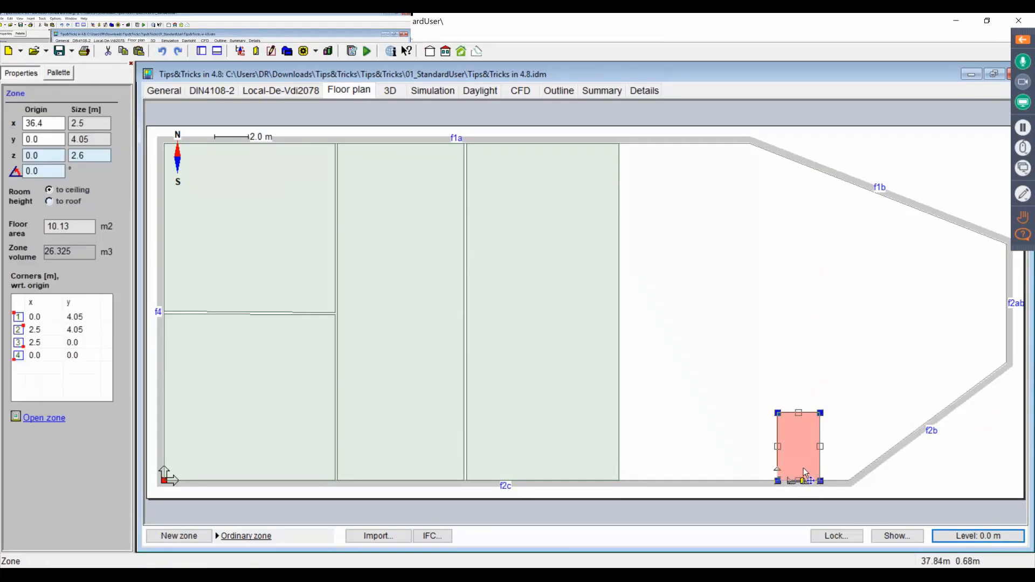
mouse_move(803, 468)
mouse_down()
mouse_move(737, 397)
mouse_move(845, 281)
mouse_move(858, 199)
mouse_up()
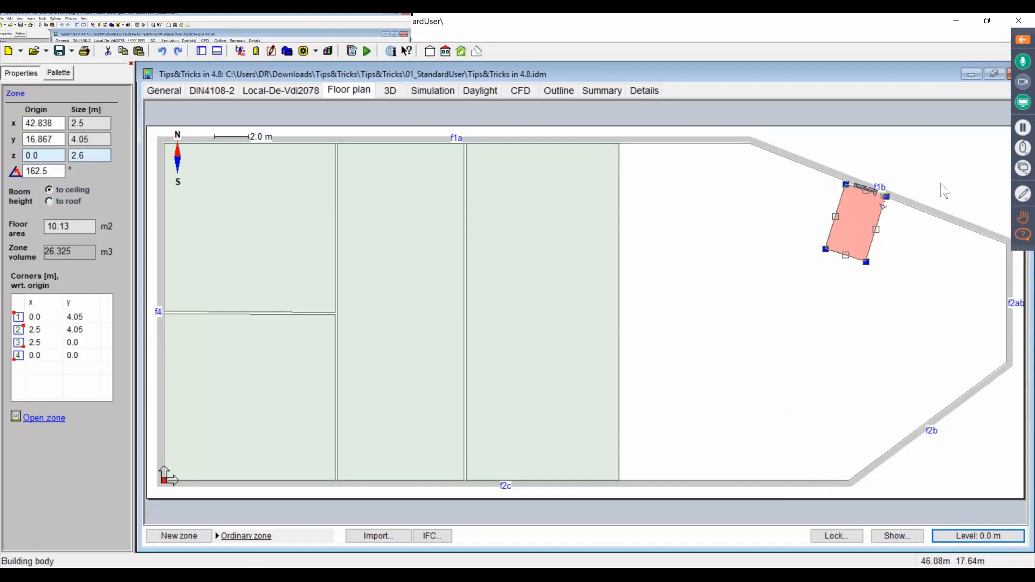
key(ctrl+z)
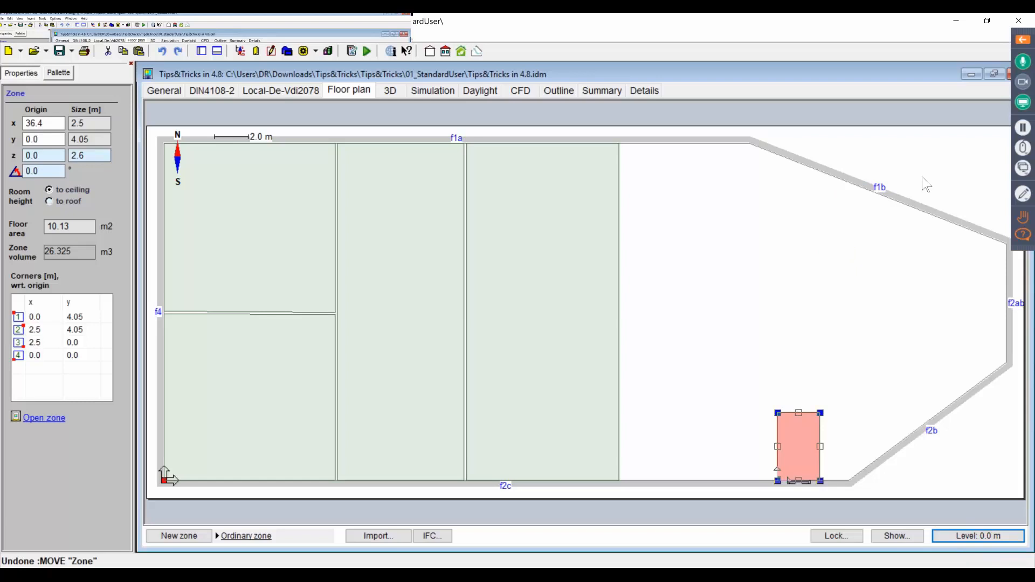
click(926, 184)
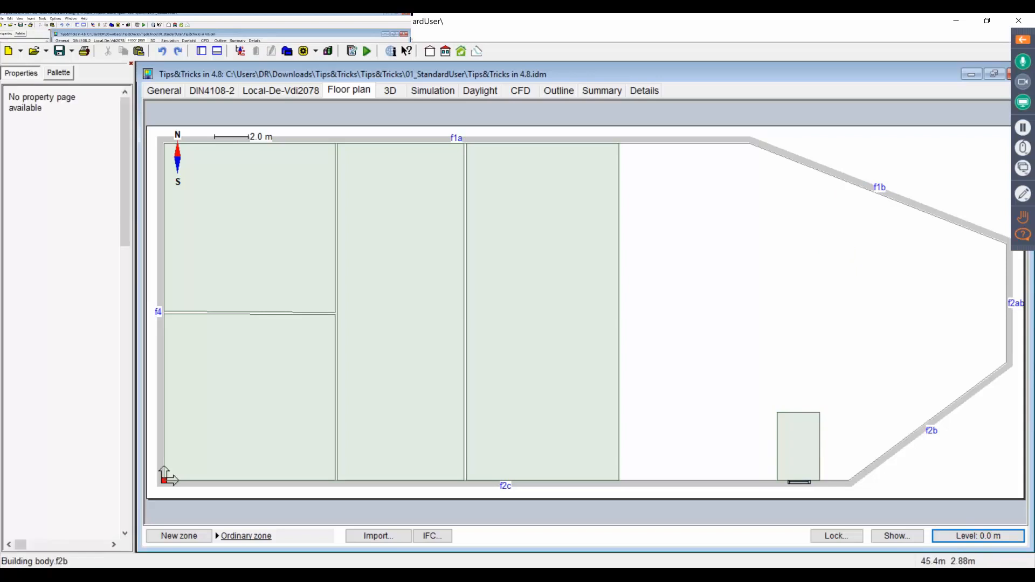
Step: Rotate the floor plan view to align with facade f2b of the building body
click(915, 437)
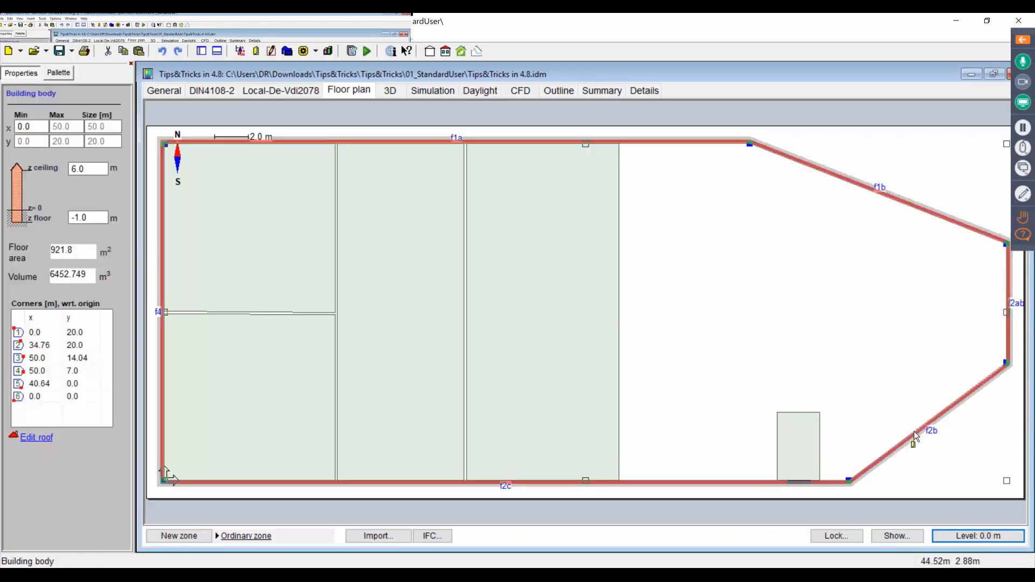
right_click(915, 437)
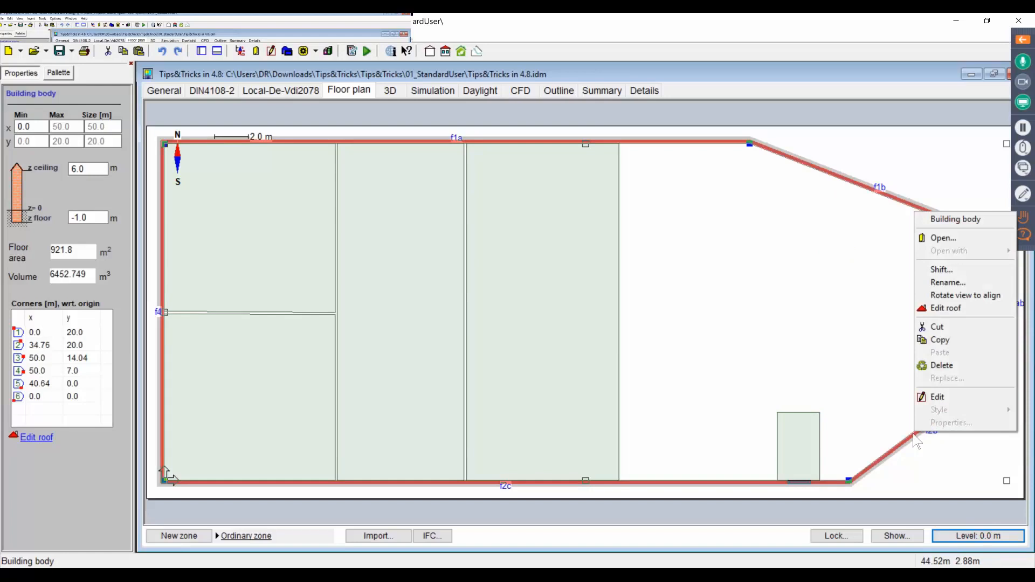
click(959, 296)
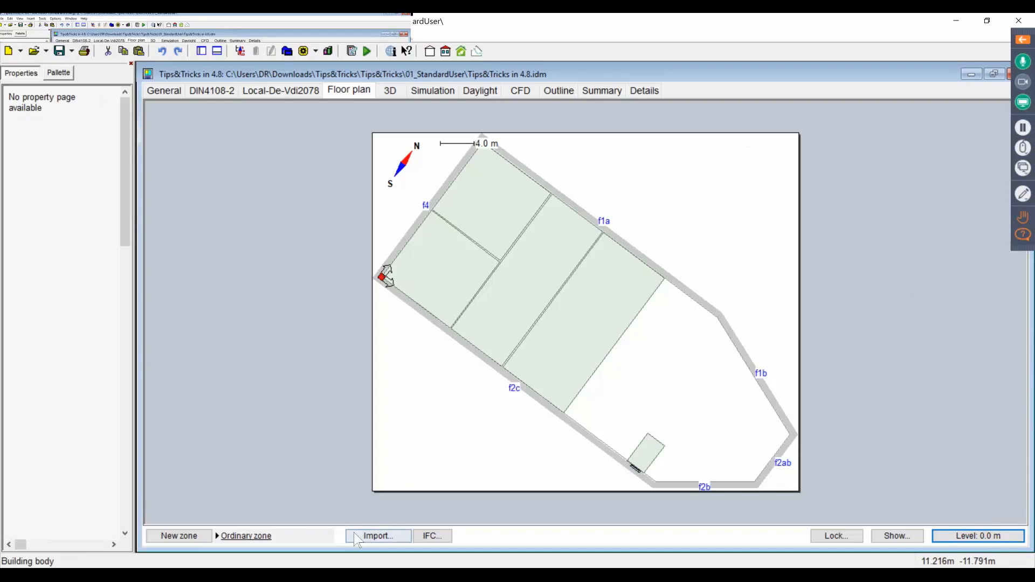
Step: Draw a new rectangular zone about 3.84 m by 7.3 m against facade f2b
click(181, 532)
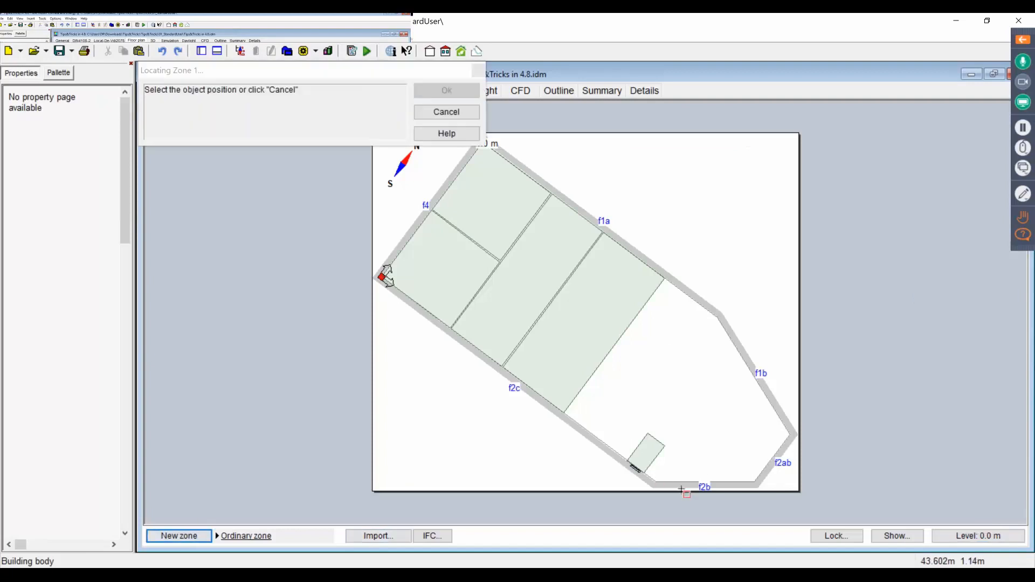
drag(682, 489, 715, 421)
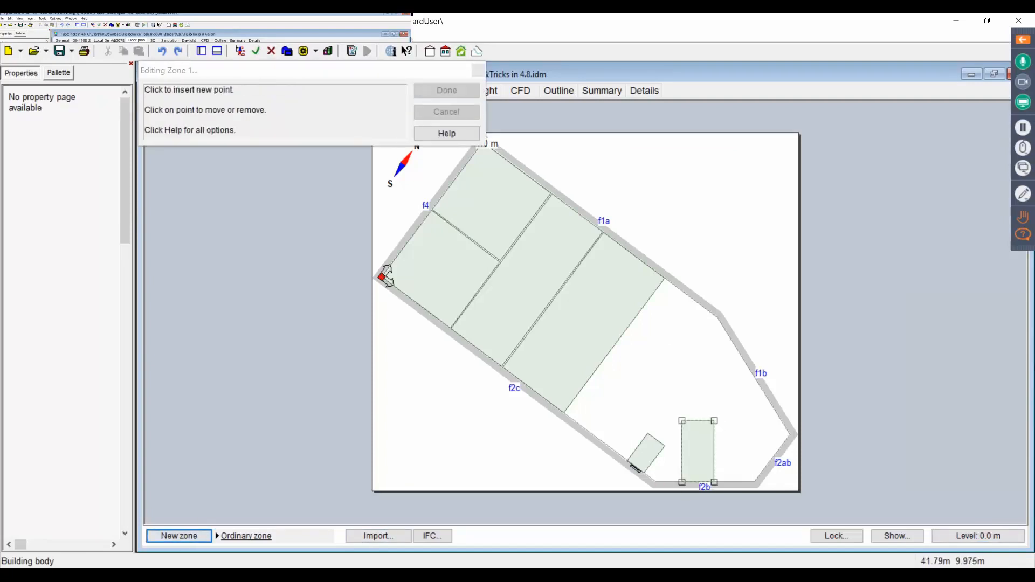
click(447, 91)
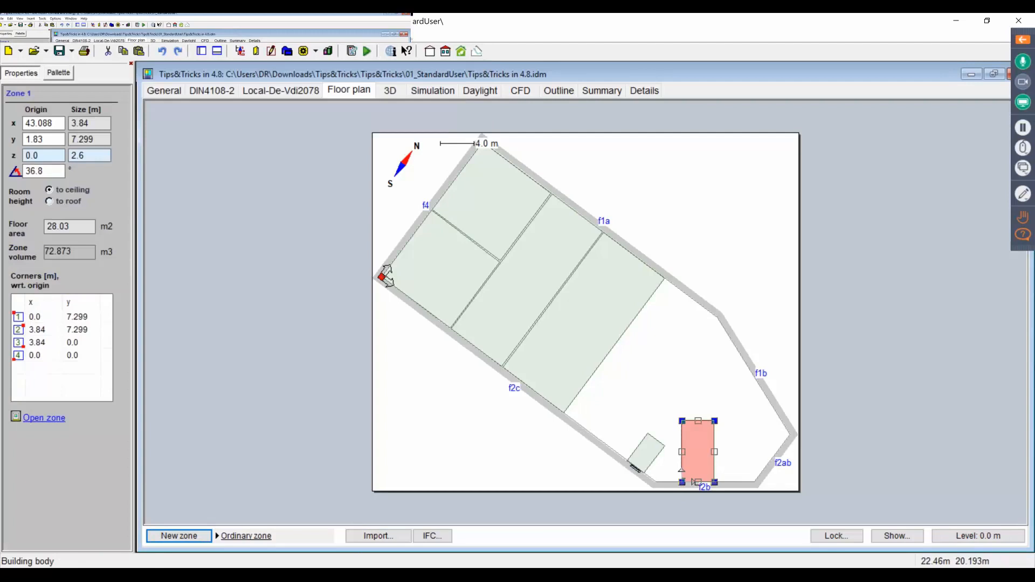
click(742, 298)
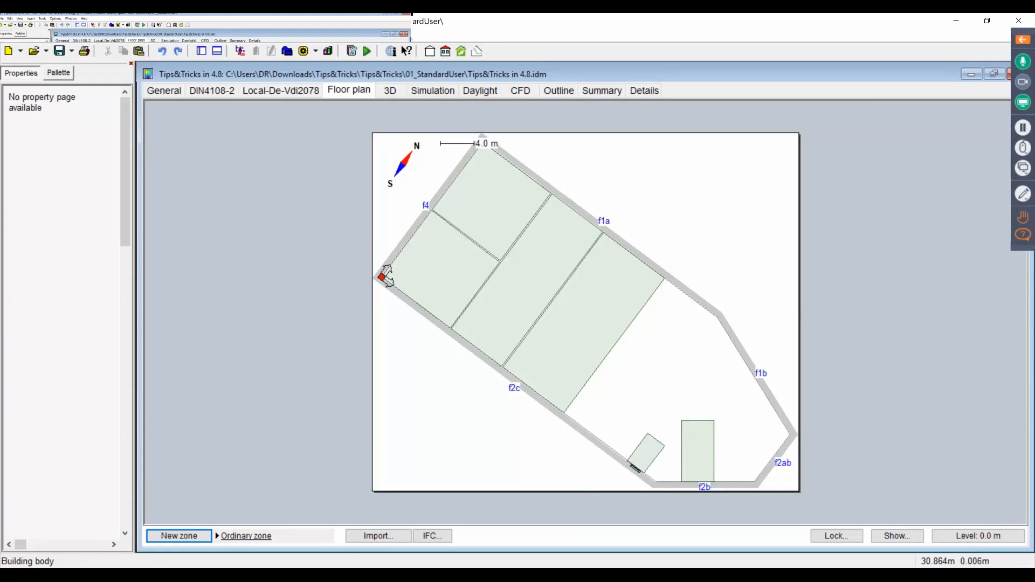
Step: Rotate the floor plan view back to align with facade f2c of the building body
right_click(593, 430)
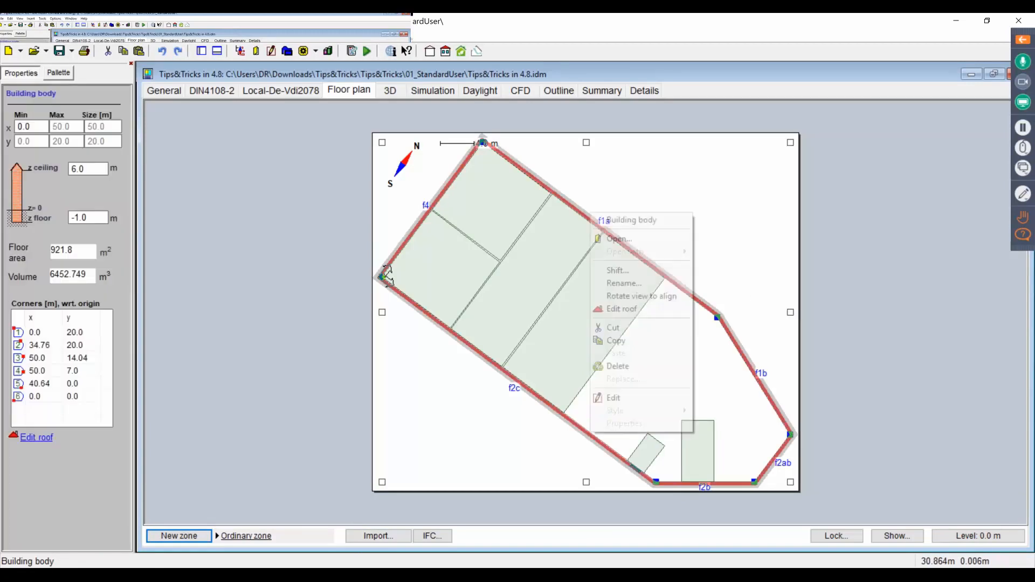
click(663, 298)
click(931, 182)
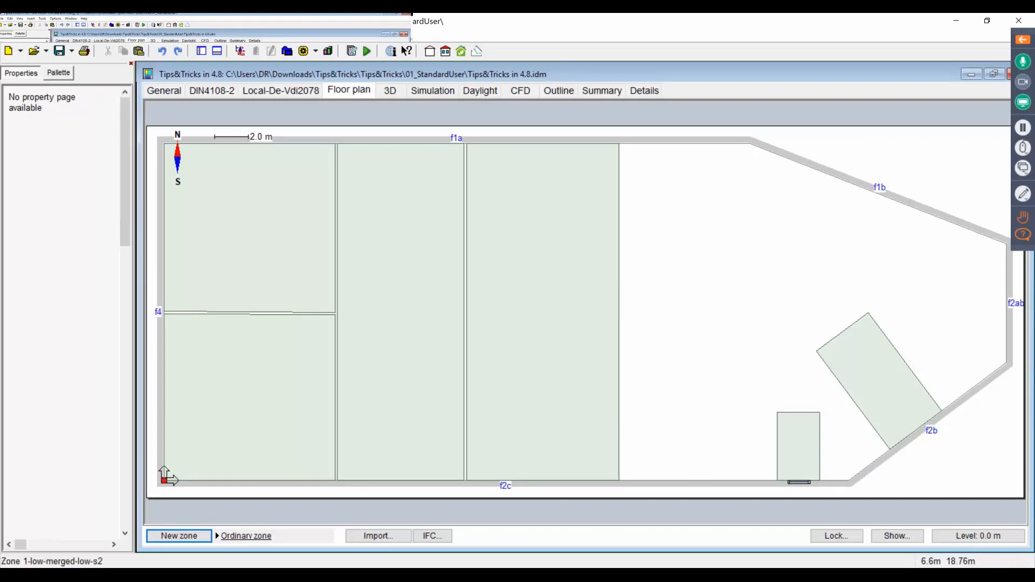
Step: Open the building body's roof for editing and rotate its view to align with the edge between corners 2 and 3
click(725, 140)
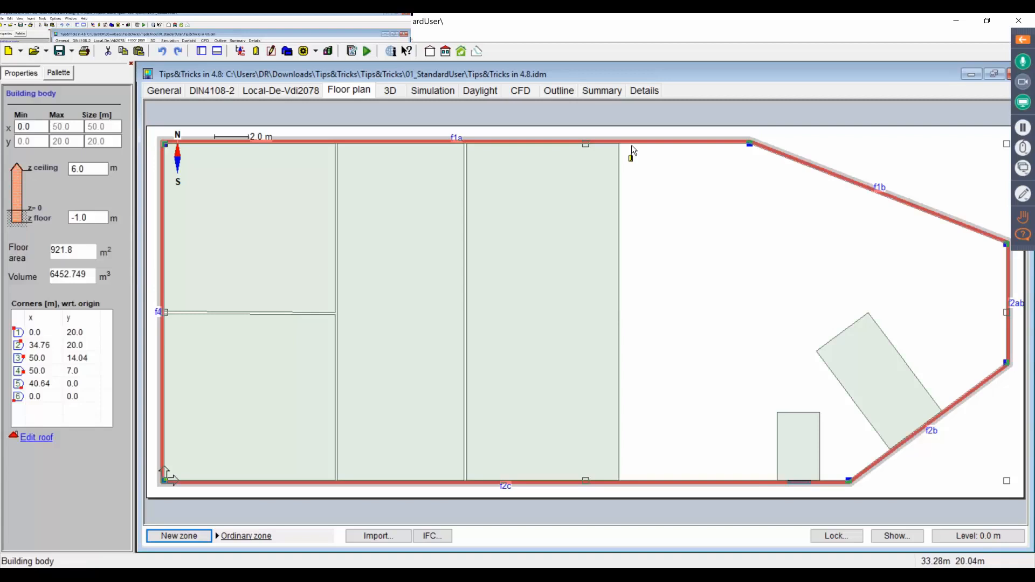
click(36, 438)
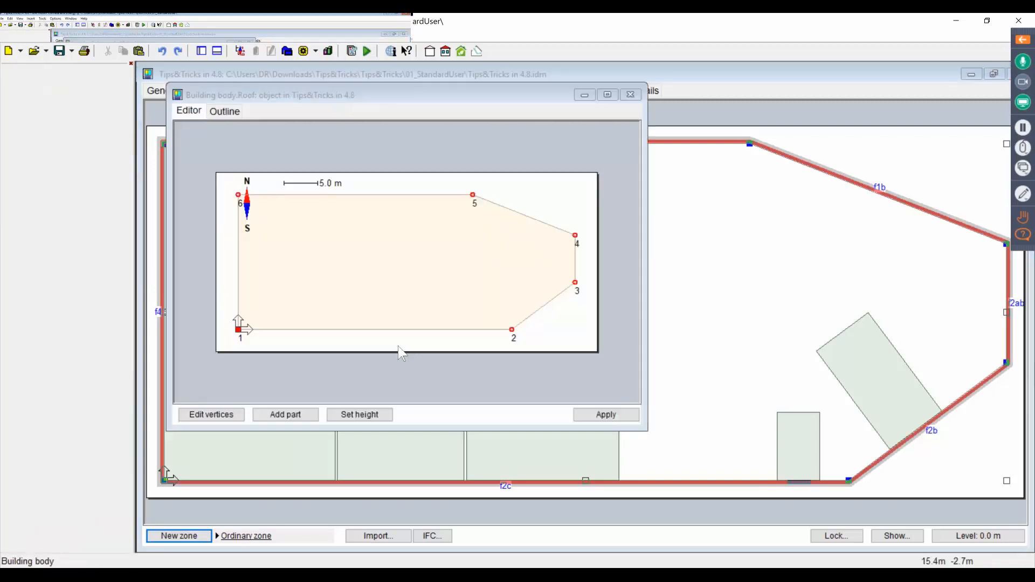
click(541, 313)
right_click(540, 310)
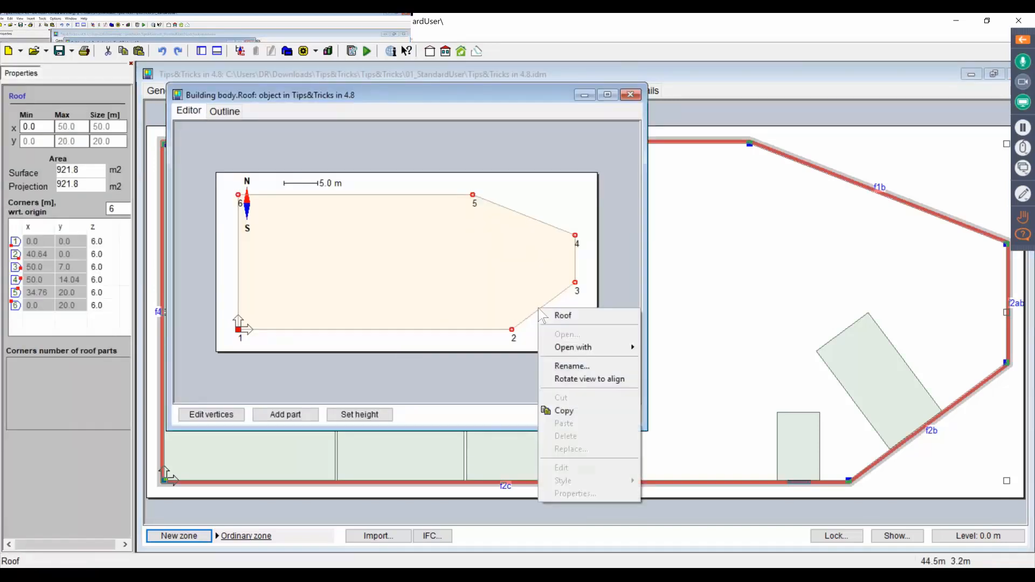
click(581, 380)
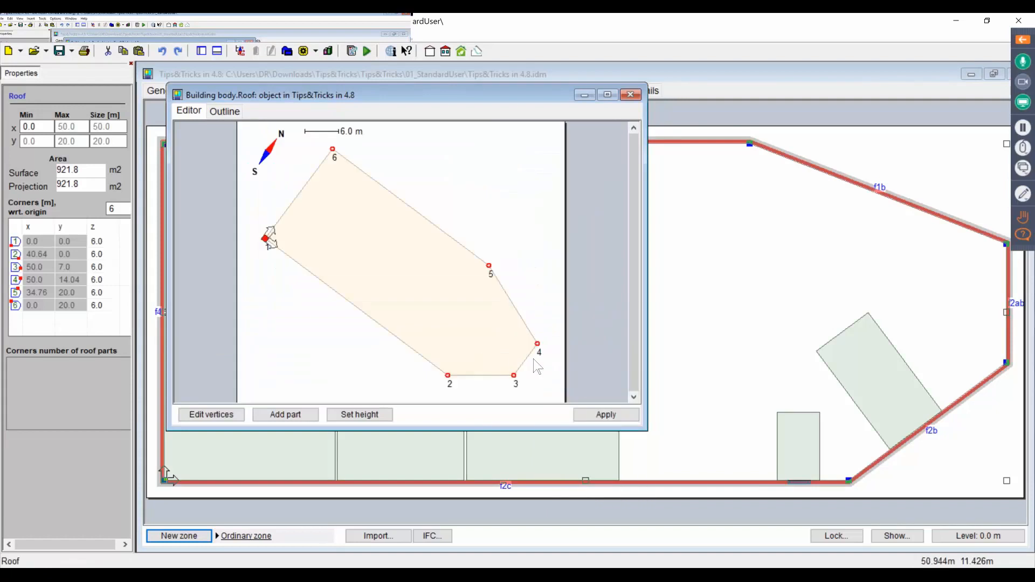
Step: Rotate the roof view back to align with the edge between corners 1 and 2
right_click(375, 325)
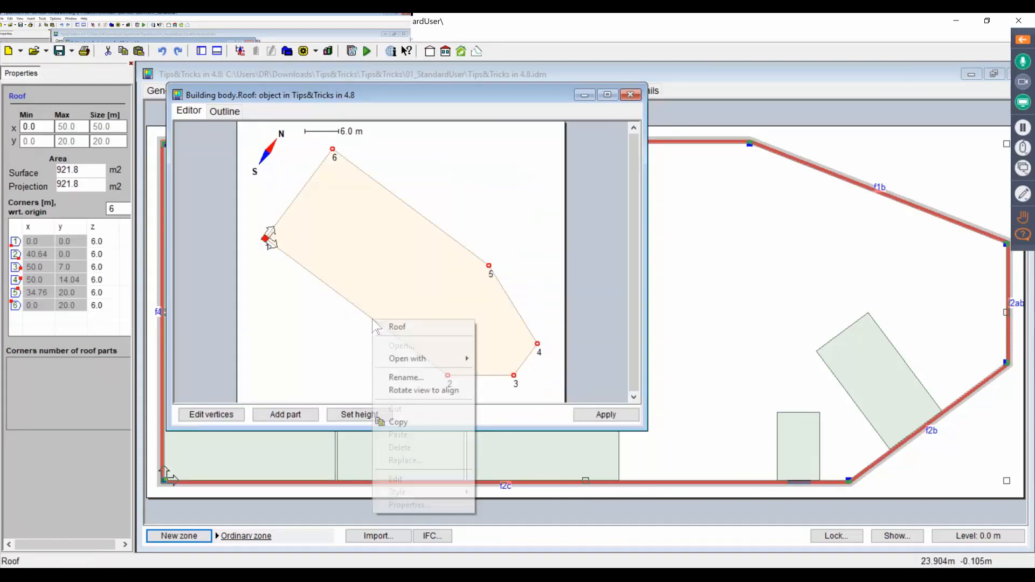
click(420, 391)
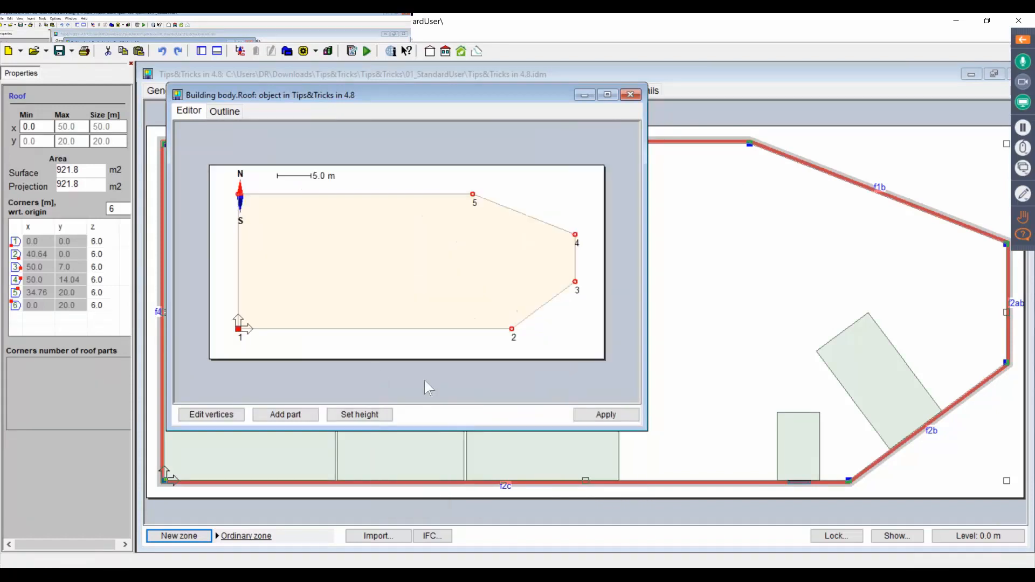
click(211, 415)
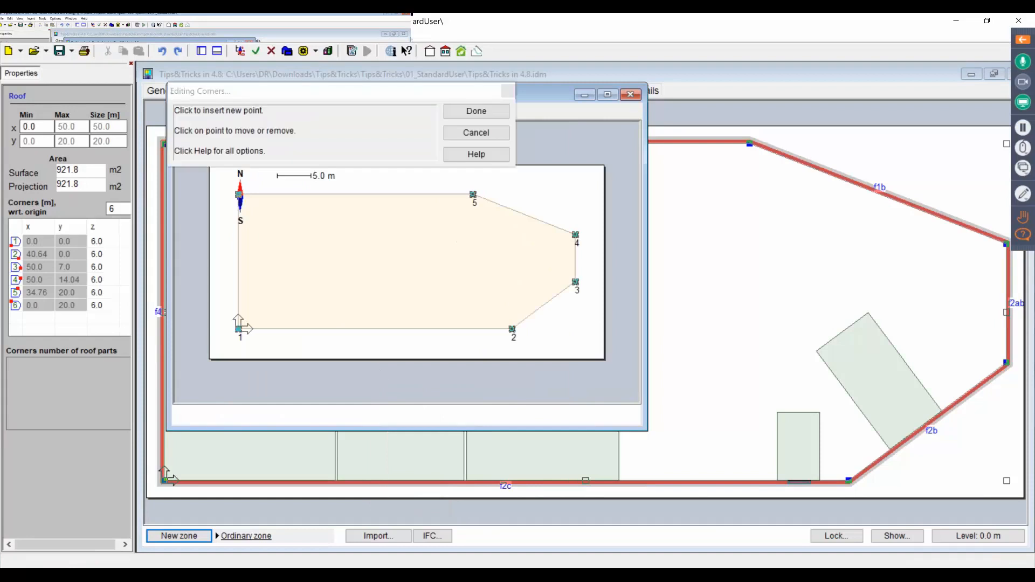
click(378, 255)
drag(377, 254, 398, 249)
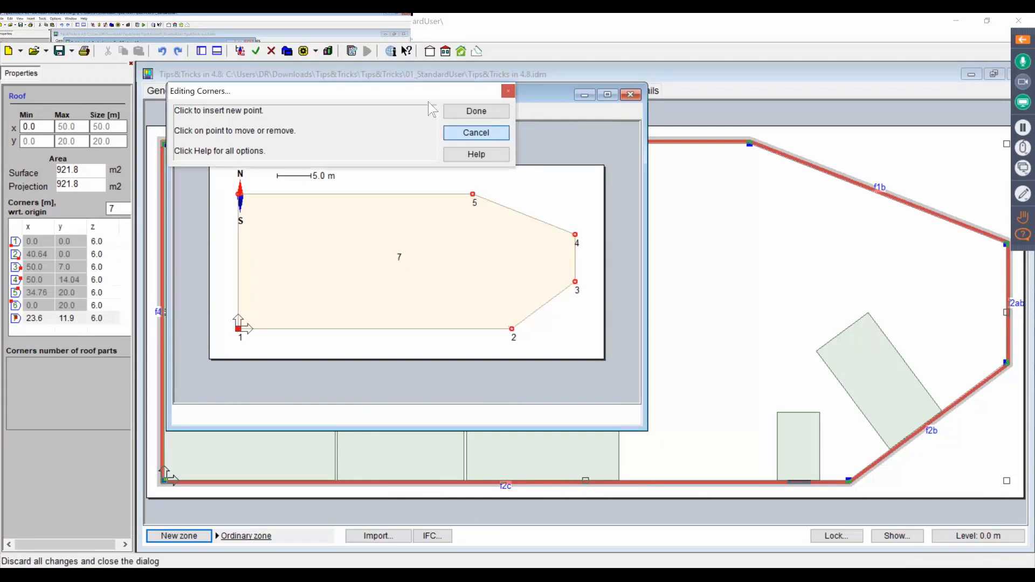
click(494, 135)
Step: Check the sticking force in the form editing preferences and accept the settings
click(155, 31)
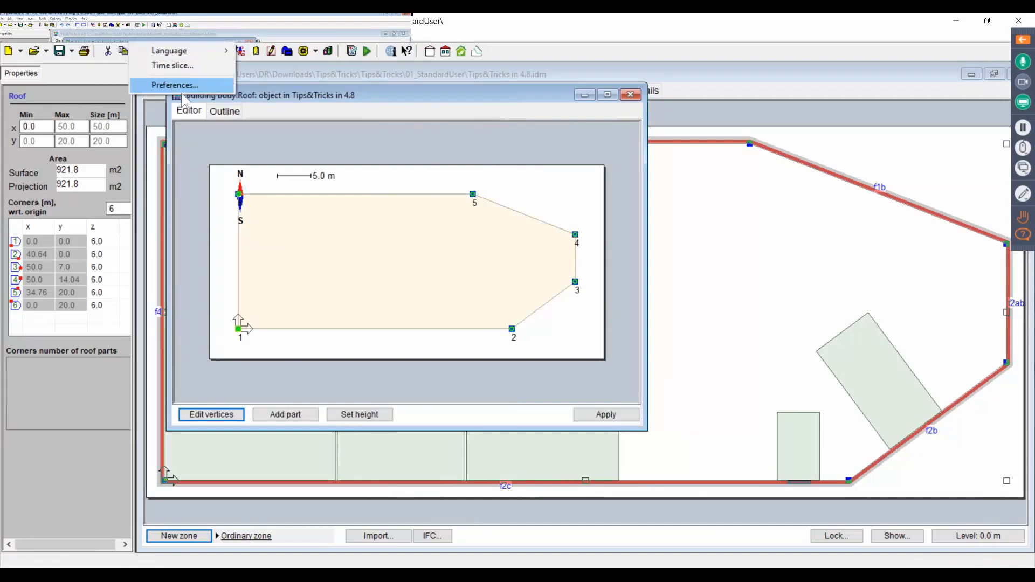
click(189, 84)
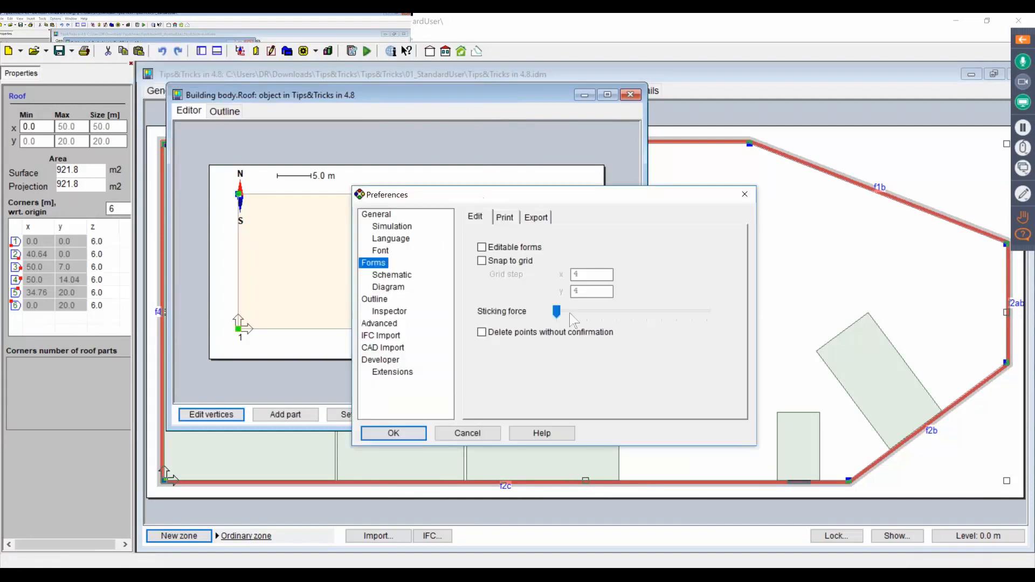
click(364, 431)
Step: Try inserting a seventh corner inside the roof outline with the alignment guides, at about x 19.85 m, y 10.23 m, and discard it
click(211, 414)
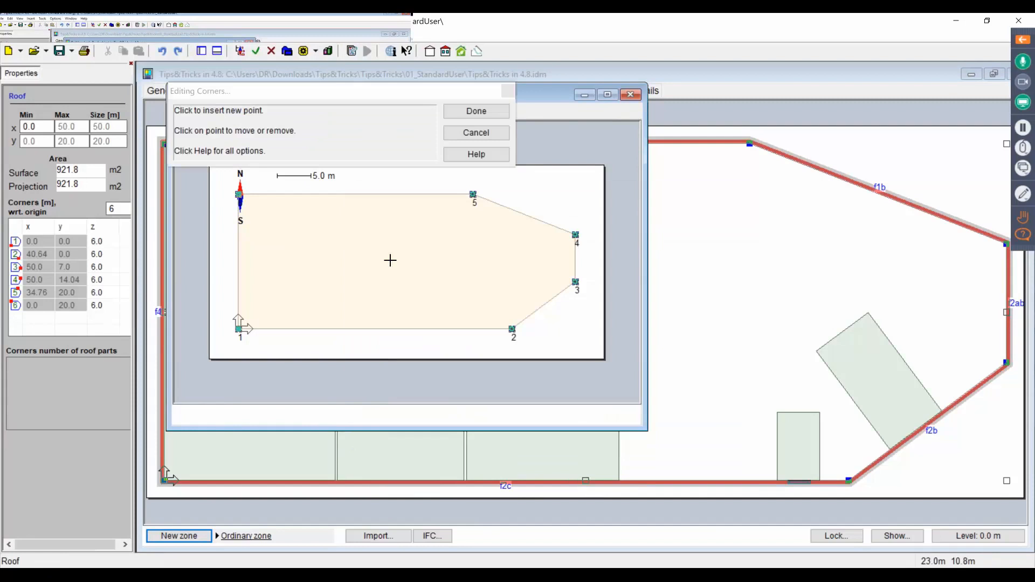
click(381, 263)
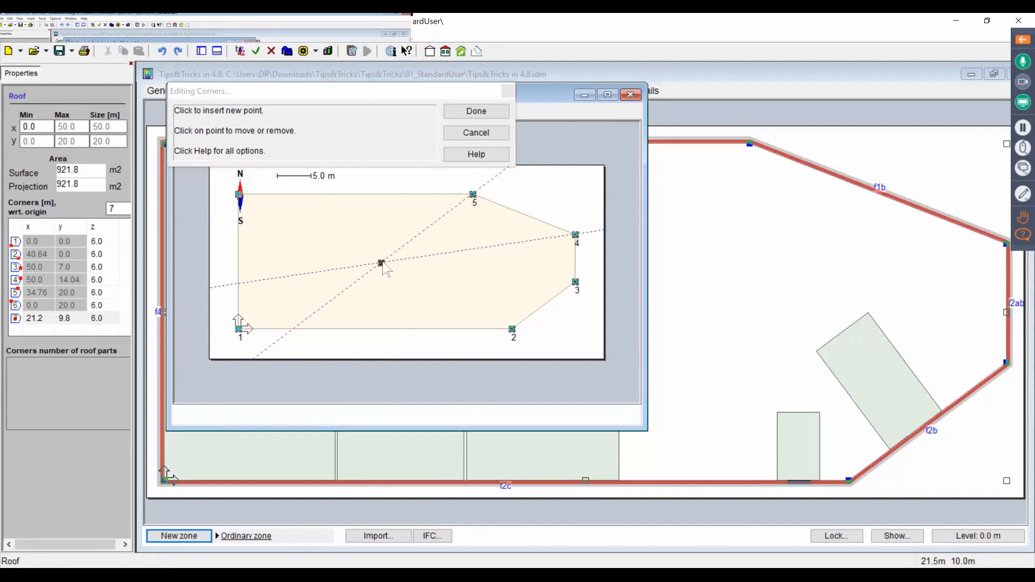
drag(382, 262, 373, 261)
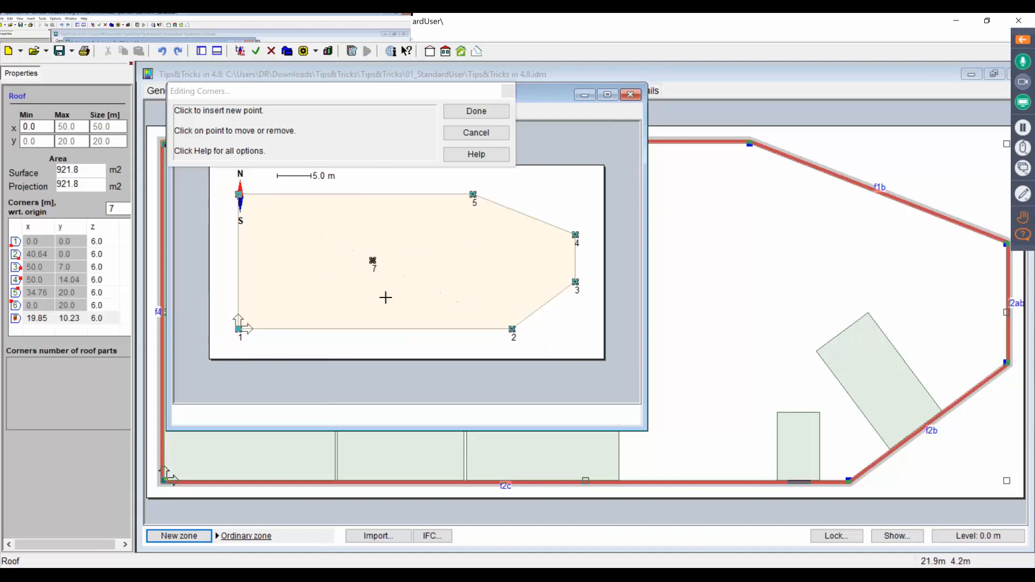
click(492, 134)
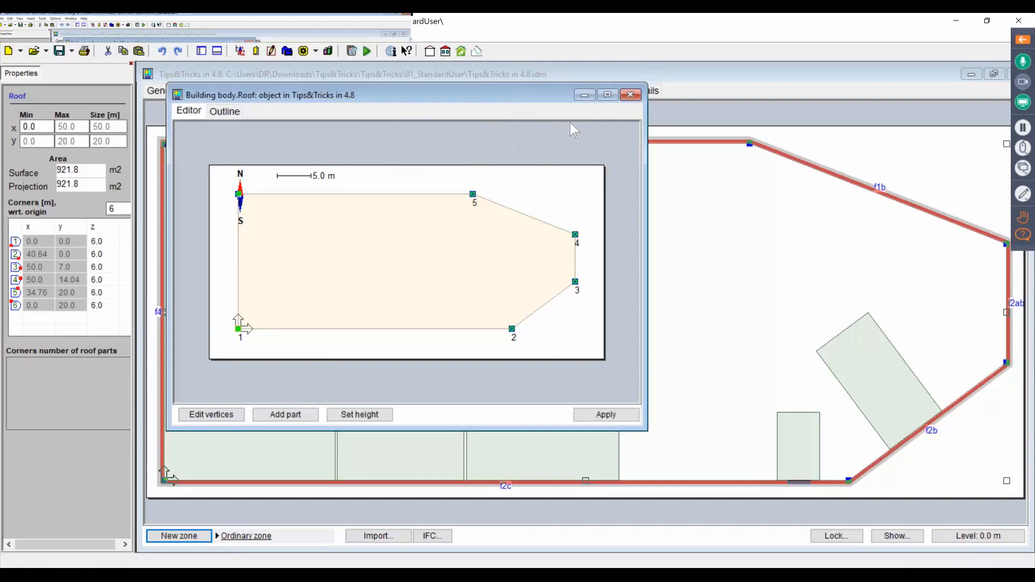
Step: Close the roof editor and split Zone 2 with a dividing slab at a height of 3.0 m
click(635, 98)
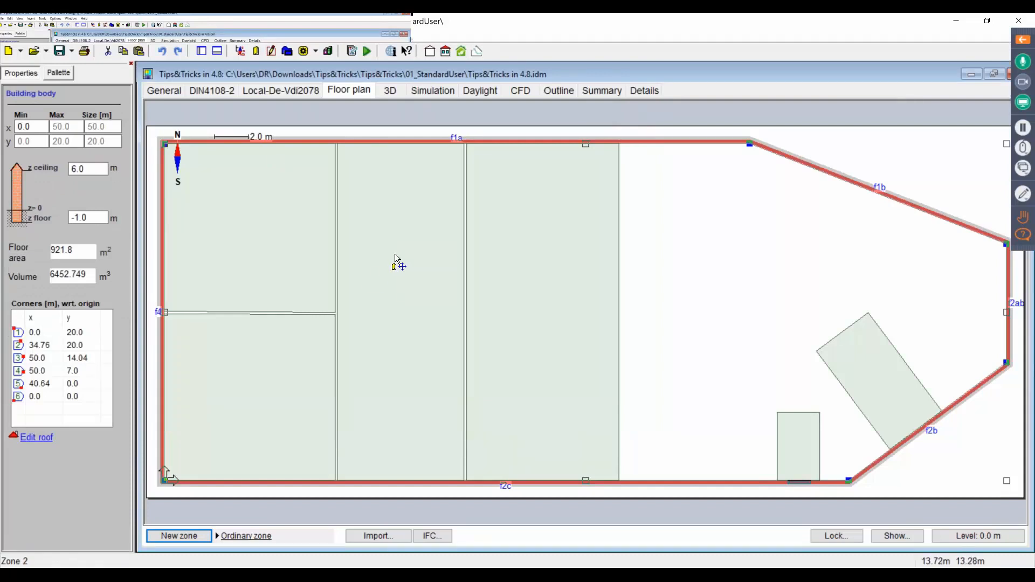
click(396, 231)
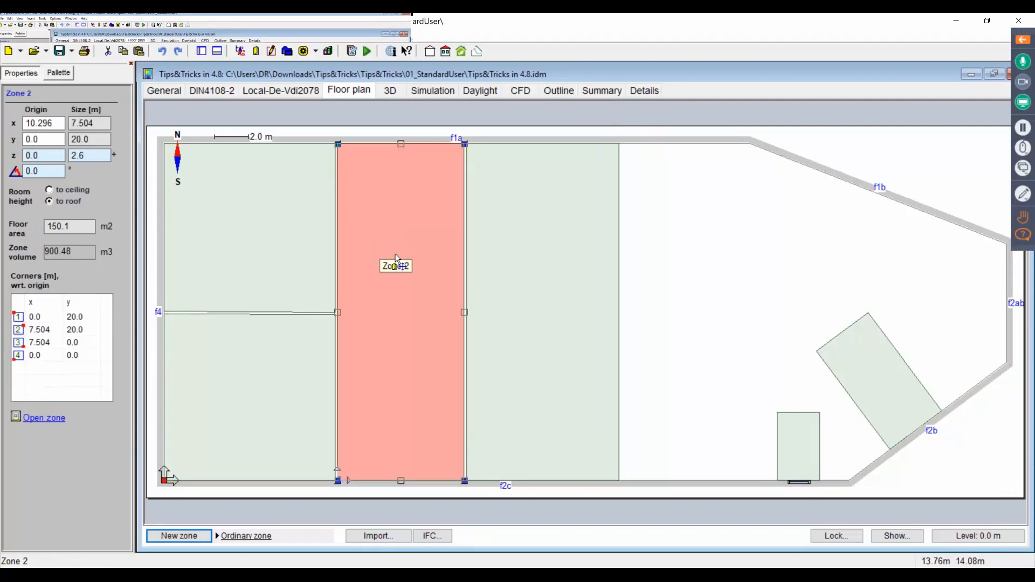
right_click(395, 233)
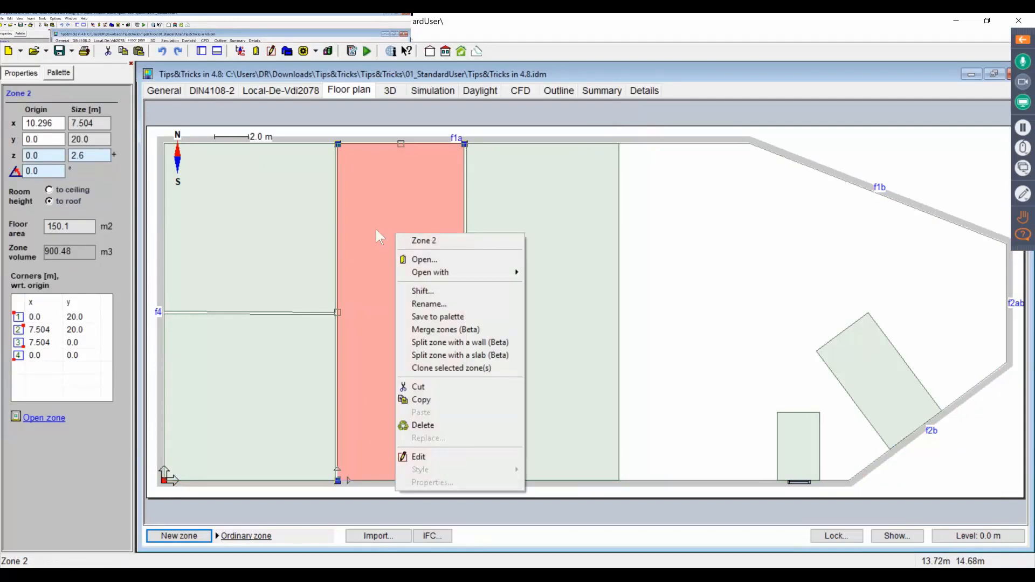
click(462, 356)
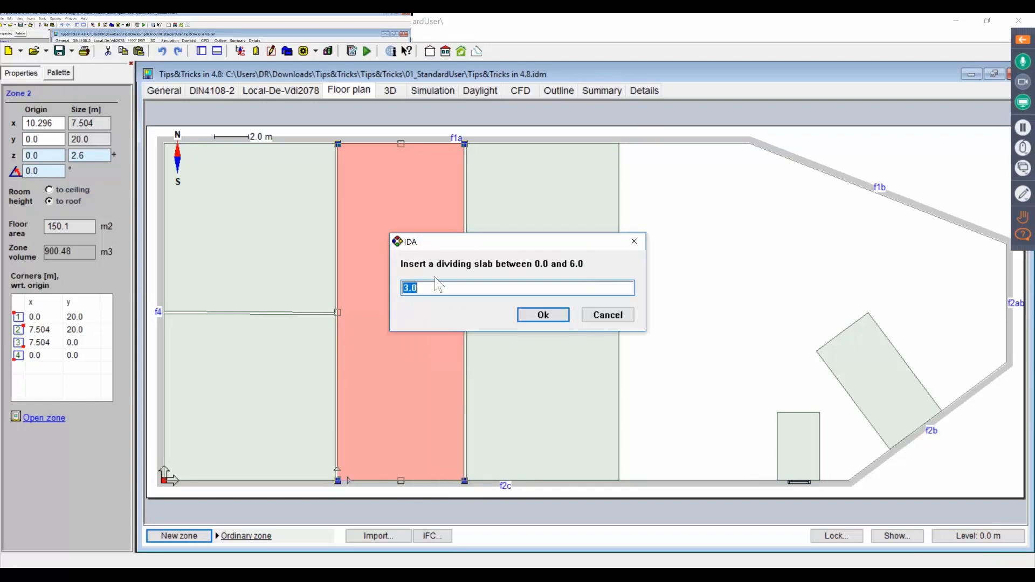
click(543, 315)
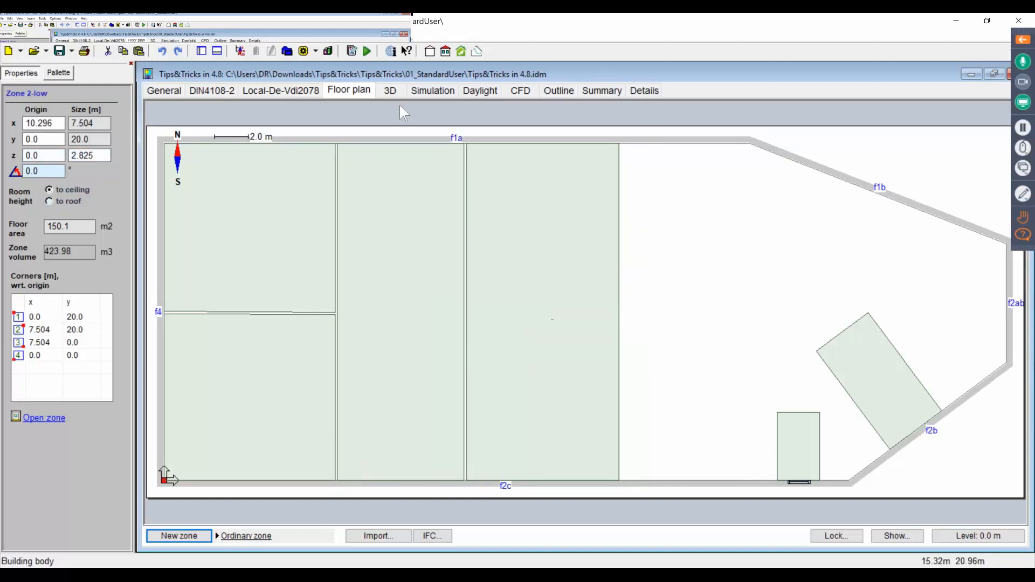
Step: Inspect the upper and lower parts of the split Zone 2 in the 3D view
click(395, 92)
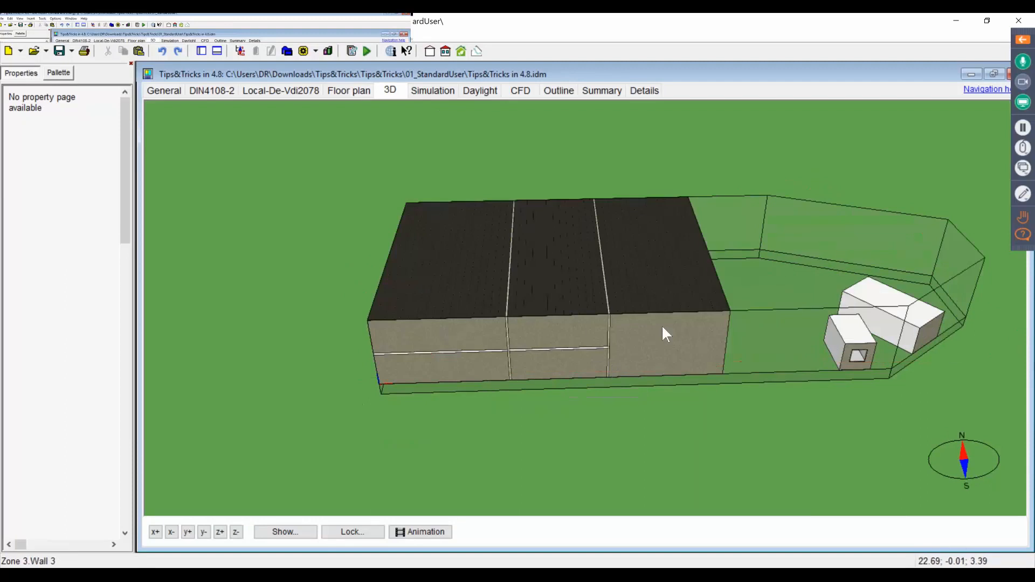
drag(596, 323, 562, 314)
scroll(561, 314, up, 1)
scroll(558, 323, up, 2)
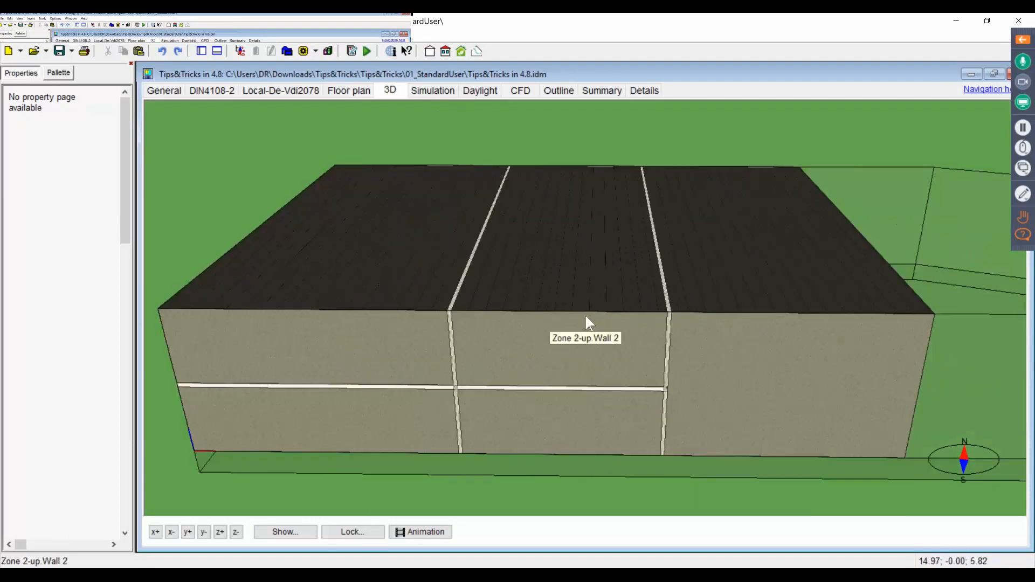
click(587, 330)
click(588, 330)
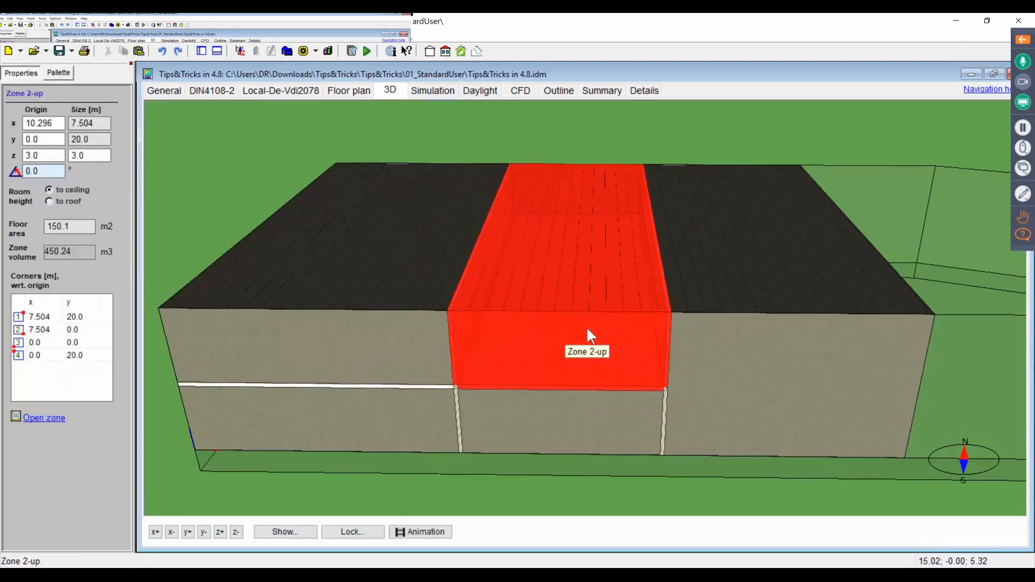
click(578, 408)
click(577, 410)
click(572, 484)
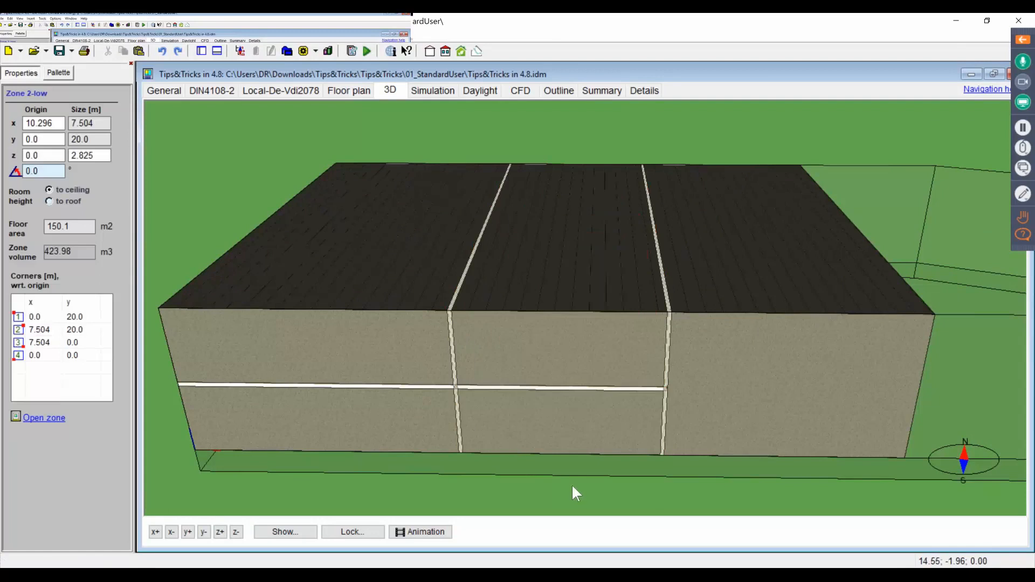
Step: Split Zone 2-low on the floor plan with an east-west dividing wall across its middle, at about y 10.2 m
click(349, 90)
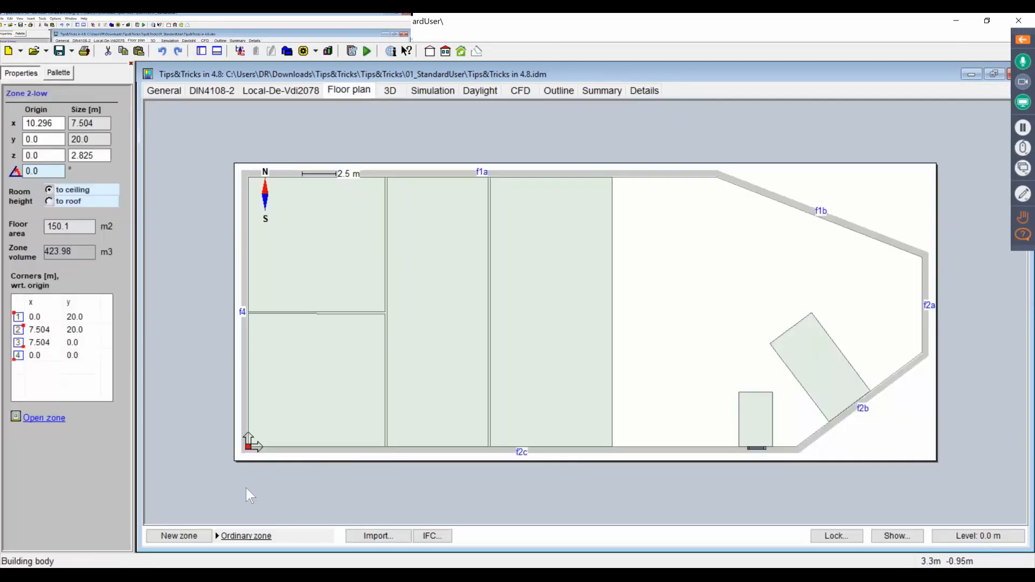
click(404, 273)
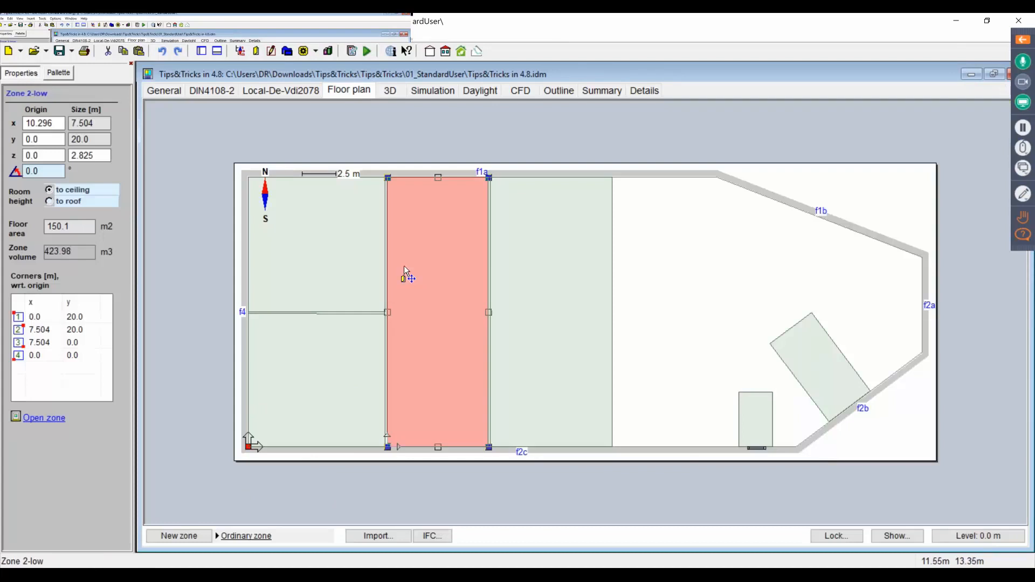
right_click(405, 268)
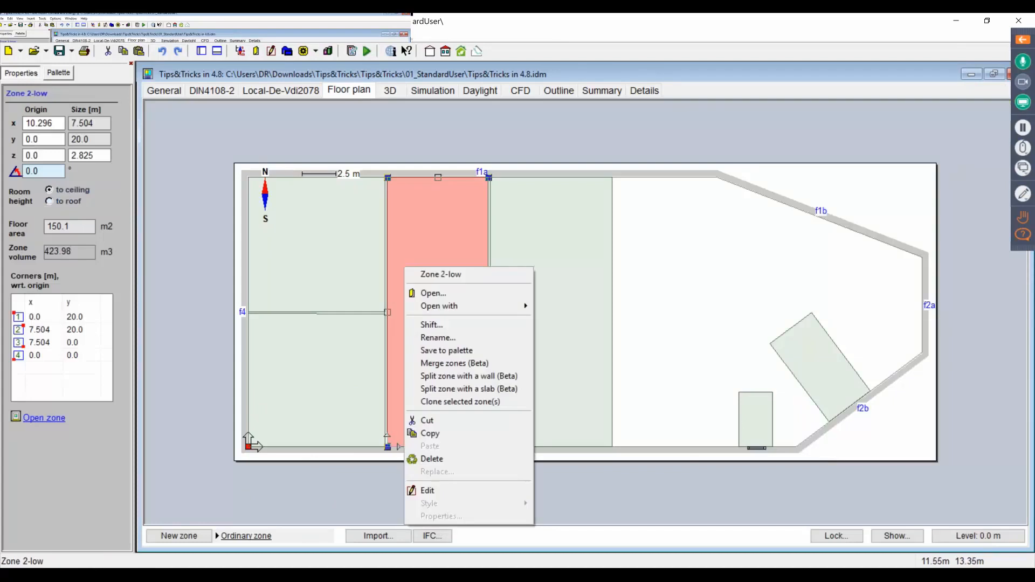
click(457, 381)
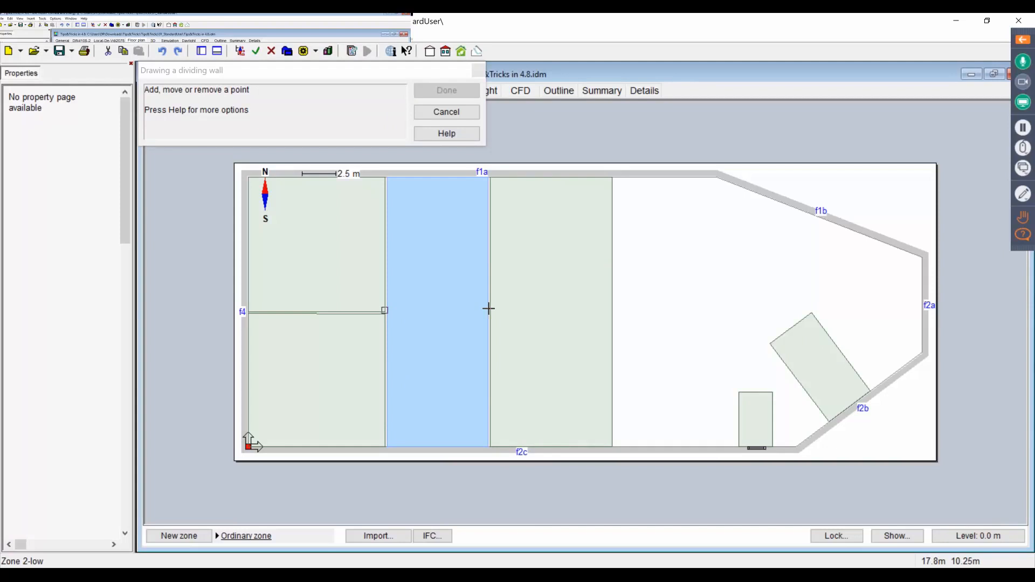
click(490, 309)
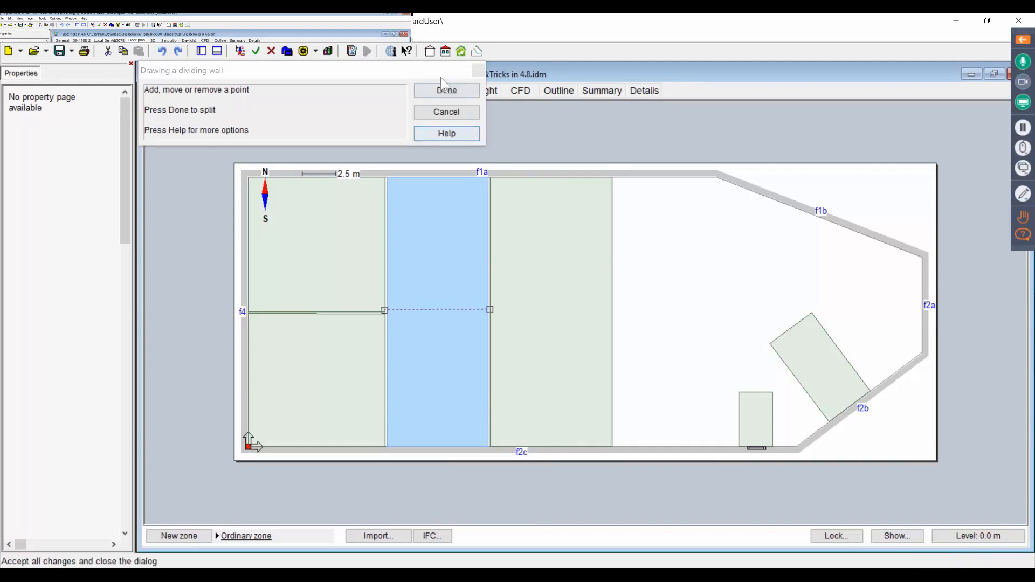
click(446, 91)
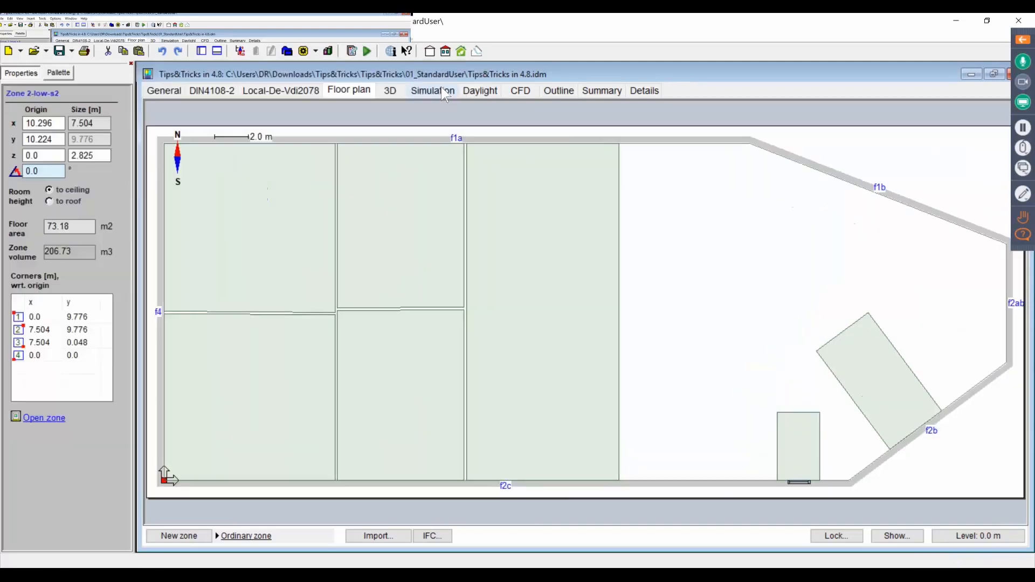
Step: Select the northern and southern halves of the split lower zone in turn to examine them
click(404, 250)
click(393, 378)
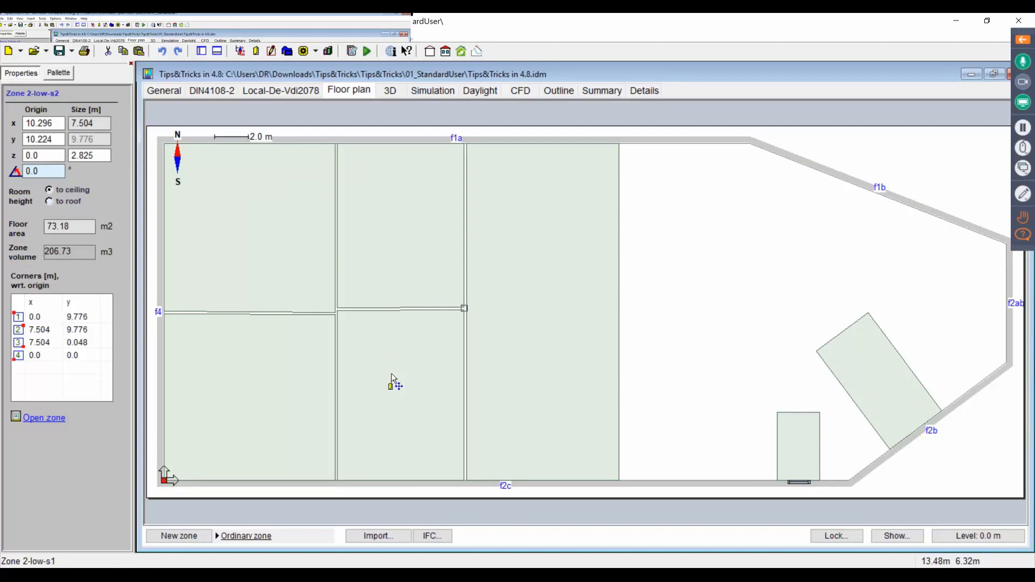
click(403, 233)
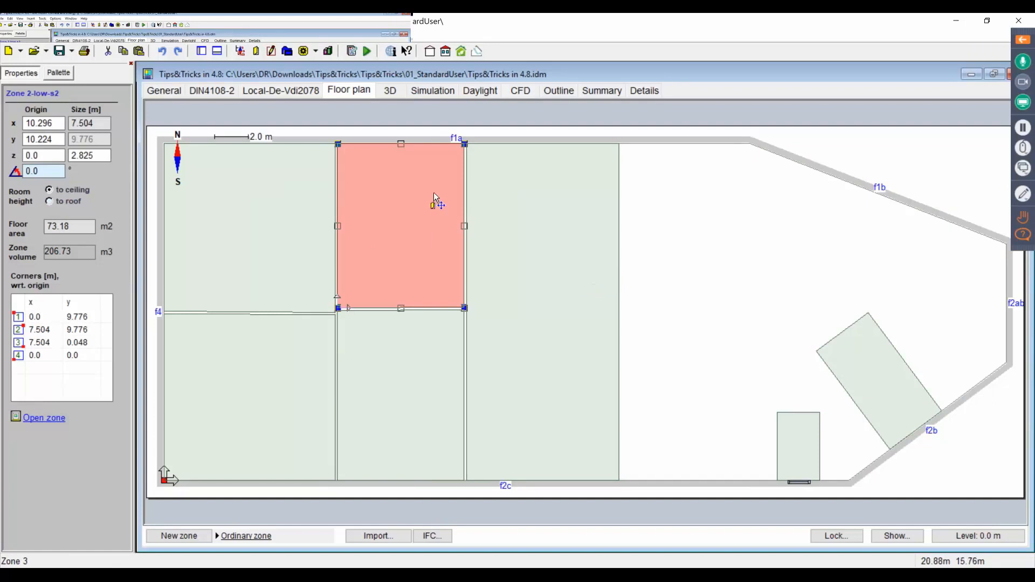
Step: Widen the zones table's Name column and select Zone, Zone 1-low-merged-low-s1, Zone 1, Zone 2-up and Zone 2-low-s1 together
click(172, 97)
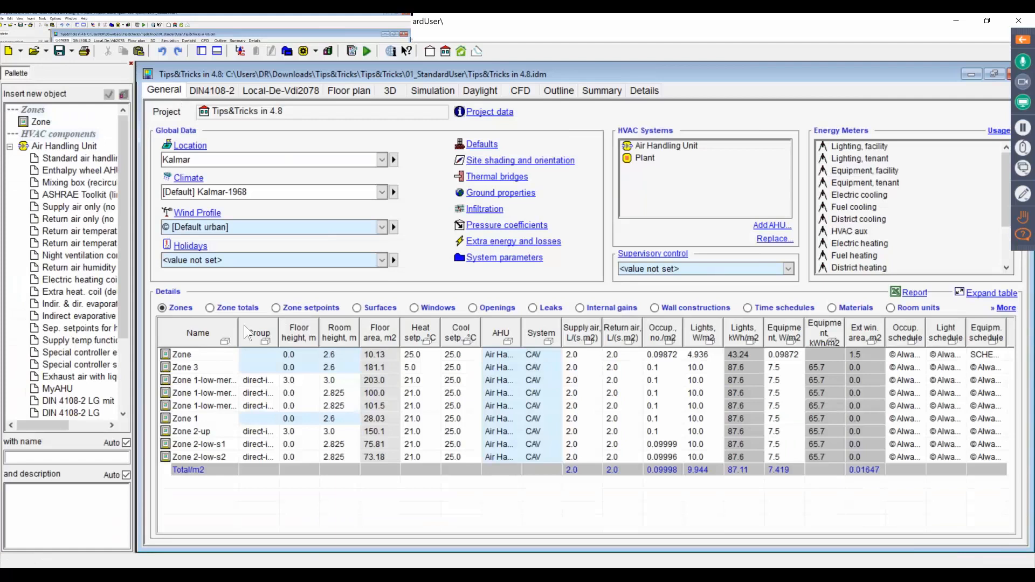
drag(239, 330, 273, 326)
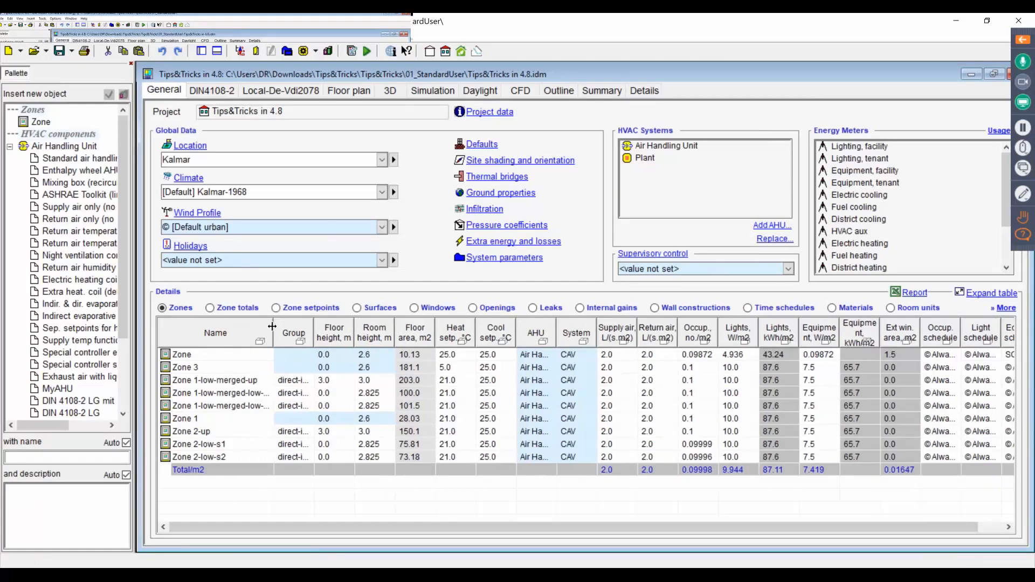
click(206, 358)
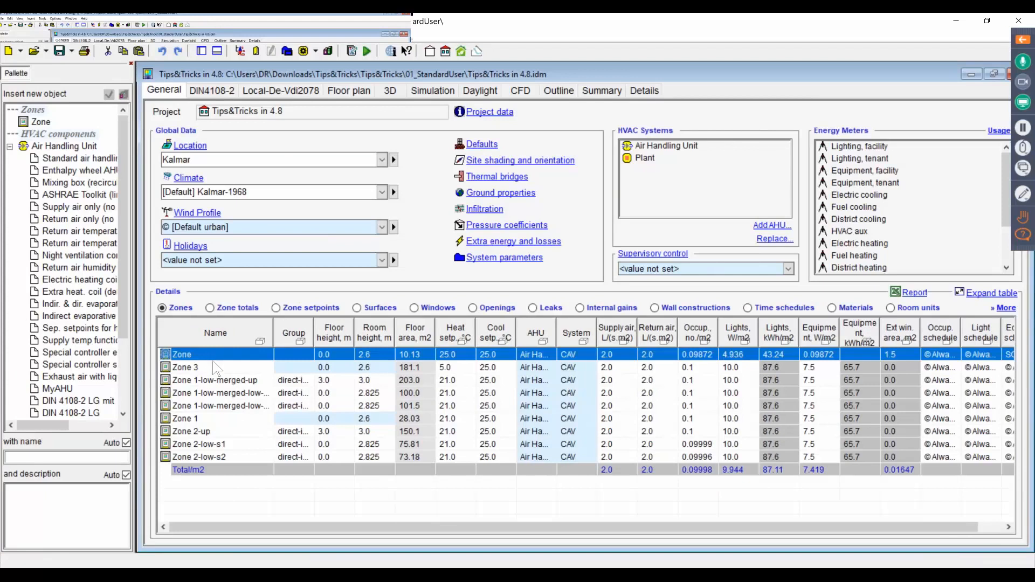
ctrl+click(221, 394)
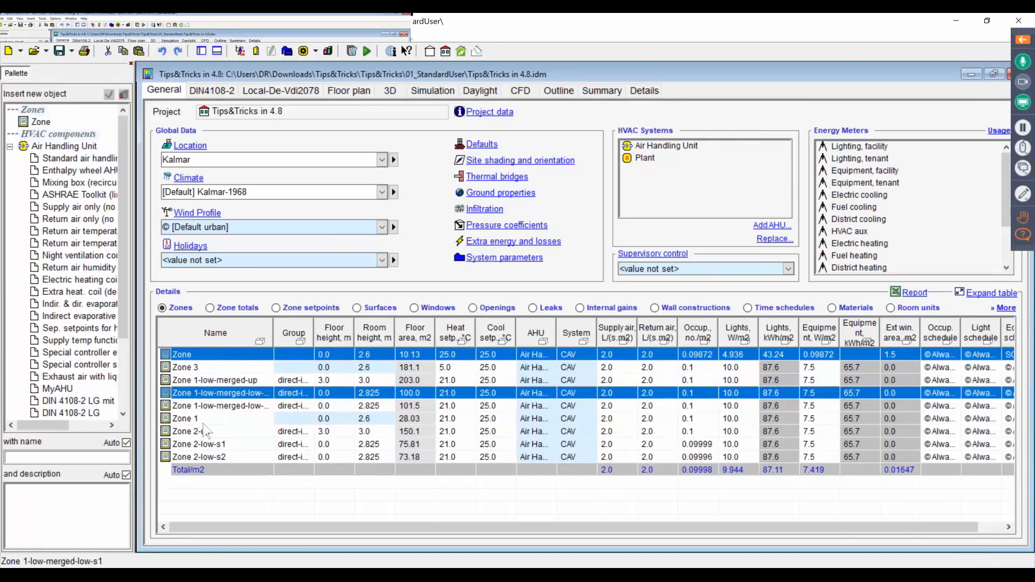
ctrl+click(200, 421)
ctrl+click(197, 432)
ctrl+click(192, 445)
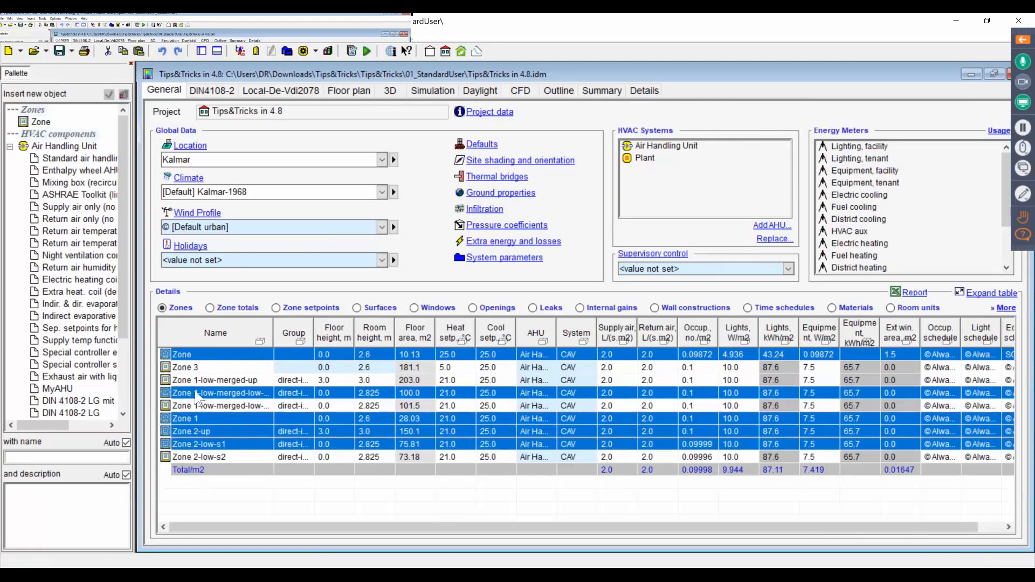
Step: Select the continuous range of rows from Zone to Zone 2-up, and reduce the selection to Zone 1-low-merged-low-s1
click(217, 357)
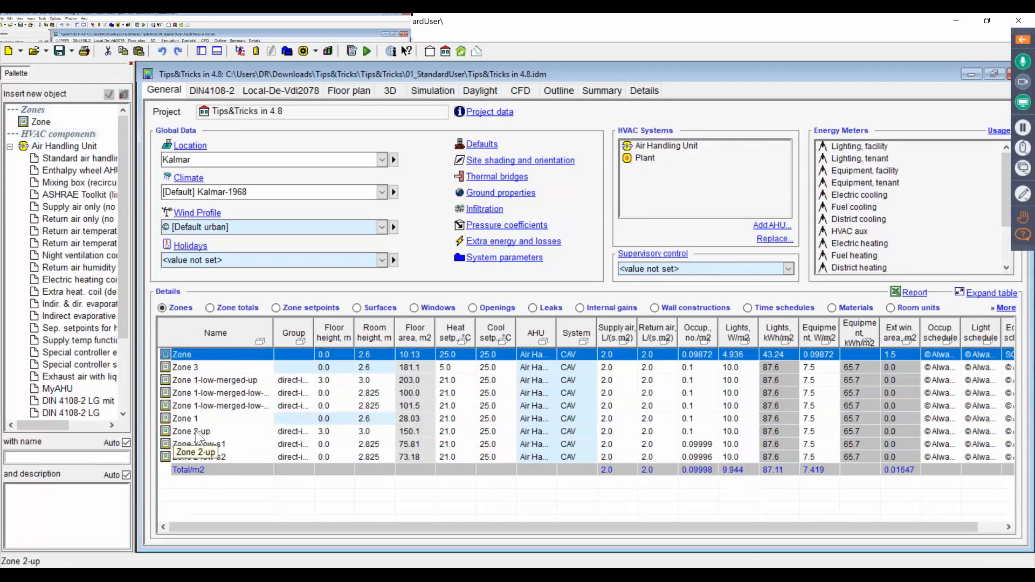
shift+click(197, 433)
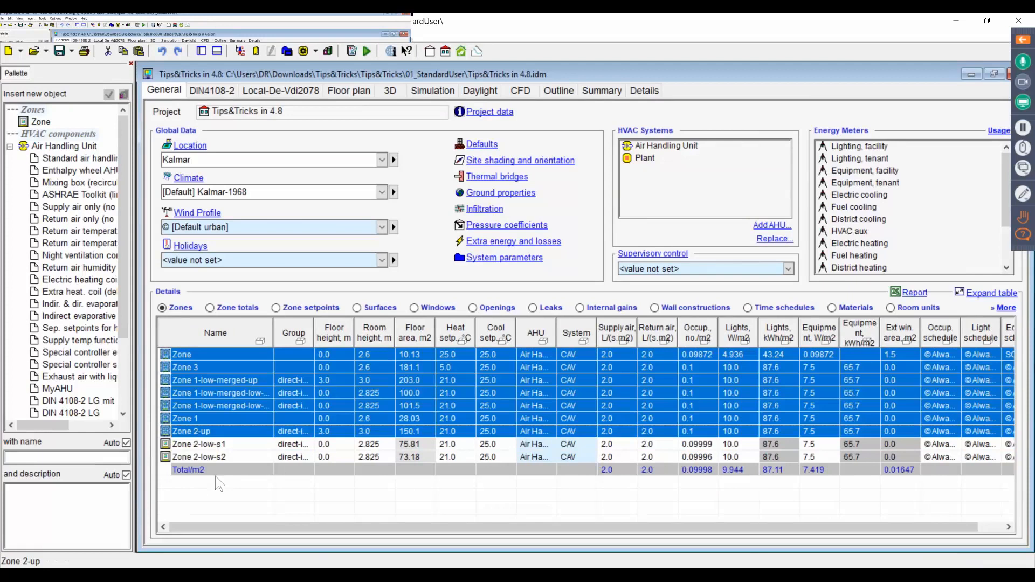
click(202, 393)
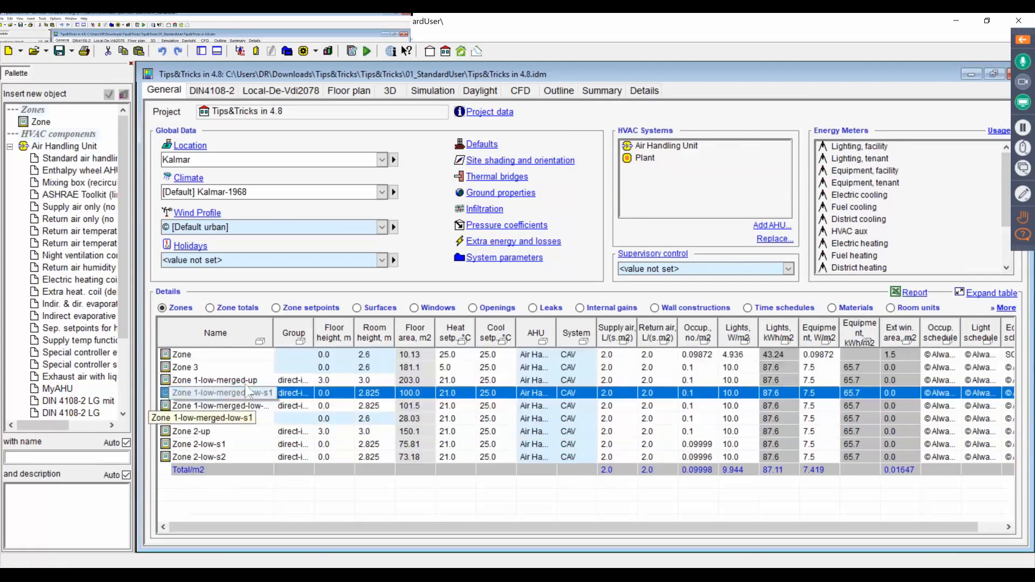
Step: List the model's windows in the details table and select the window's width and height cells to sum them
click(414, 309)
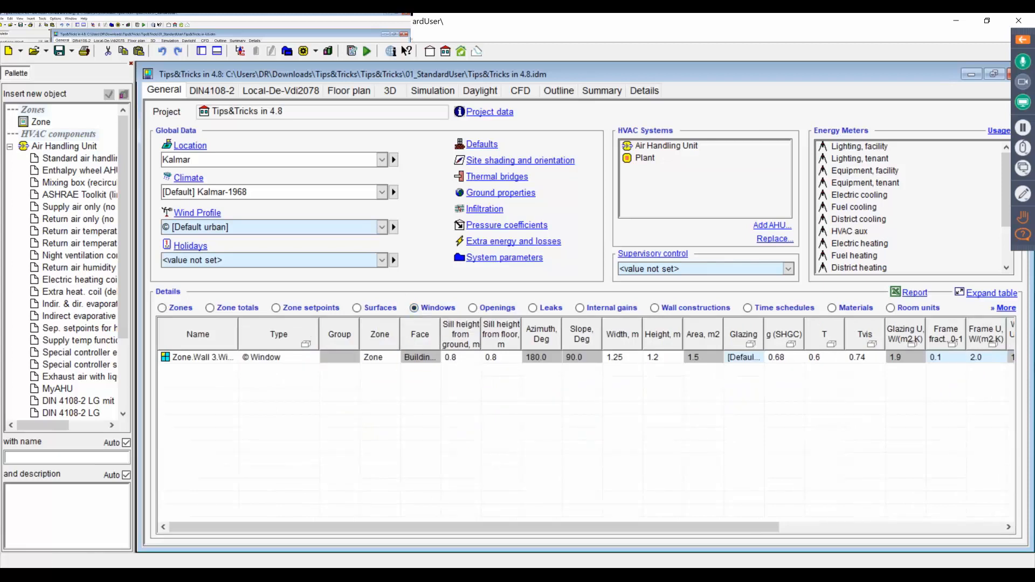
drag(620, 357, 661, 366)
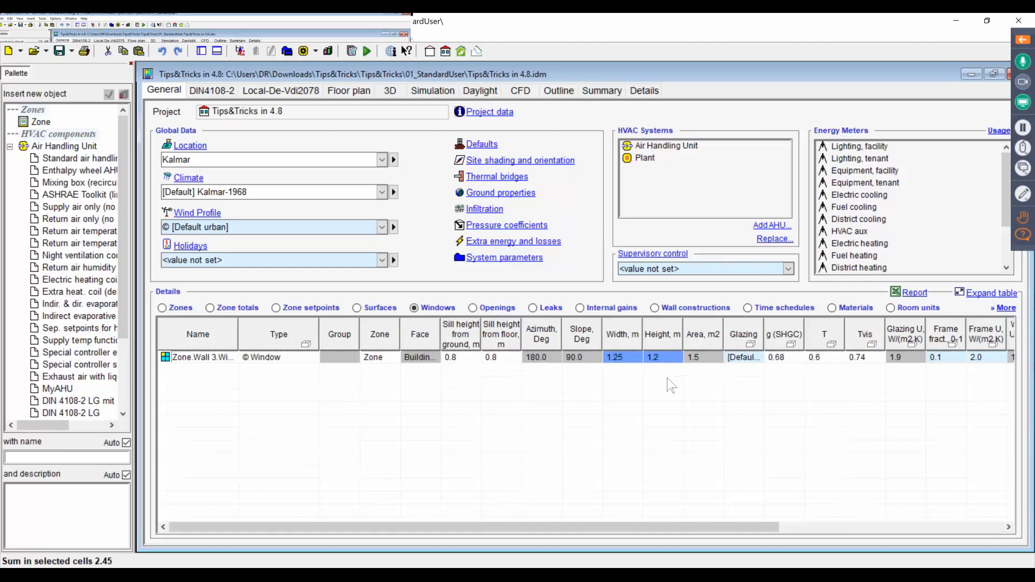
Step: Open the list of IDA resources defined in the model to examine it, and close it
click(861, 360)
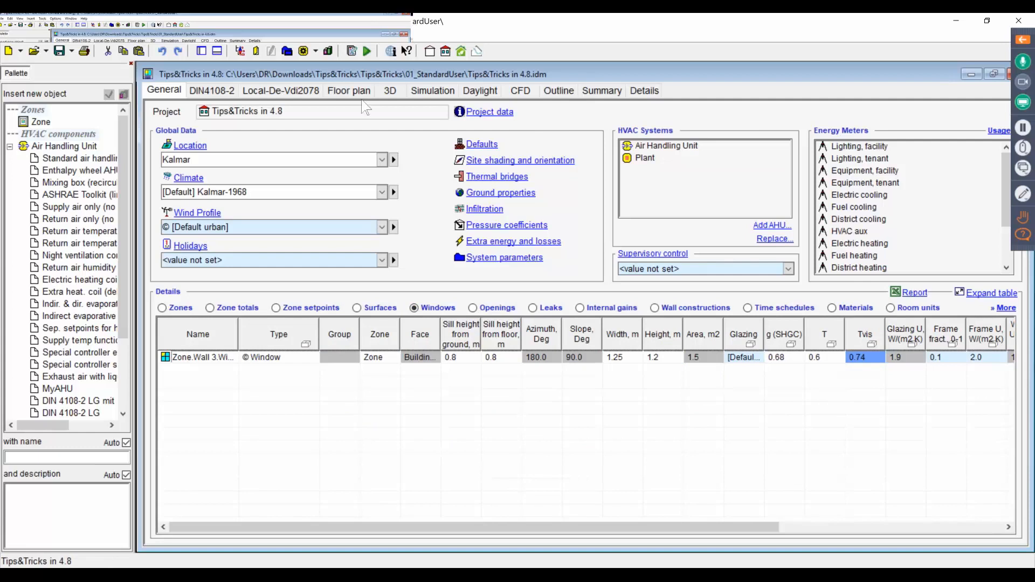
click(290, 55)
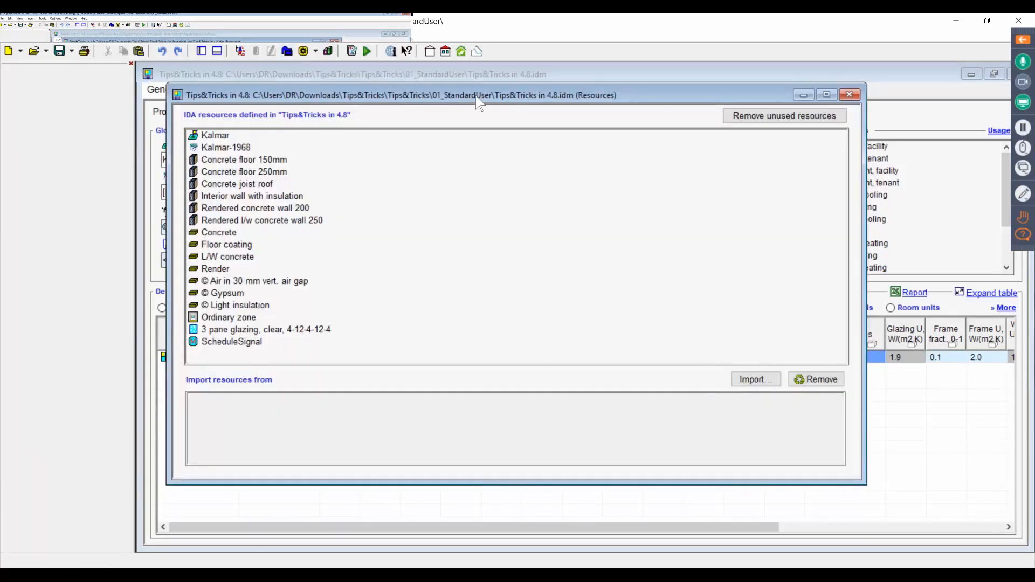
drag(476, 97, 470, 100)
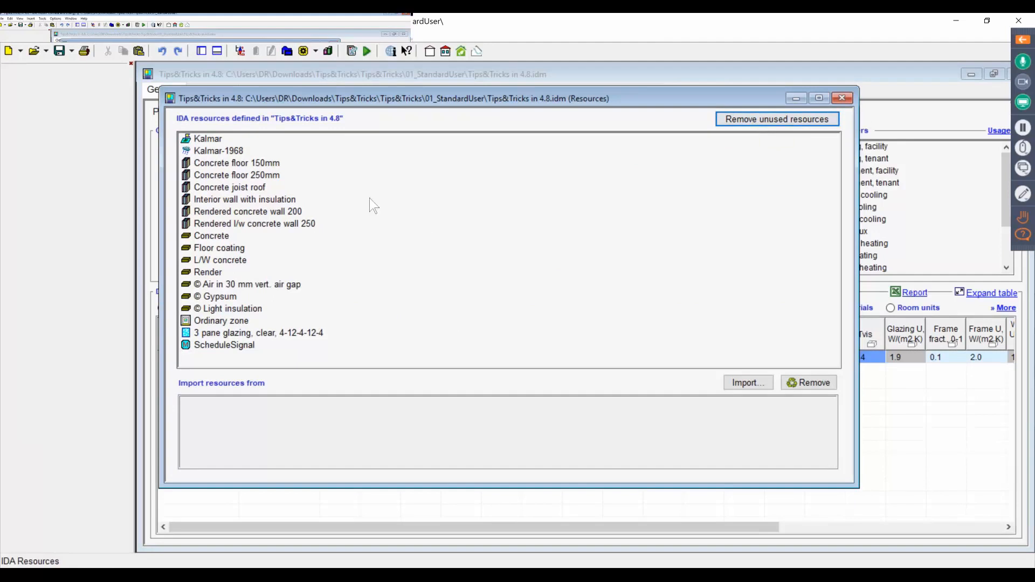
click(842, 98)
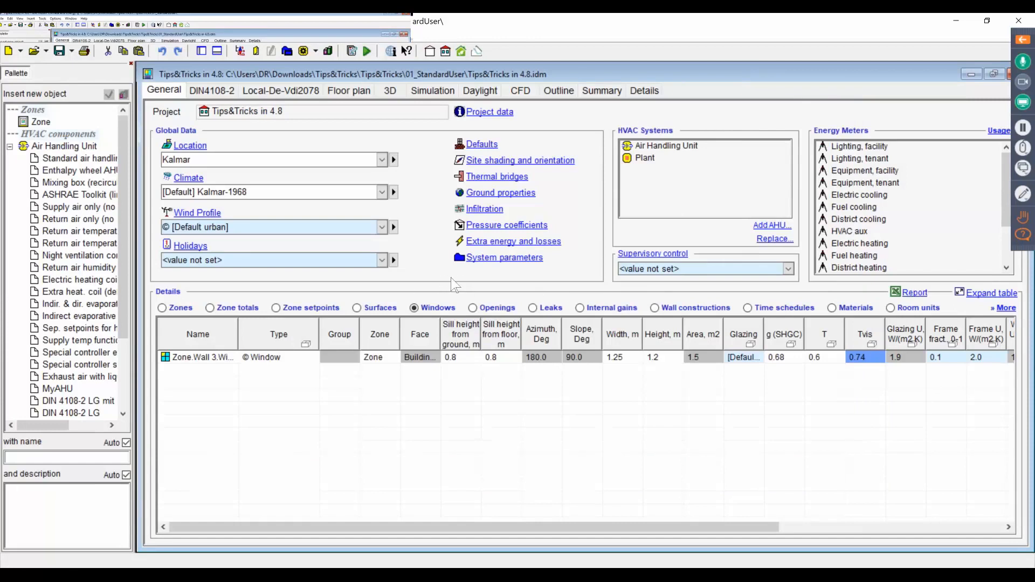
Step: List the zones in the details table and visualize their heating setpoints in 3D with X-ray turned on
click(165, 311)
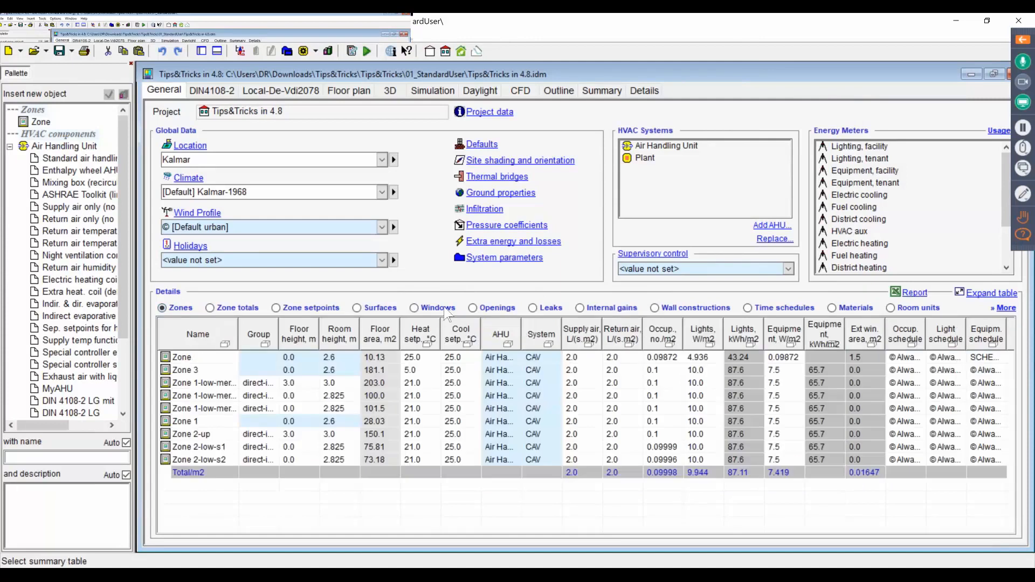
click(429, 345)
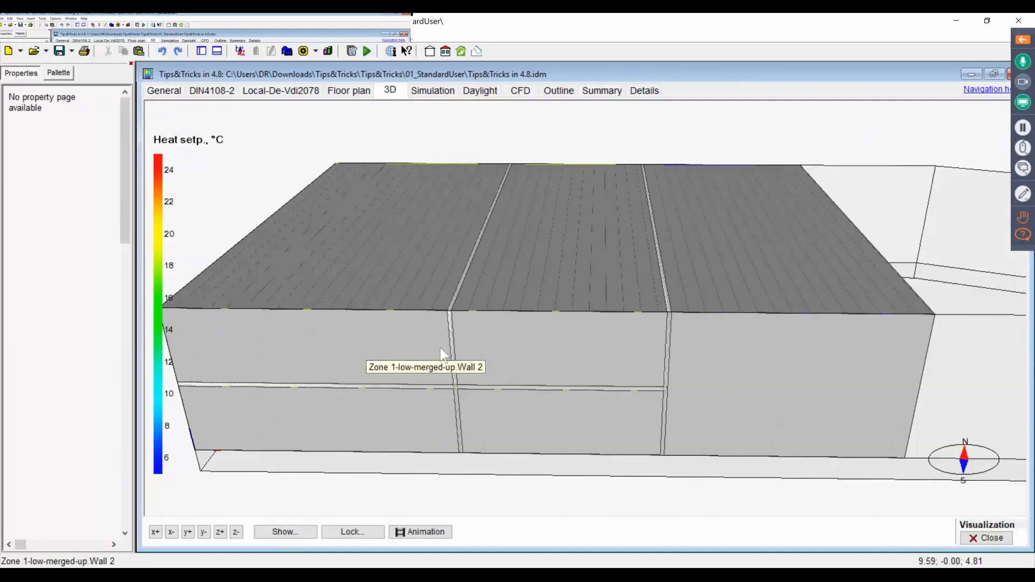
click(286, 532)
click(305, 506)
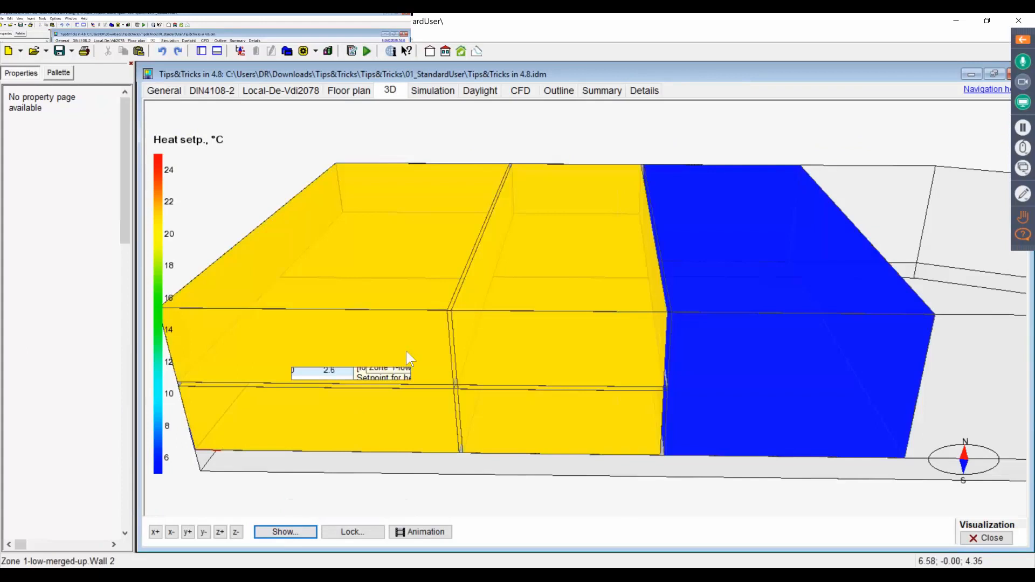
drag(406, 351, 489, 308)
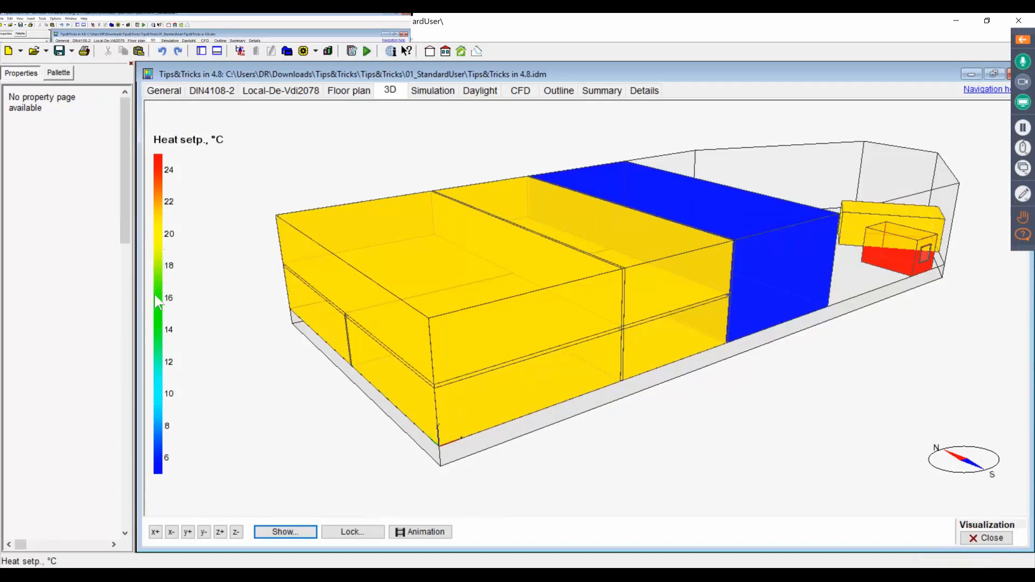
Step: Set the heating setpoint colour scale to a minimum of 10 and a maximum of 20
double_click(156, 276)
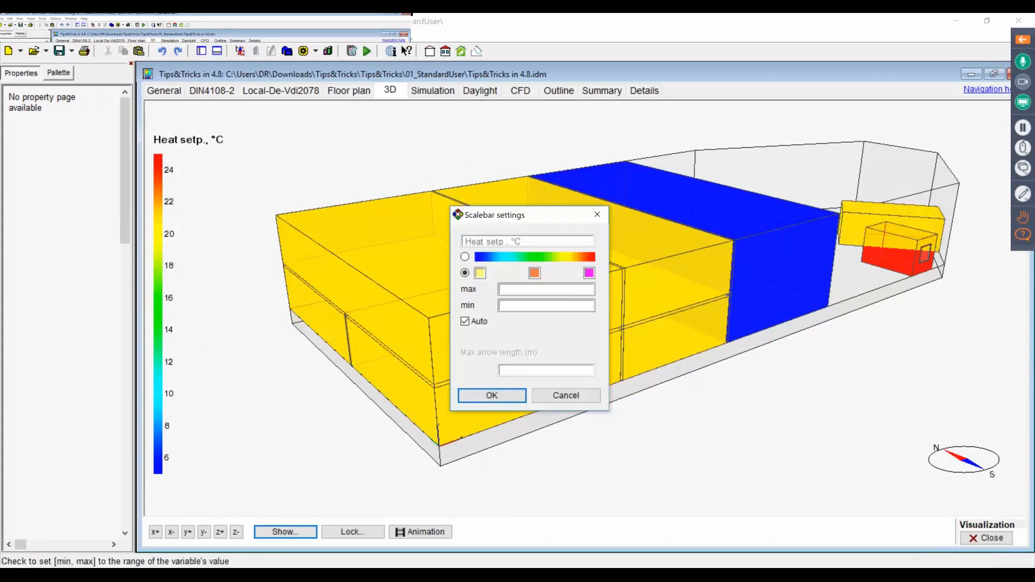
click(465, 256)
click(504, 306)
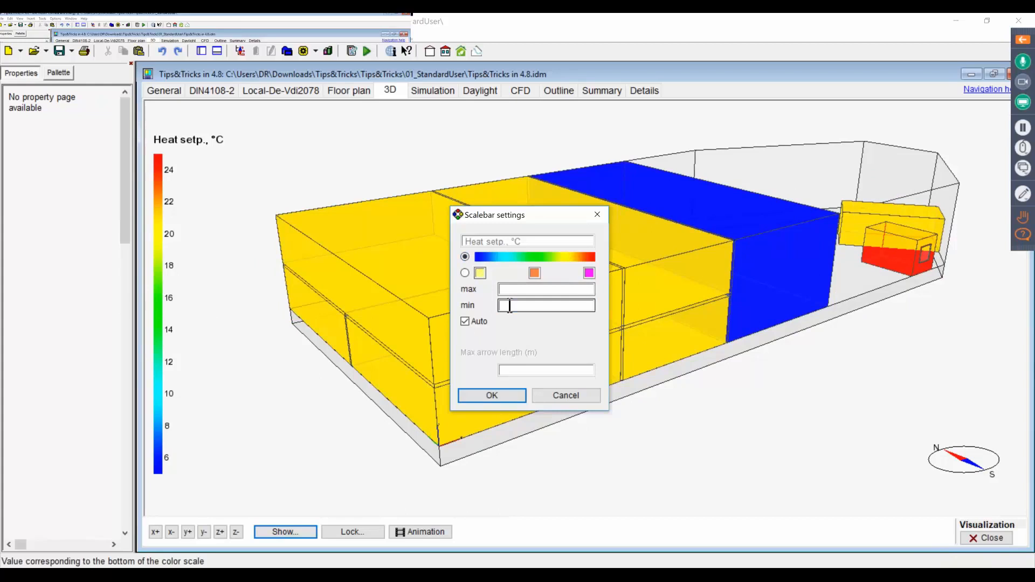
text(0)
click(526, 290)
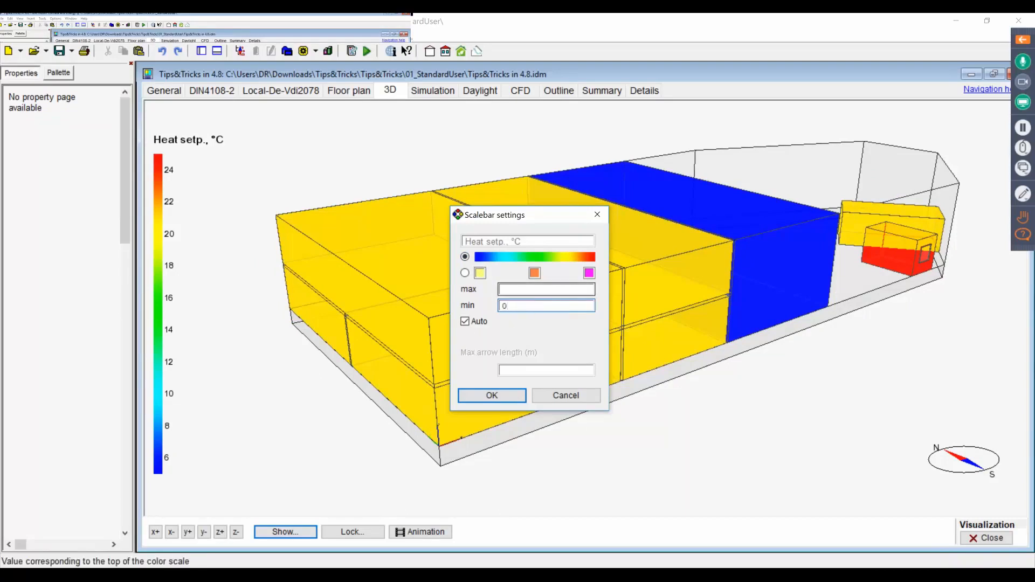
double_click(525, 305)
text(10)
click(528, 289)
text(20)
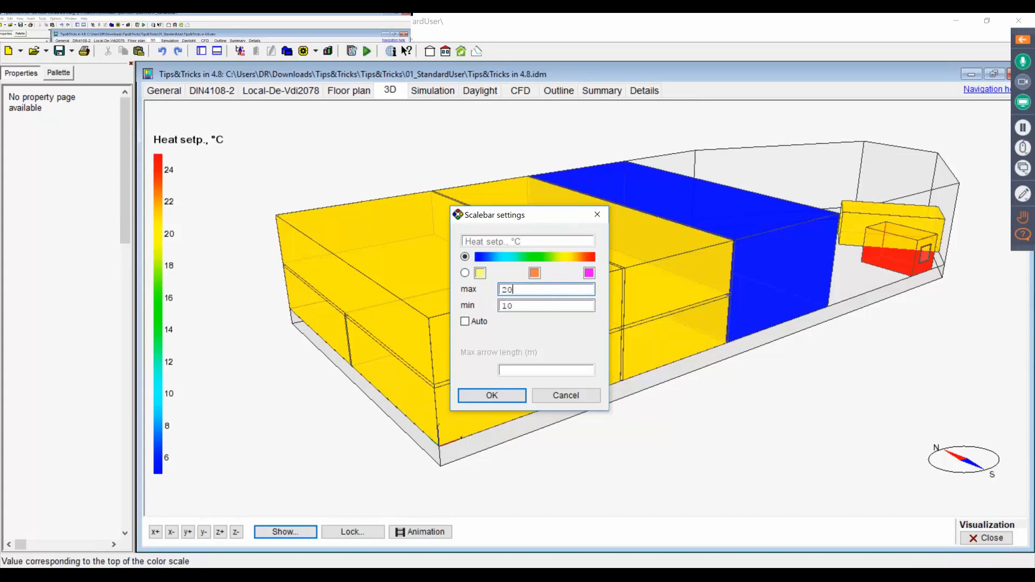
Step: Switch the heating setpoint scale to the three-colour yellow, orange and magenta gradient and apply it to the 3D model
click(480, 273)
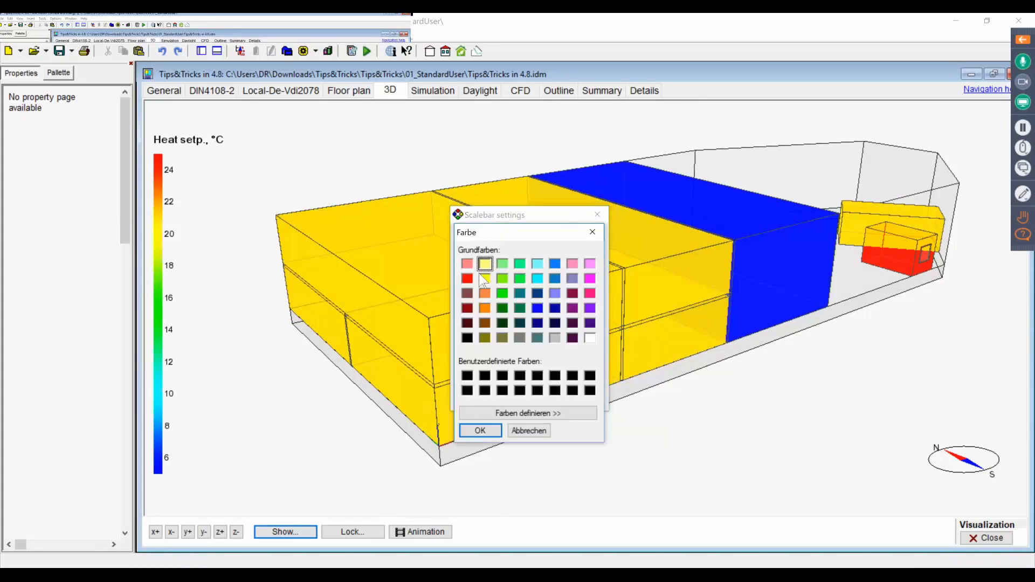
click(480, 430)
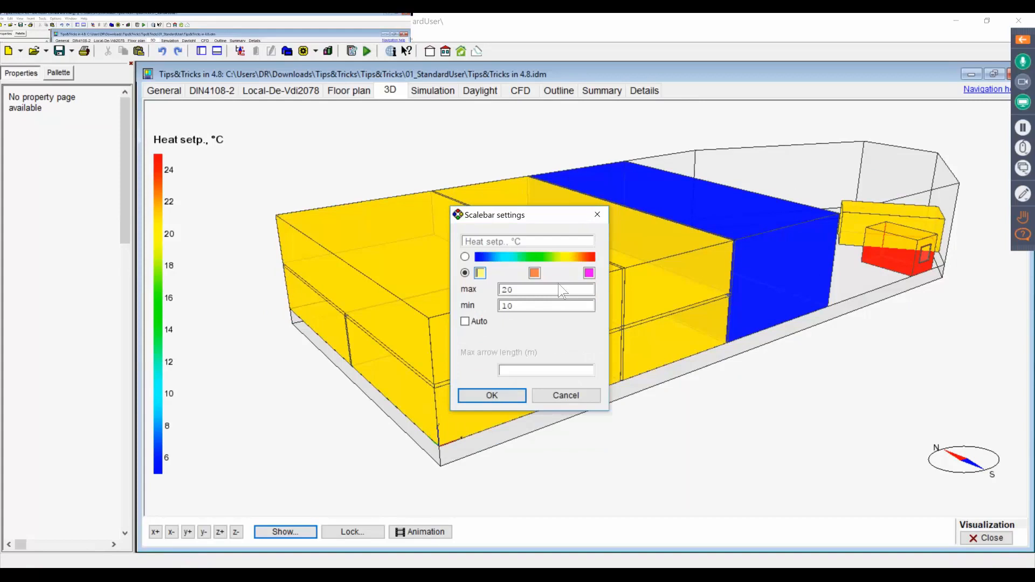
click(497, 396)
drag(846, 246, 769, 279)
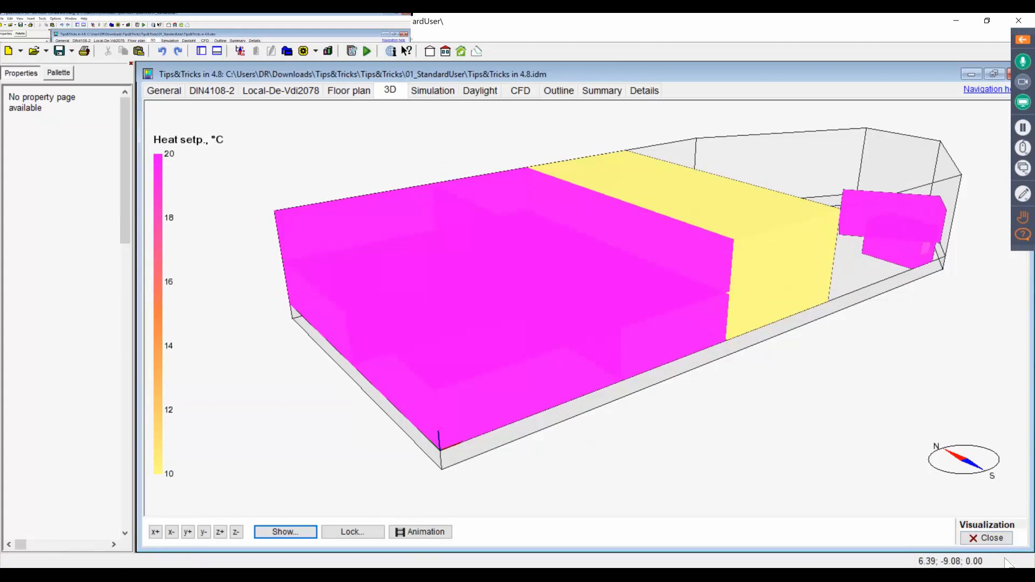
Step: Close the setpoint visualization, list the model's surfaces and visualize their constructions in 3D with X-ray turned off
click(997, 537)
click(170, 92)
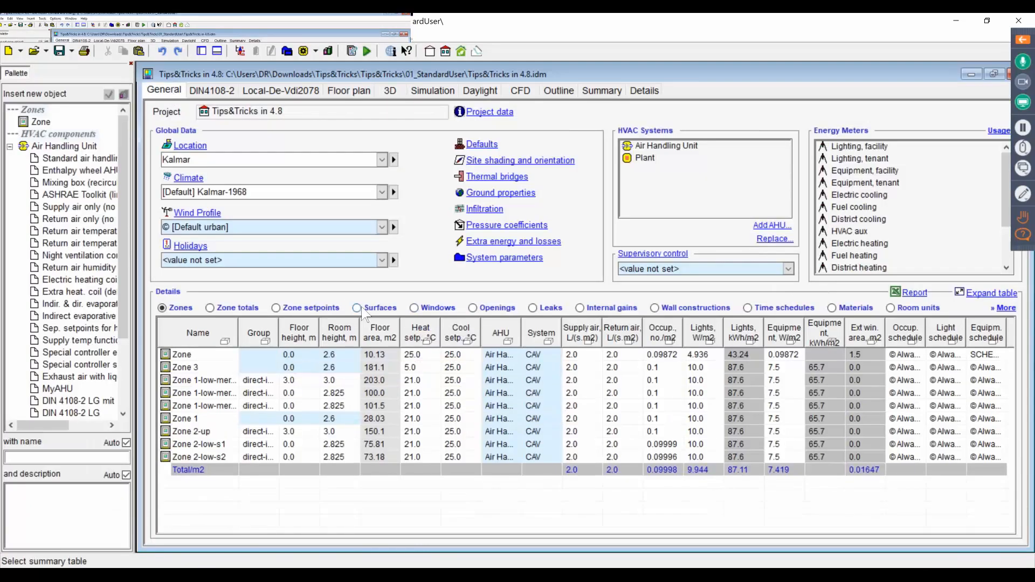
click(357, 307)
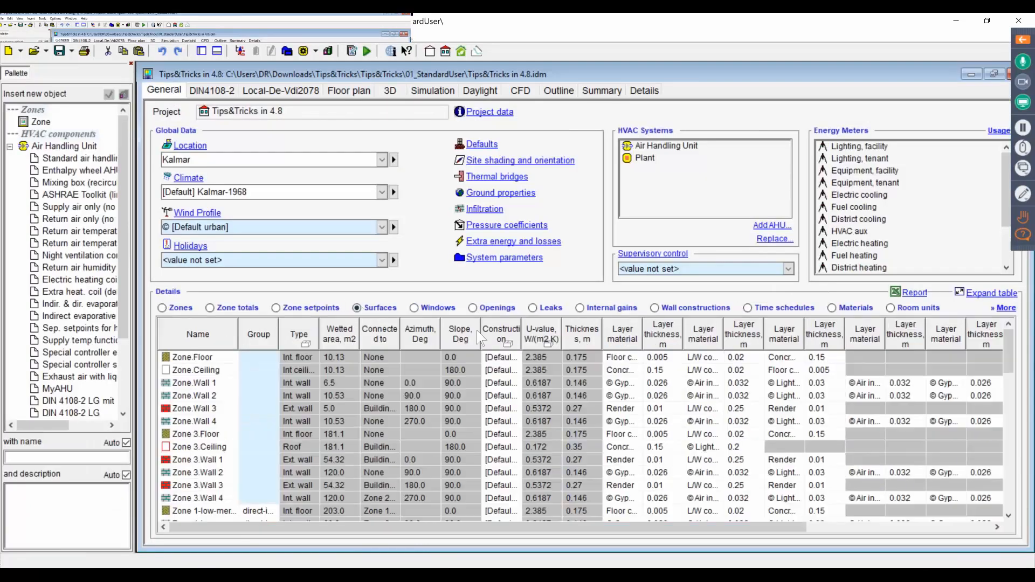
click(509, 342)
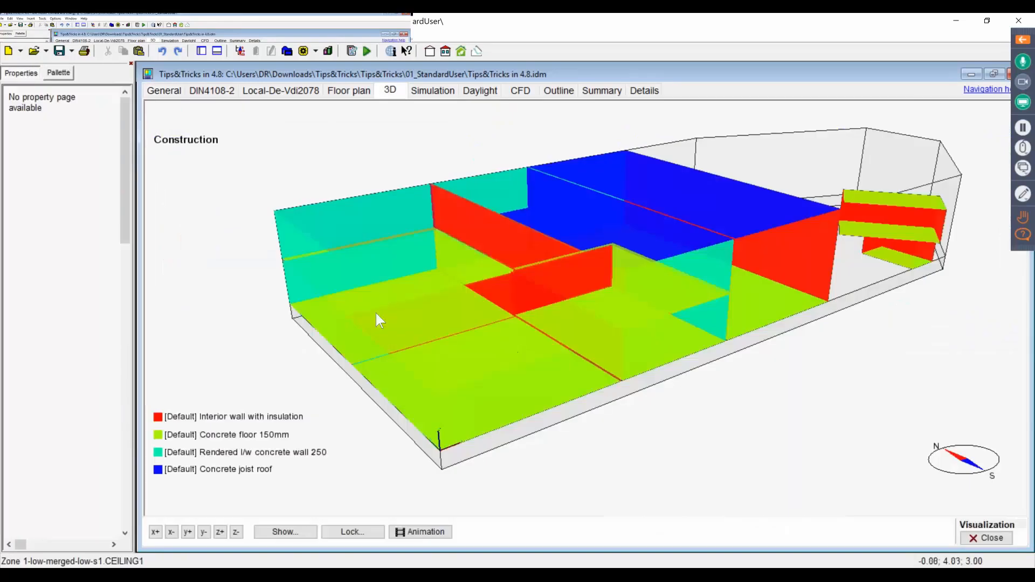
click(286, 532)
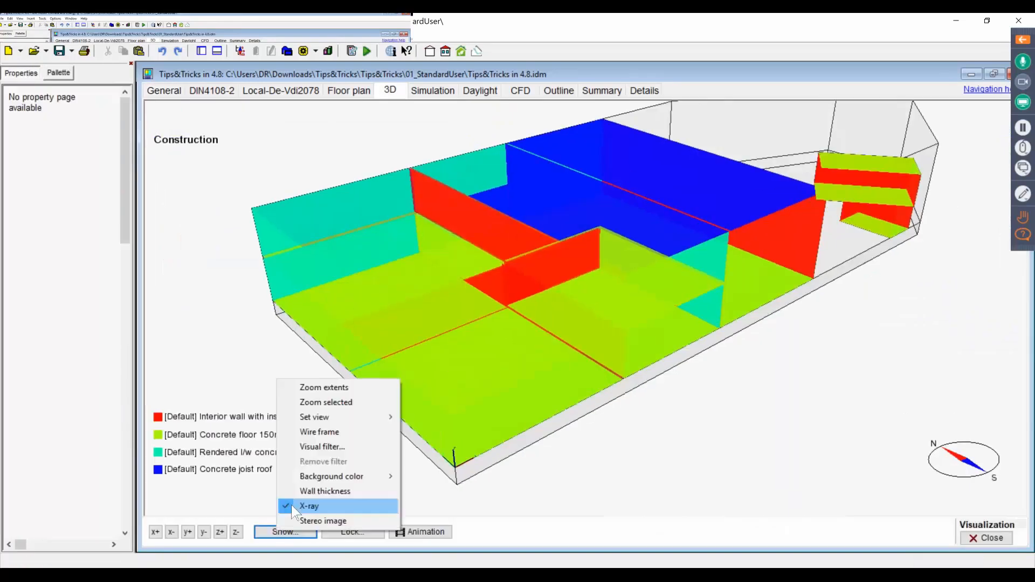
click(291, 505)
drag(355, 329, 364, 332)
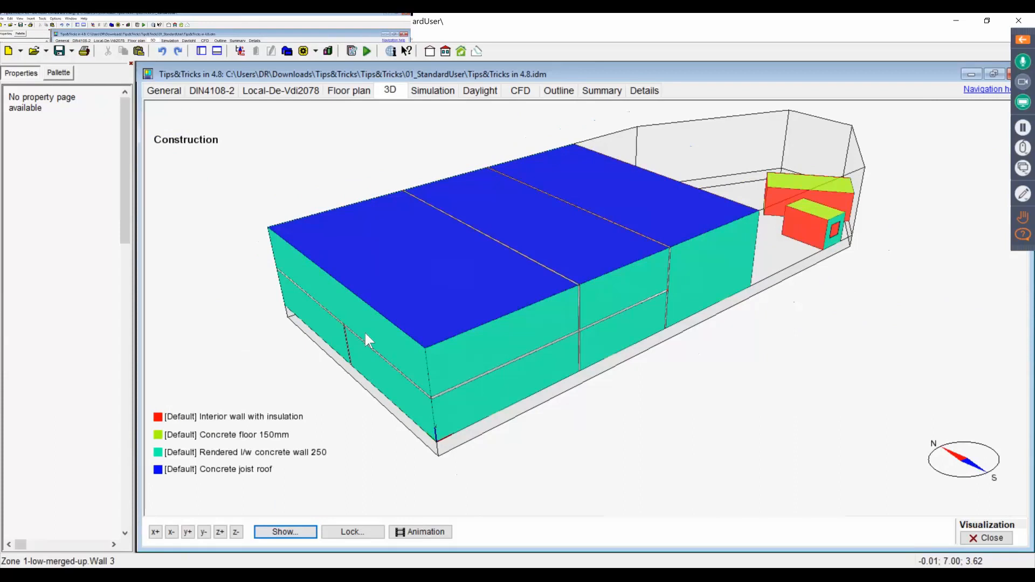
Step: Change the legend colour of Concrete joist roof to magenta, then close the visualization and return to the model's general form
double_click(158, 472)
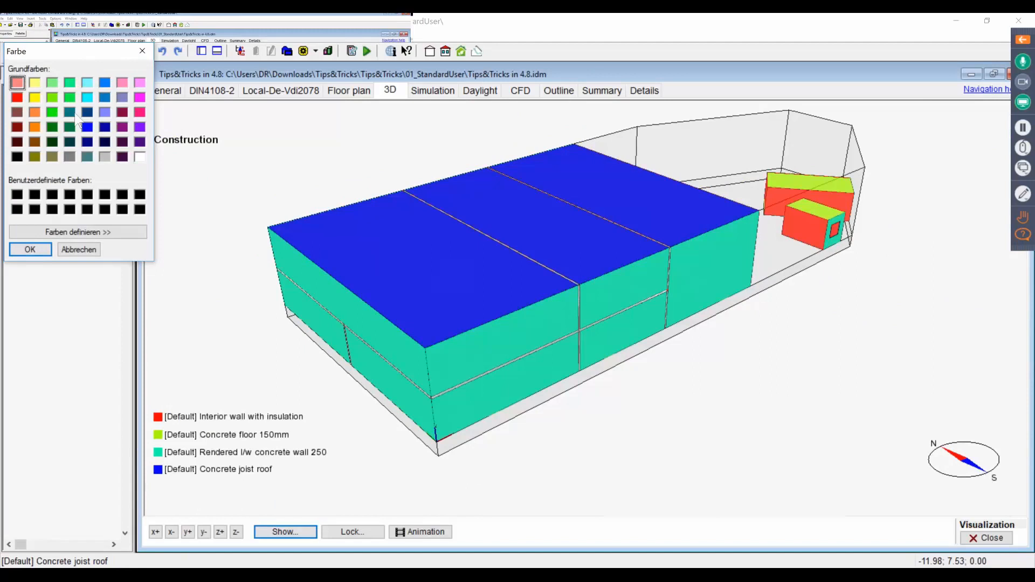
click(139, 97)
click(24, 249)
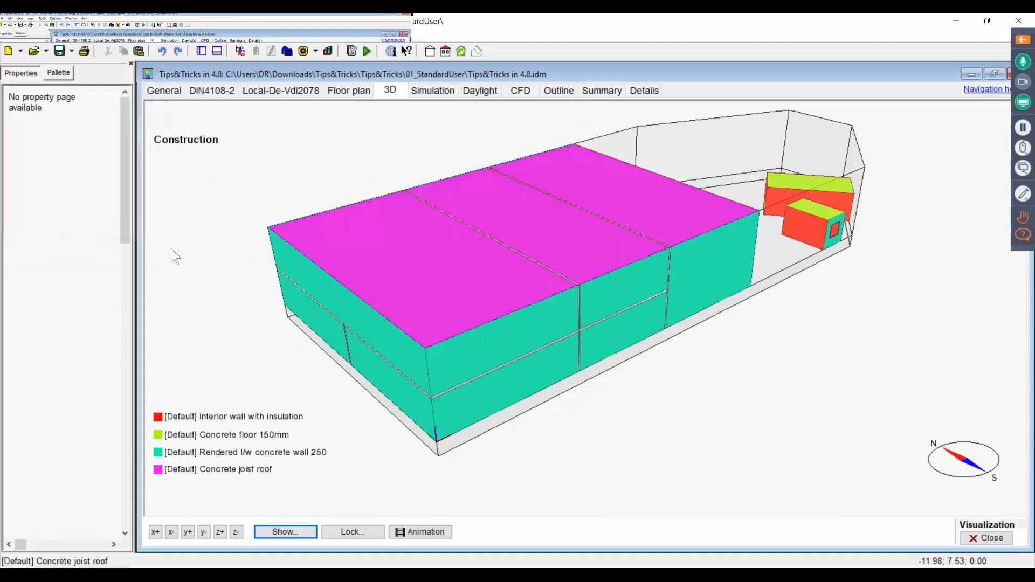
drag(775, 248, 825, 221)
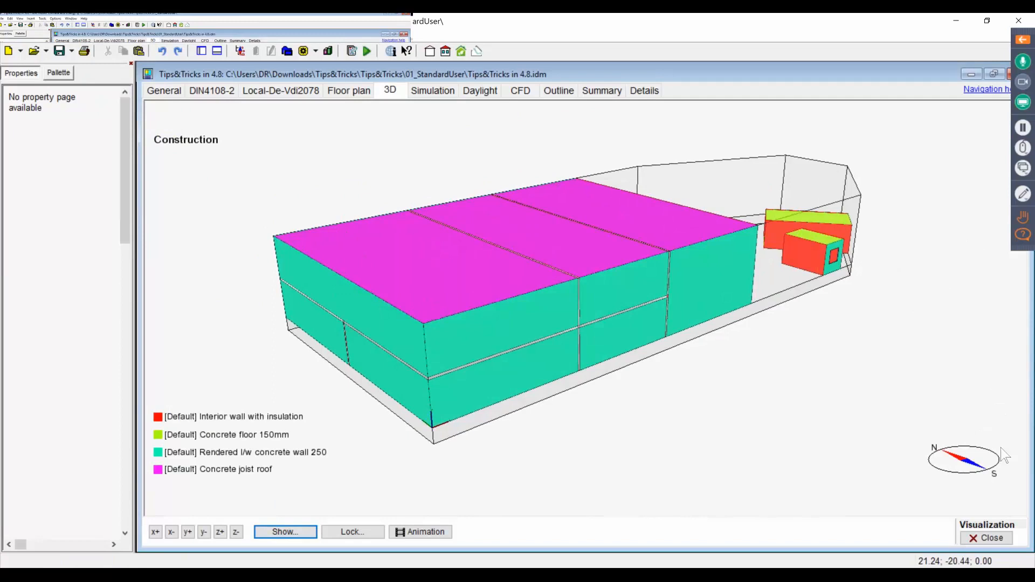
click(993, 538)
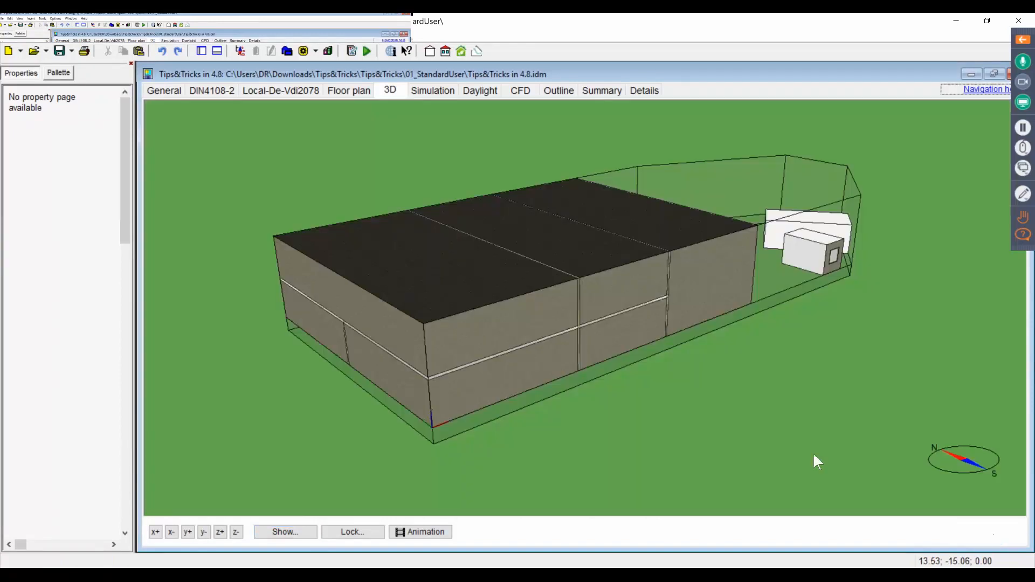
click(163, 90)
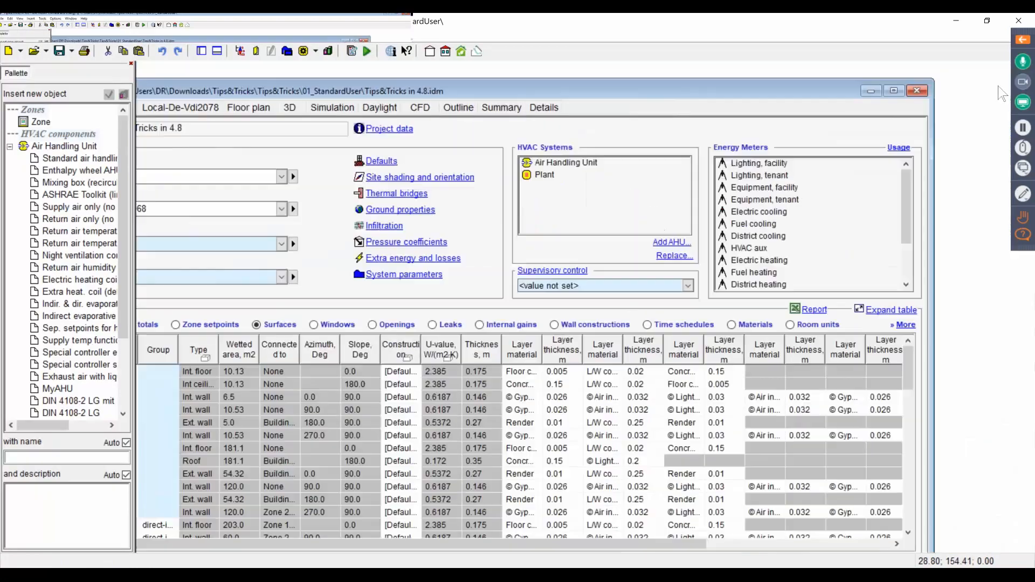
Step: Close the model without saving the changes and reopen Tips&Tricks in 4.8.idm from the recent files
click(905, 94)
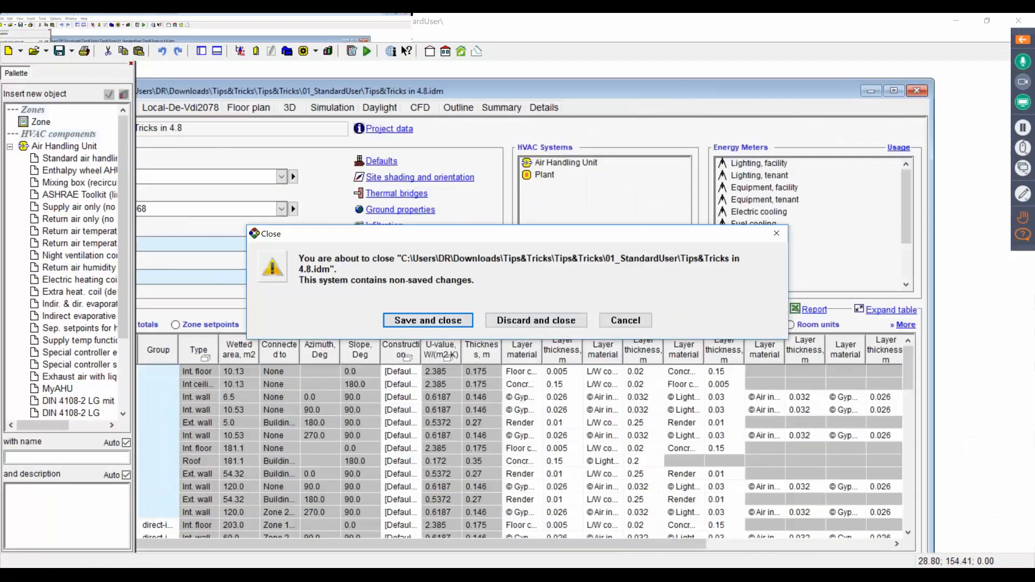
click(538, 316)
click(5, 33)
mouse_move(12, 34)
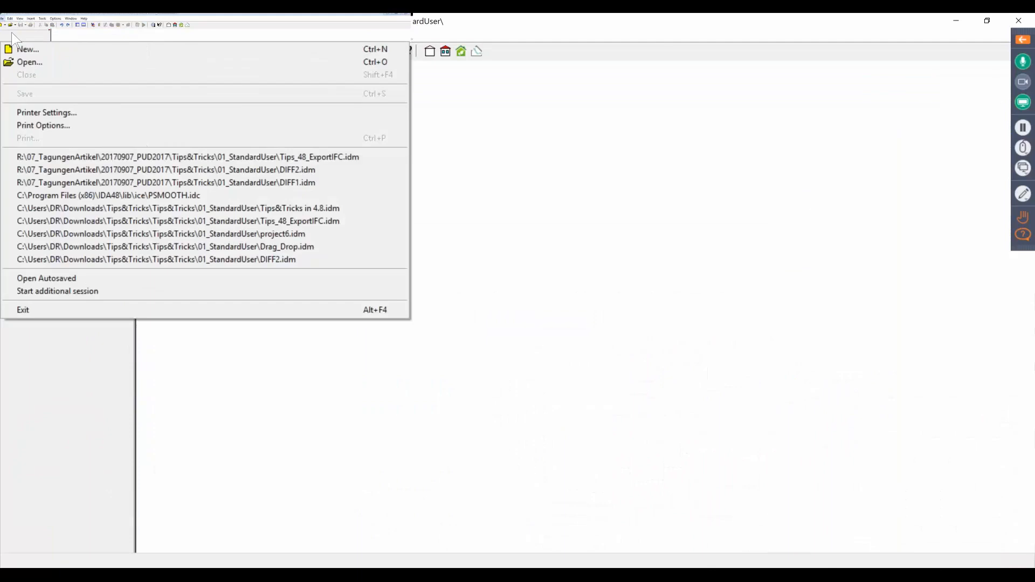
click(118, 208)
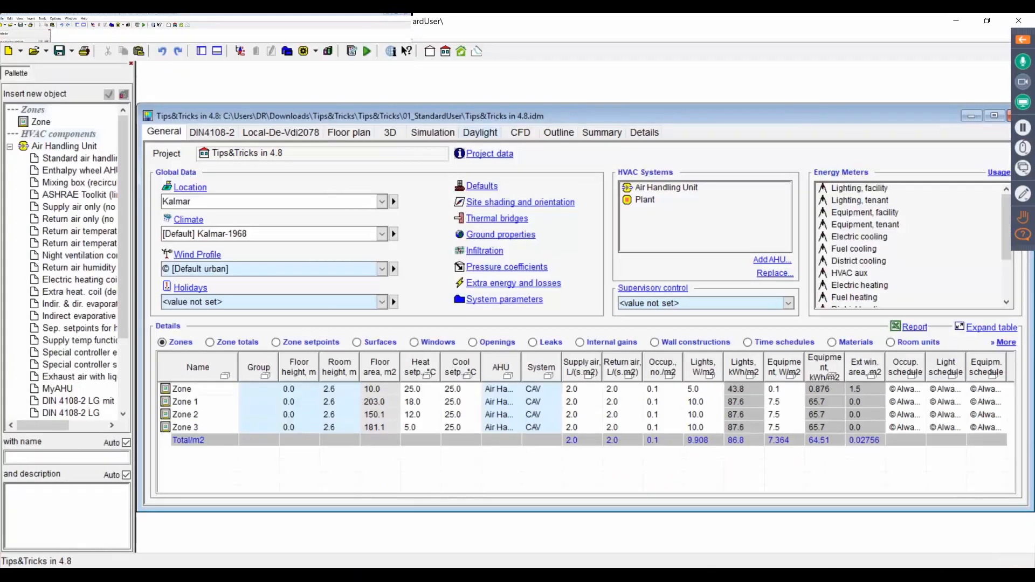
Step: Show the model's Simulation form and enable Editable forms in the program preferences
click(443, 135)
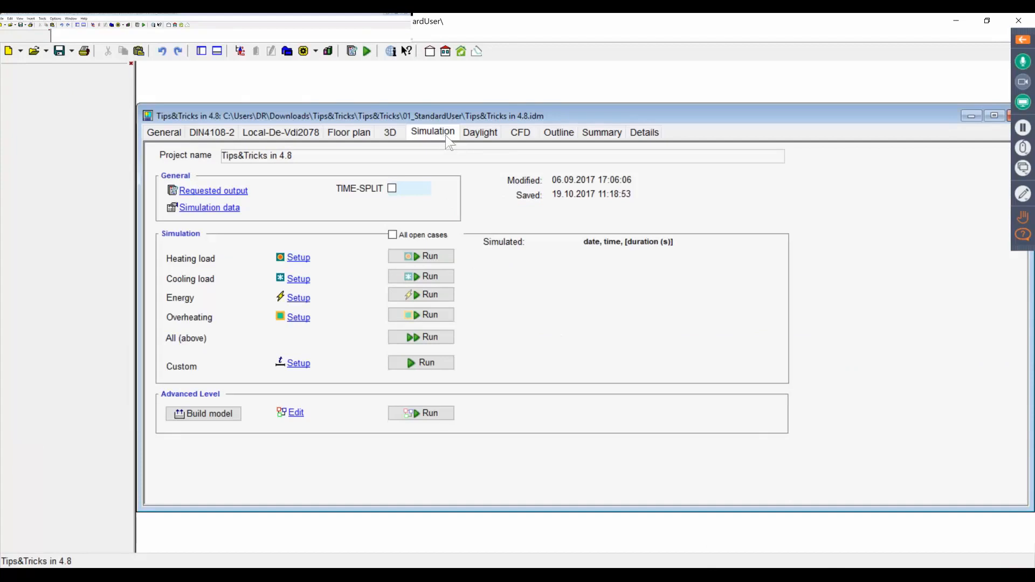
click(143, 38)
click(174, 86)
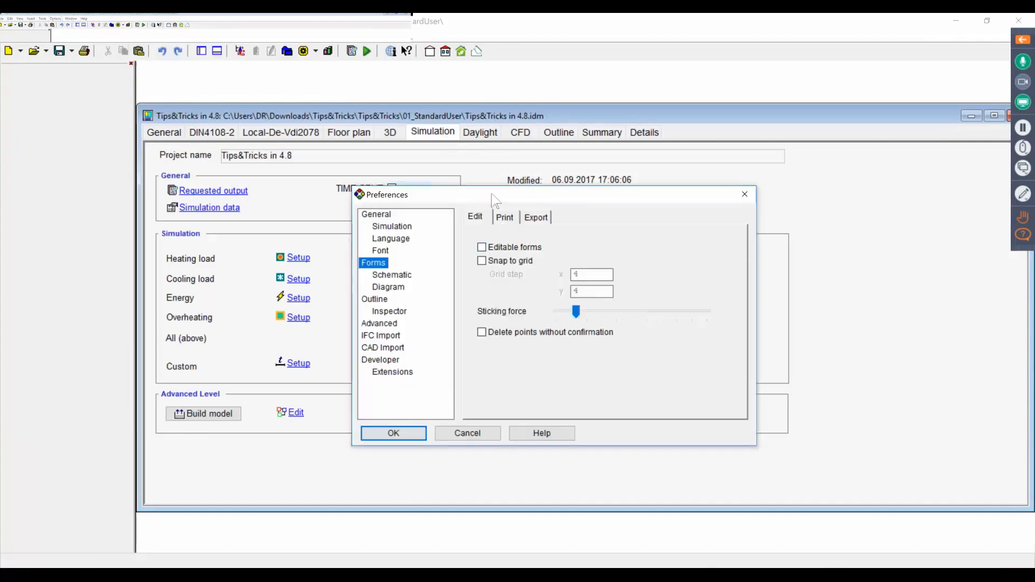
drag(492, 199, 477, 185)
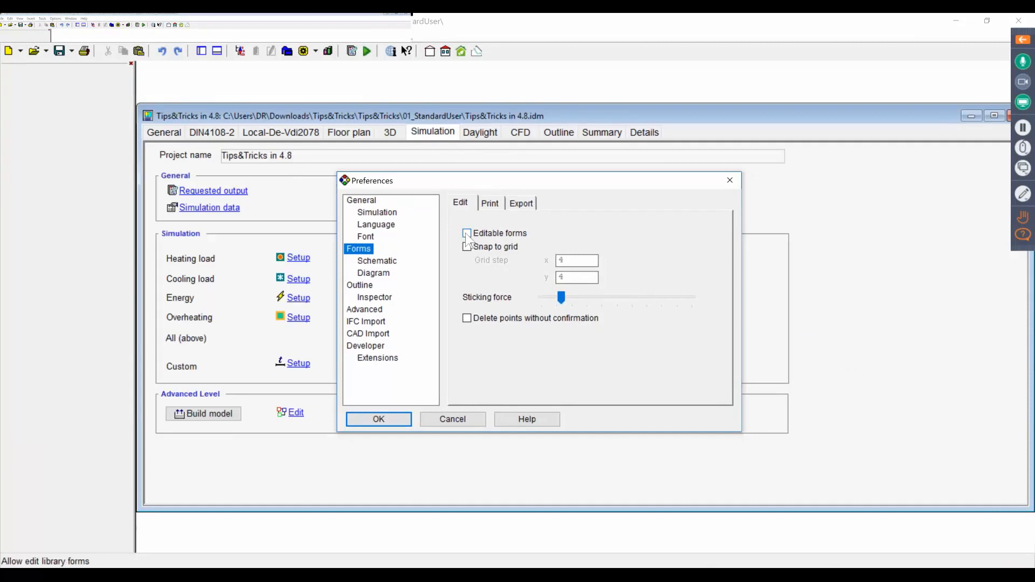
click(467, 234)
click(384, 418)
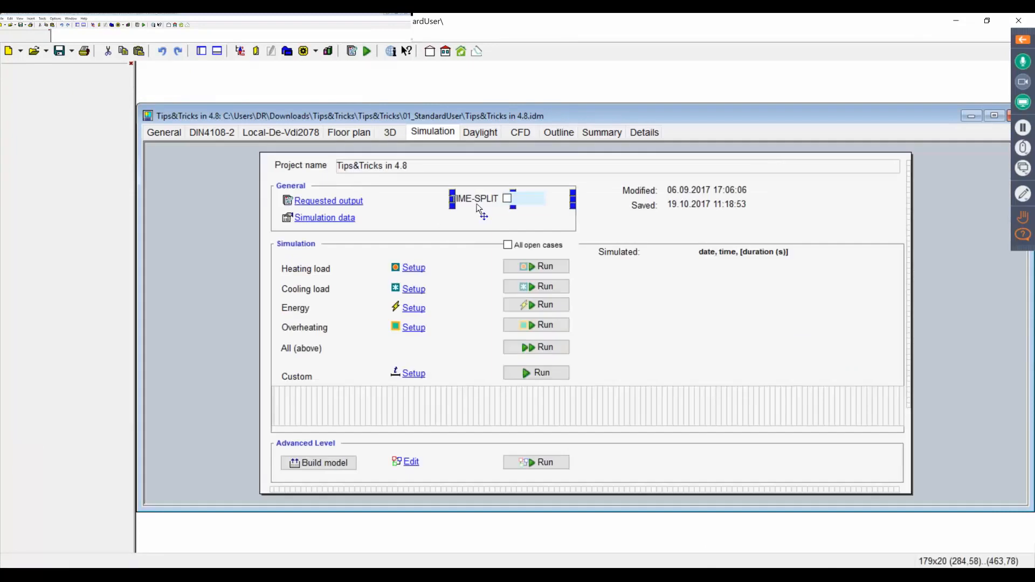
Step: Delete the TIME-SPLIT field from the General frame and insert Simulation data's USE-TIME-SPLIT there as a new Name-Value-Unit field
key(Delete)
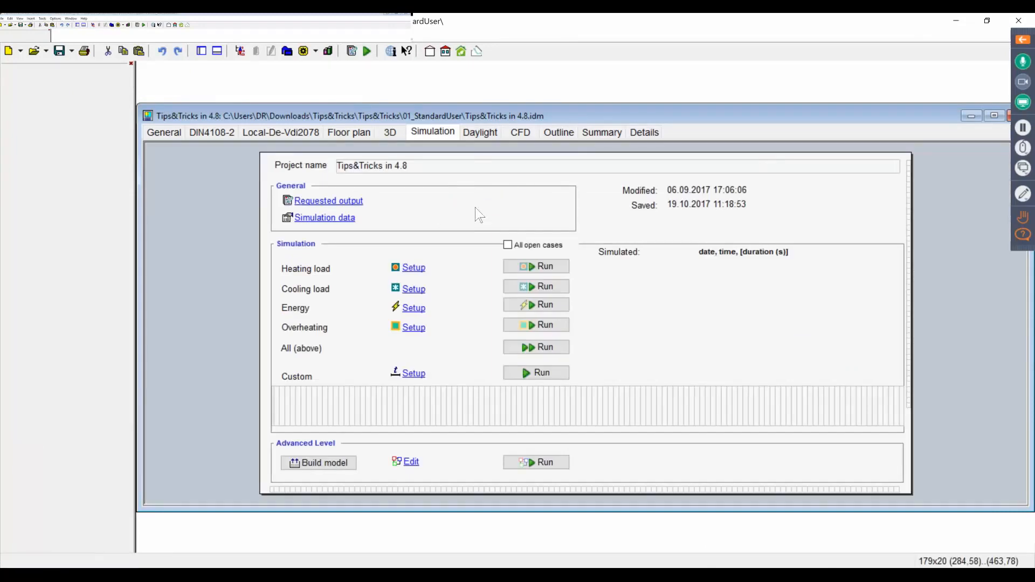
right_click(431, 194)
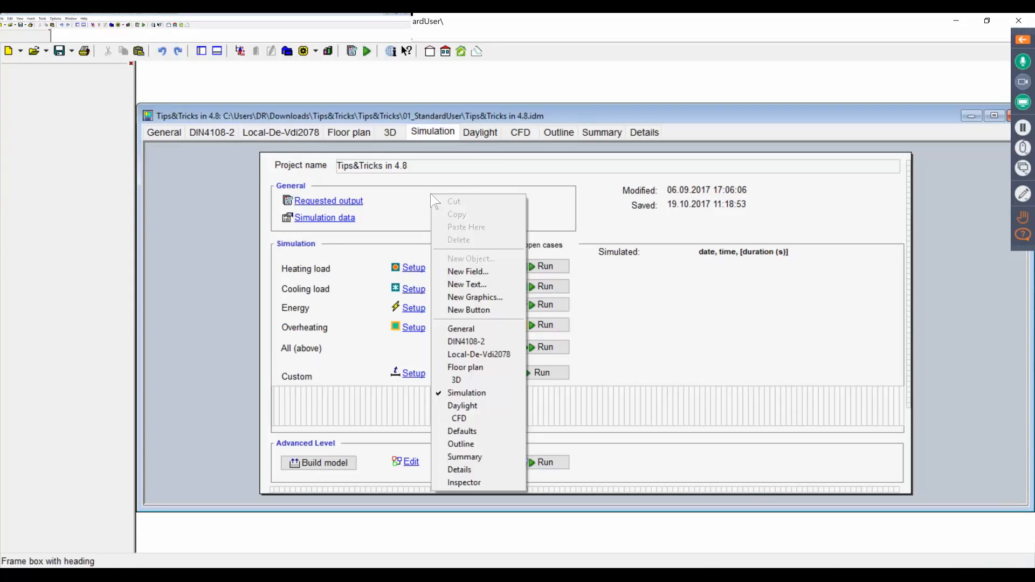
click(478, 276)
mouse_move(532, 195)
mouse_down()
mouse_move(533, 228)
mouse_move(533, 186)
mouse_up()
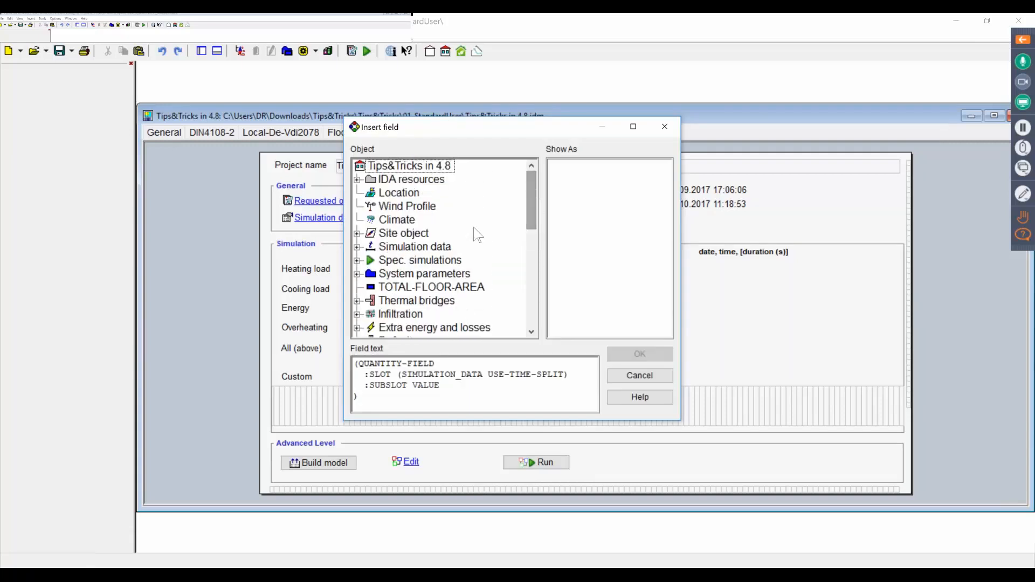
click(357, 246)
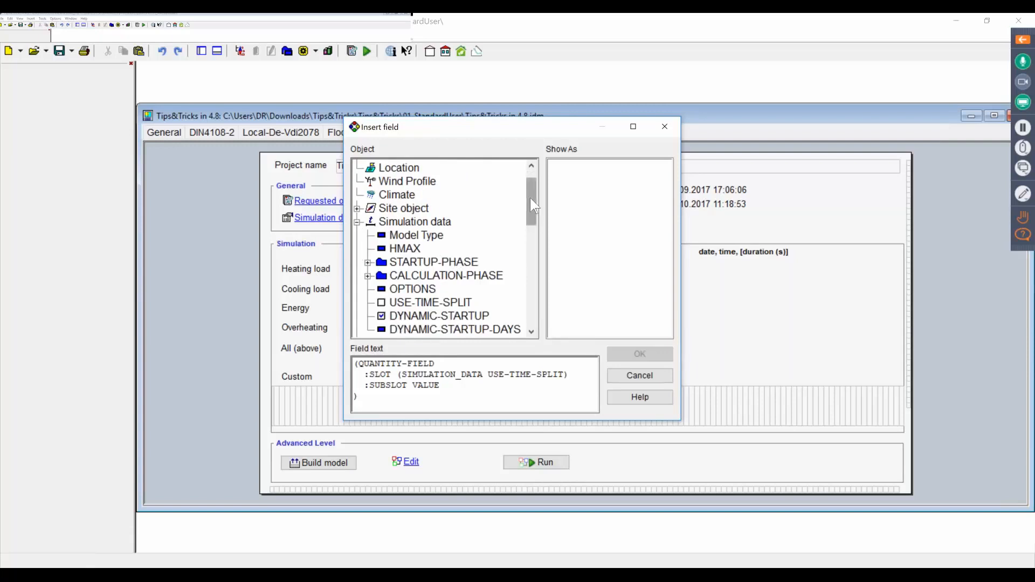
drag(530, 197, 529, 214)
click(434, 248)
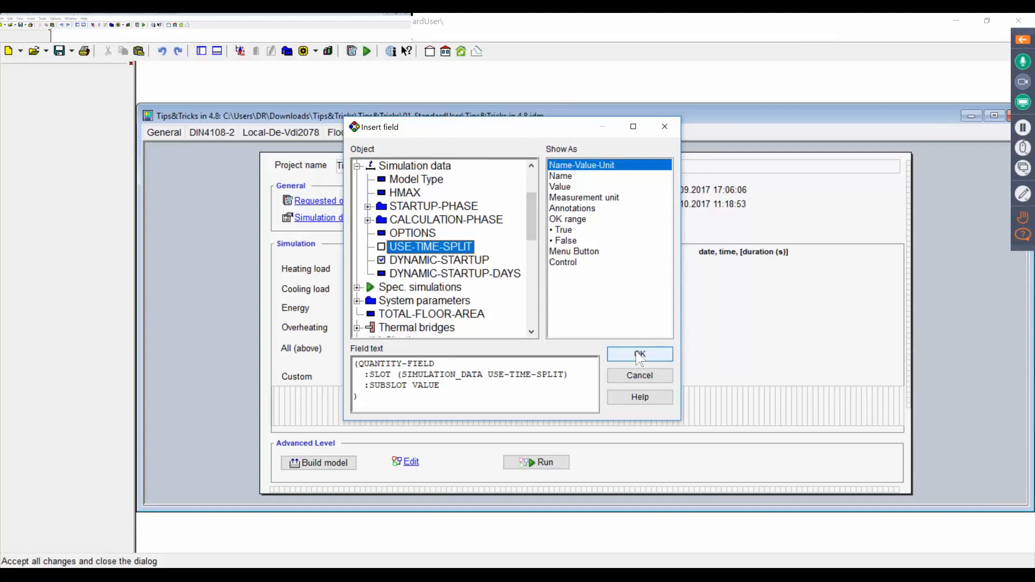
click(639, 354)
Step: Set the new field's name text to TIME-SPLIT for all languages in its field properties
click(472, 206)
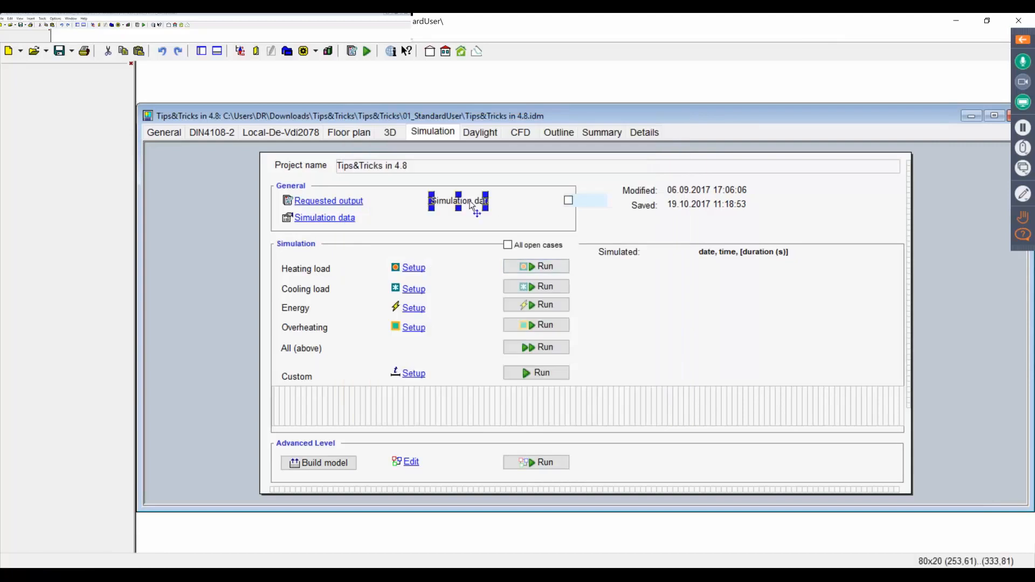
right_click(459, 202)
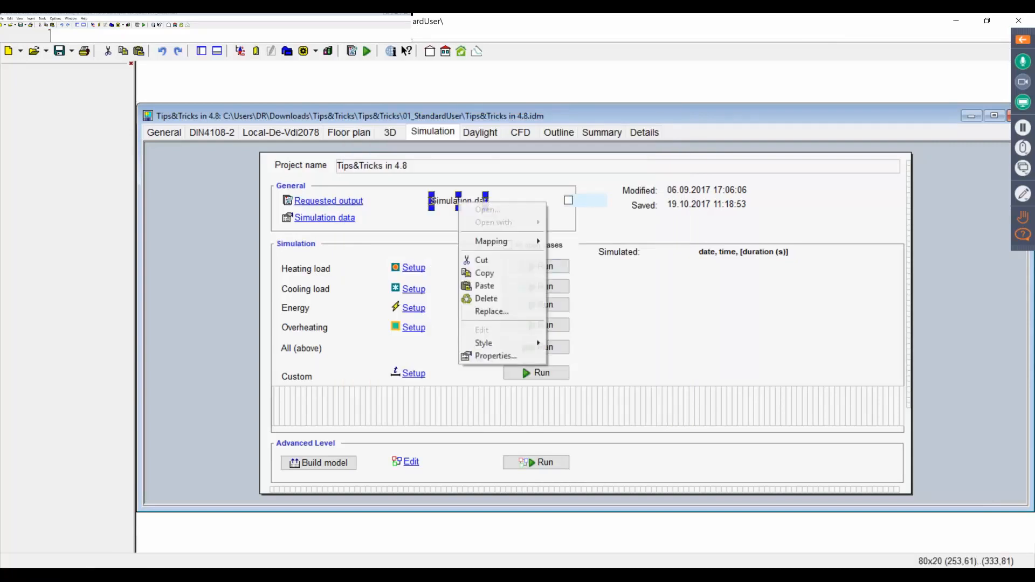
click(489, 357)
click(485, 342)
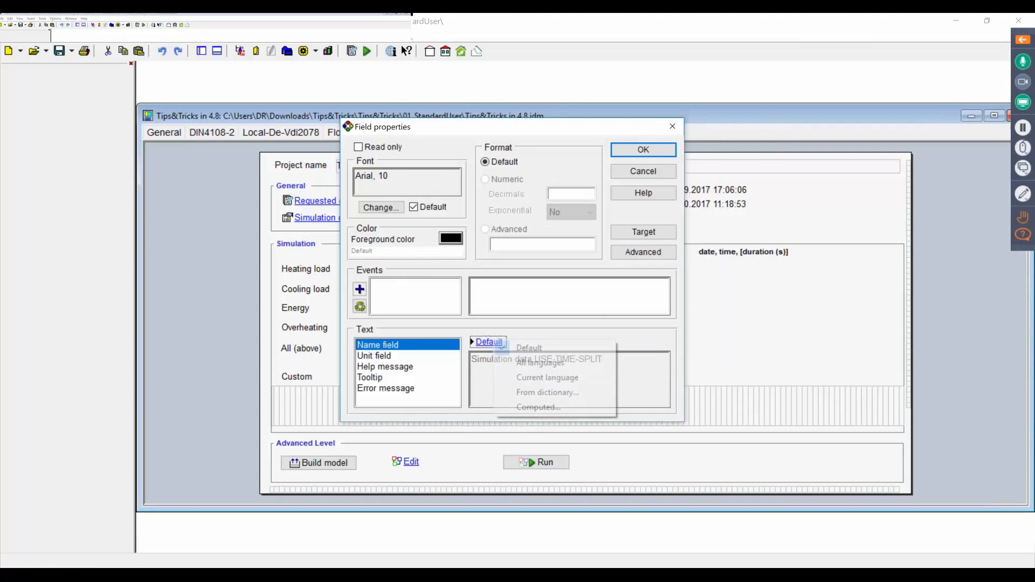
click(514, 361)
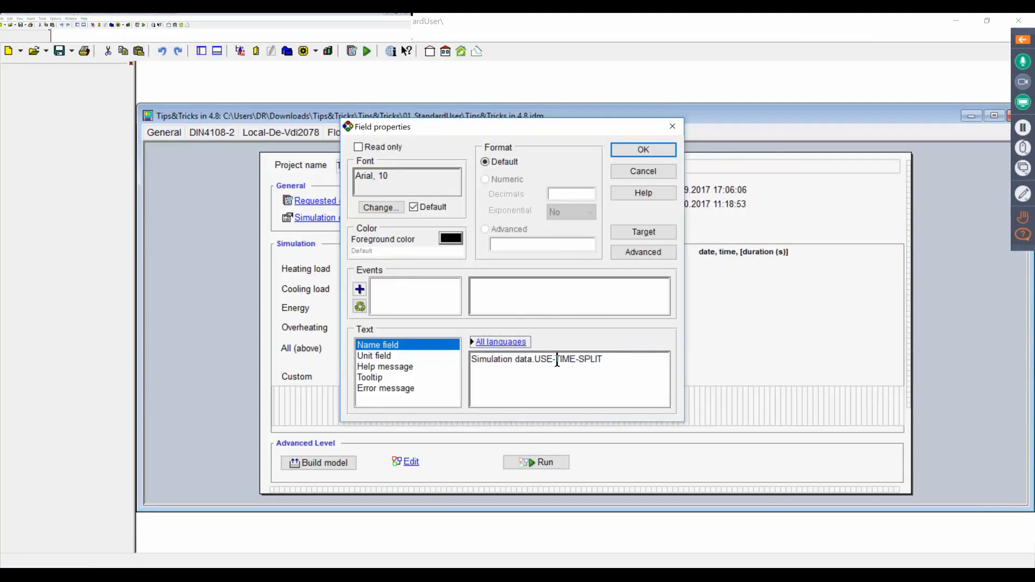
drag(557, 361, 453, 360)
key(Delete)
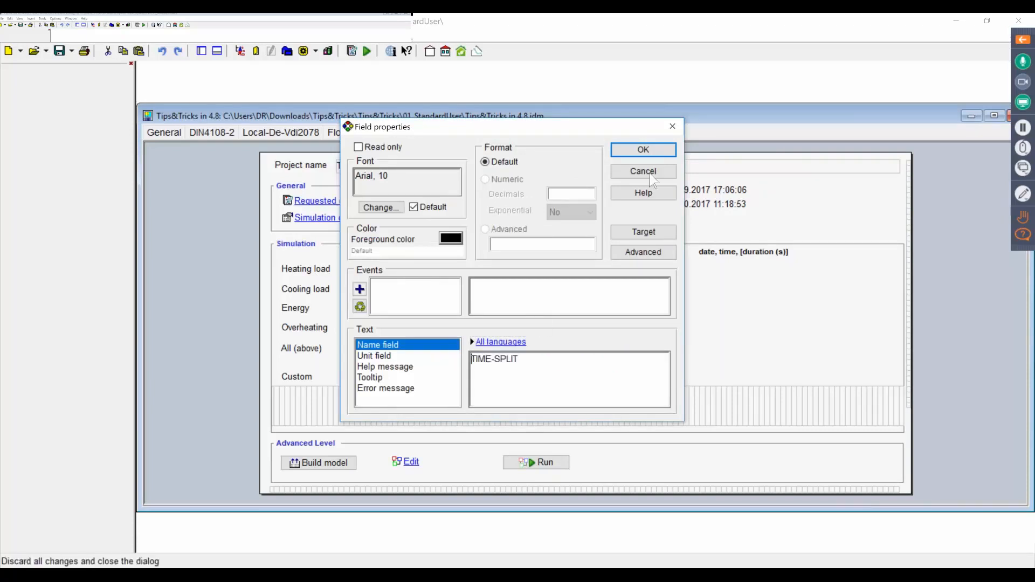
click(657, 151)
Step: Reposition the TIME-SPLIT field lower in the General frame, level with Simulation data, and deselect it
mouse_move(484, 202)
mouse_down()
mouse_move(461, 212)
mouse_move(494, 216)
mouse_up()
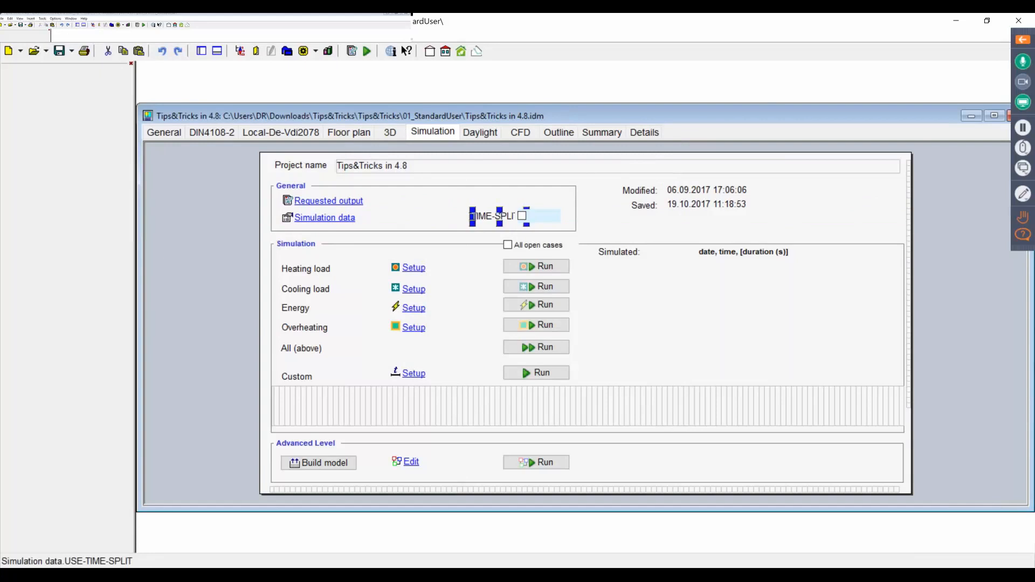
drag(473, 215, 452, 216)
click(502, 201)
Step: Toggle the TIME-SPLIT checkbox on and off, then return to the General form and save the changes to building#simulation.idc
click(484, 217)
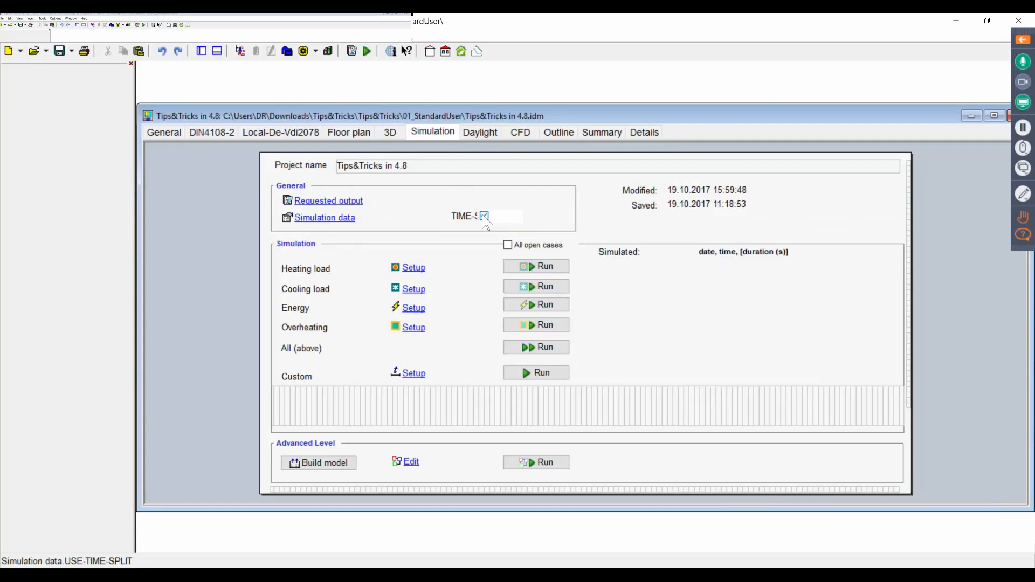
click(484, 216)
click(167, 134)
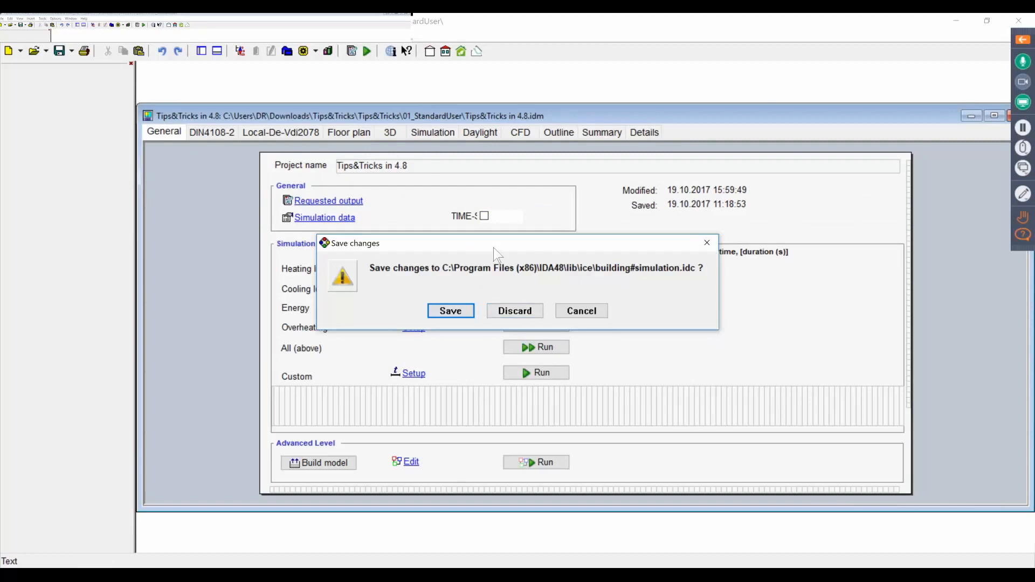
click(453, 312)
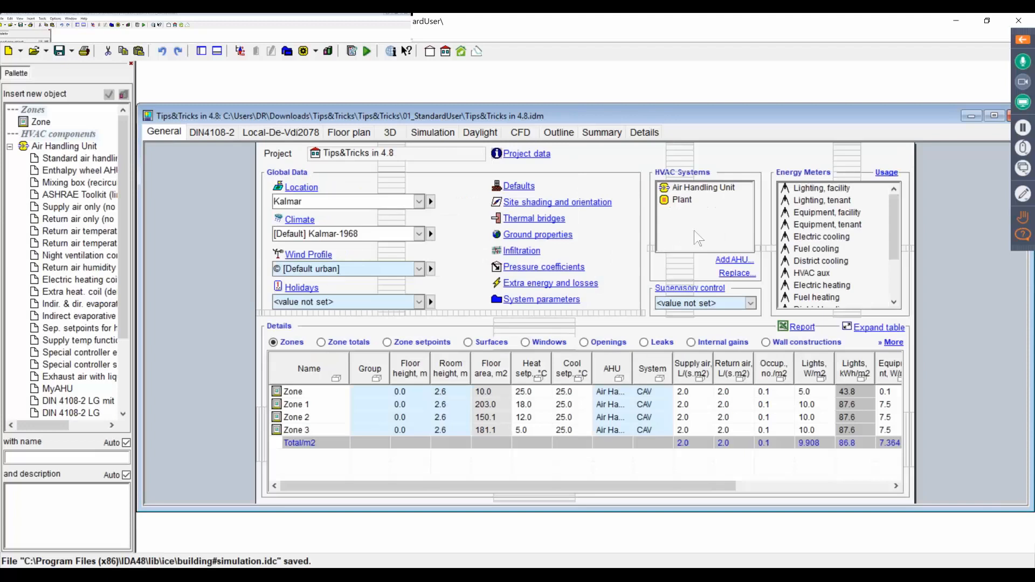
Step: Open the Plant schematic and place a Proportional controller from the control blocks below the setpoint for supply hot water frame
double_click(683, 201)
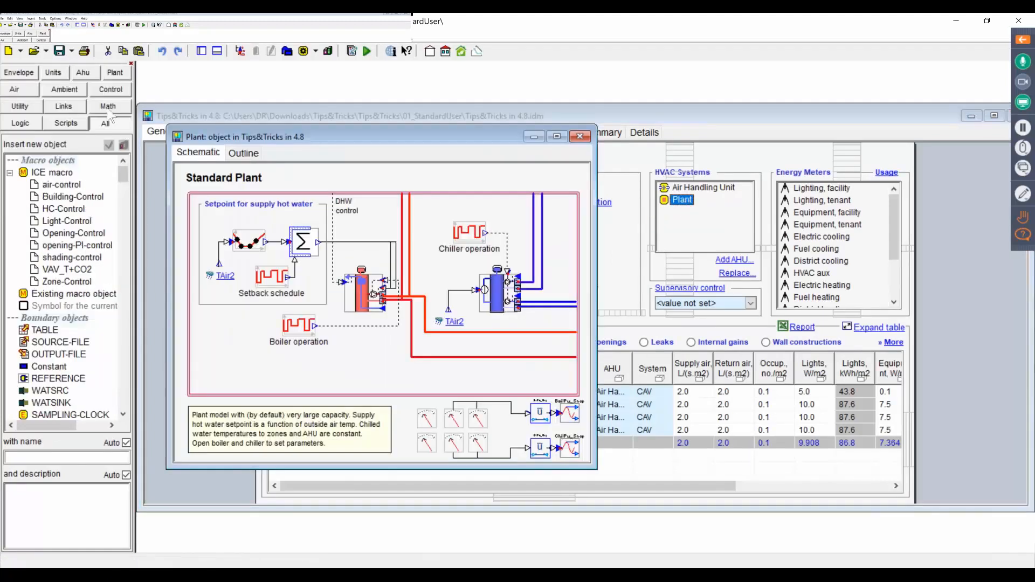
click(111, 90)
scroll(129, 149, up, 10)
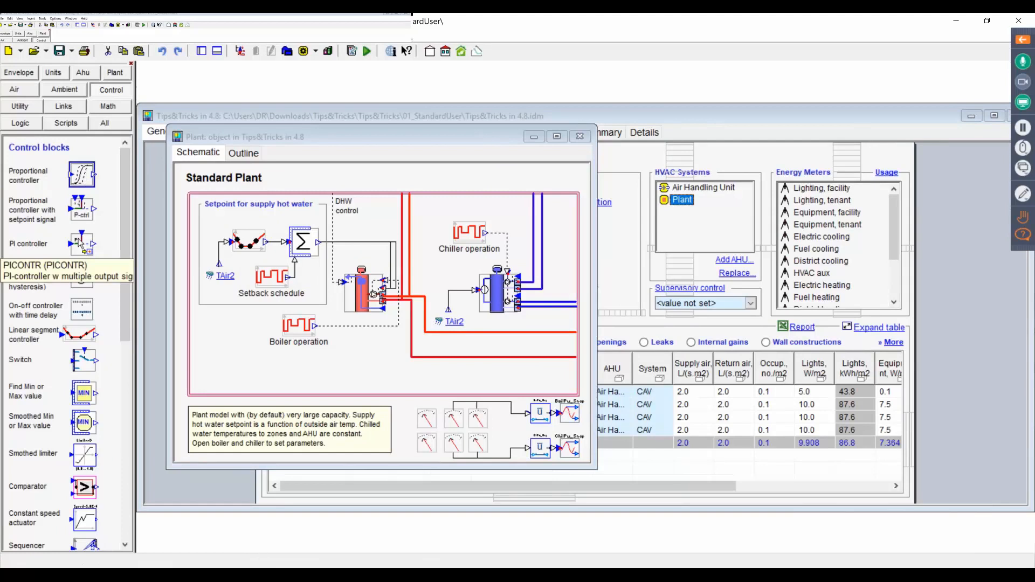
drag(81, 247, 221, 340)
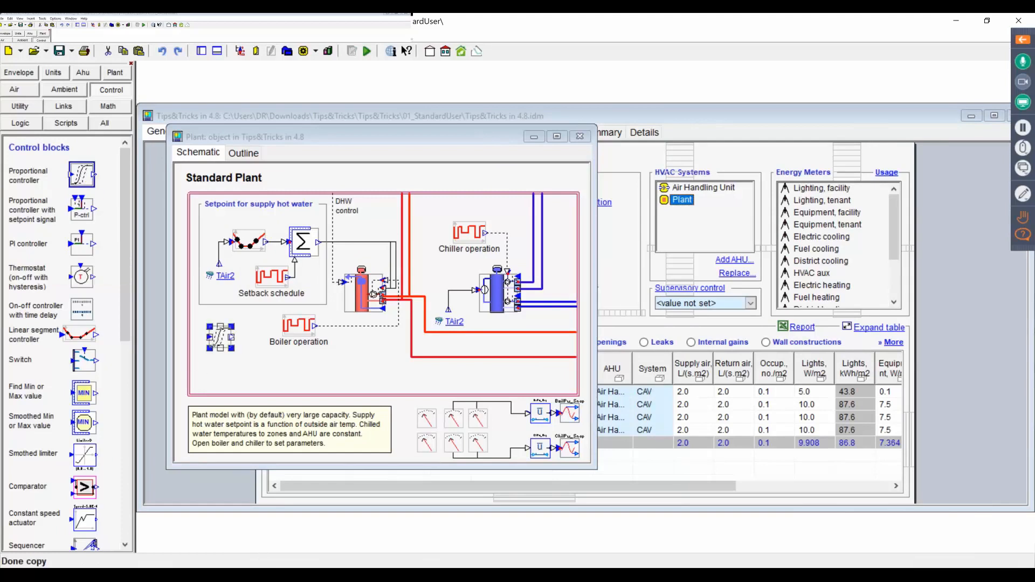
Step: Open the placed controller's PSMOOTH form, then enlarge and reposition its window
double_click(220, 338)
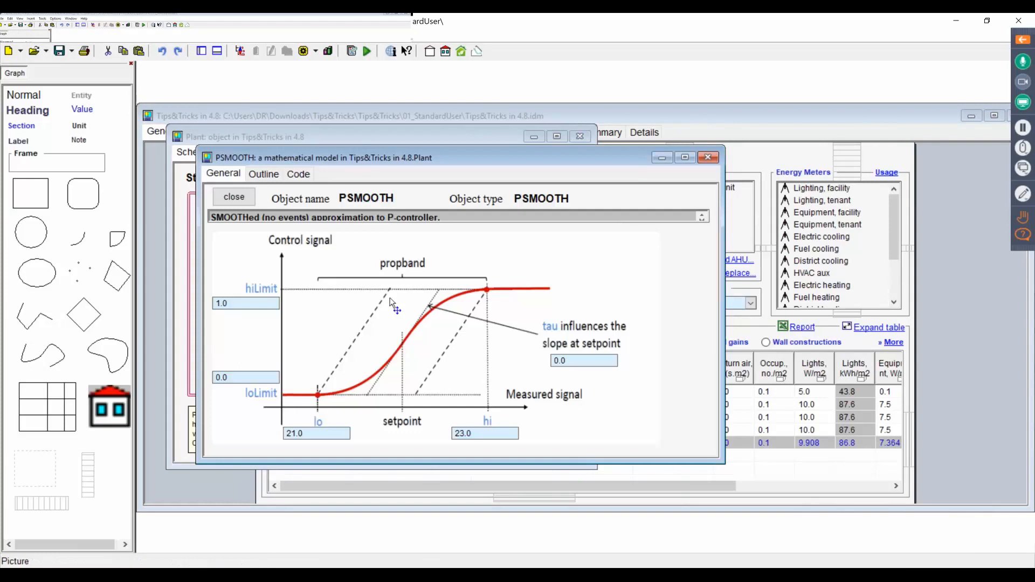
drag(722, 462, 881, 545)
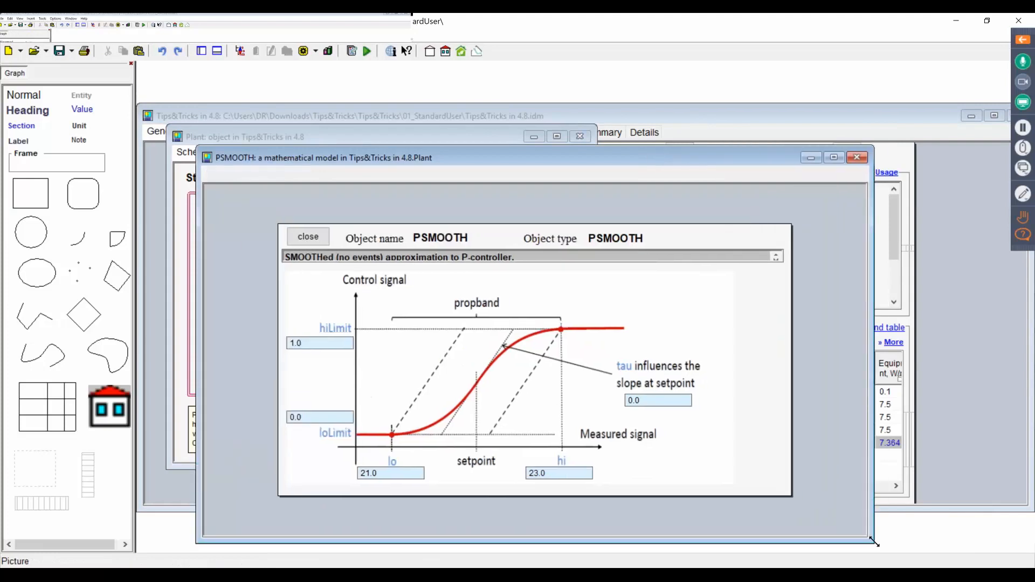
drag(718, 161, 689, 70)
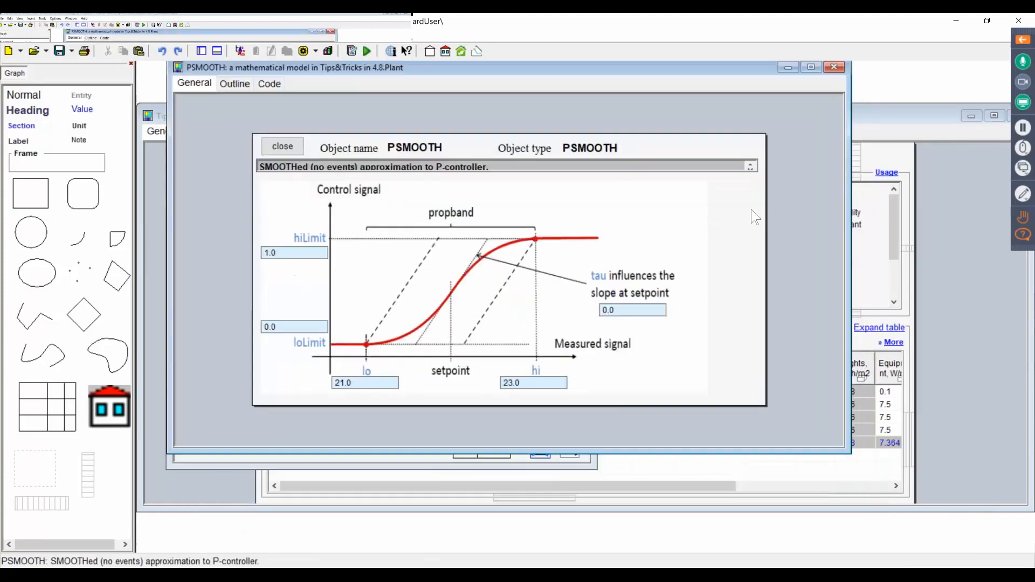
right_click(717, 194)
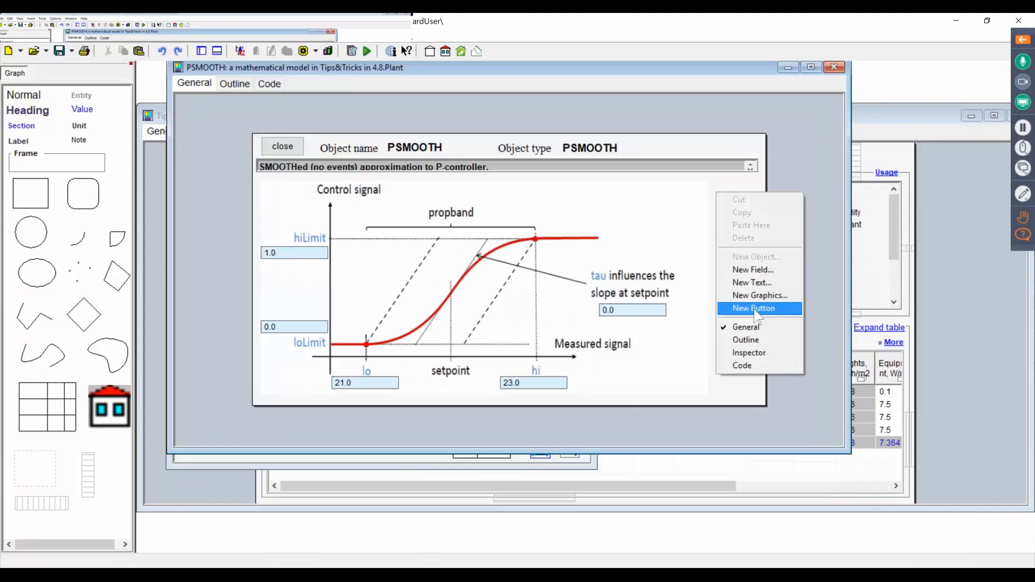
click(761, 296)
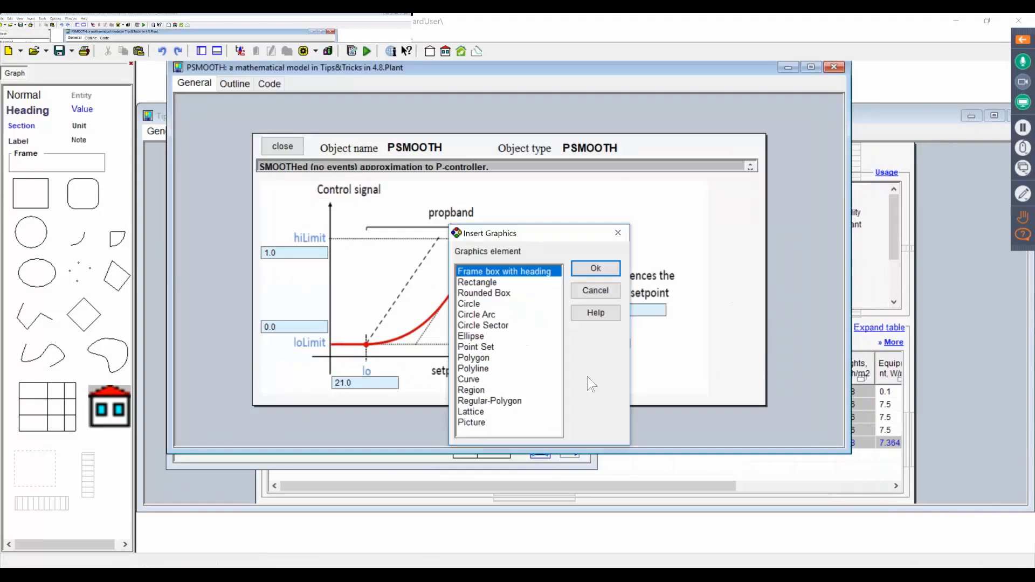
click(473, 424)
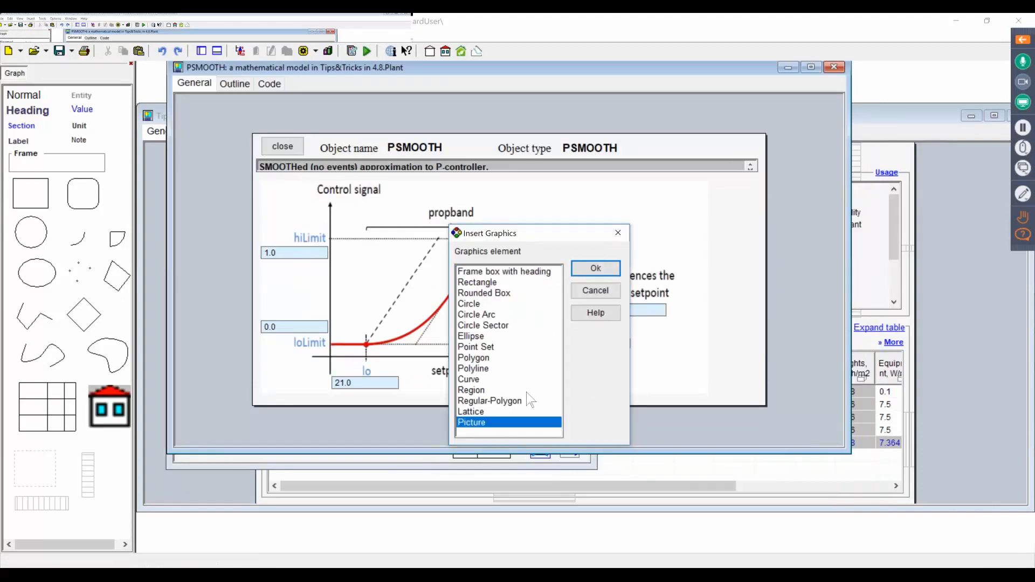
click(596, 269)
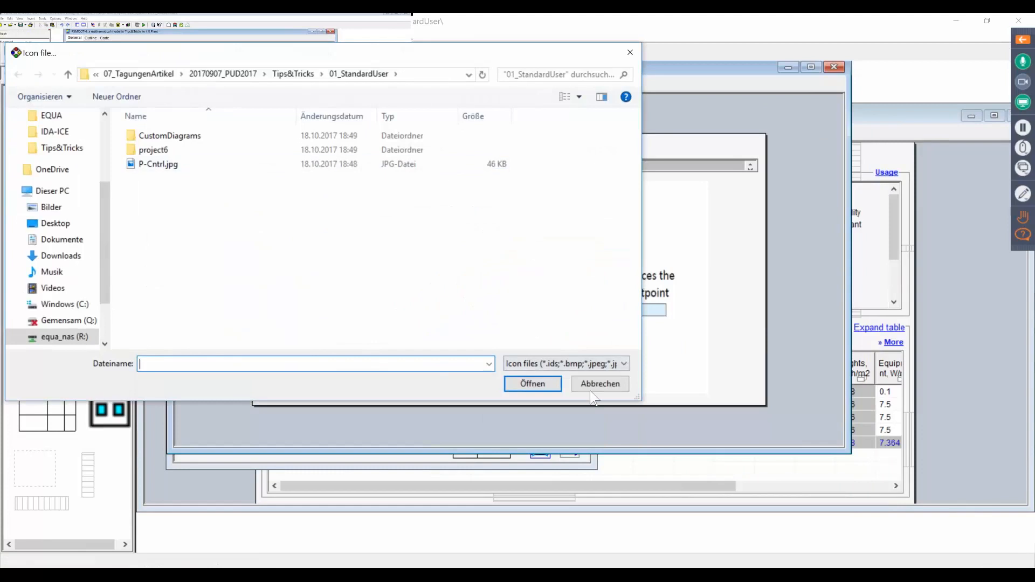
click(596, 386)
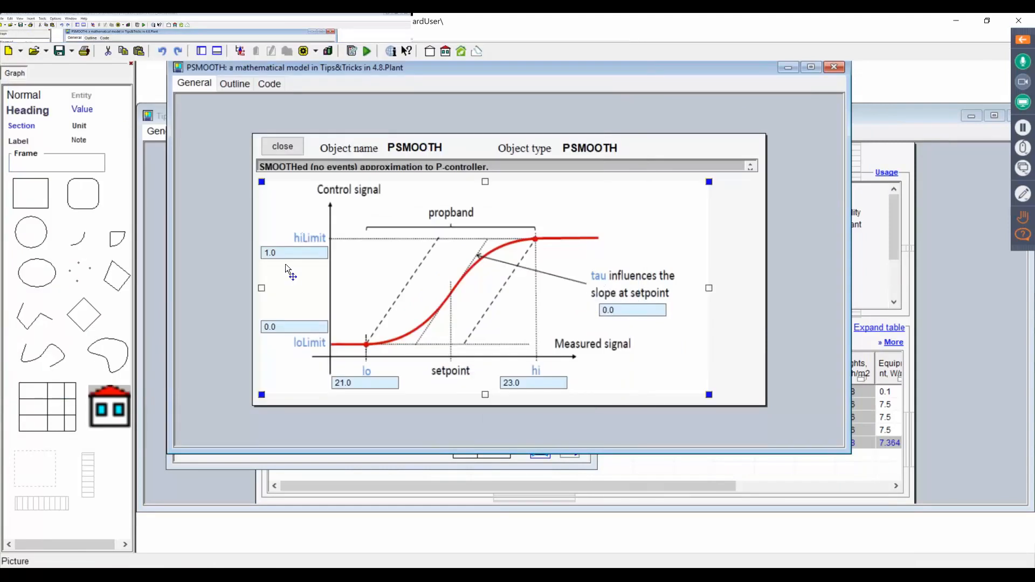
Step: Save the form changes to PSMOOTH.idc and view the controller's Parameters with their values in the outline
drag(275, 253, 264, 257)
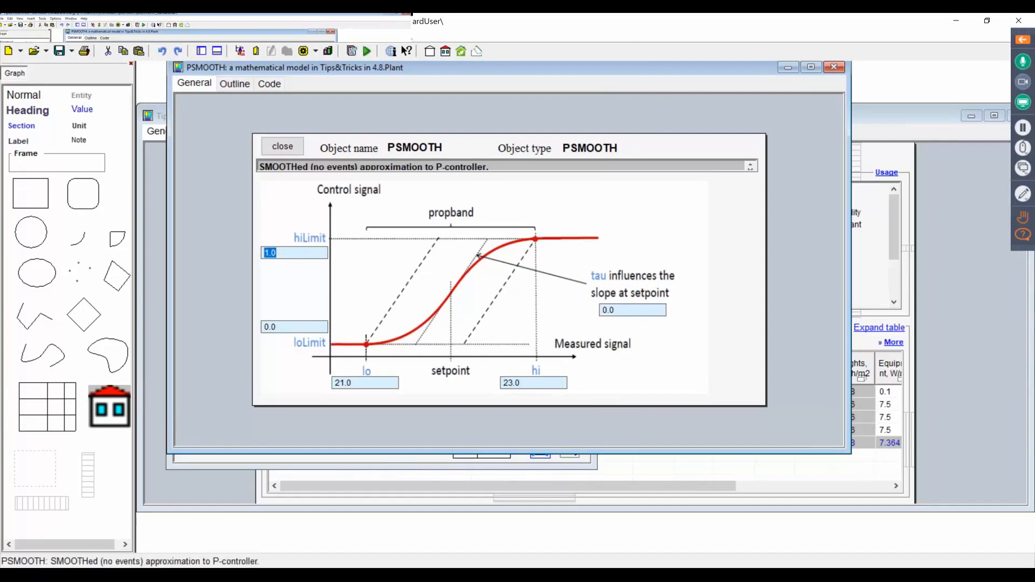
click(226, 90)
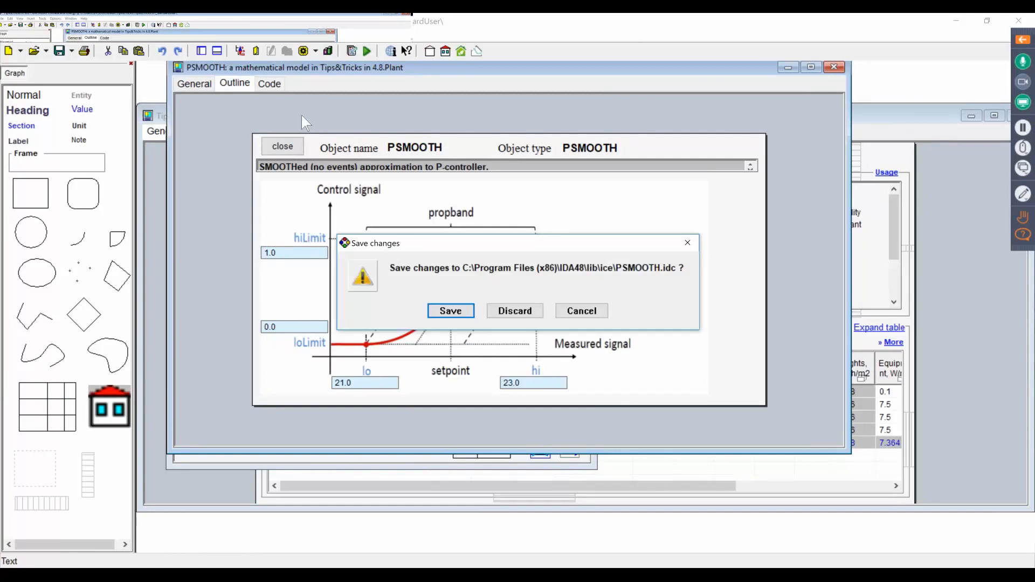
click(452, 310)
click(233, 140)
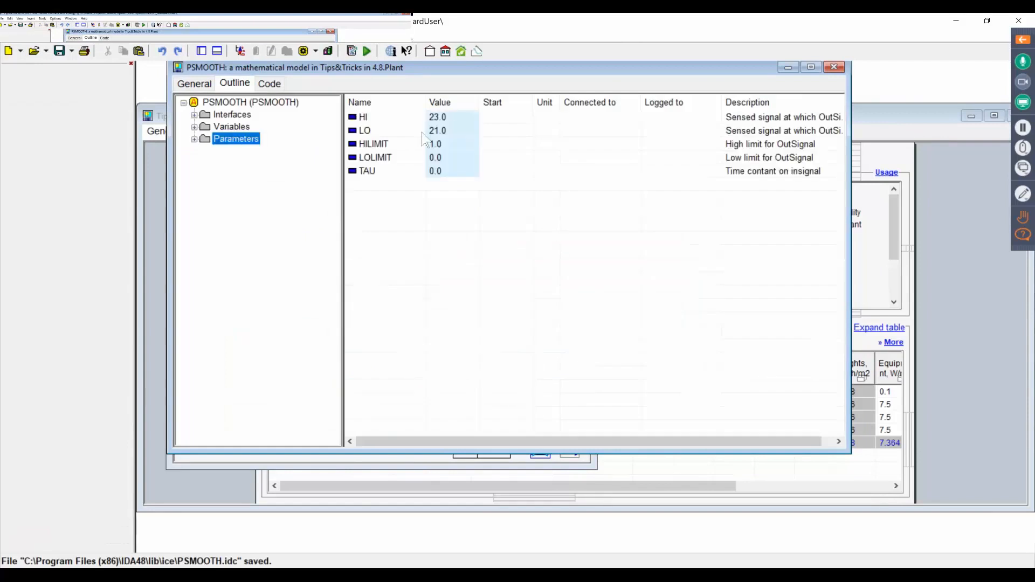
drag(450, 116, 447, 181)
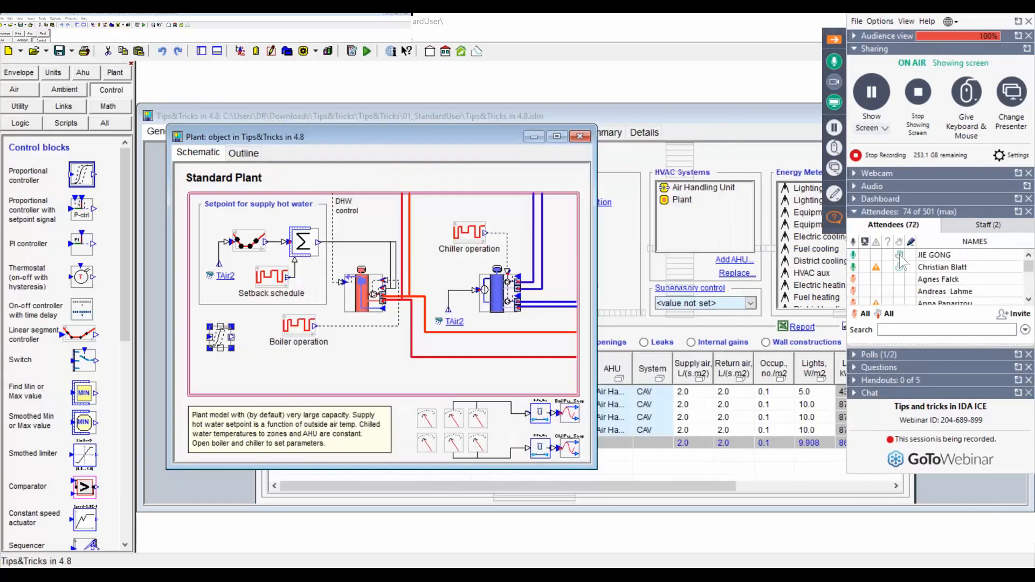
Step: Close the Plant schematic and return to the building's General form
mouse_move(902, 263)
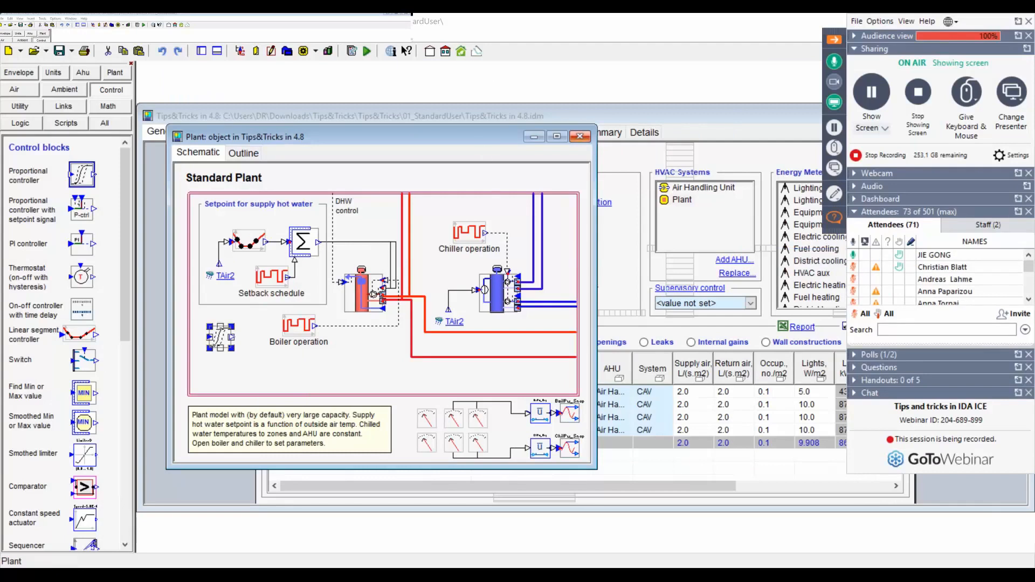
click(581, 137)
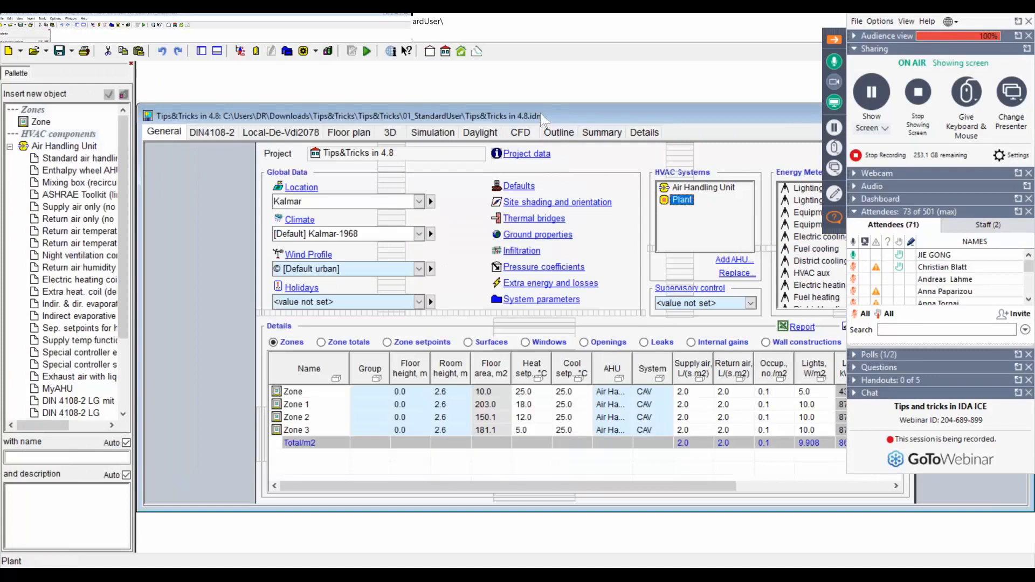
Step: In the GoToWebinar control panel, check the staff list and the questions pane, dock that pane and return to the attendee list
click(988, 224)
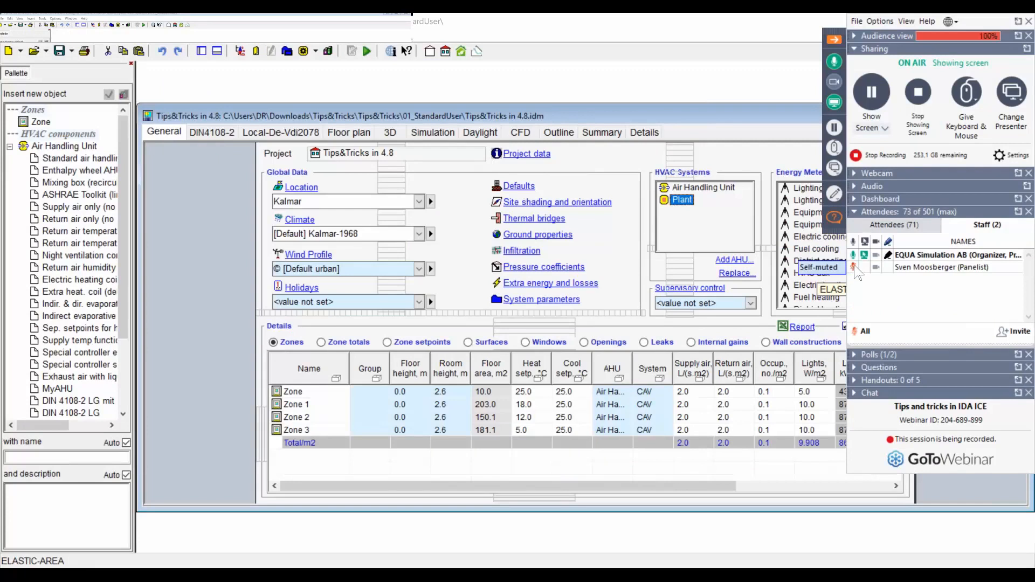
click(834, 219)
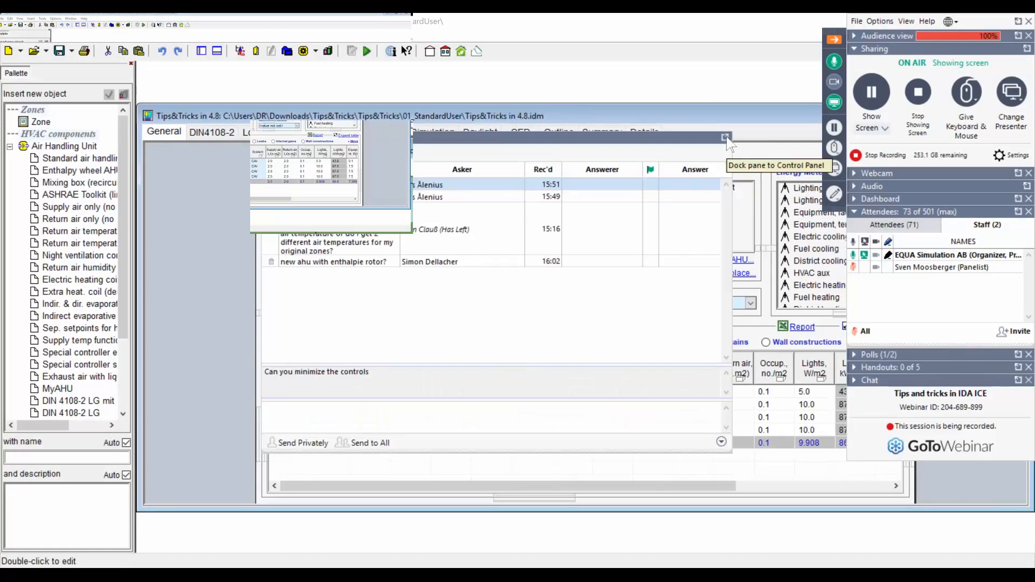
click(726, 138)
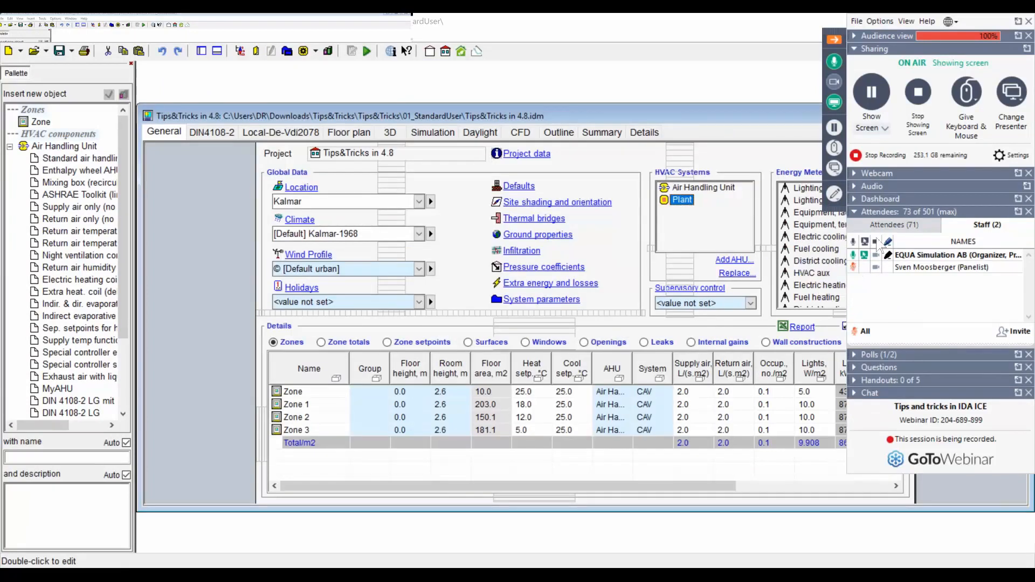
click(891, 225)
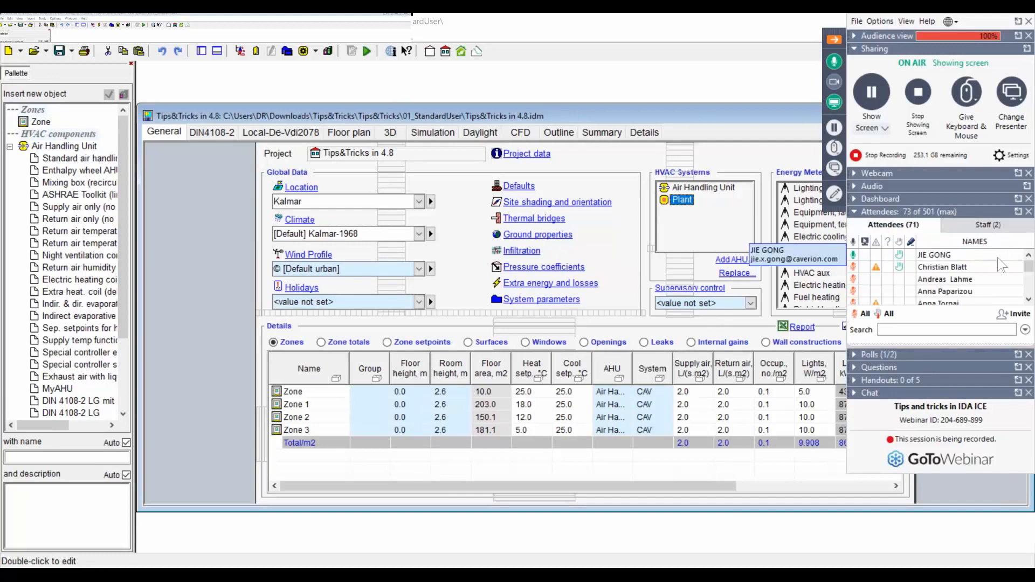
Step: Lower the raised hand of the second attendee in the GoToWebinar attendee list
click(1026, 256)
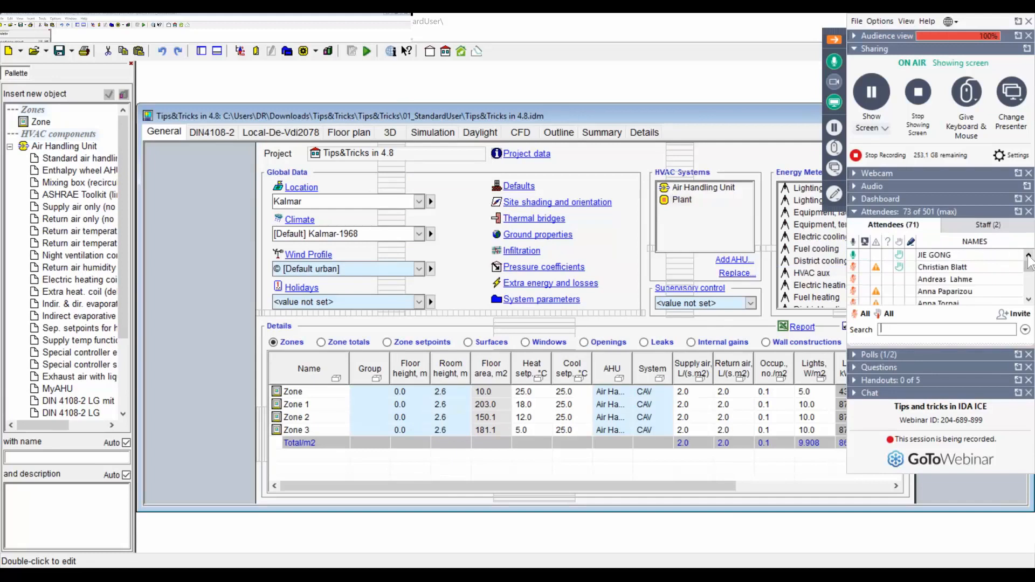
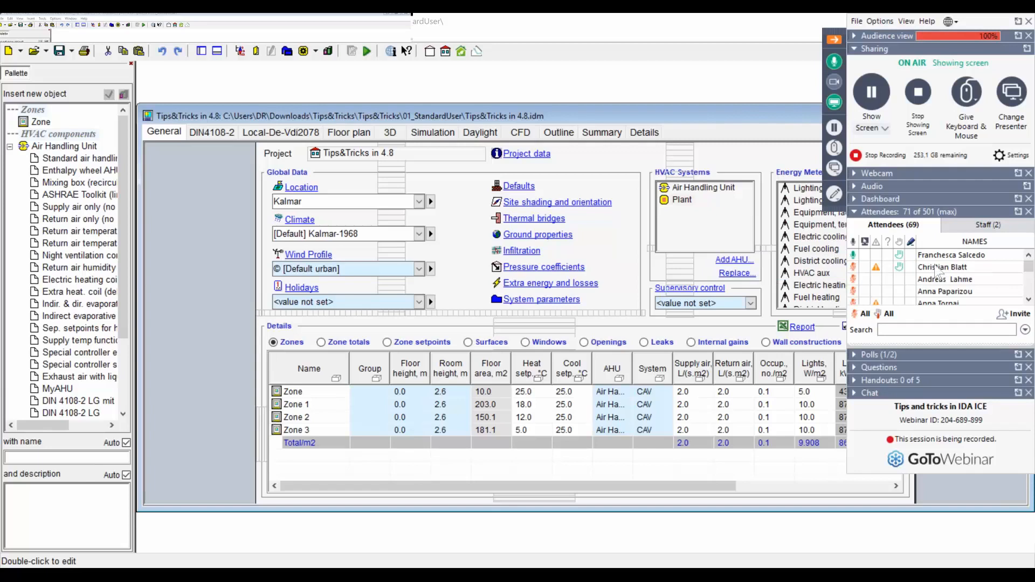
click(899, 268)
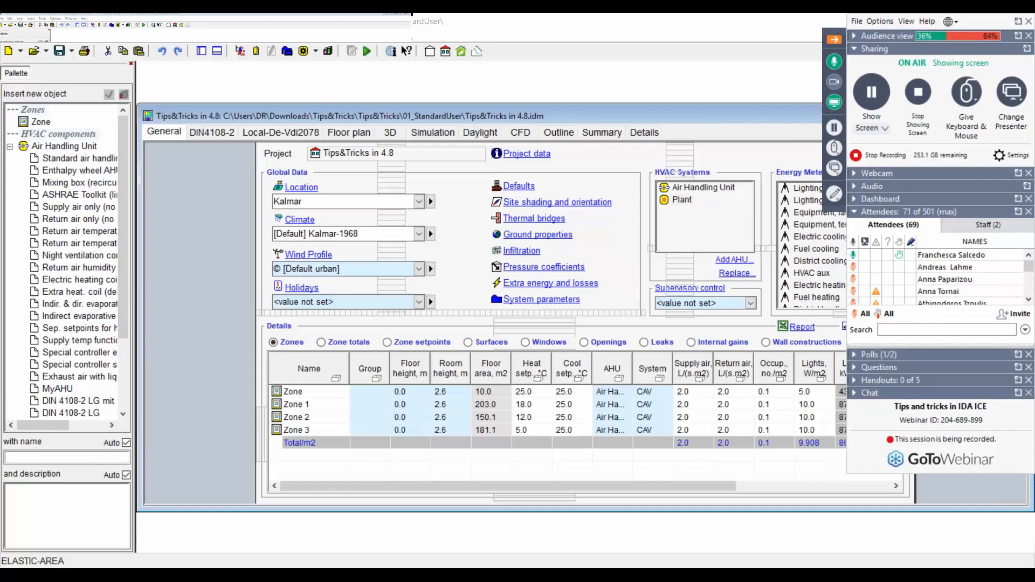
Step: Turn off Editable forms in the forms preferences and collapse the GoToWebinar control panel
click(158, 38)
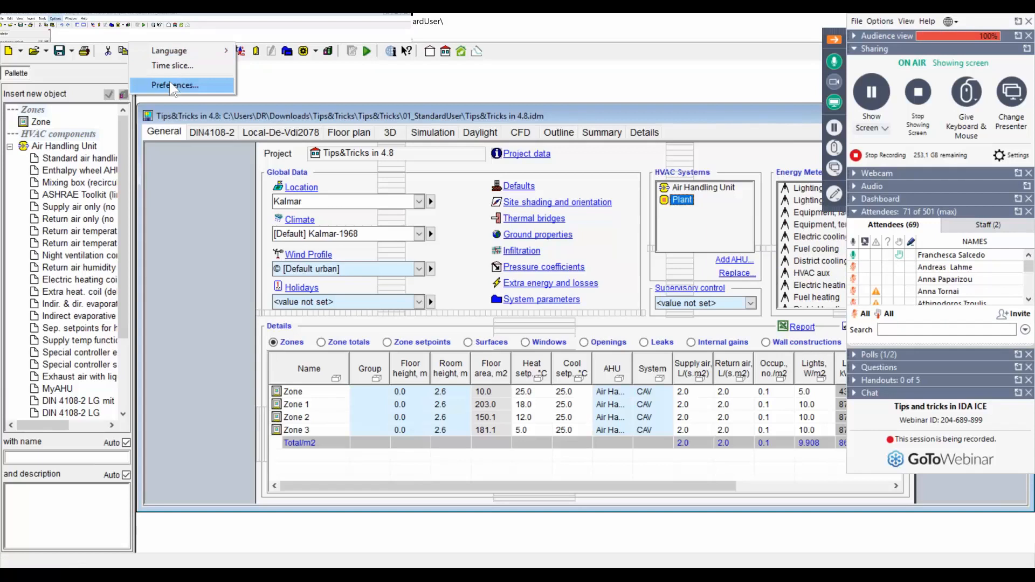
click(169, 85)
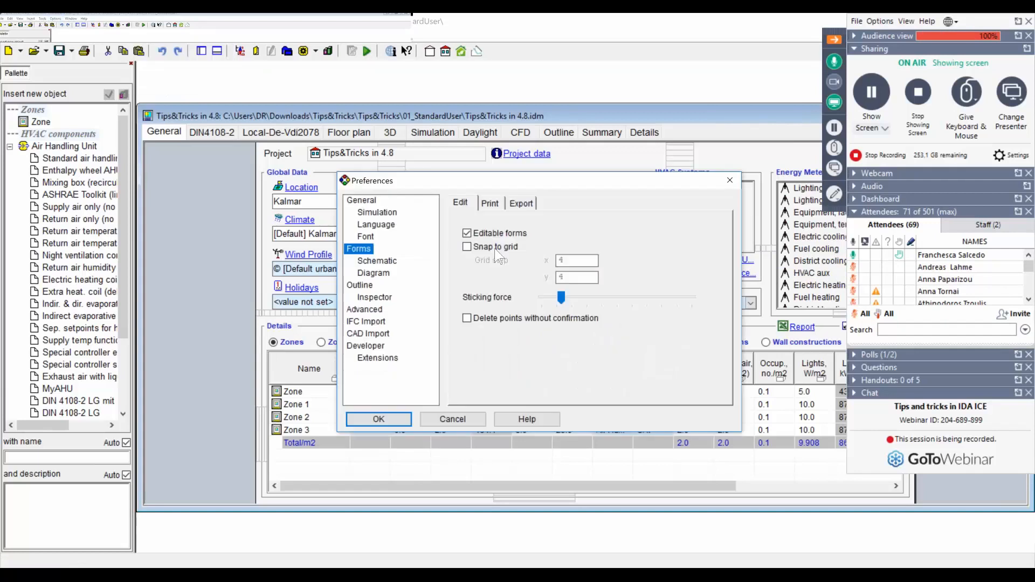
click(394, 417)
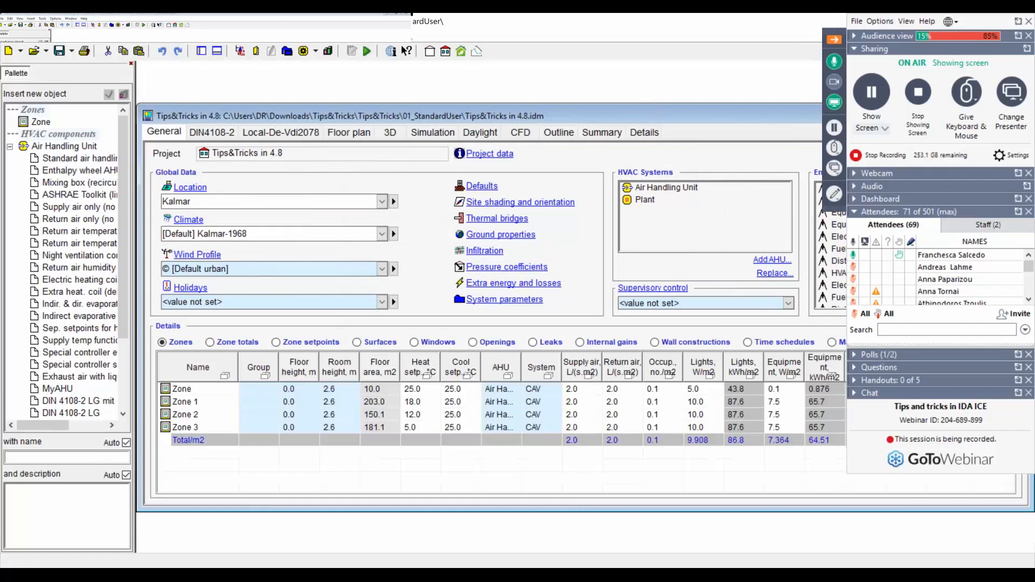
click(829, 41)
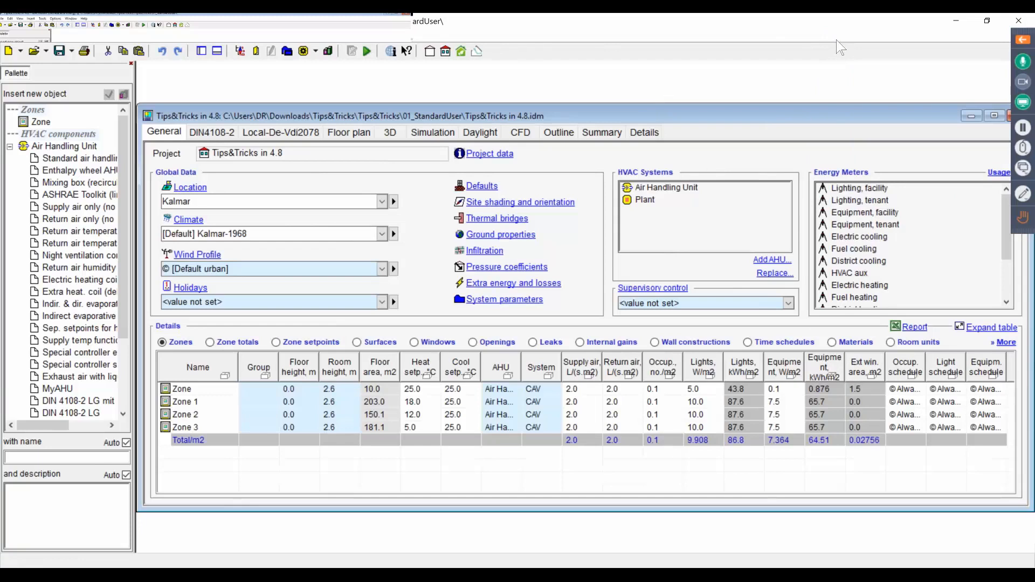
Step: View the building in 3D, then draw a zone about 4.2 by 4.2 m on the floor plan between the large zones and the small zone
click(388, 135)
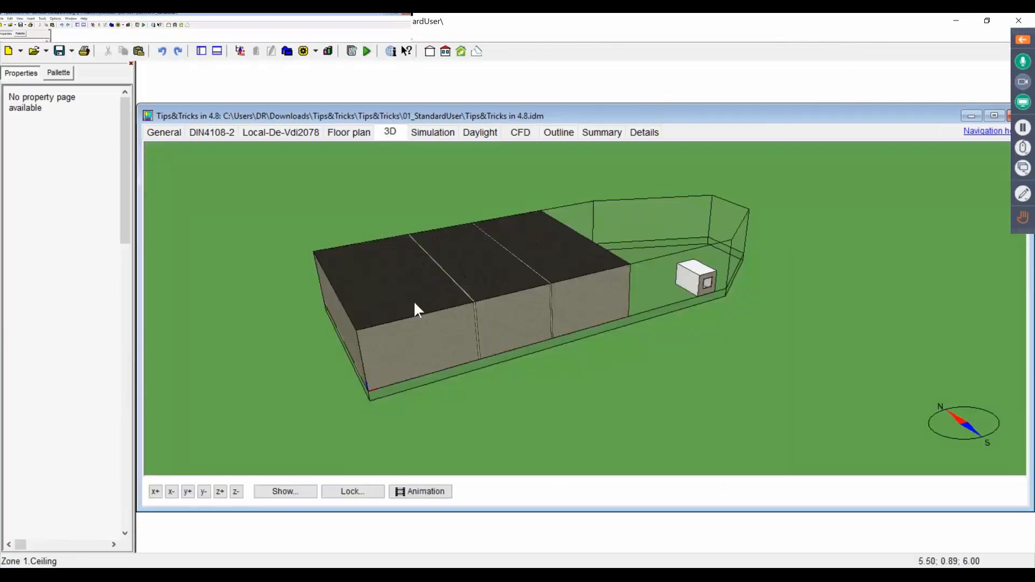
click(347, 134)
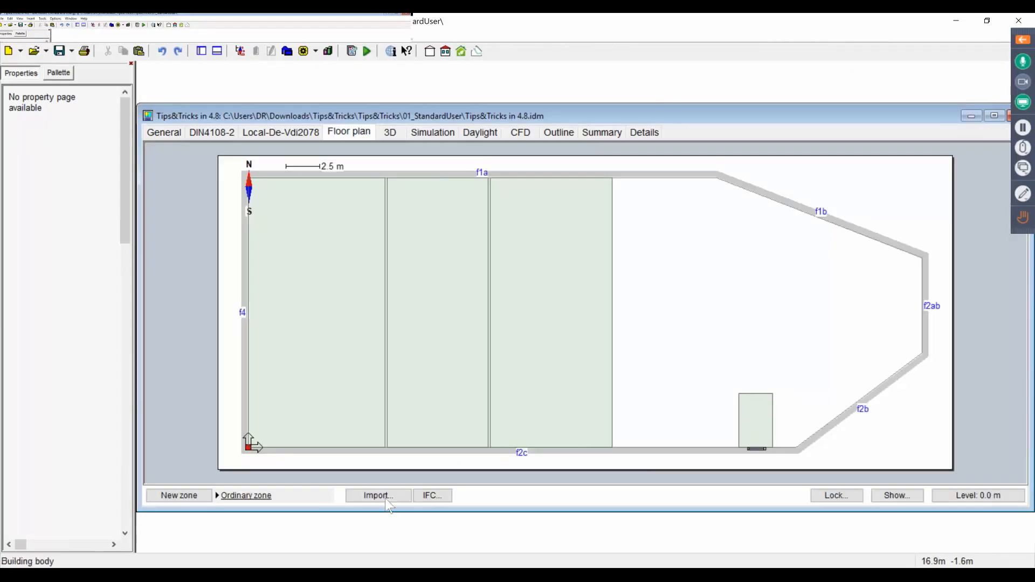
click(179, 495)
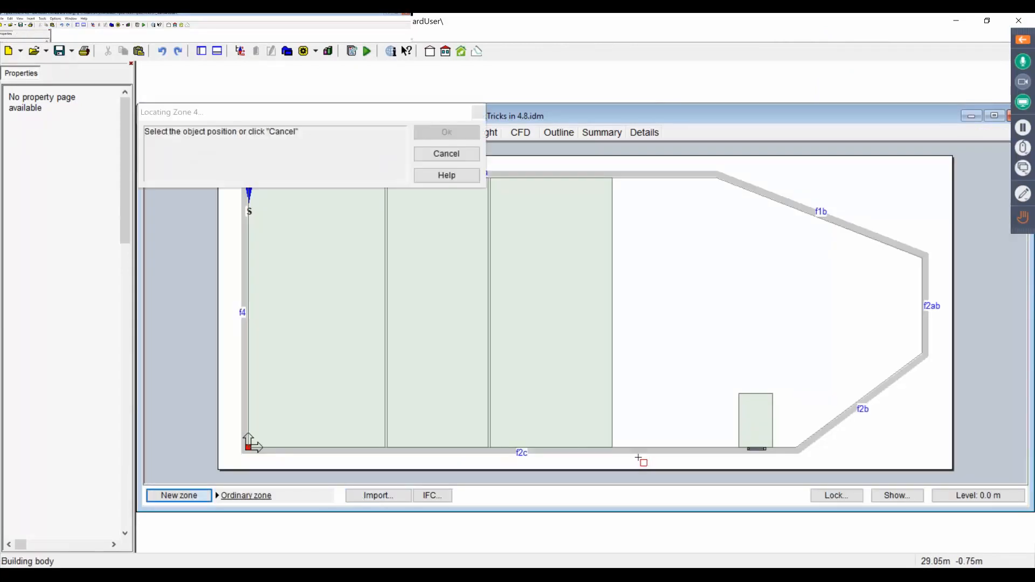
drag(641, 456, 695, 391)
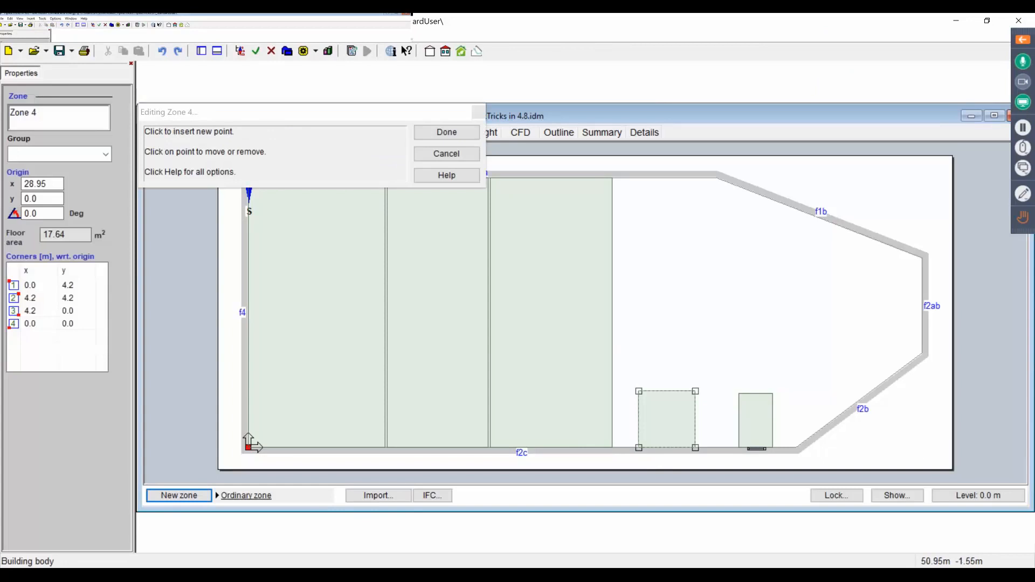
Step: Show the floor plan at level 3 m and draw a zone about 7.5 by 14.5 m over the 4.2 m square zone
click(978, 495)
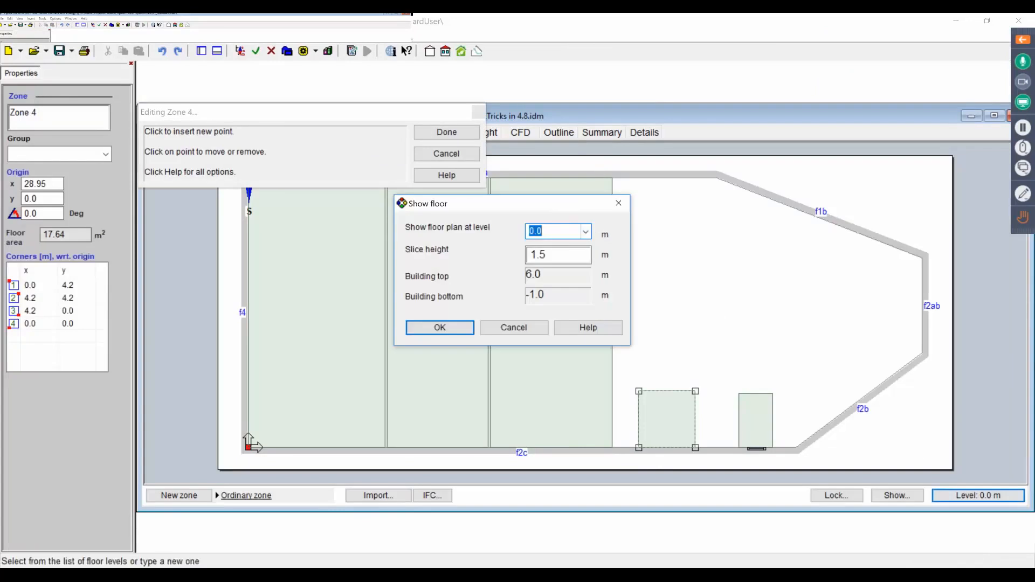
text(3)
click(451, 327)
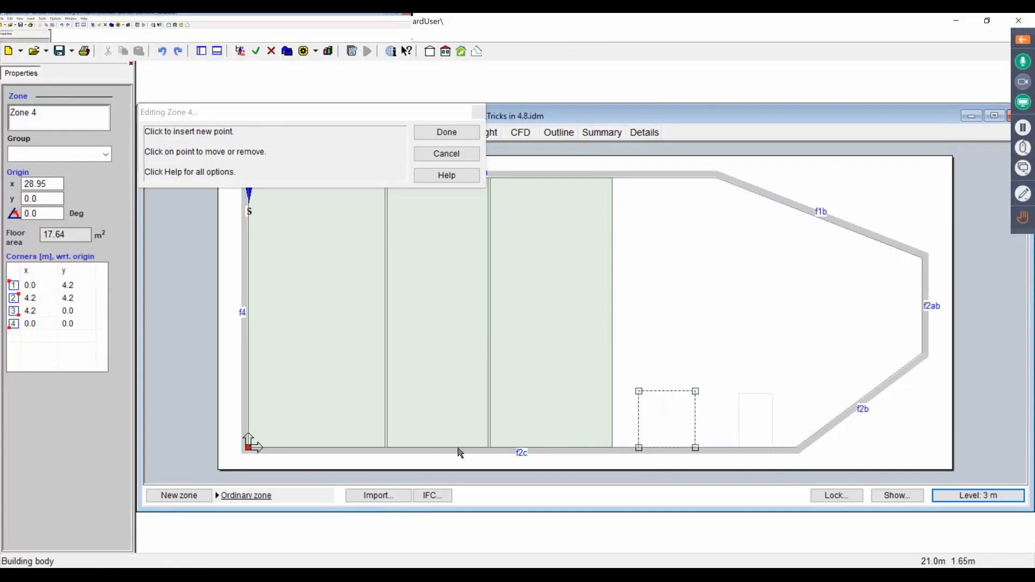
click(180, 496)
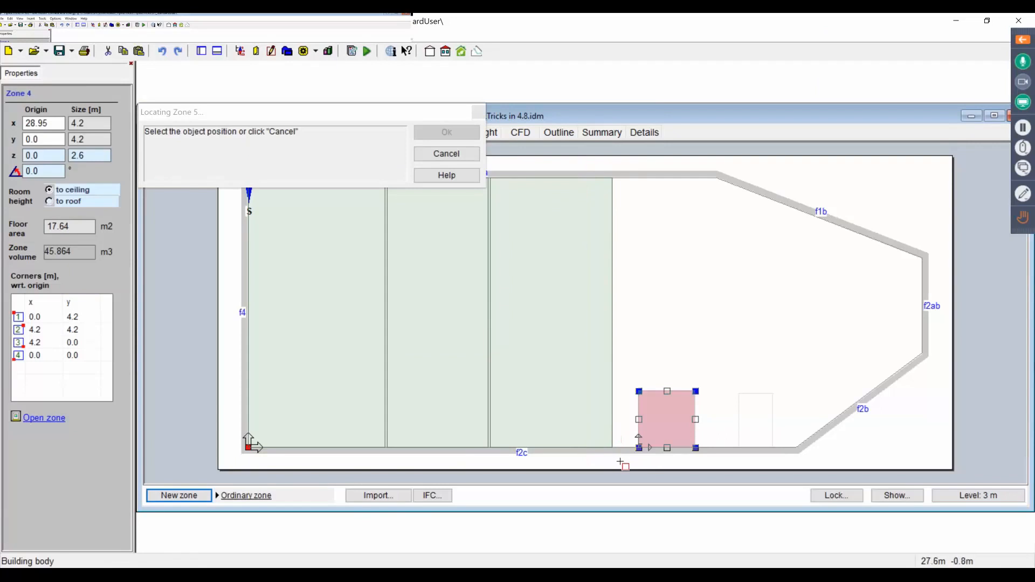
drag(620, 462, 649, 277)
click(467, 131)
Step: In the 3D view, set the origin z of Zone 4 to 0
click(390, 133)
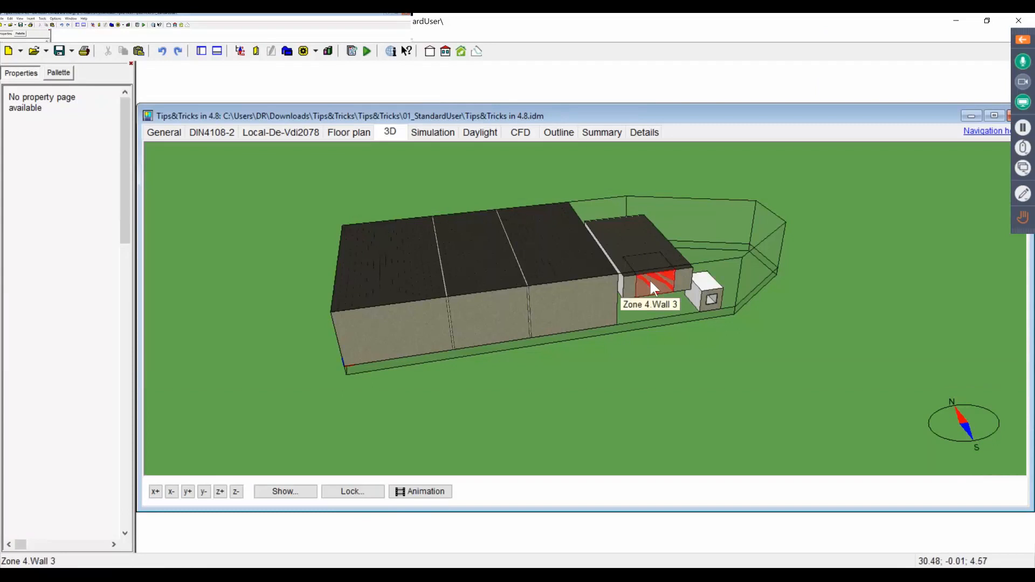
click(649, 279)
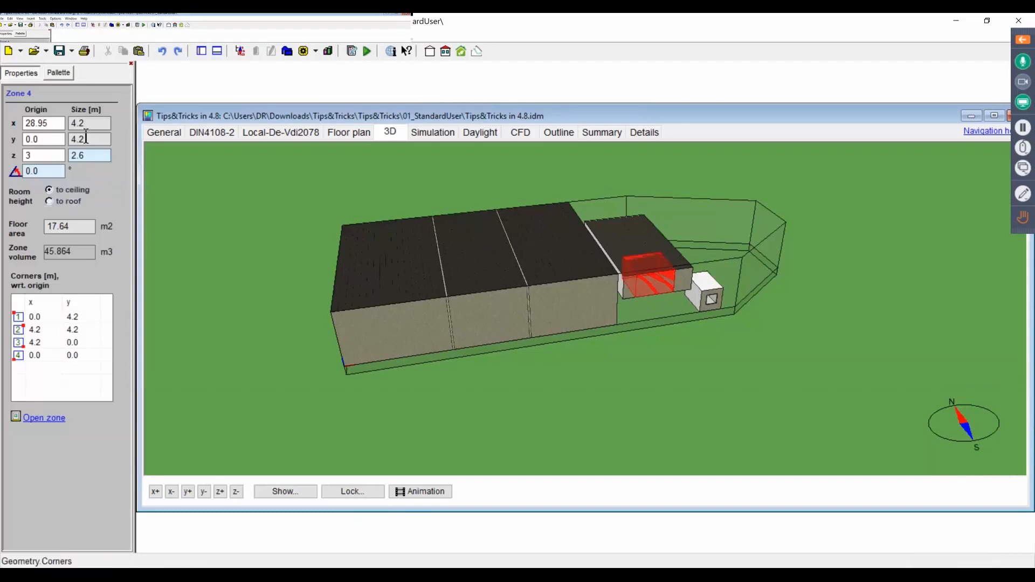
drag(47, 155, 13, 163)
text(0)
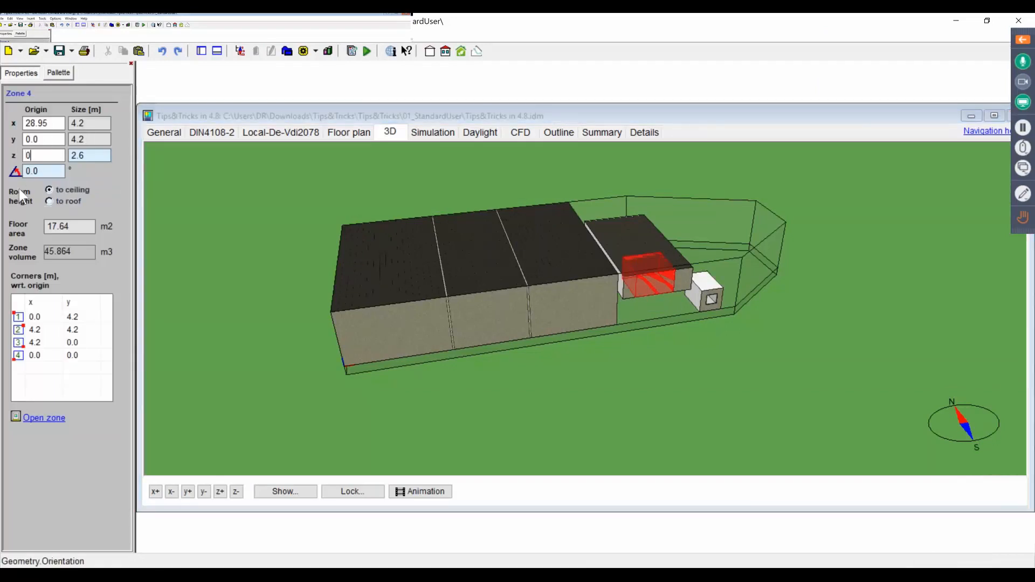
key(Return)
Step: Select Zone 4 and Zone 5 together in the 3D view and combine them with Merge zones (Beta)
drag(684, 303, 656, 263)
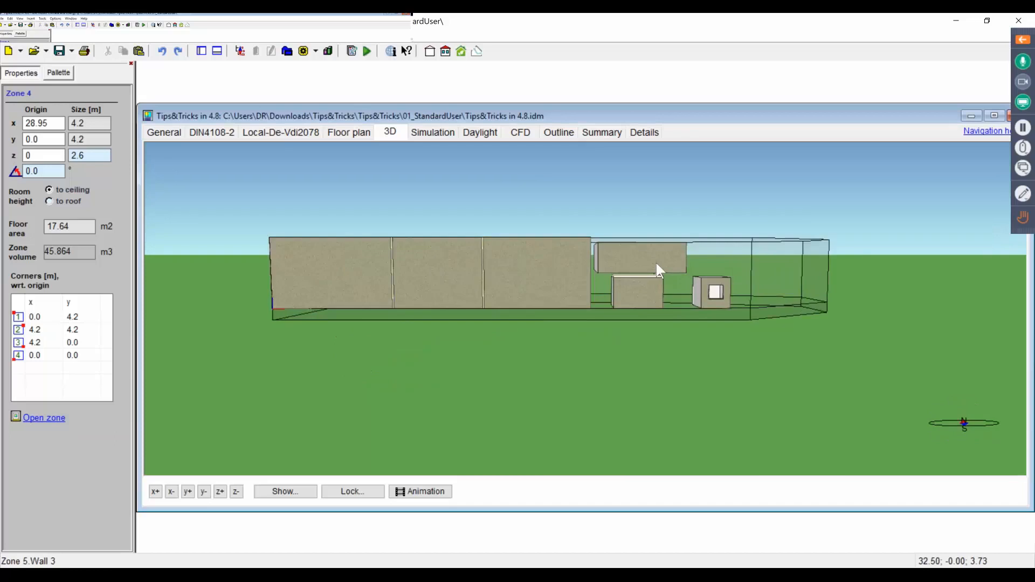
scroll(655, 263, up, 3)
click(633, 259)
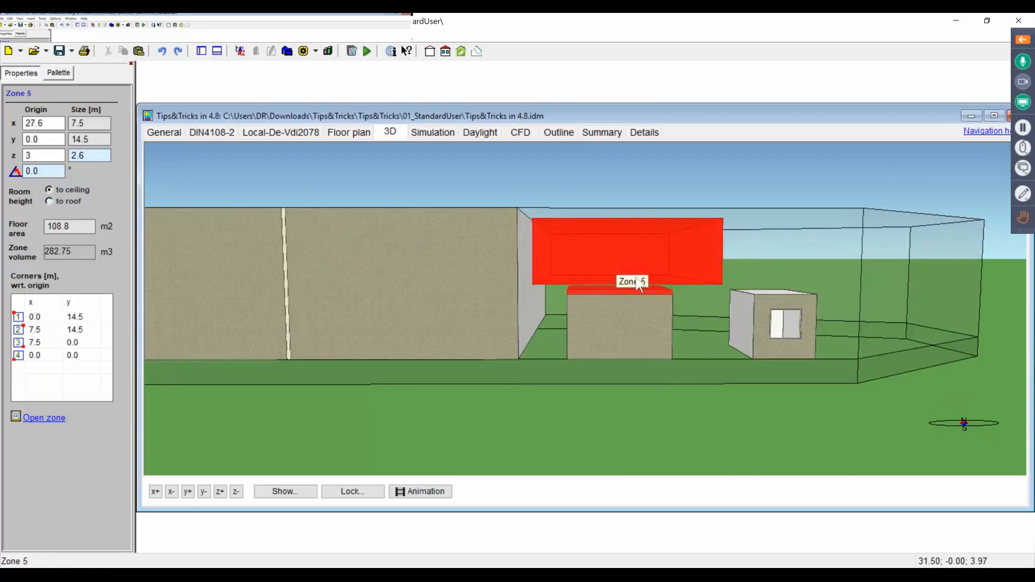
click(624, 337)
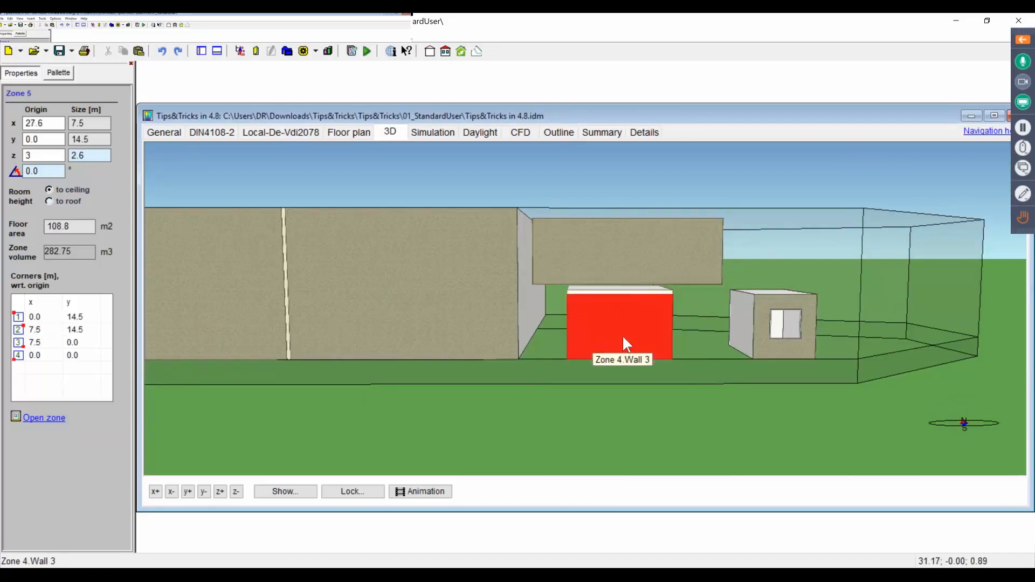
click(626, 308)
ctrl+click(622, 254)
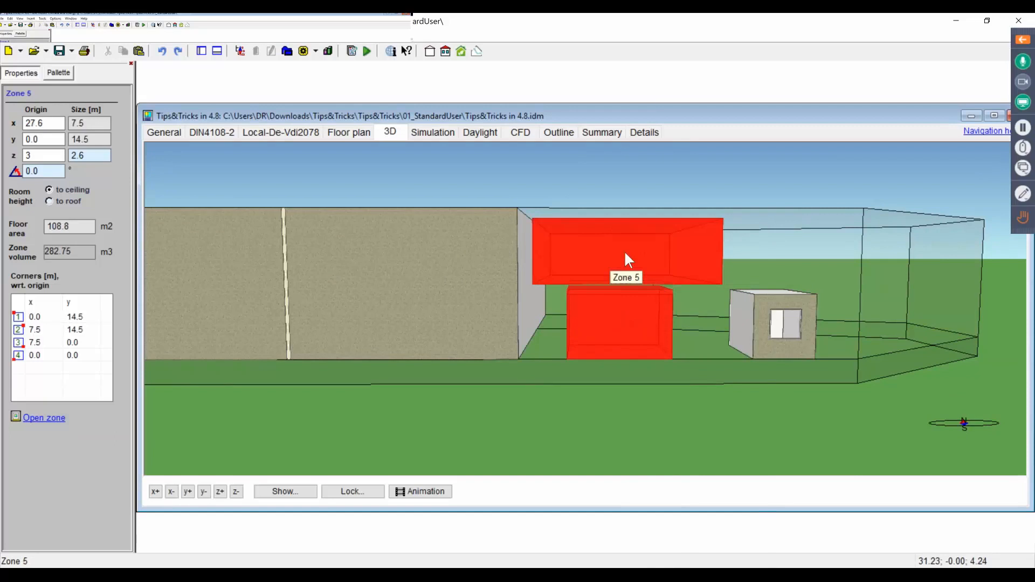
right_click(624, 251)
click(662, 319)
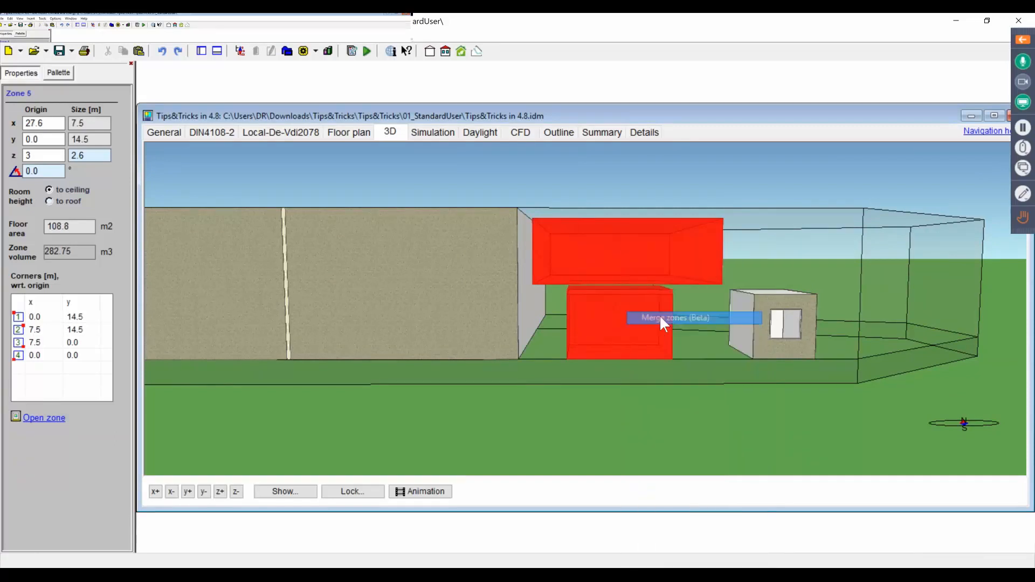
drag(684, 265, 998, 178)
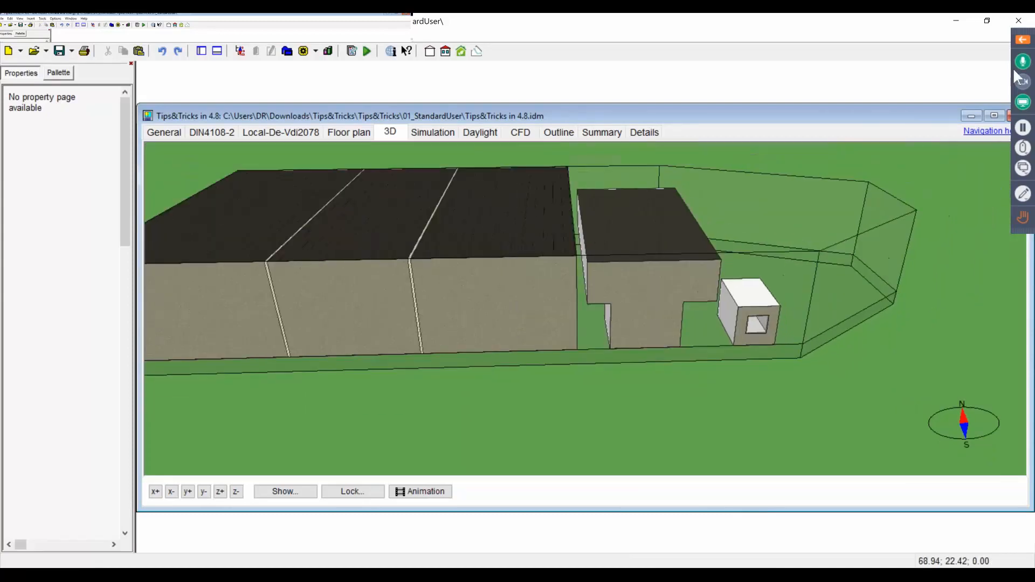
Step: Expand the GoToWebinar control panel, mute the first attendee in the list and lower that attendee's raised hand
click(1023, 41)
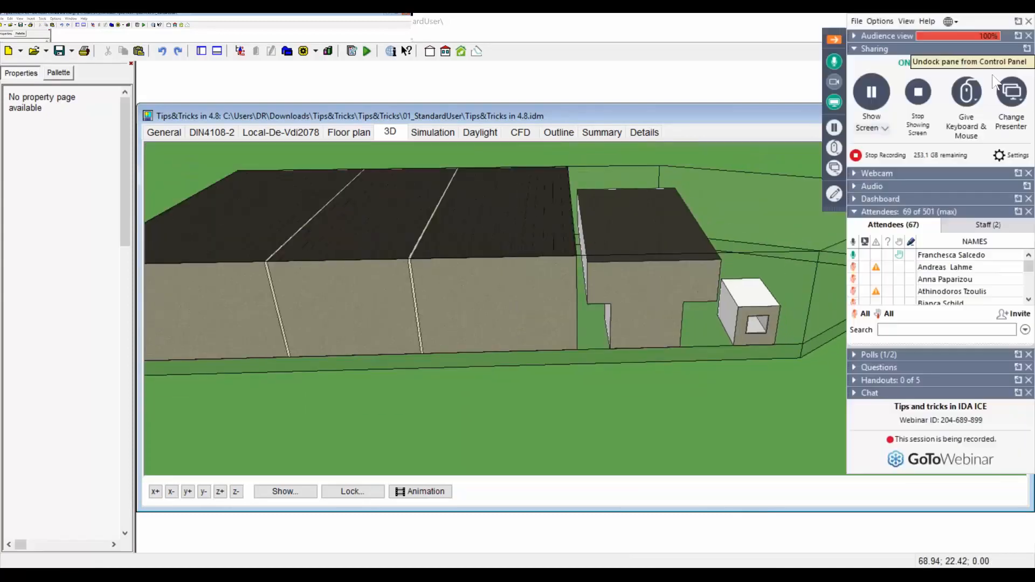
click(854, 256)
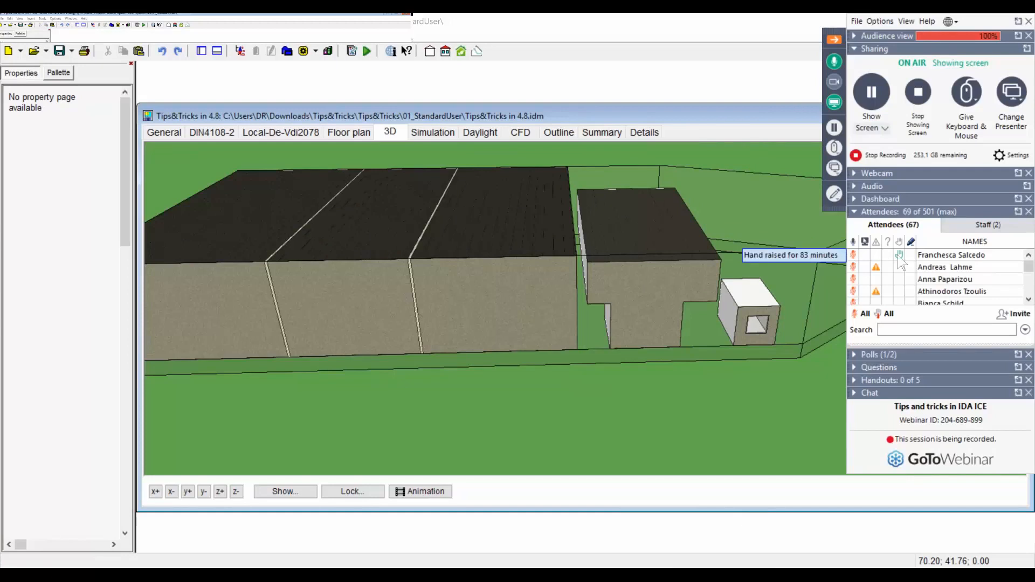
click(900, 258)
Step: Find the attendee marked with a question, check the submitted questions and dock the questions pane again
mouse_move(1027, 267)
mouse_down()
mouse_move(1029, 297)
mouse_move(1028, 275)
mouse_up()
click(888, 276)
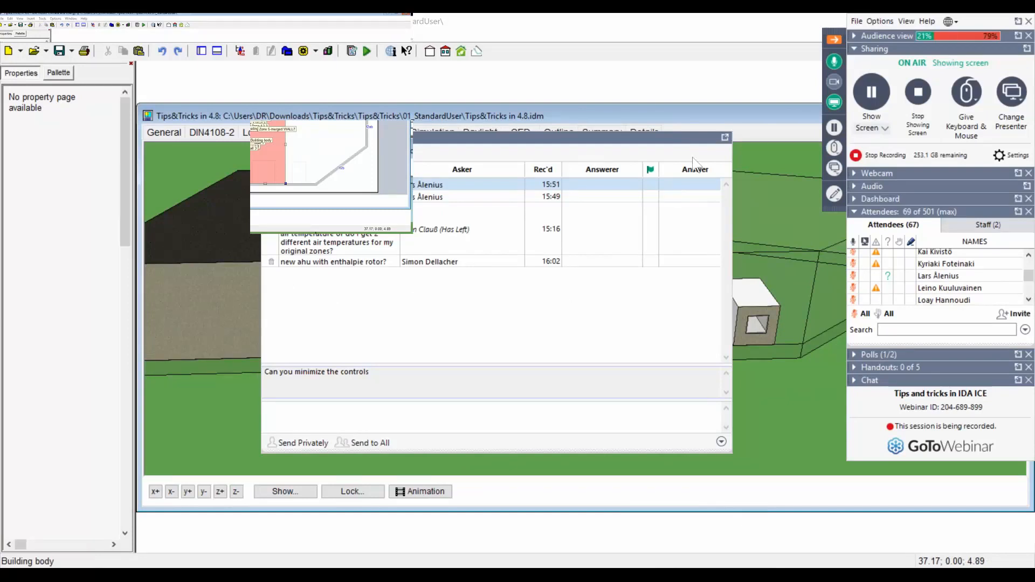
click(727, 137)
Step: On the building's General form, widen the palette and add an Enthalpy wheel AHU to the HVAC Systems
drag(633, 110, 643, 88)
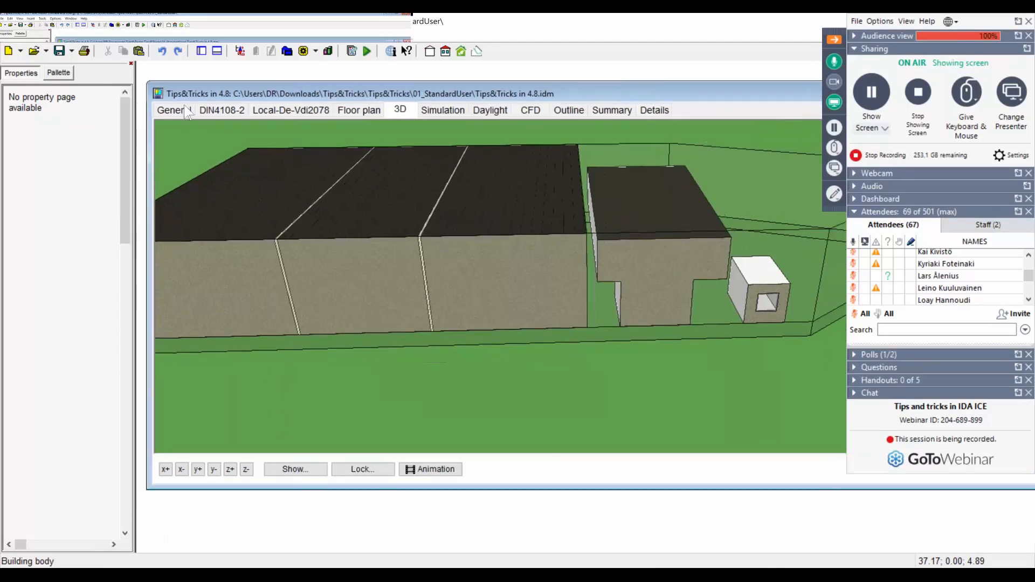
click(186, 111)
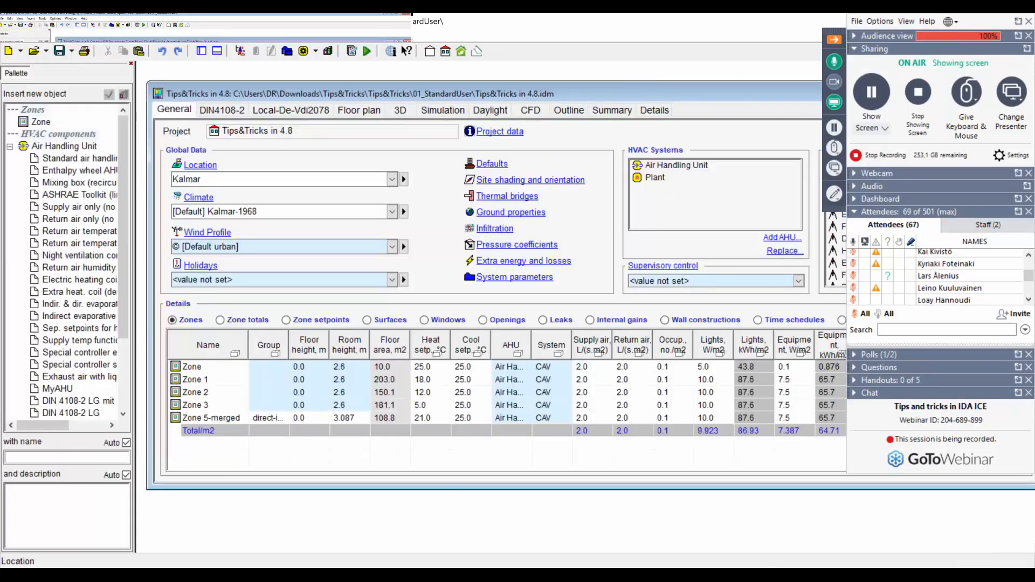
drag(136, 177, 213, 177)
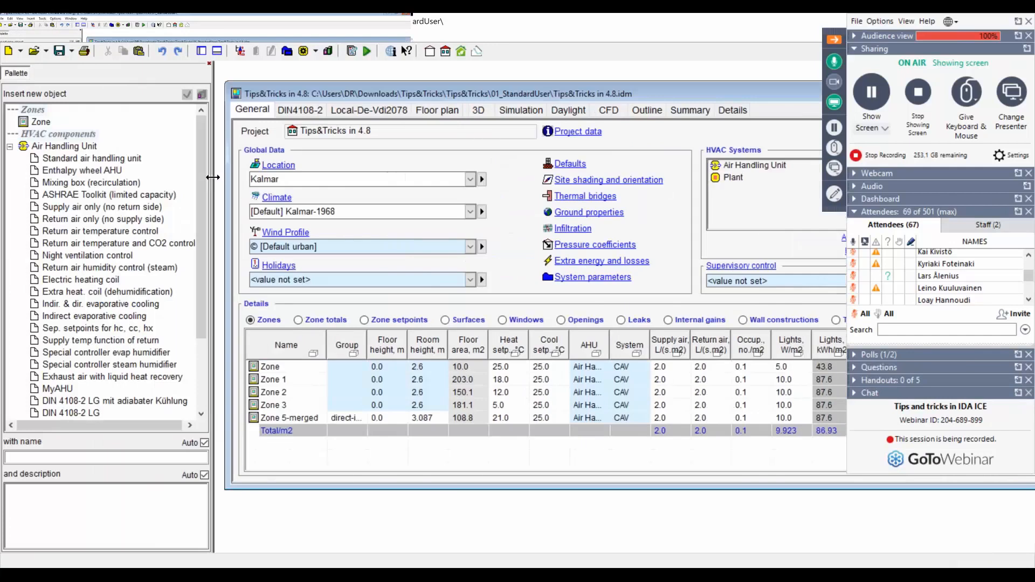
click(74, 171)
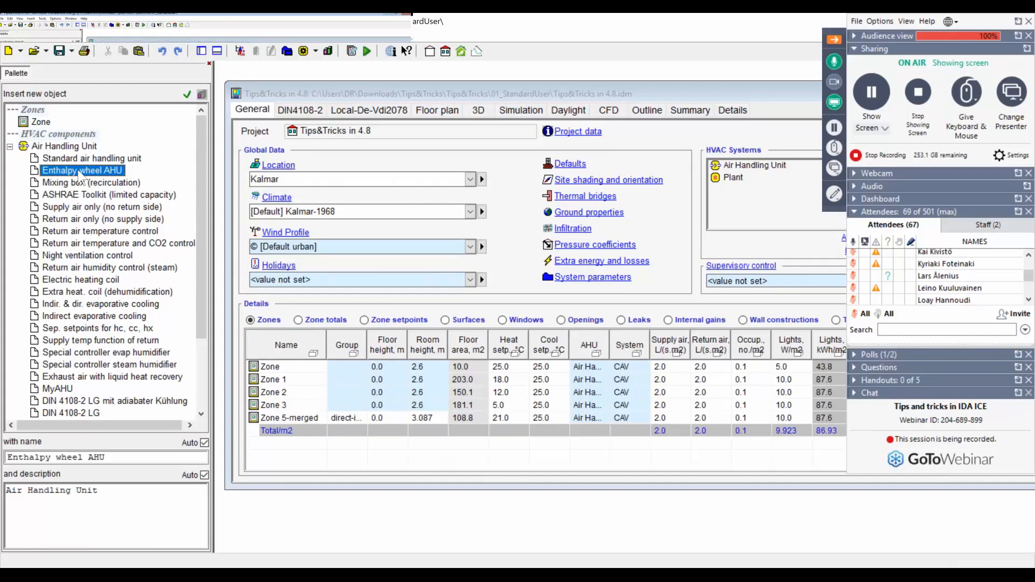
drag(80, 172, 755, 186)
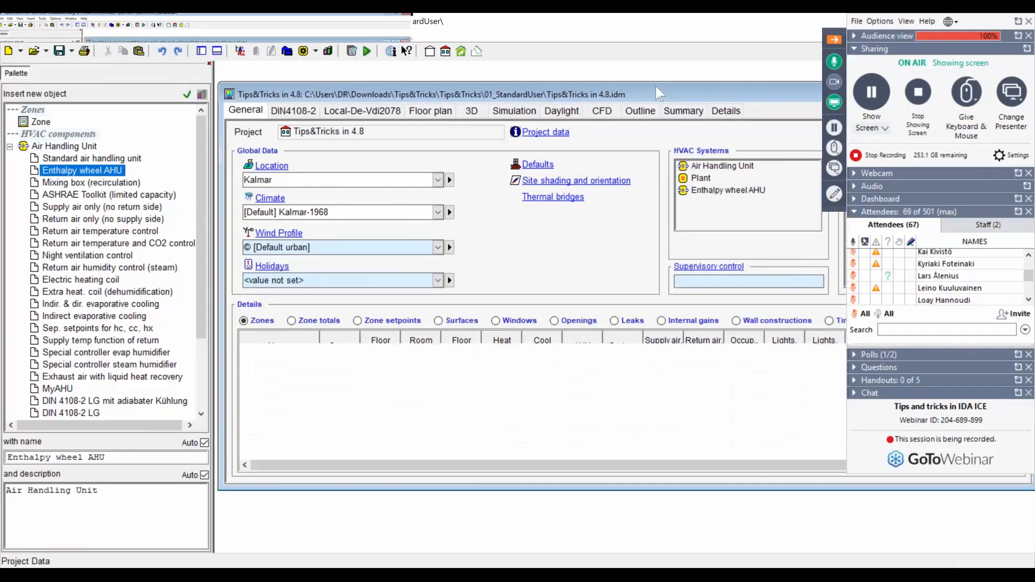
Step: Open the Enthalpy wheel AHU schematic and its rotary heat exchanger form, moving both windows into clear view
double_click(626, 189)
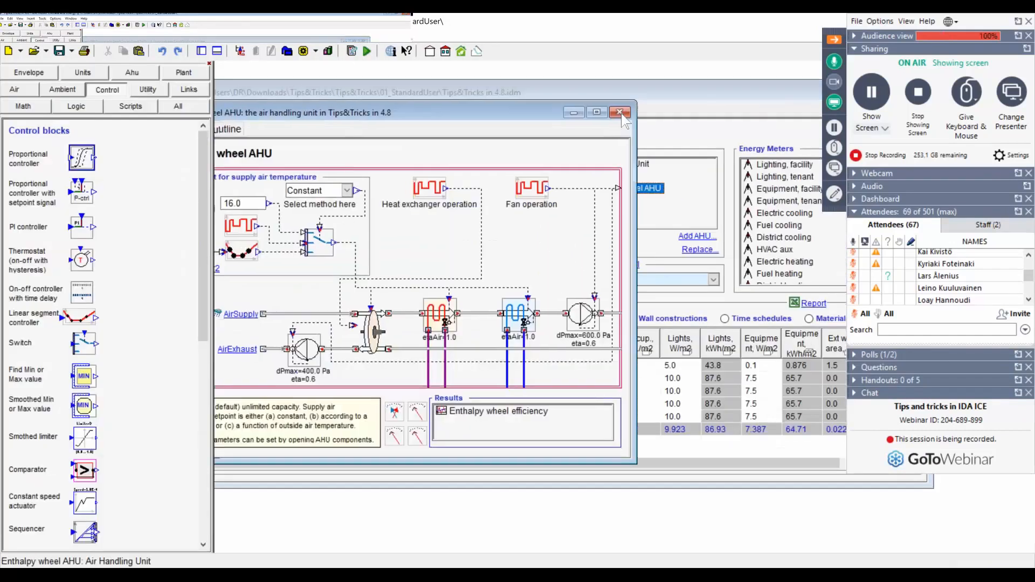
drag(485, 111, 623, 96)
click(510, 316)
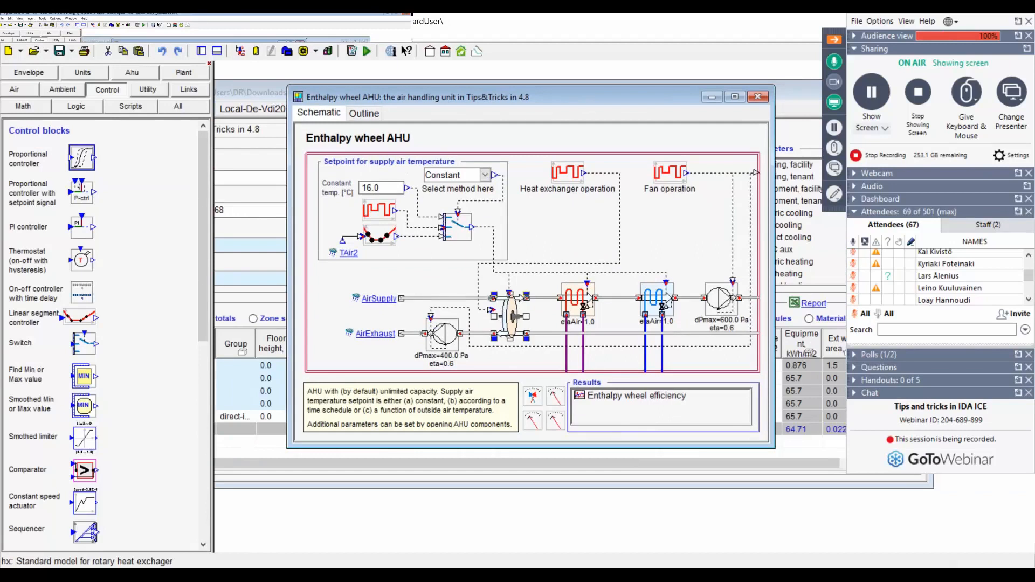
double_click(514, 323)
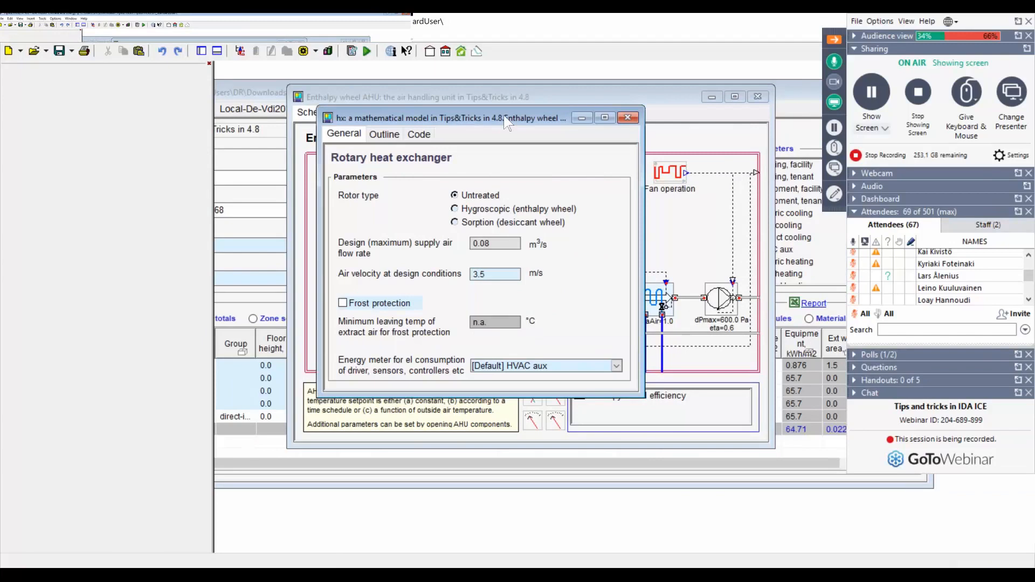
drag(504, 115, 440, 129)
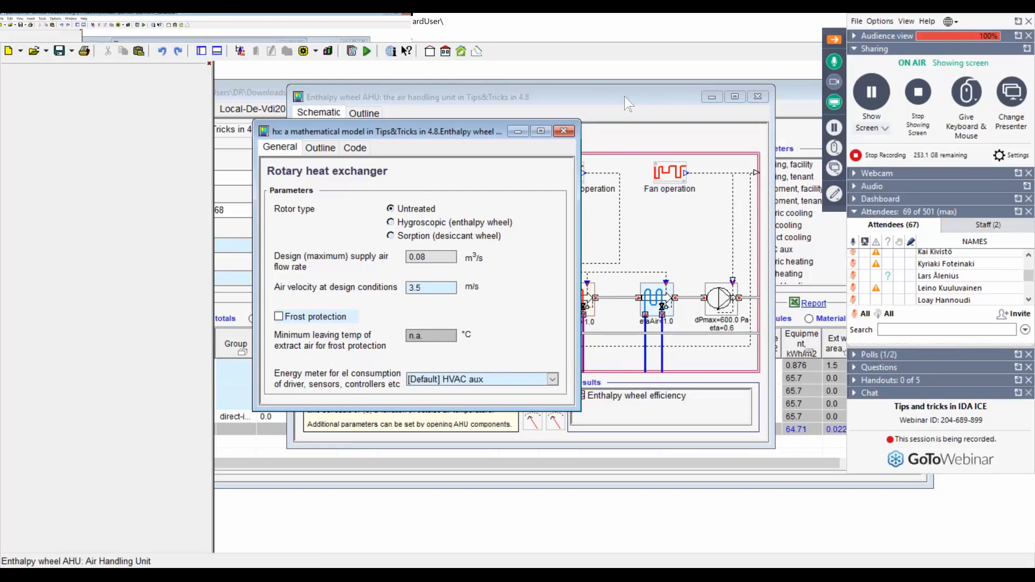
Step: Close the AHU forms and dock the questions pane, and unmute the first listed attendee with a raised hand
click(564, 131)
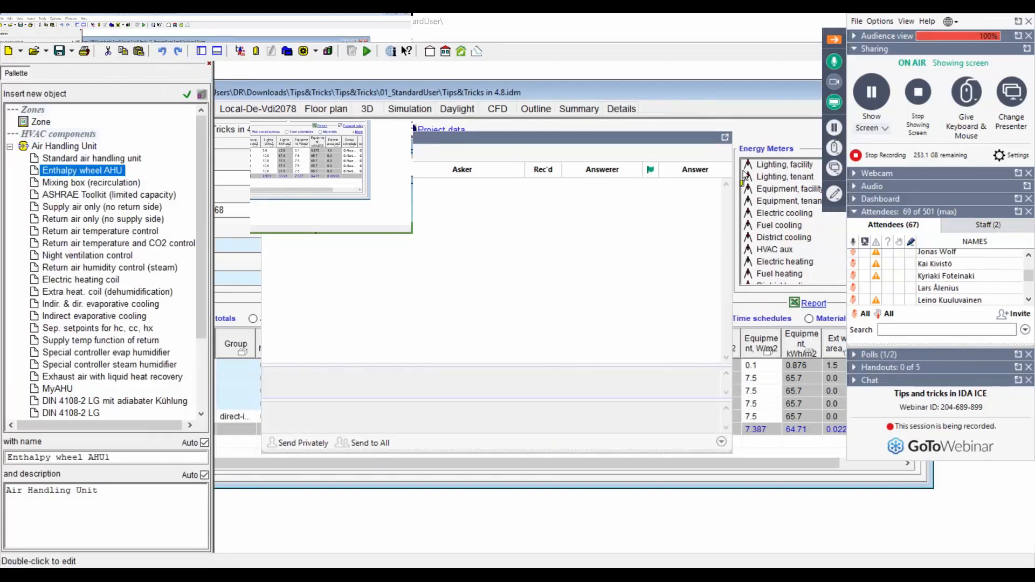
click(725, 138)
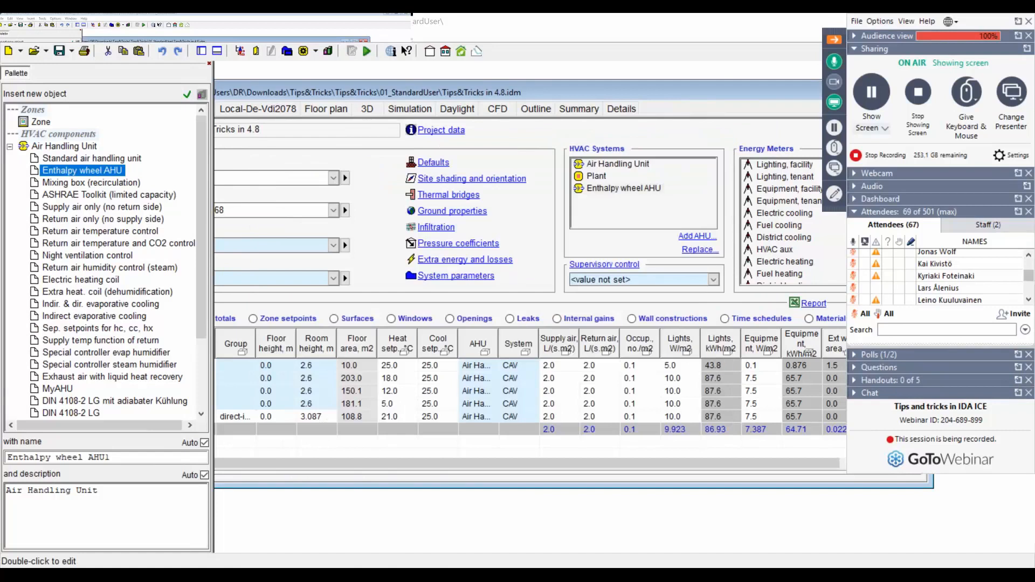
drag(1031, 276, 1032, 267)
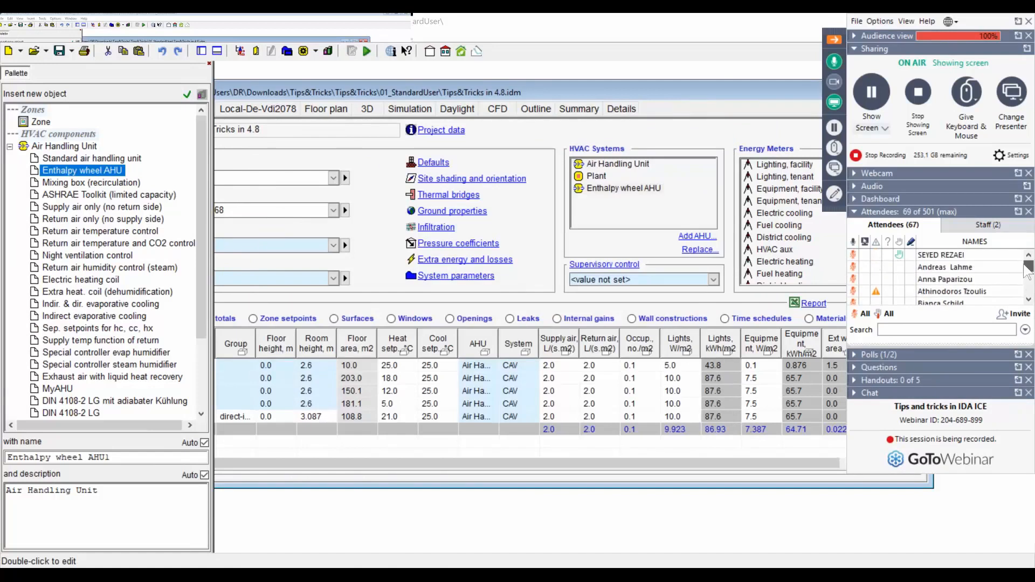
click(854, 255)
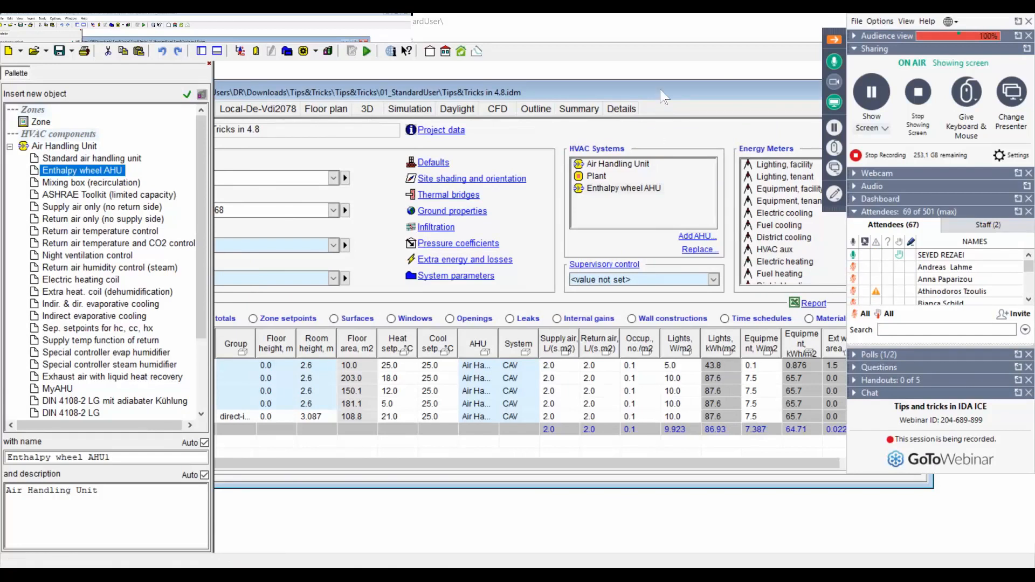
Step: Open the Kalmar-1968 climate data diagram from the building's General form and inspect the relative humidity of air curve
drag(660, 89, 769, 80)
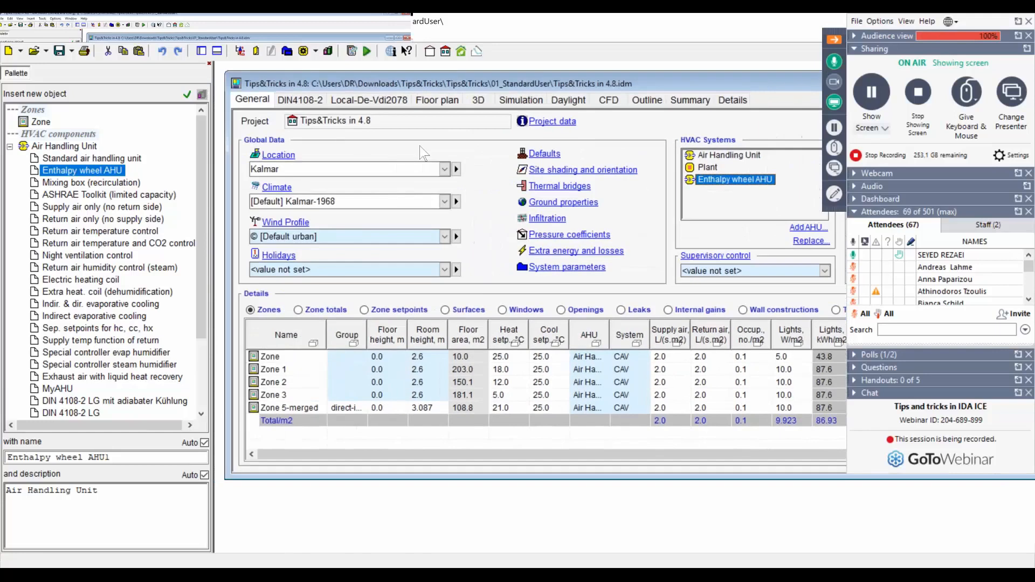
click(276, 187)
click(579, 132)
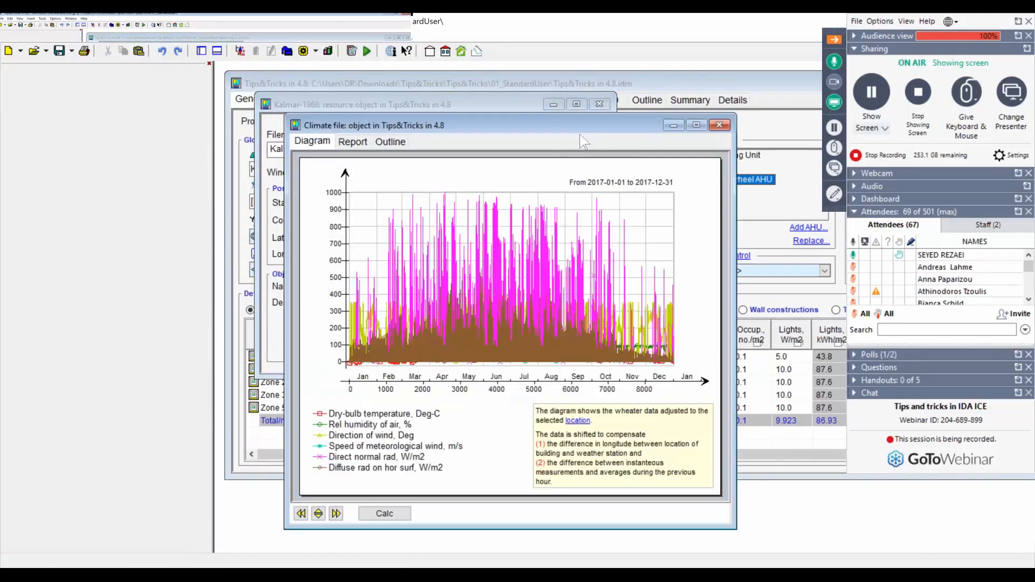
double_click(356, 425)
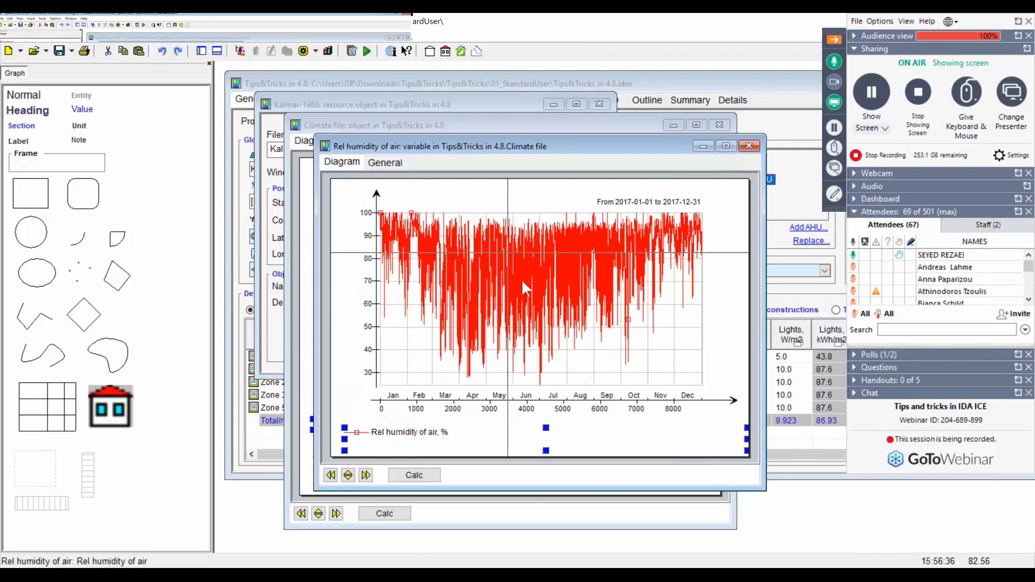
click(749, 146)
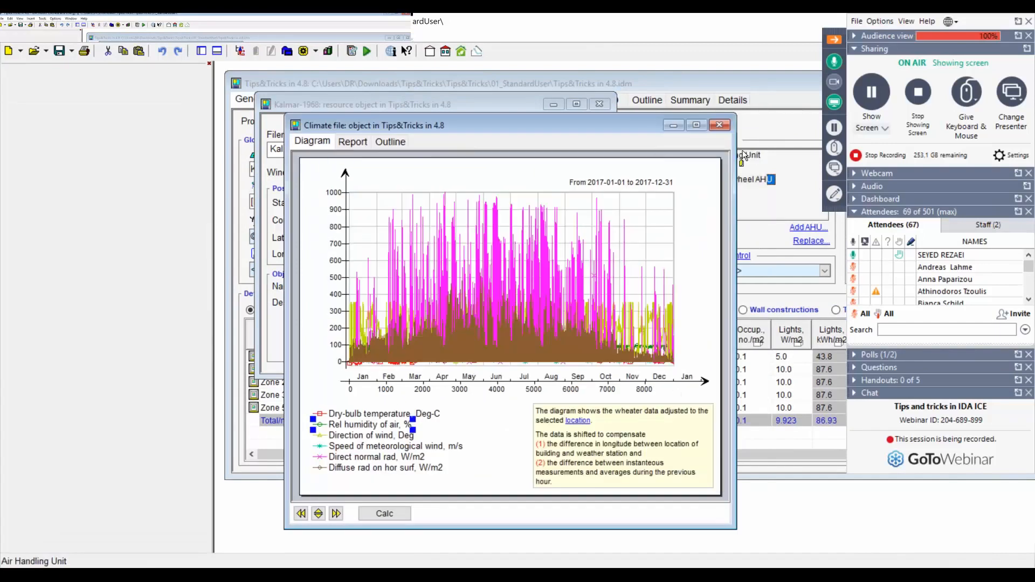
click(723, 127)
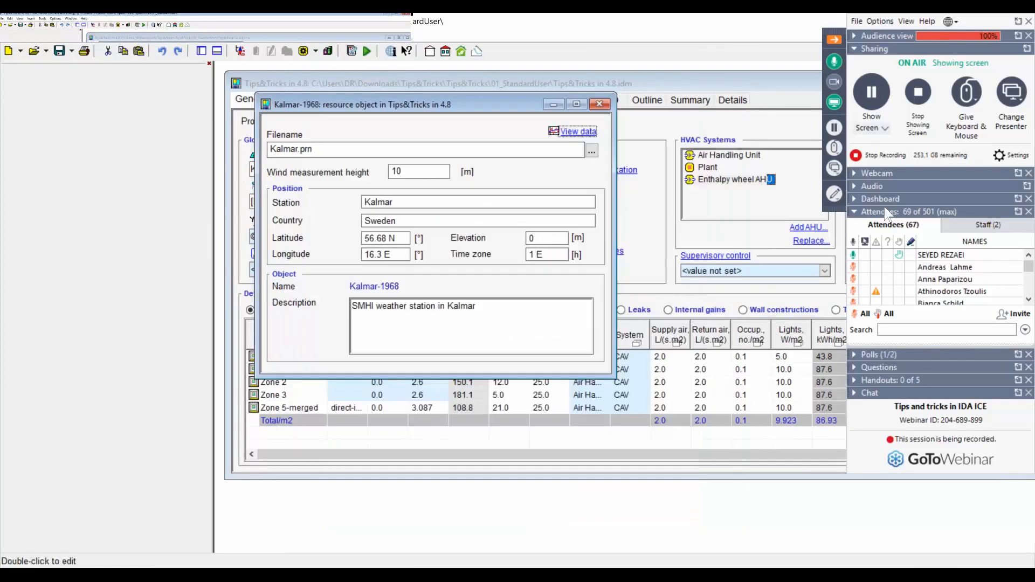
Step: In the webinar staff list, mute the organizer, unmute the panelist and make that panelist the presenter
click(986, 227)
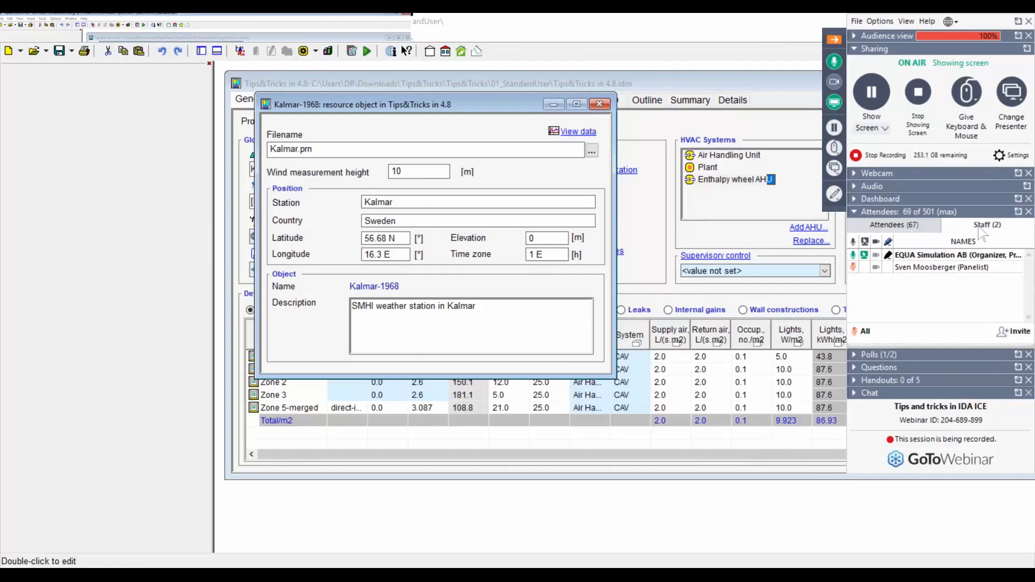
click(855, 260)
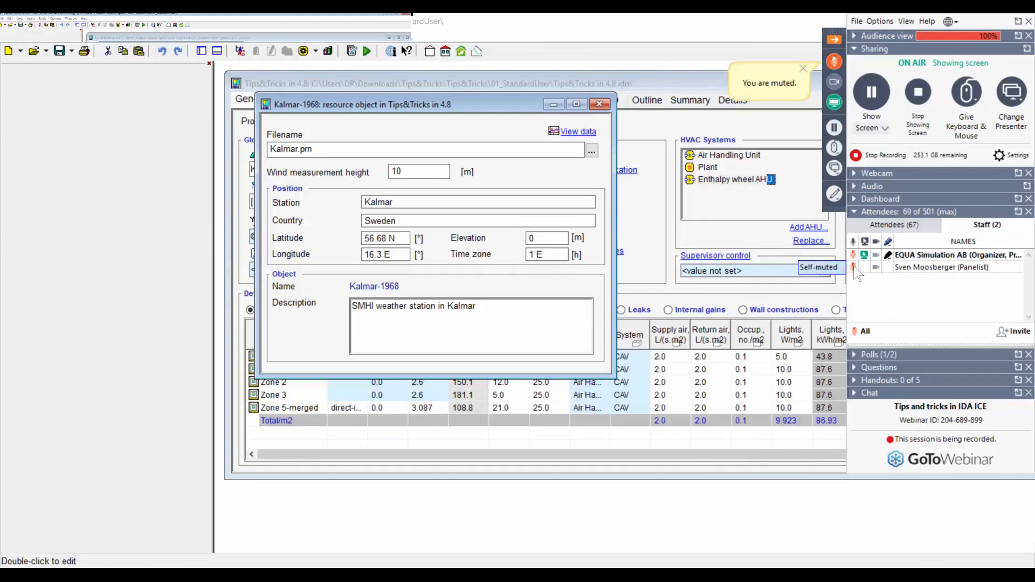
right_click(906, 268)
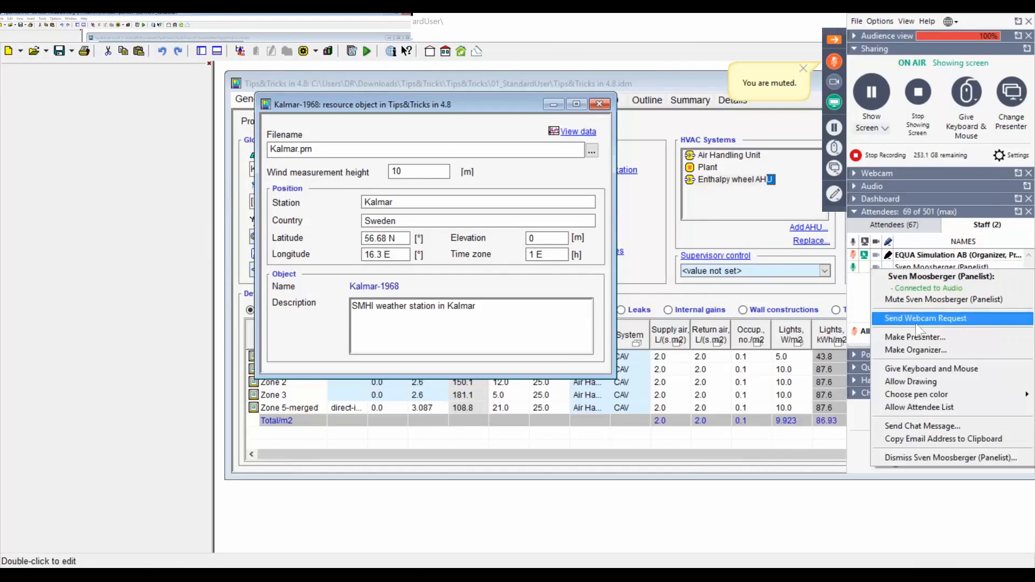
click(919, 337)
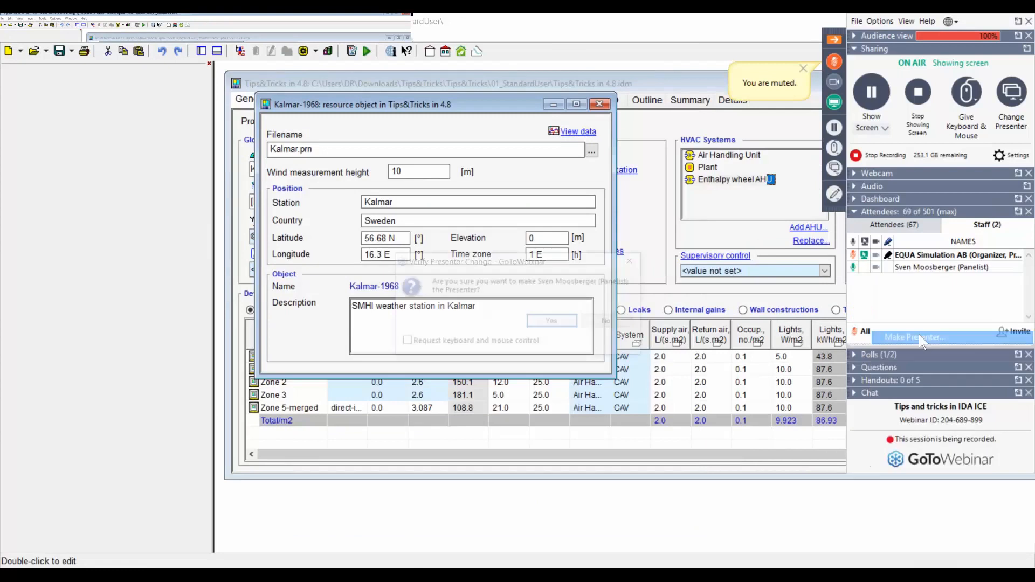
click(559, 324)
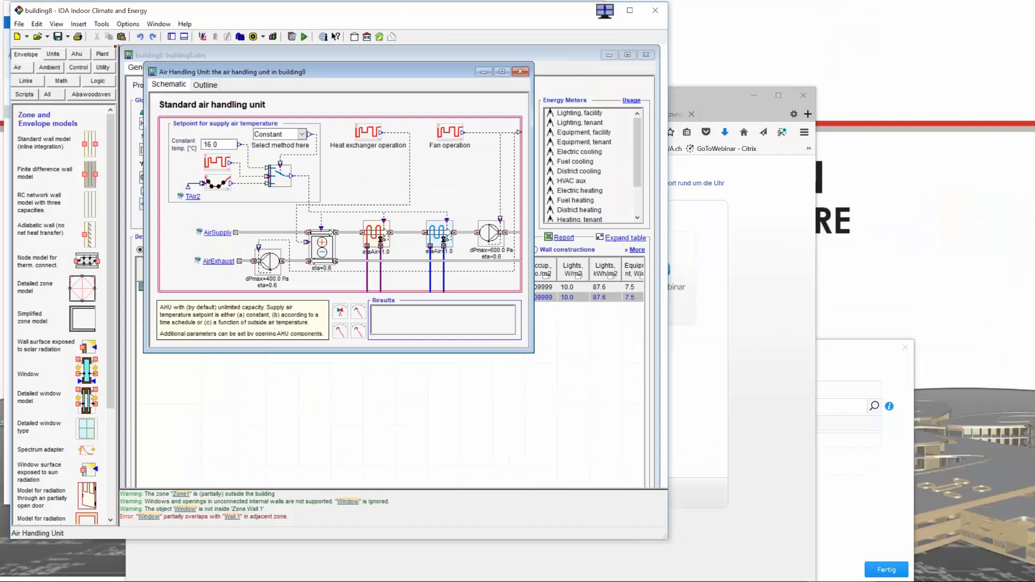
Step: Place a Sensor from the AHU components in the standard air handling unit schematic, above the supply air line
click(76, 54)
scroll(82, 410, down, 10)
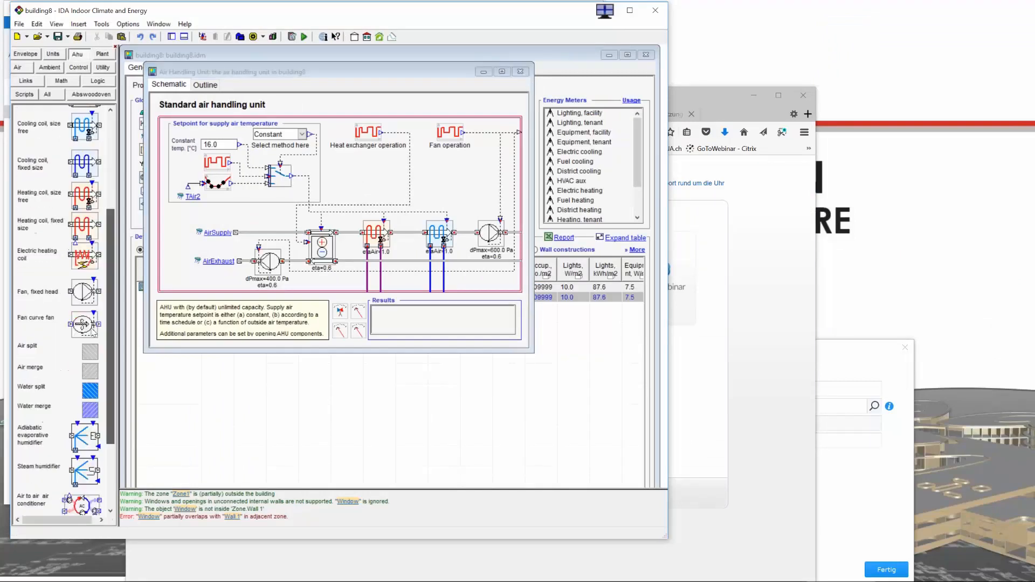
click(77, 504)
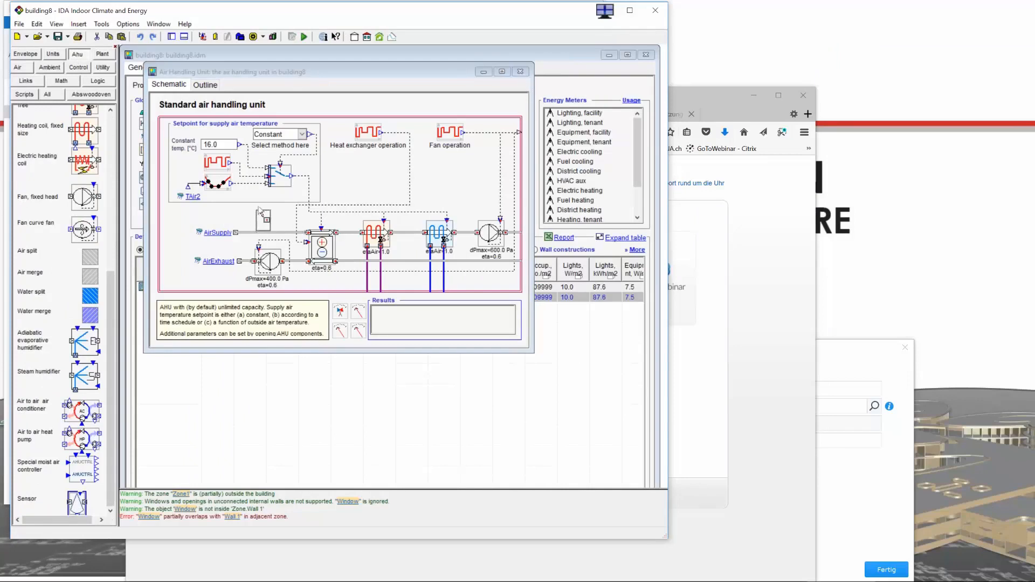
click(281, 206)
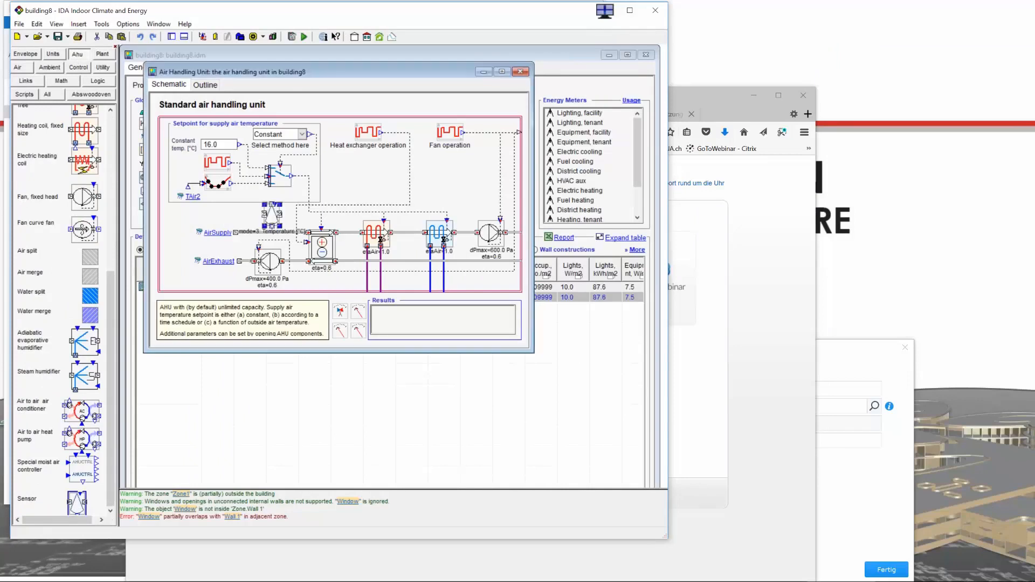
Step: Replace the direct AirSupply link to the heat exchanger with connections running through the sensor
click(259, 232)
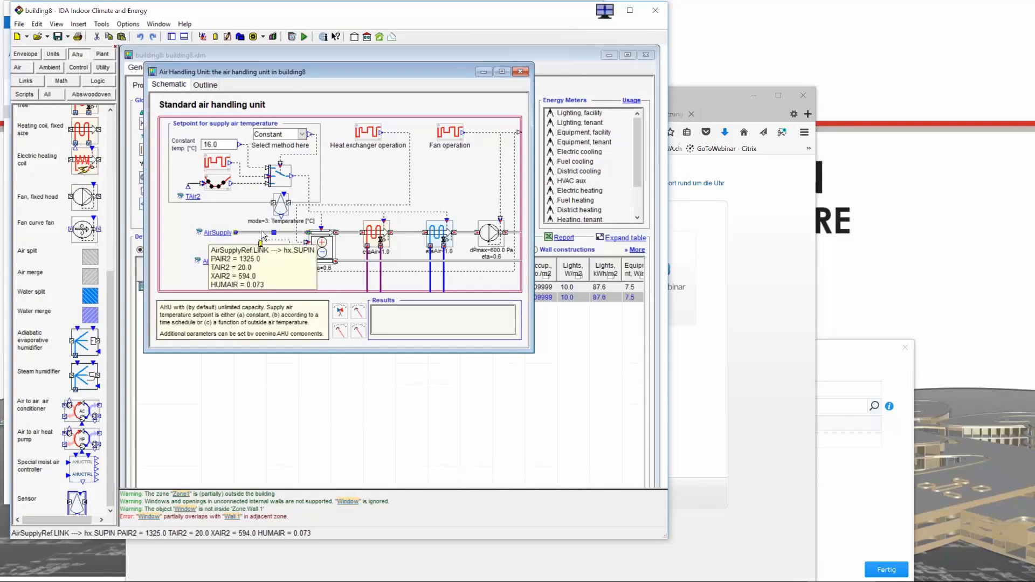
key(Delete)
drag(280, 209, 268, 226)
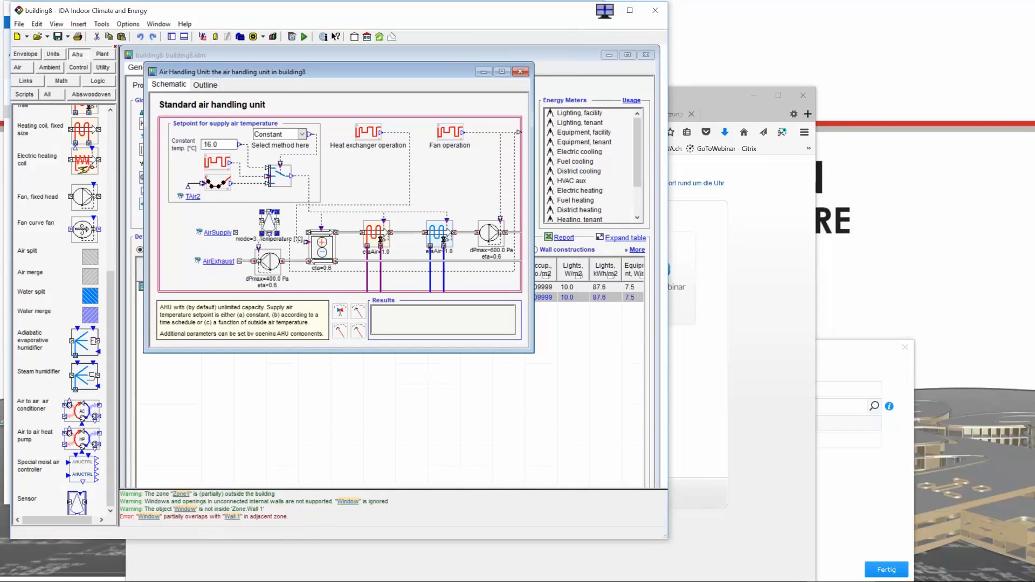
click(238, 234)
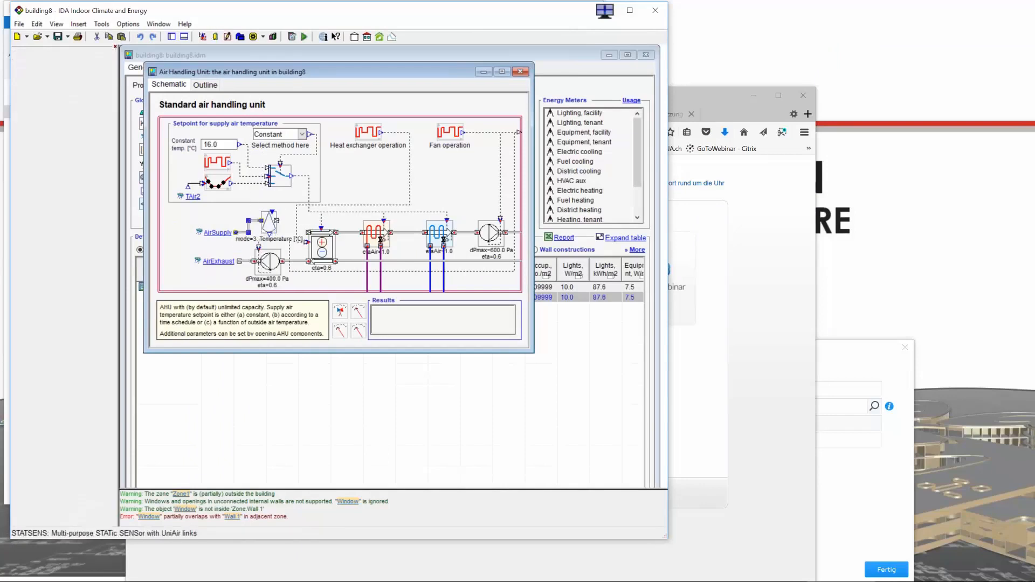
click(262, 221)
drag(276, 221, 308, 233)
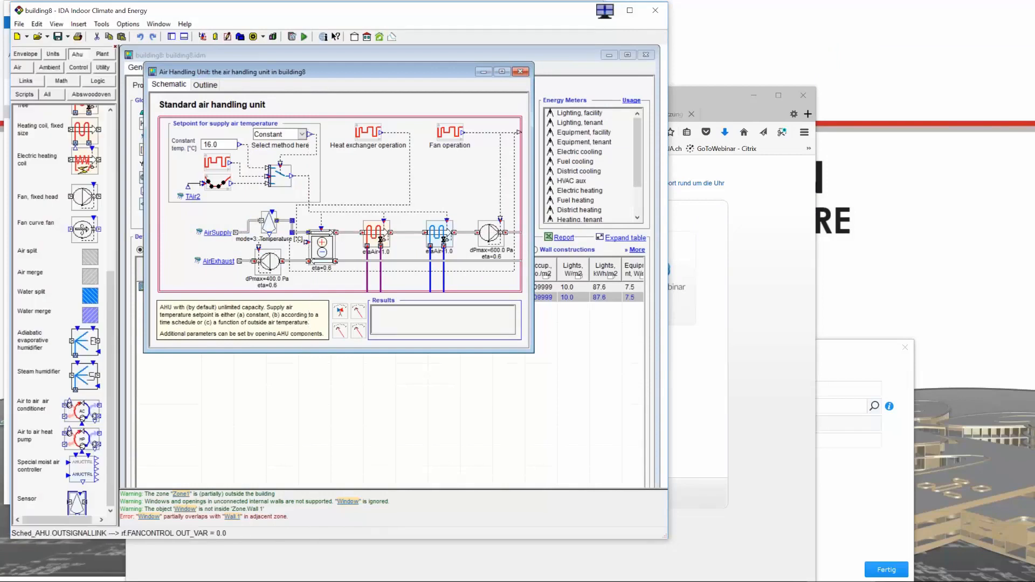
Step: Set the static sensor's mode to 9: Hum. ratio [kg/kg] and close its form
double_click(269, 221)
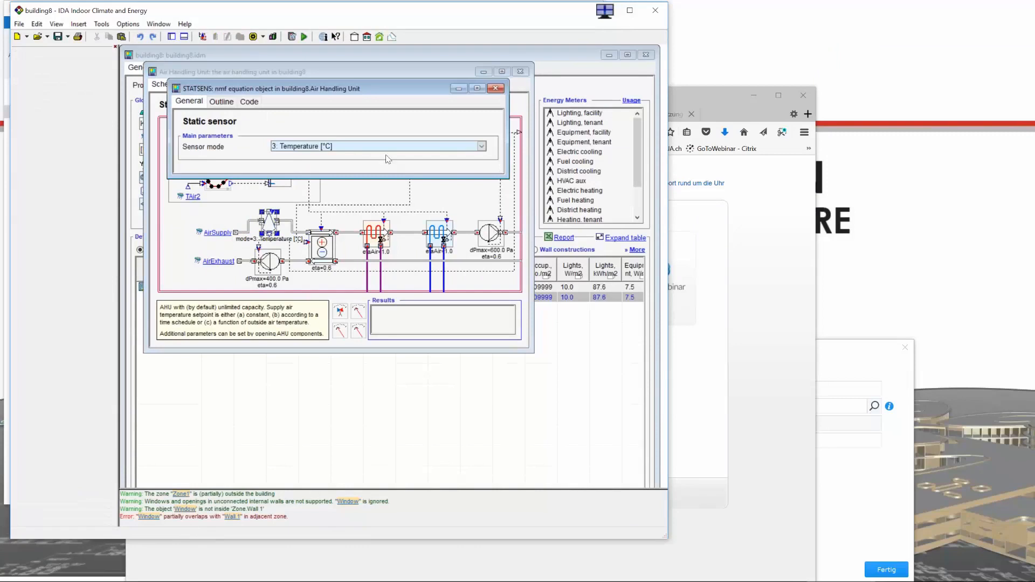
click(381, 150)
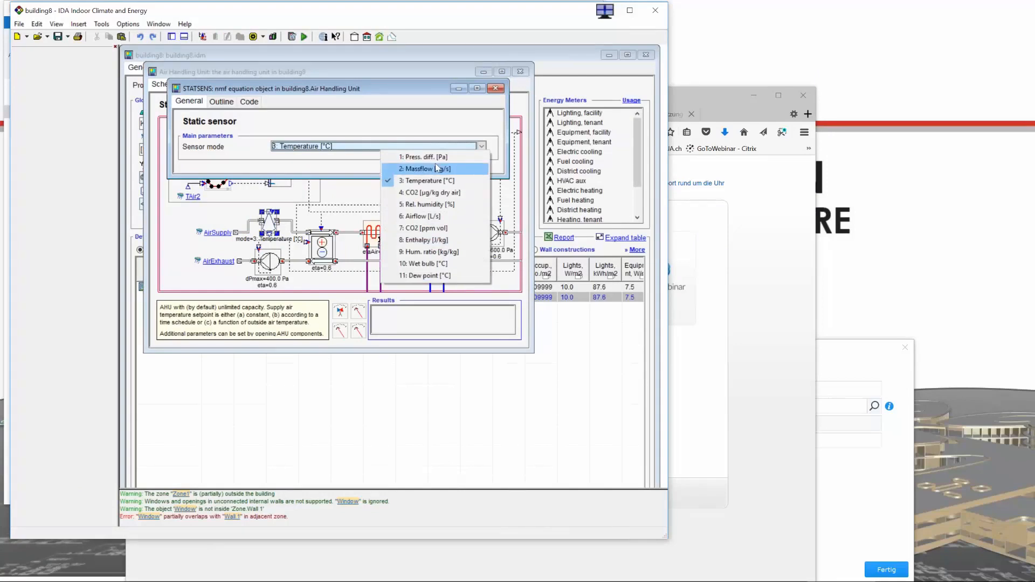
click(428, 251)
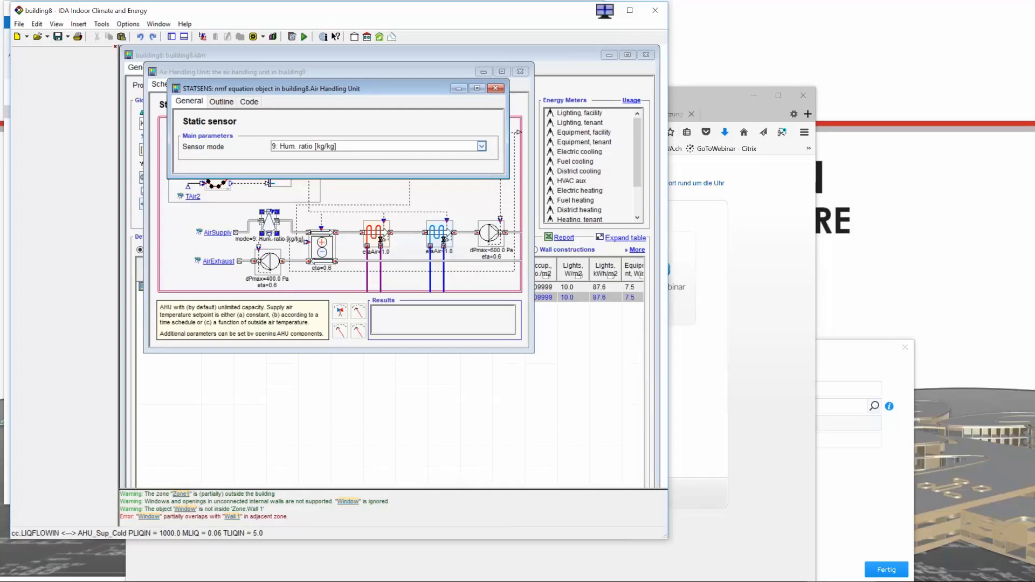
click(496, 88)
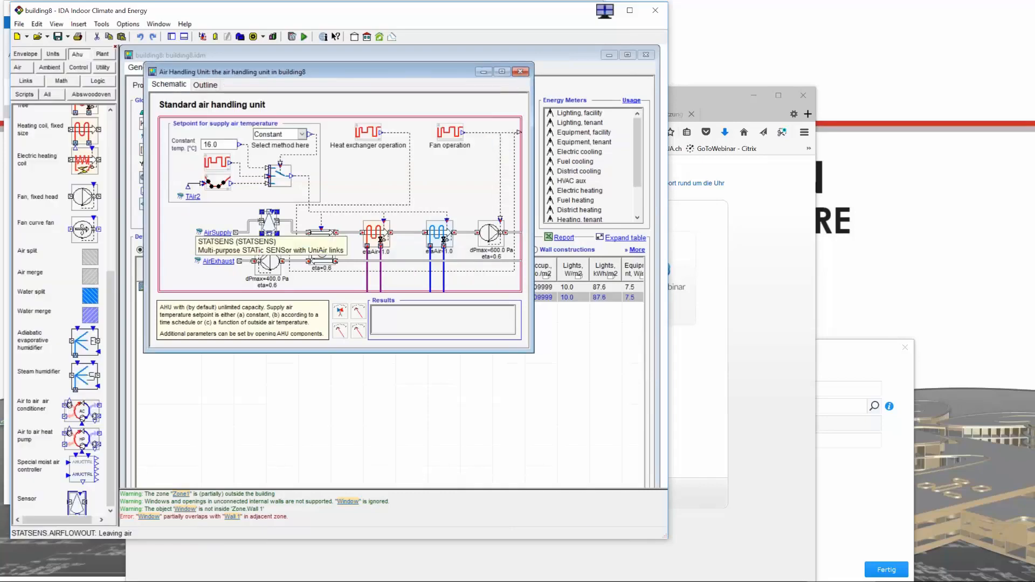
Step: Examine the sensor's variables, including OUTSIGNAL, in its outline and close the form
double_click(272, 226)
click(219, 103)
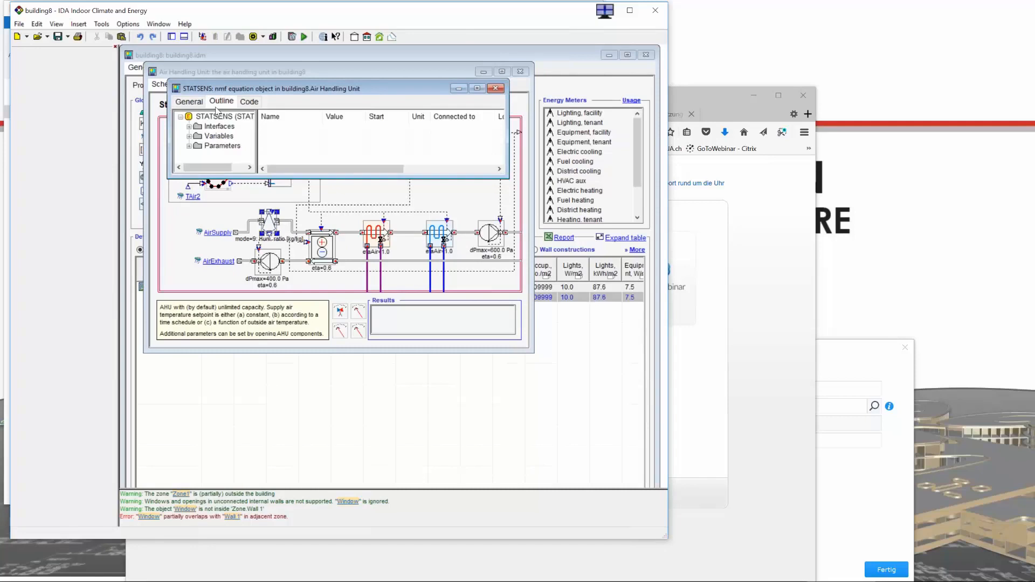
click(219, 137)
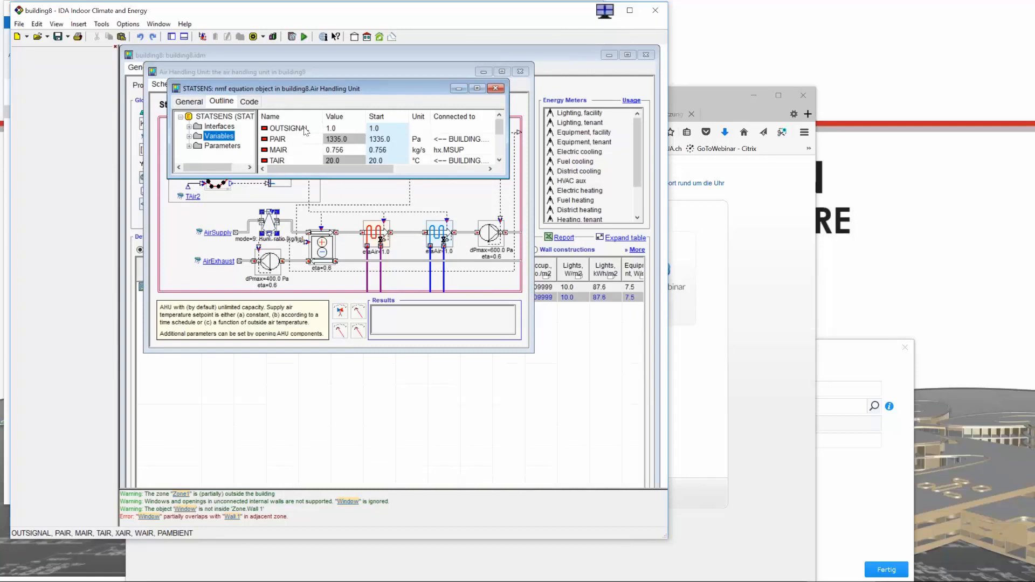
click(496, 88)
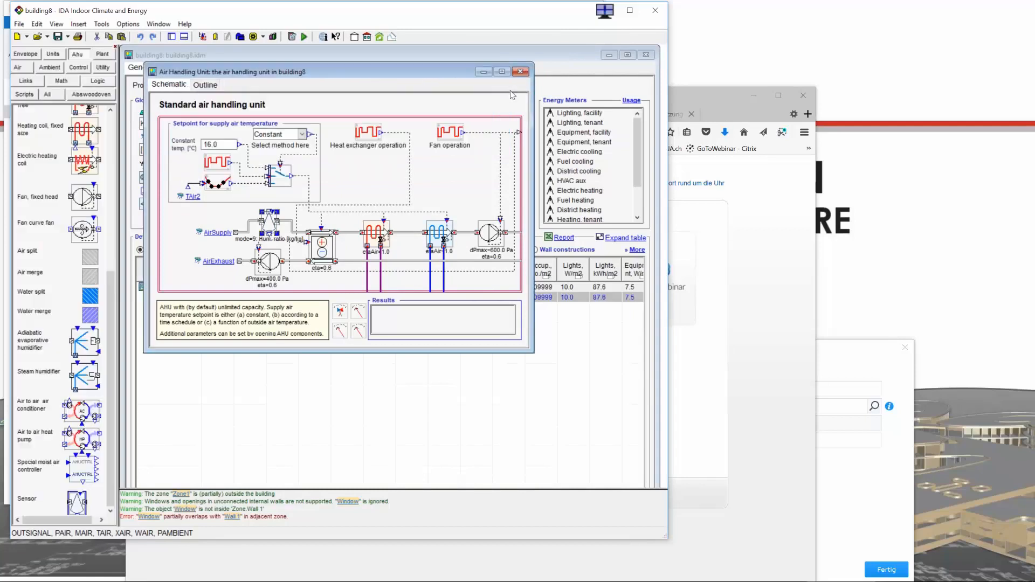